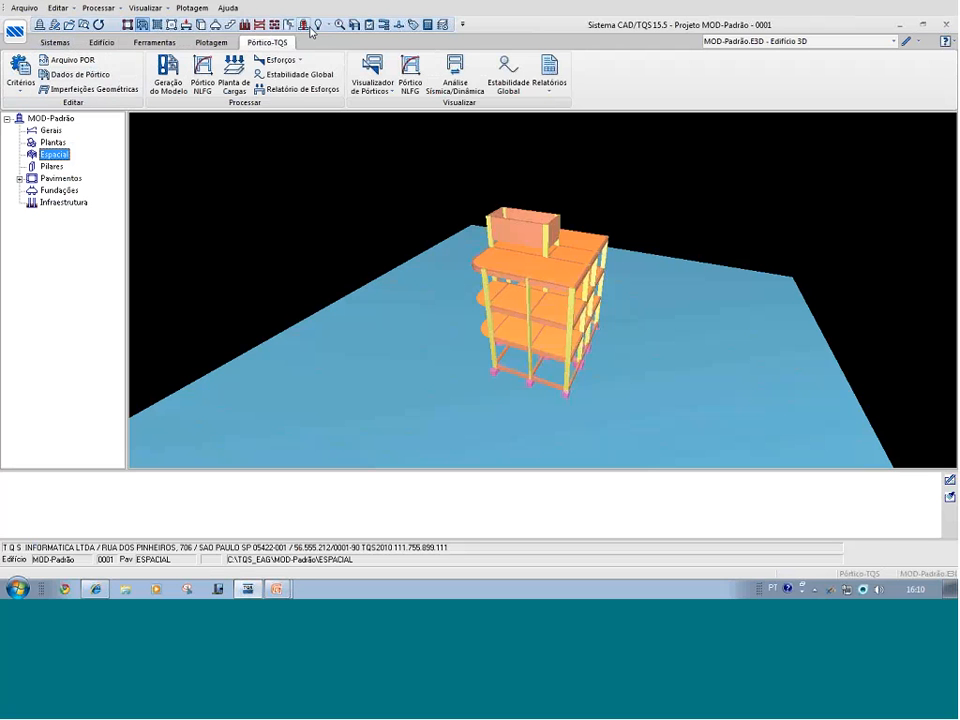
{"action": "left_click", "coordinate": [128, 25]}
{"action": "left_click", "coordinate": [142, 25]}
{"action": "left_click", "coordinate": [56, 43]}
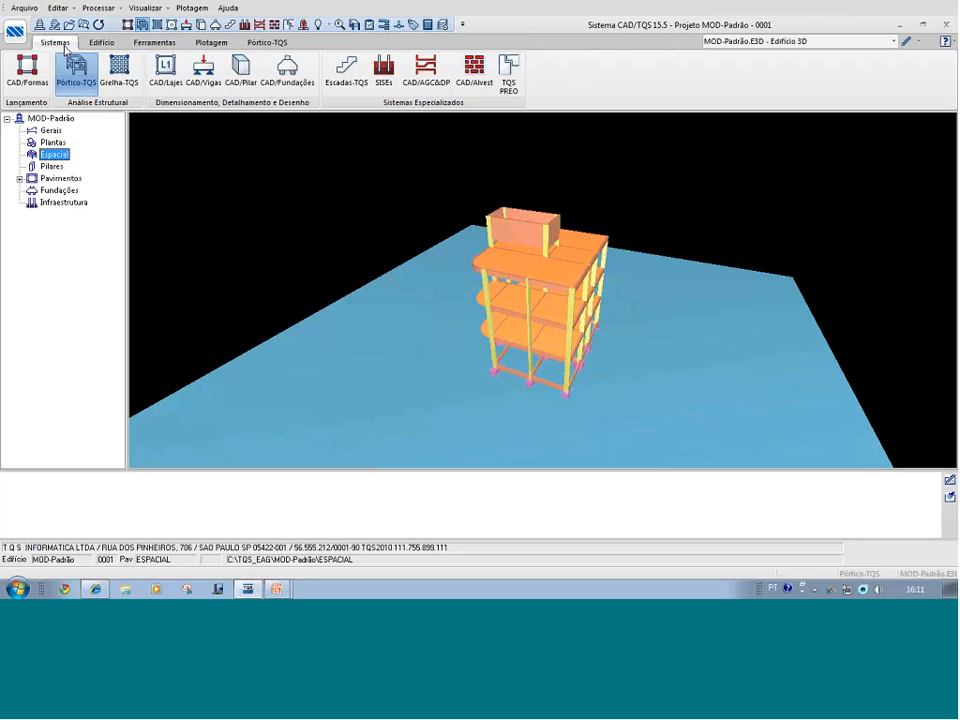
{"action": "left_click", "coordinate": [102, 43]}
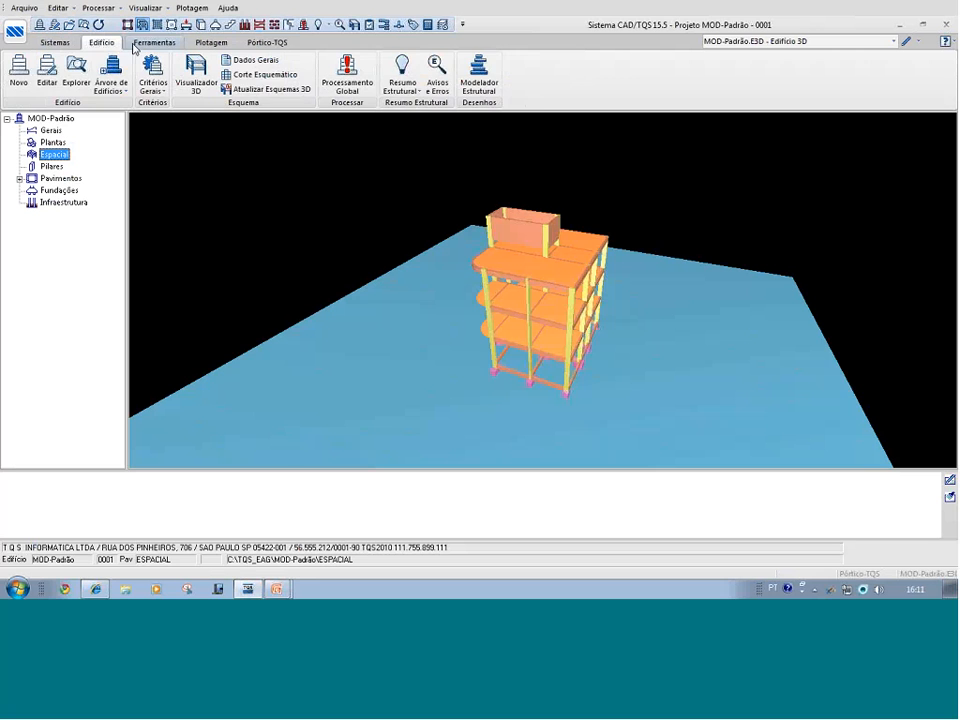
{"action": "left_click", "coordinate": [152, 43]}
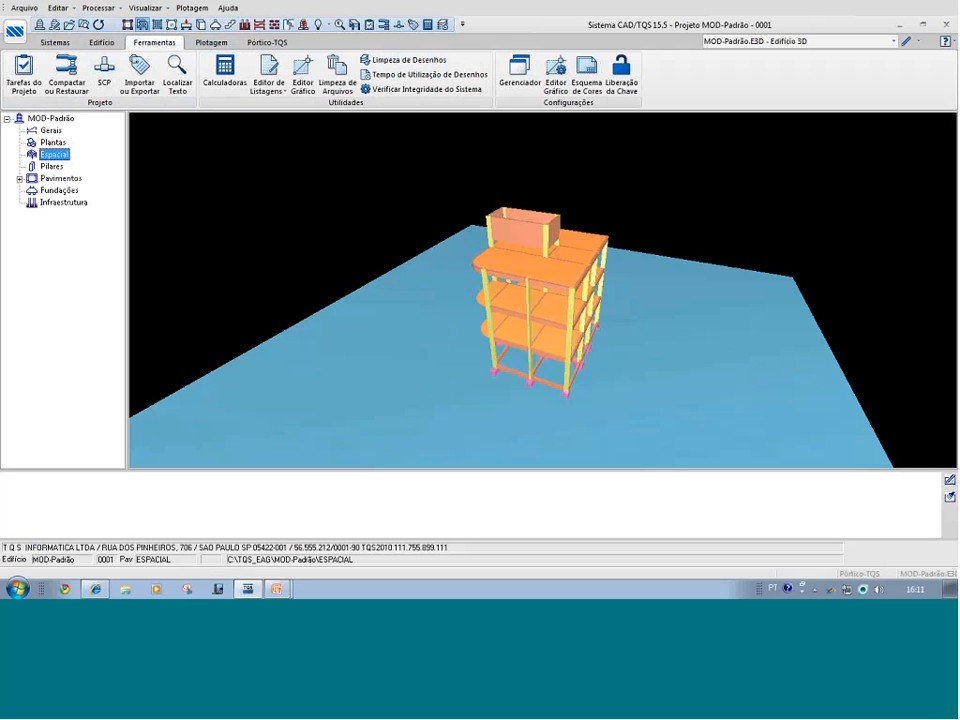
Expand the floors (Pavimentos) in the MOD-Padrão building tree and select the Tipo floor
{"action": "left_click", "coordinate": [19, 179]}
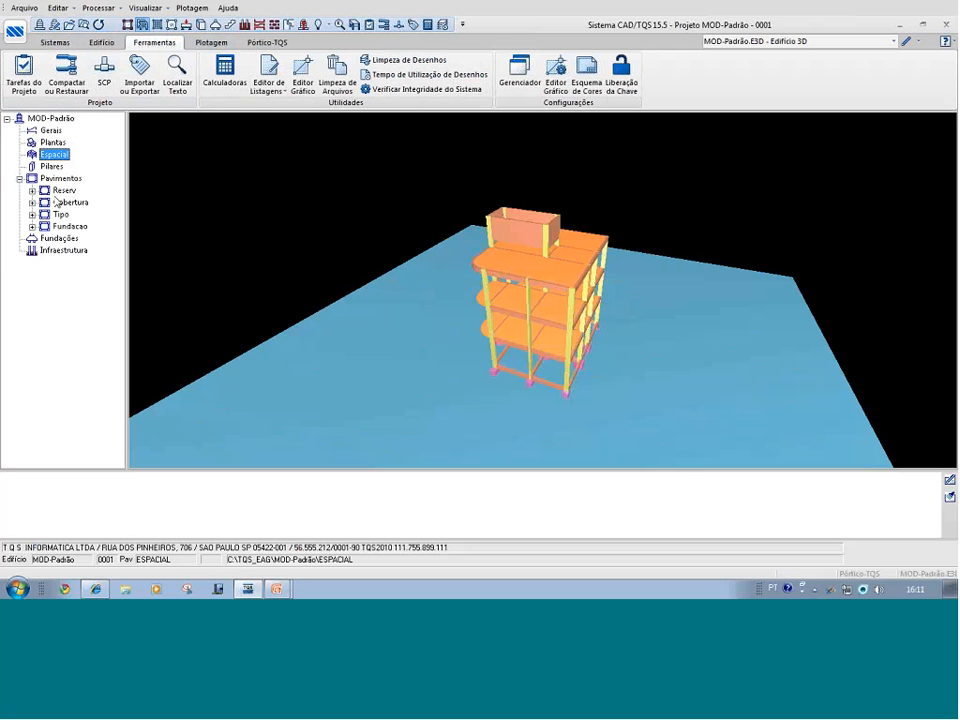
{"action": "left_click", "coordinate": [58, 202]}
{"action": "left_click", "coordinate": [62, 215]}
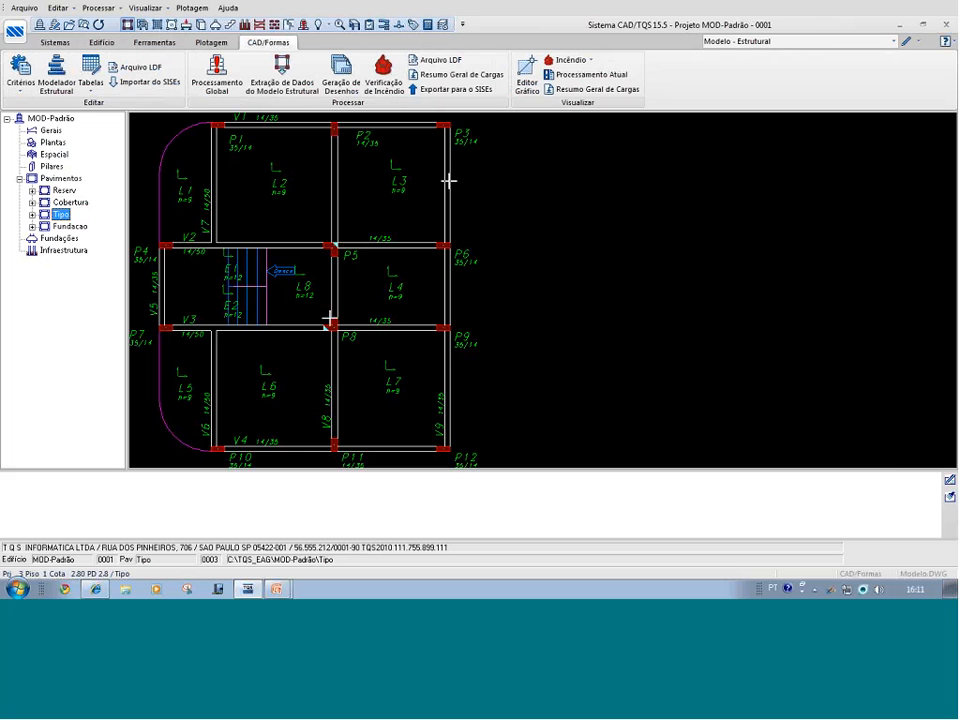
{"action": "left_click", "coordinate": [893, 41]}
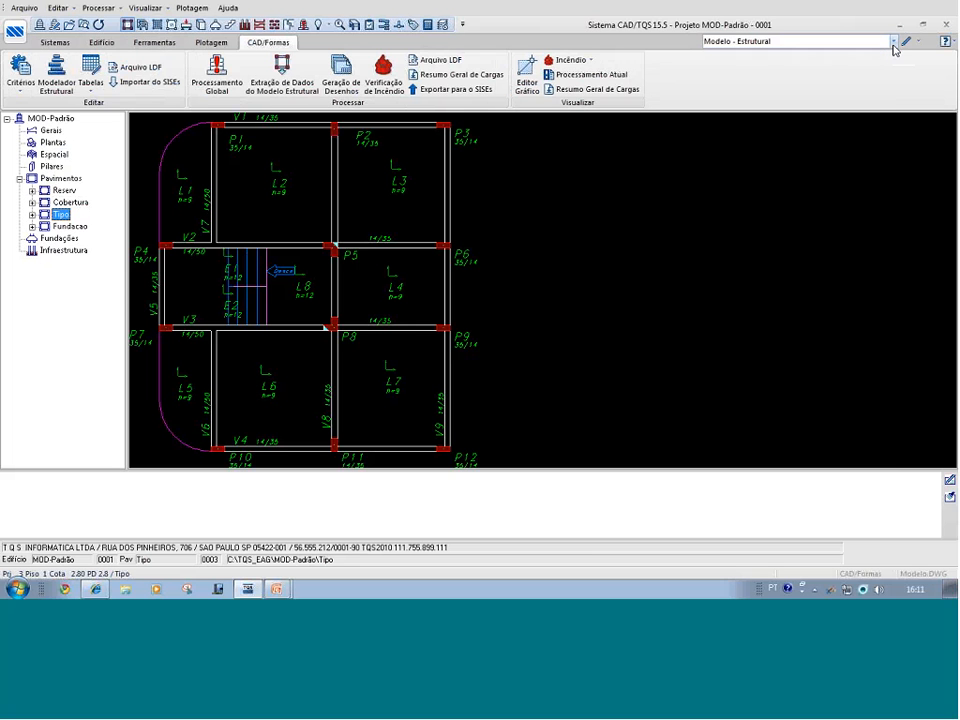
{"action": "left_click", "coordinate": [893, 44]}
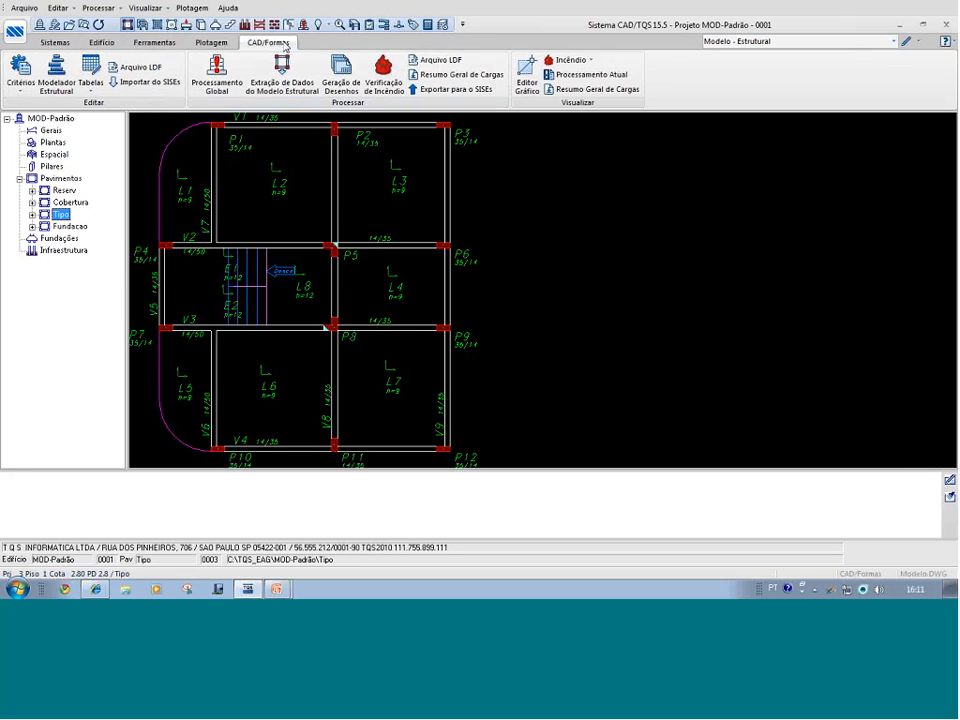
{"action": "scroll", "coordinate": [22, 62], "scroll_direction": "up", "scroll_amount": 4}
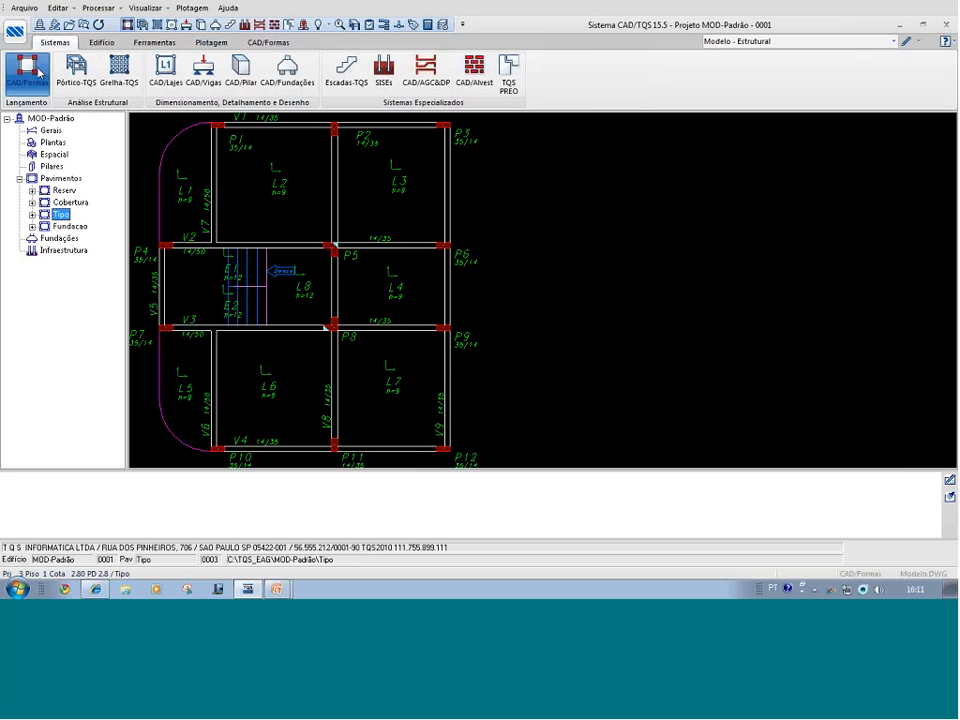
{"action": "scroll", "coordinate": [56, 70], "scroll_direction": "down", "scroll_amount": 4}
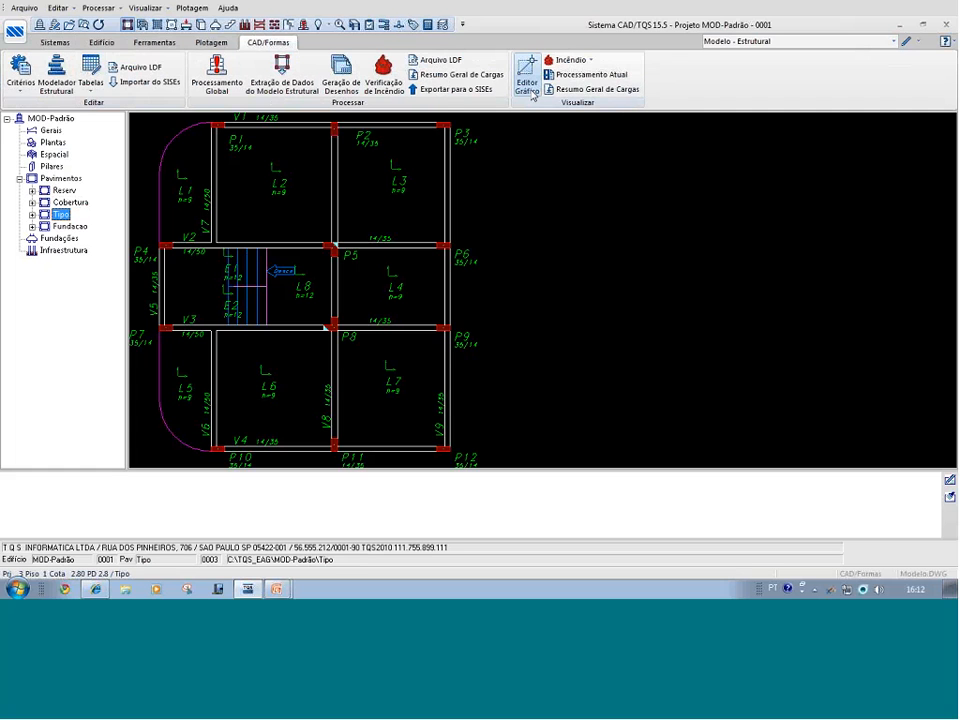
Open the EAG graphic editor for the Tipo floor
{"action": "left_click", "coordinate": [530, 90]}
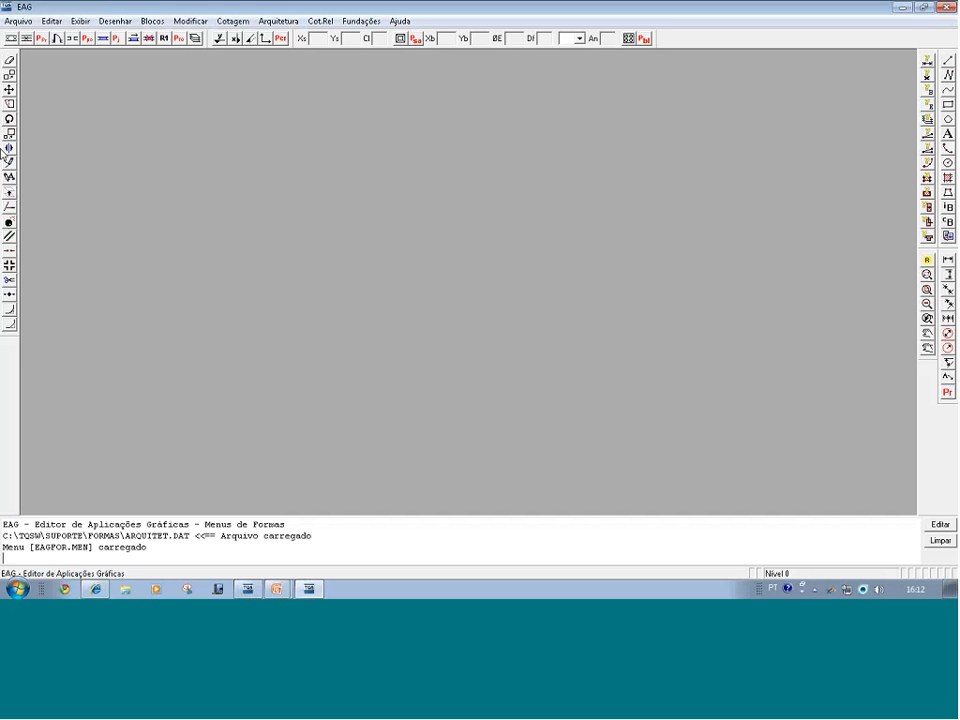
Create a new blank drawing and close it without saving
{"action": "left_click", "coordinate": [18, 21]}
{"action": "left_click", "coordinate": [33, 36]}
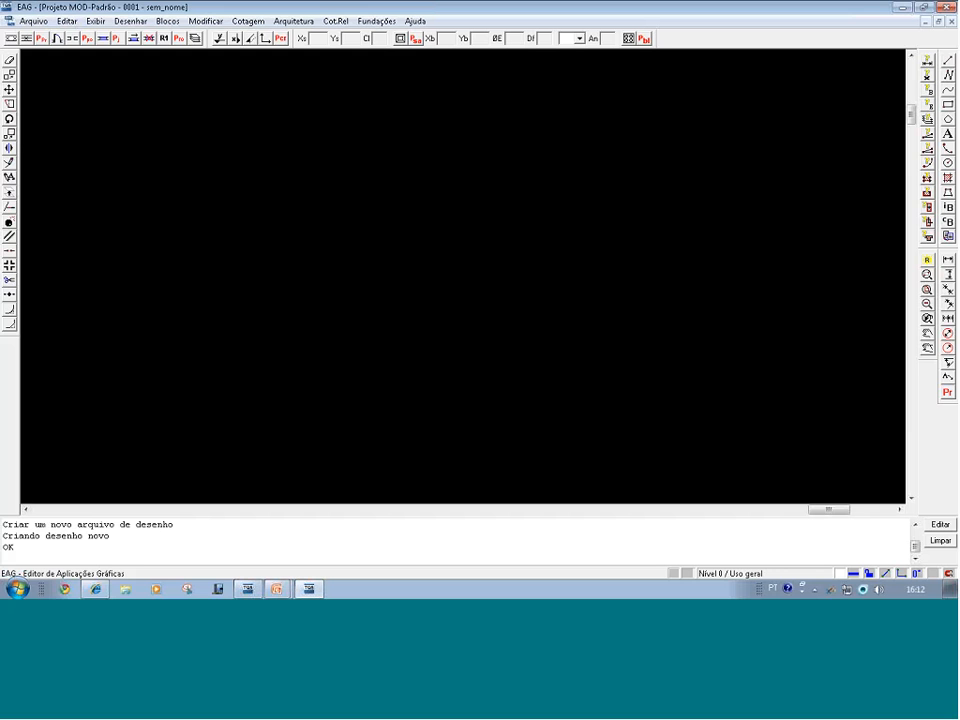
{"action": "left_click", "coordinate": [952, 21]}
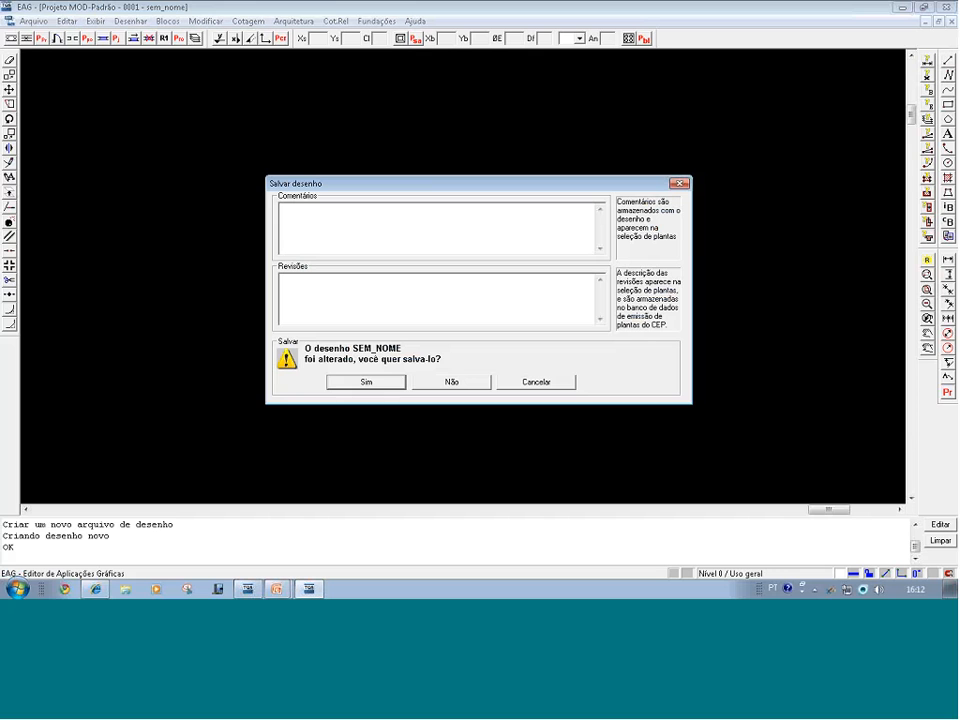
{"action": "left_click", "coordinate": [466, 384]}
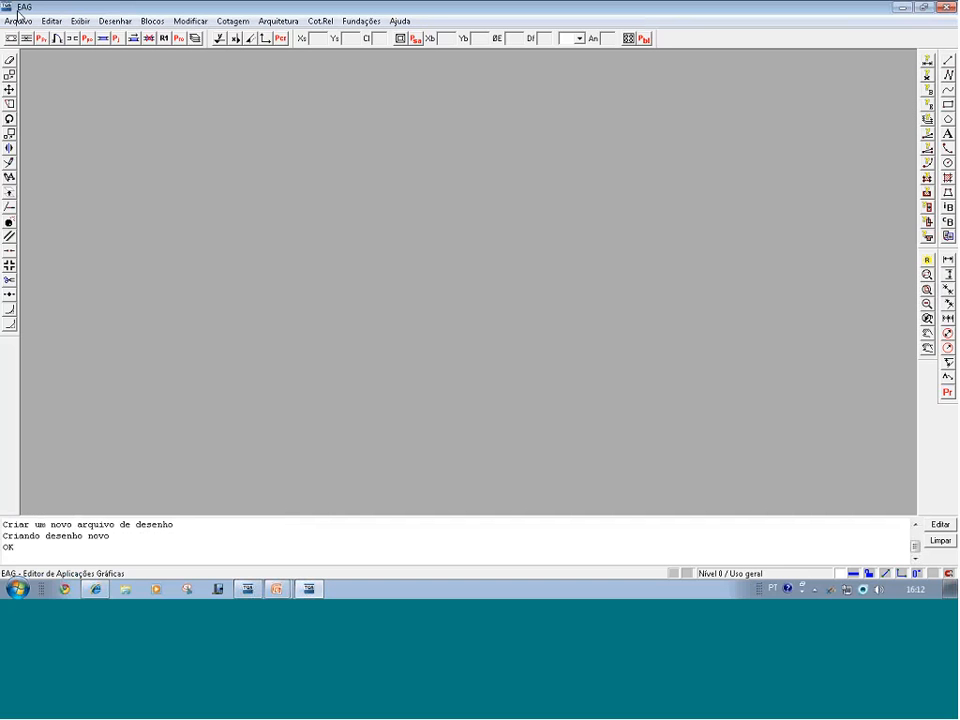
Open the existing drawing FOR0003.DWG from the Tipo folder
{"action": "left_click", "coordinate": [18, 14]}
{"action": "left_click", "coordinate": [22, 52]}
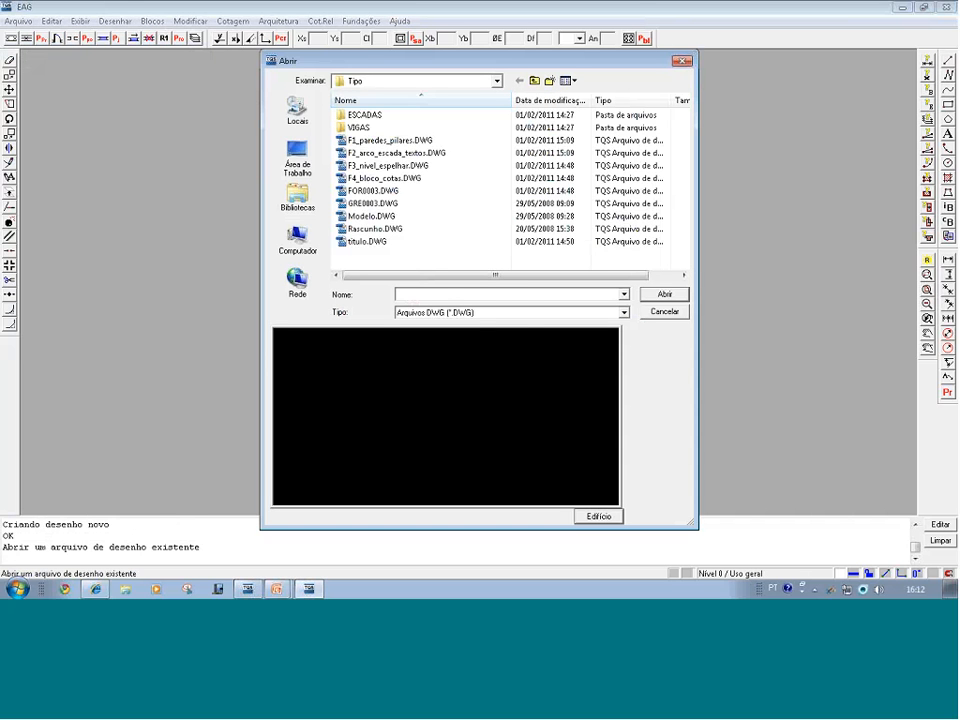
{"action": "left_click", "coordinate": [386, 195]}
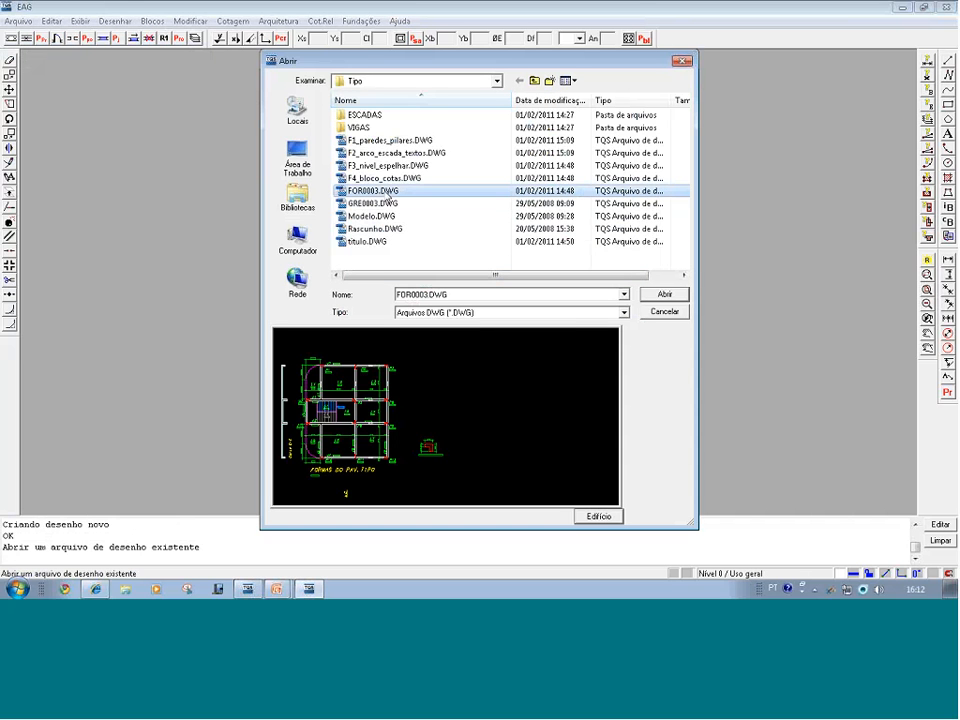
{"action": "left_click", "coordinate": [660, 299]}
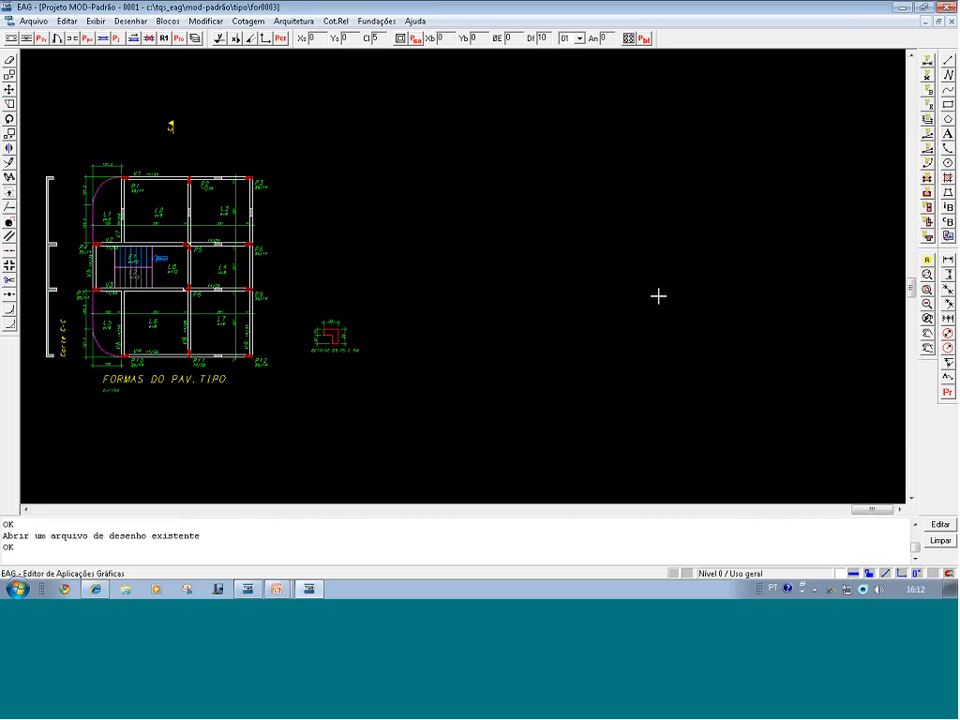
{"action": "double_click", "coordinate": [658, 296]}
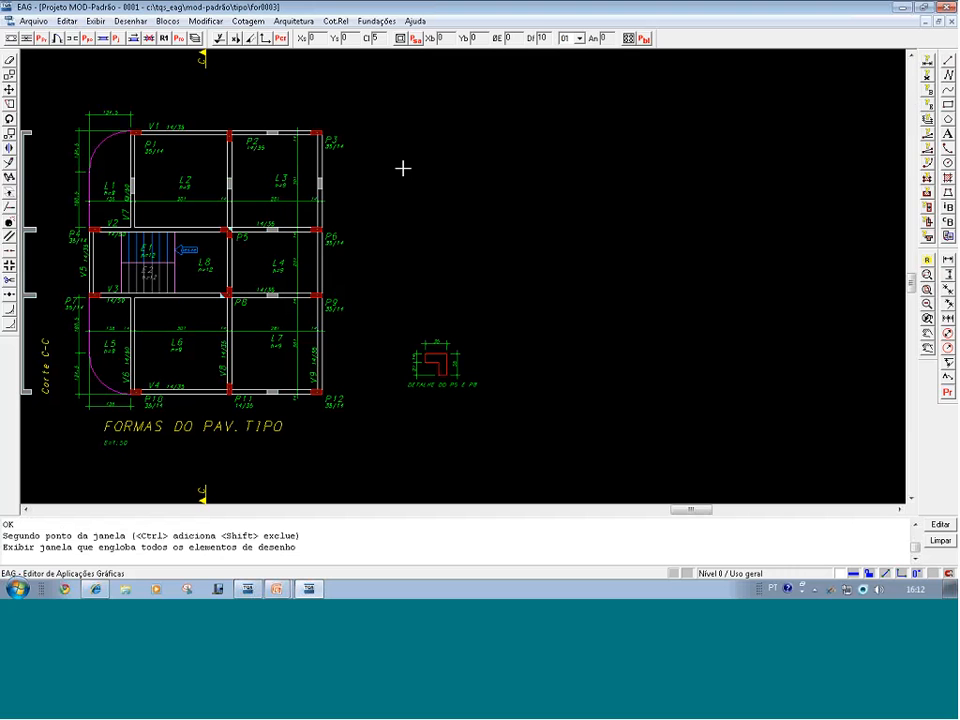
{"action": "left_click", "coordinate": [167, 21]}
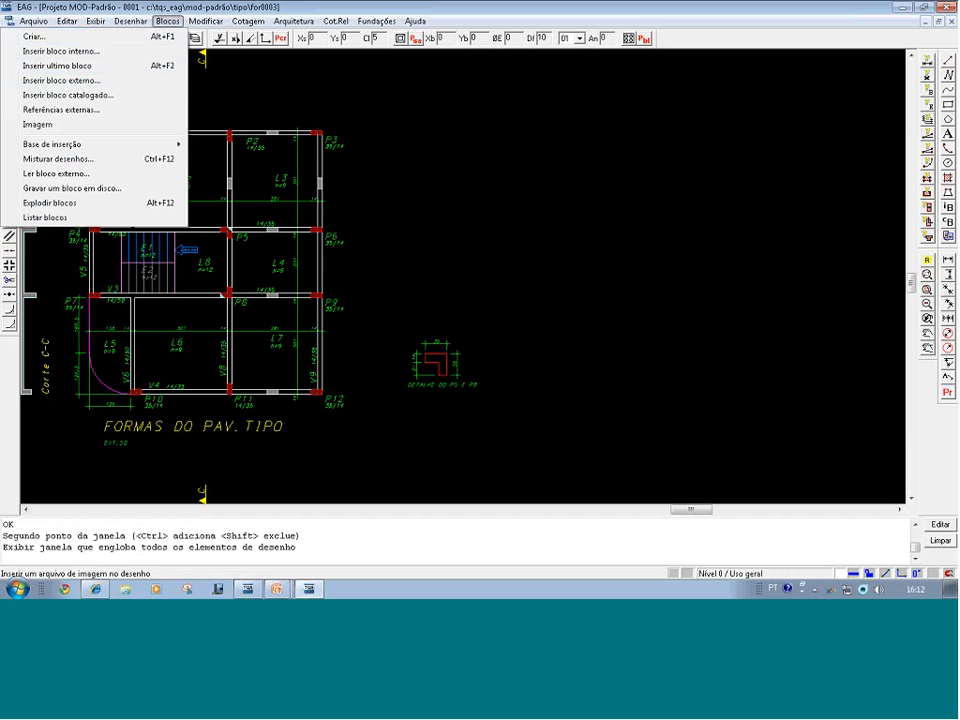
{"action": "left_click", "coordinate": [632, 268]}
{"action": "left_click", "coordinate": [630, 259]}
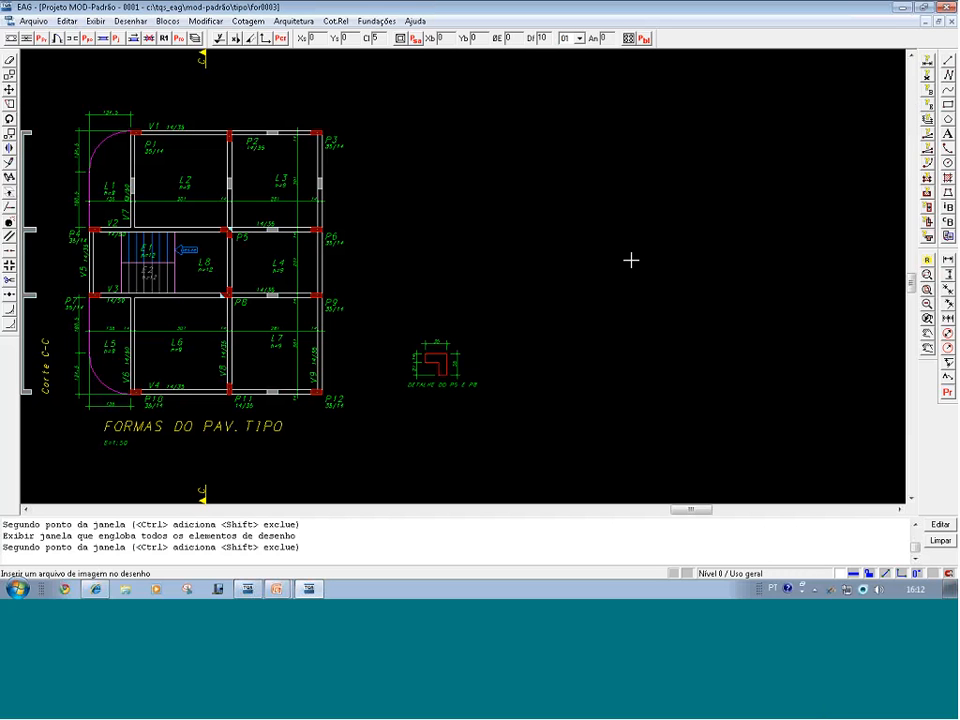
Try to move the arrow outline around the "Desce" text beside the stairs
{"action": "left_click", "coordinate": [210, 268]}
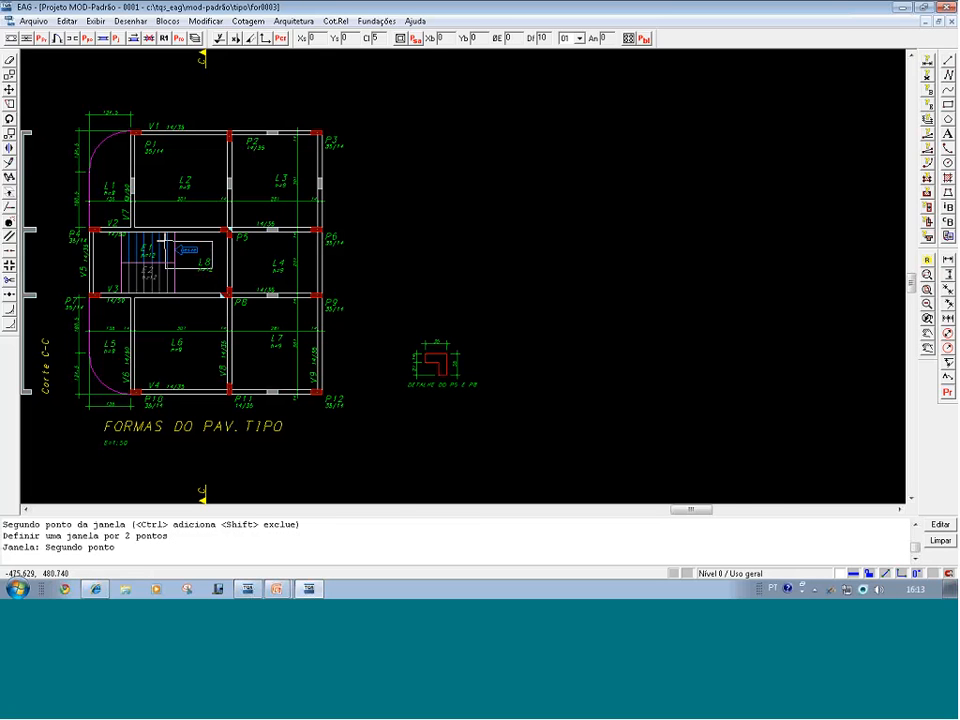
{"action": "left_click", "coordinate": [163, 241]}
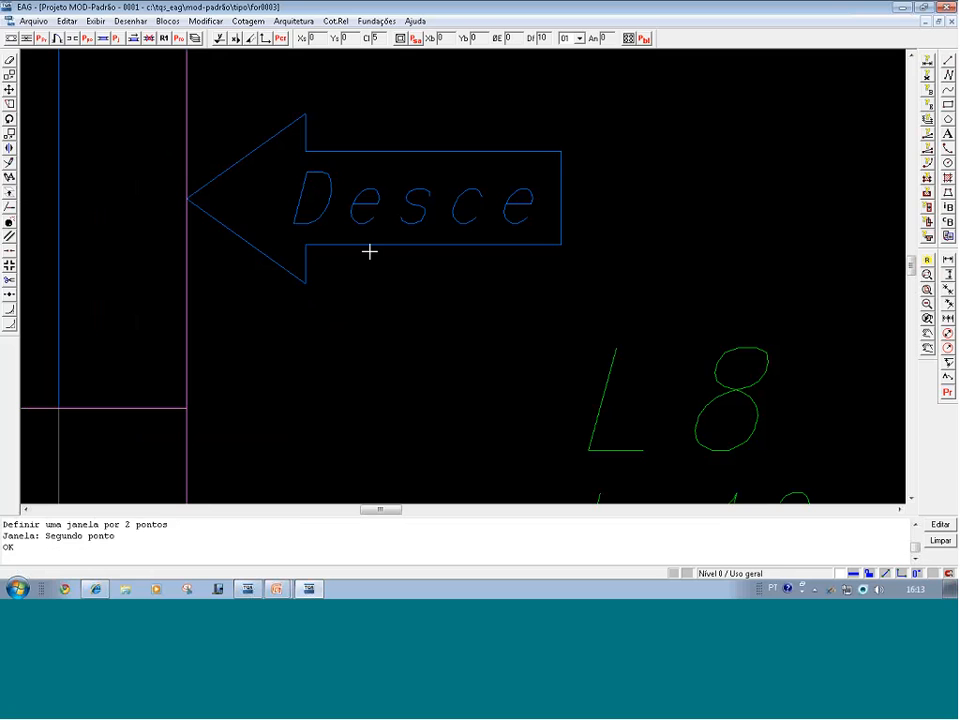
{"action": "left_click", "coordinate": [529, 242]}
{"action": "left_click", "coordinate": [529, 242]}
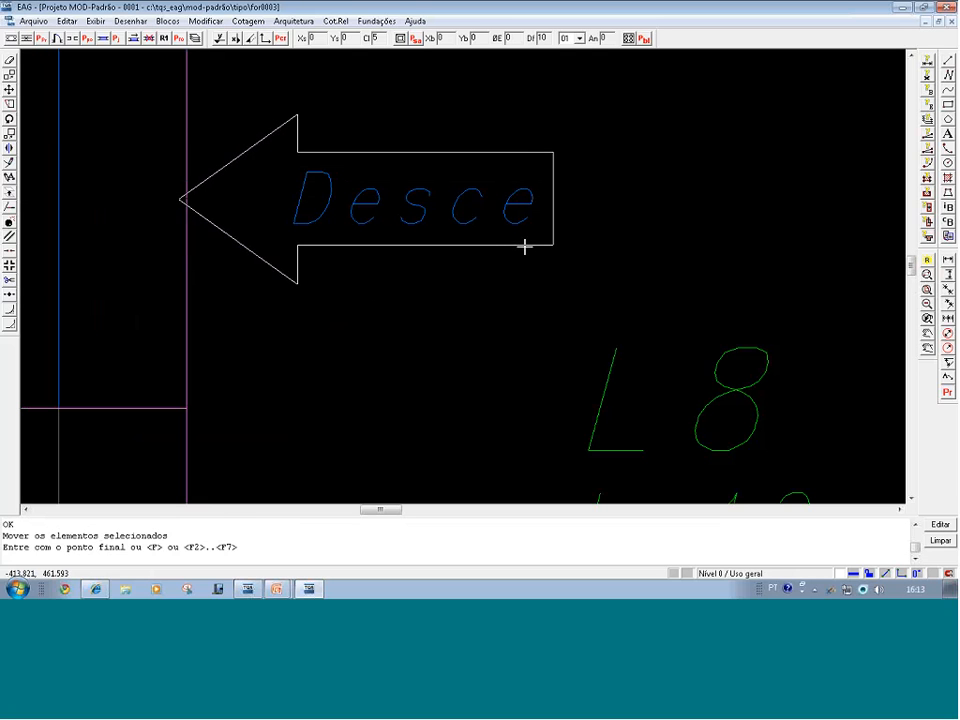
{"action": "key", "text": "Escape"}
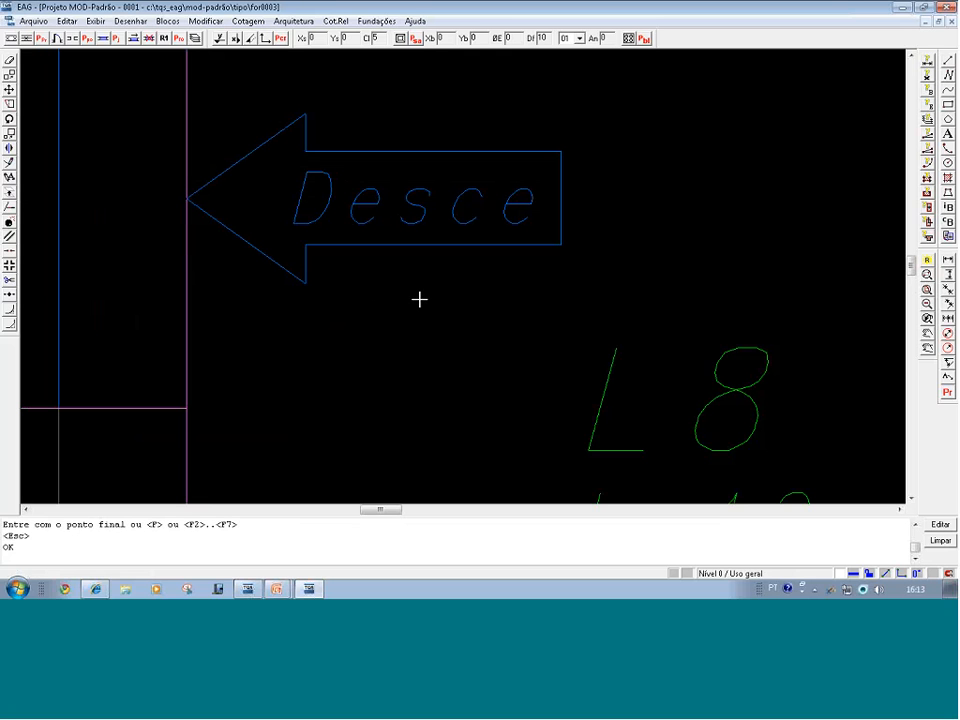
Draw a vertical line about 28 units long just below the "Desce" arrow
{"action": "key", "text": "Return"}
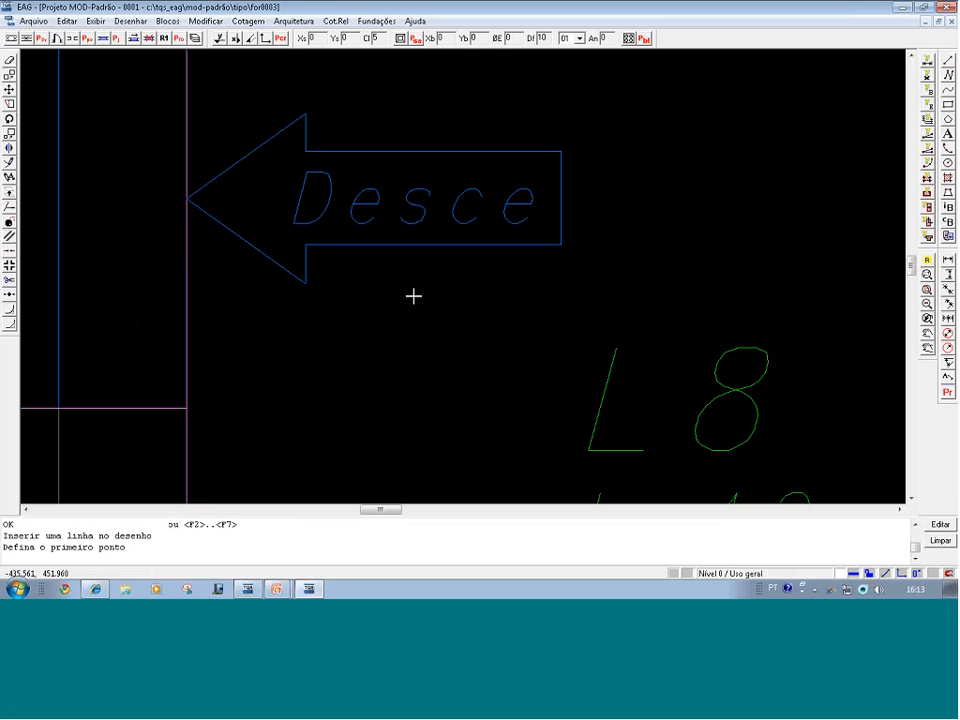
{"action": "left_click", "coordinate": [414, 296]}
{"action": "left_click", "coordinate": [423, 437]}
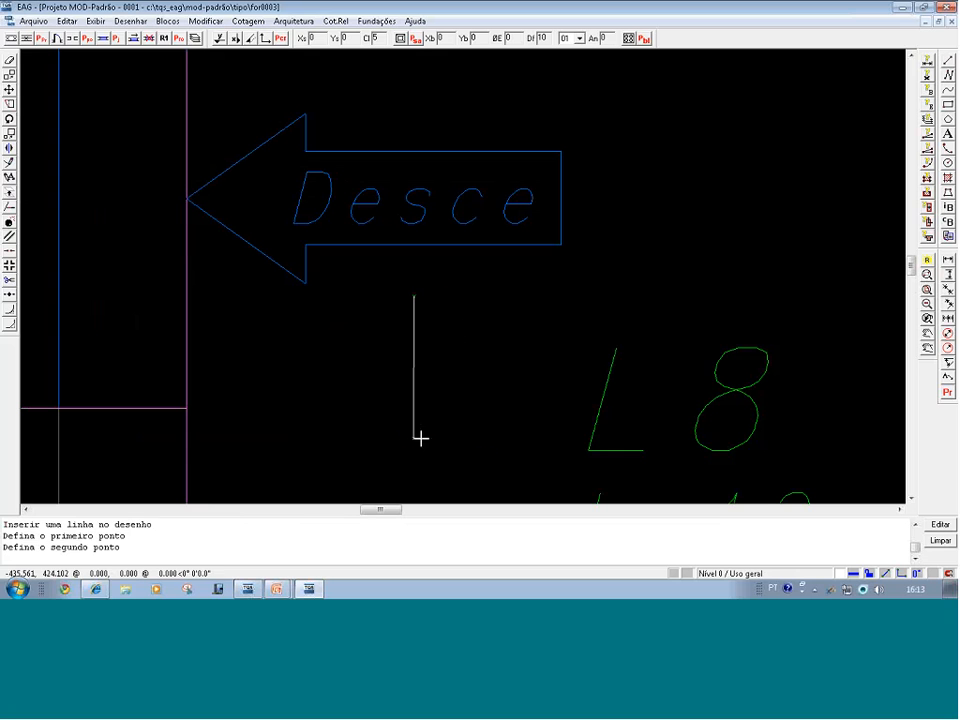
{"action": "key", "text": "Escape"}
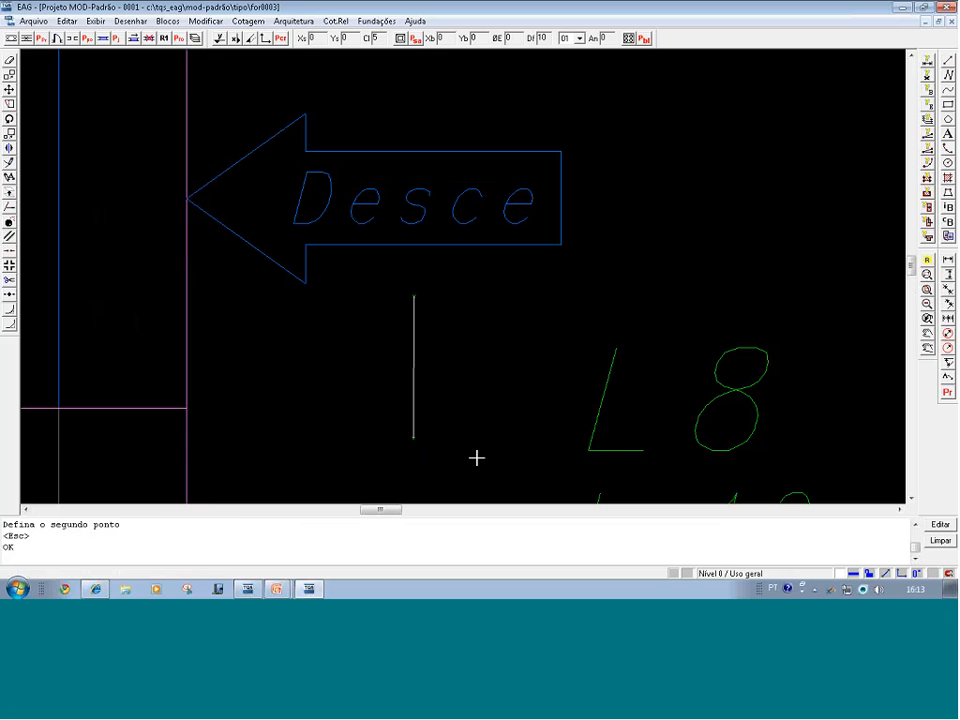
Select the vertical line with a crossing window that covers only its lower part
{"action": "left_click", "coordinate": [476, 458]}
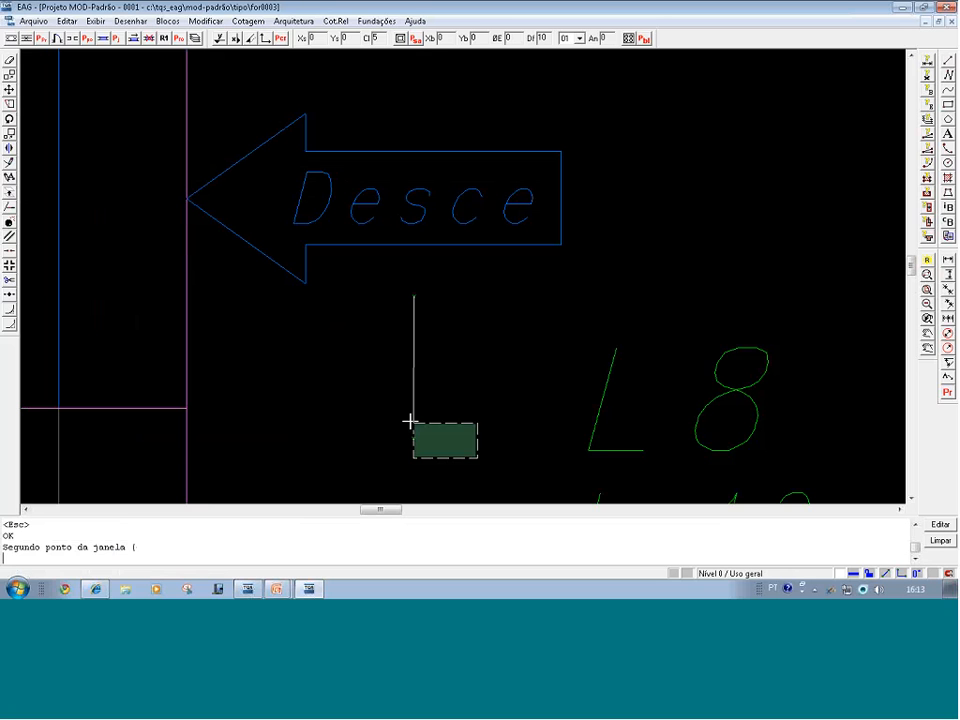
{"action": "left_click", "coordinate": [363, 389]}
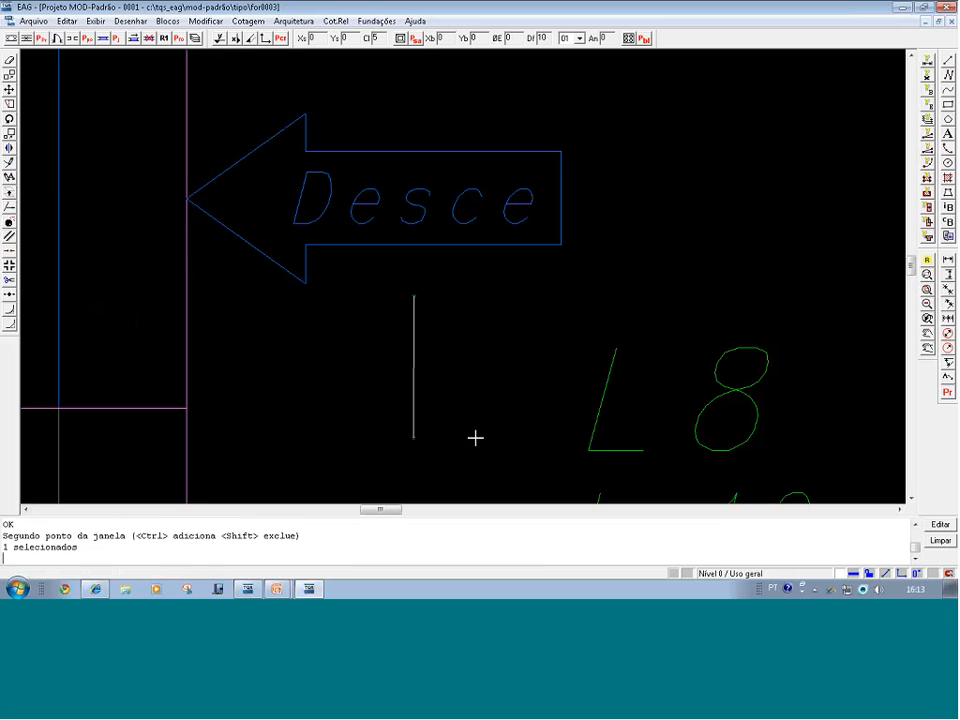
{"action": "left_click", "coordinate": [491, 467]}
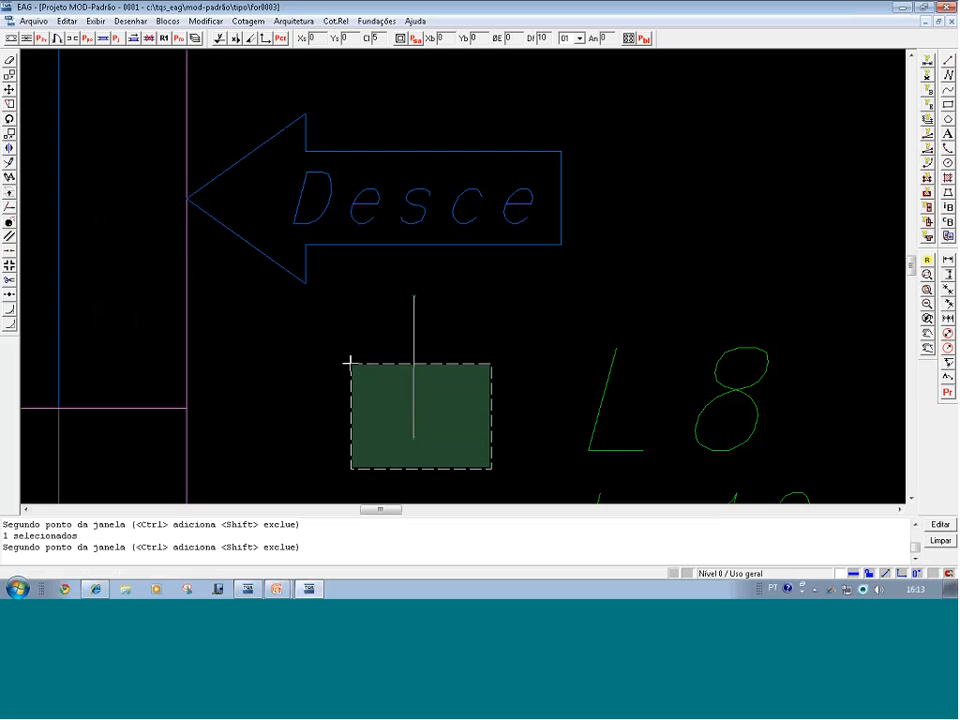
{"action": "left_click", "coordinate": [349, 363]}
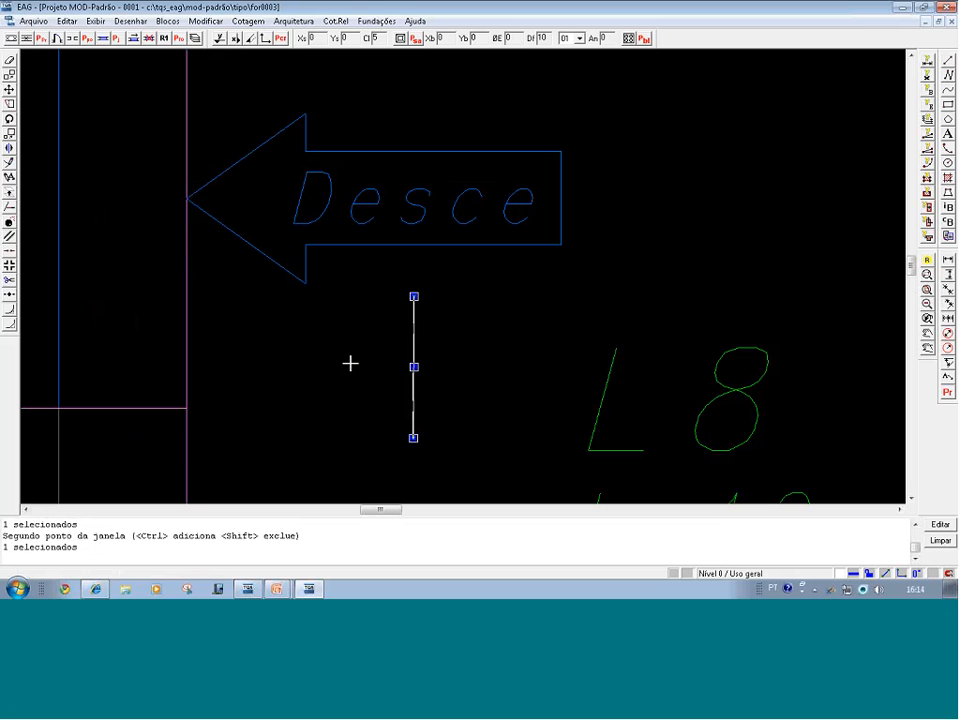
Try an enclosing selection window over only the line's upper part, and select the line by enclosing it completely
{"action": "left_click", "coordinate": [354, 264]}
{"action": "left_click", "coordinate": [494, 387]}
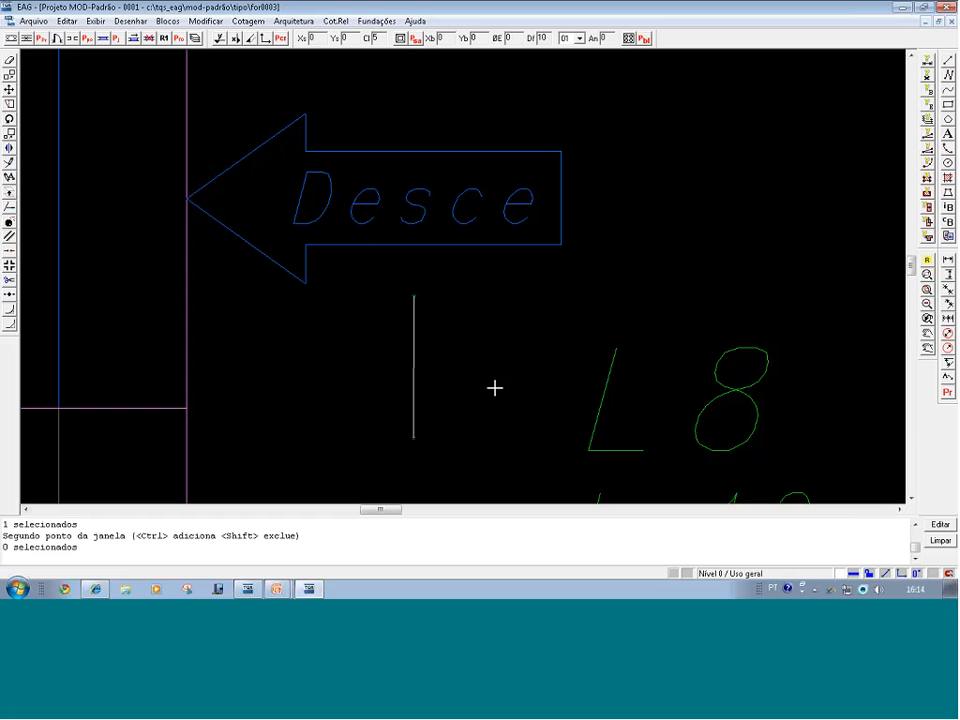
{"action": "left_click", "coordinate": [343, 271]}
{"action": "left_click", "coordinate": [454, 461]}
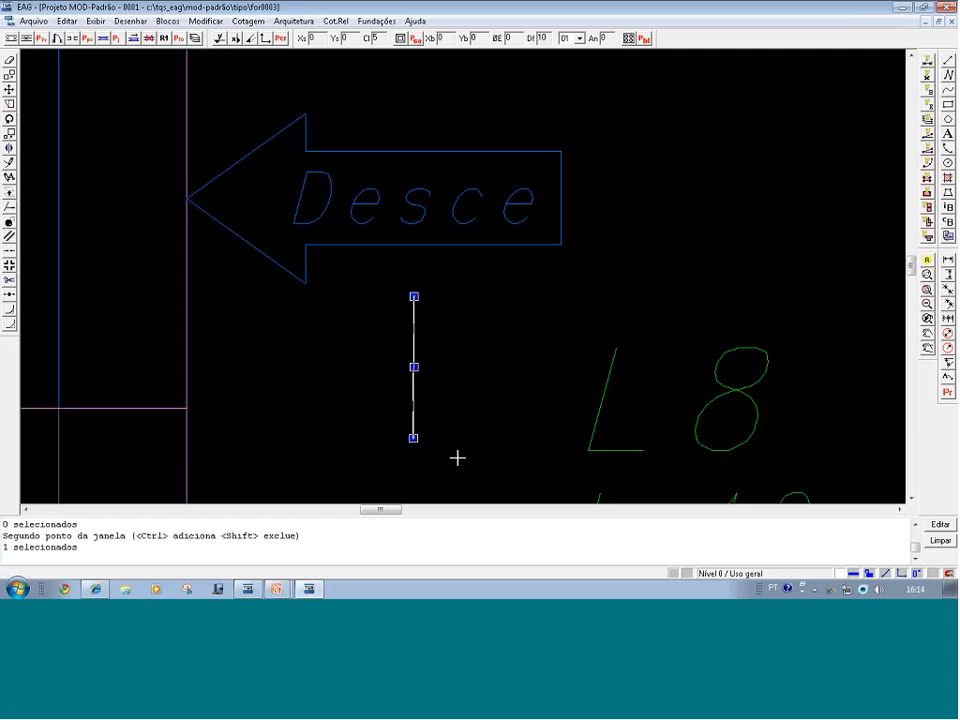
Clear the selection and undo the vertical line below the "Desce" arrow
{"action": "key", "text": "Escape"}
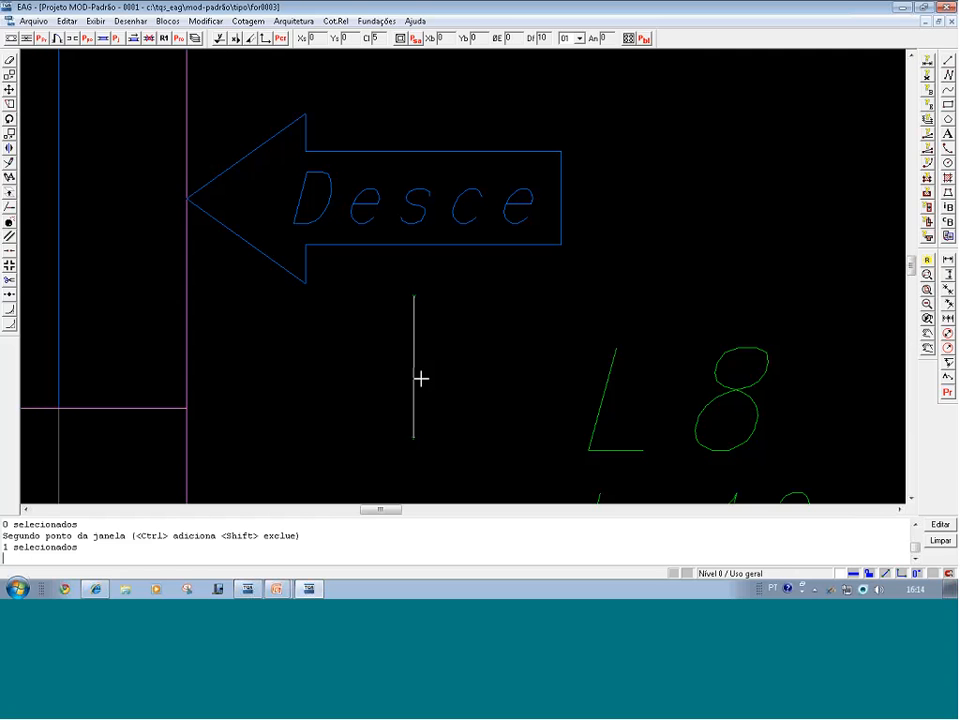
{"action": "key", "text": "ctrl+z"}
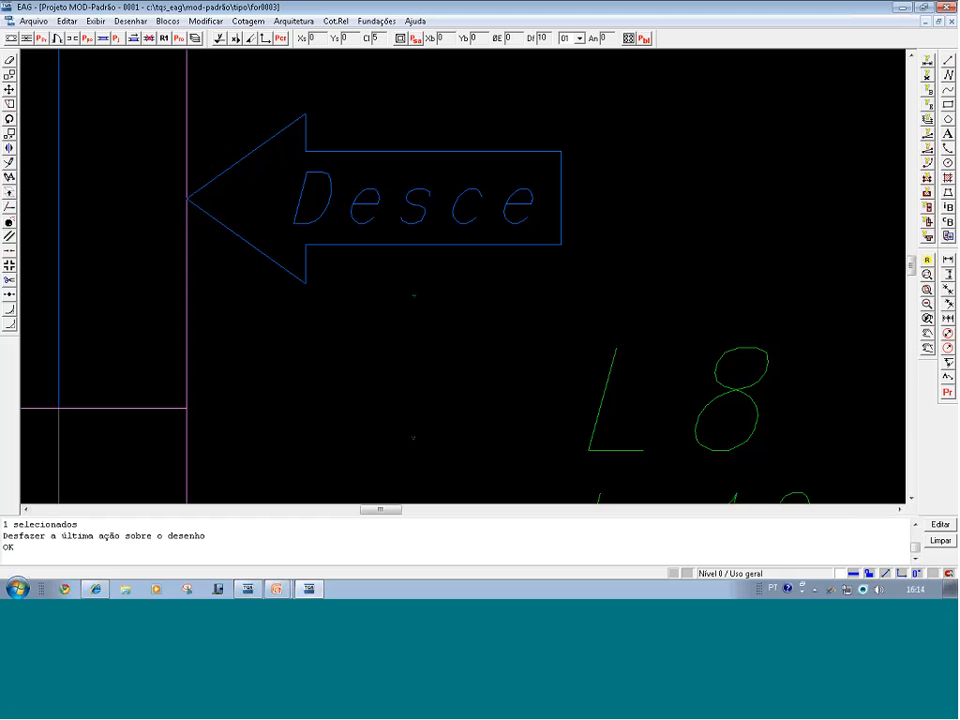
{"action": "left_click", "coordinate": [627, 301]}
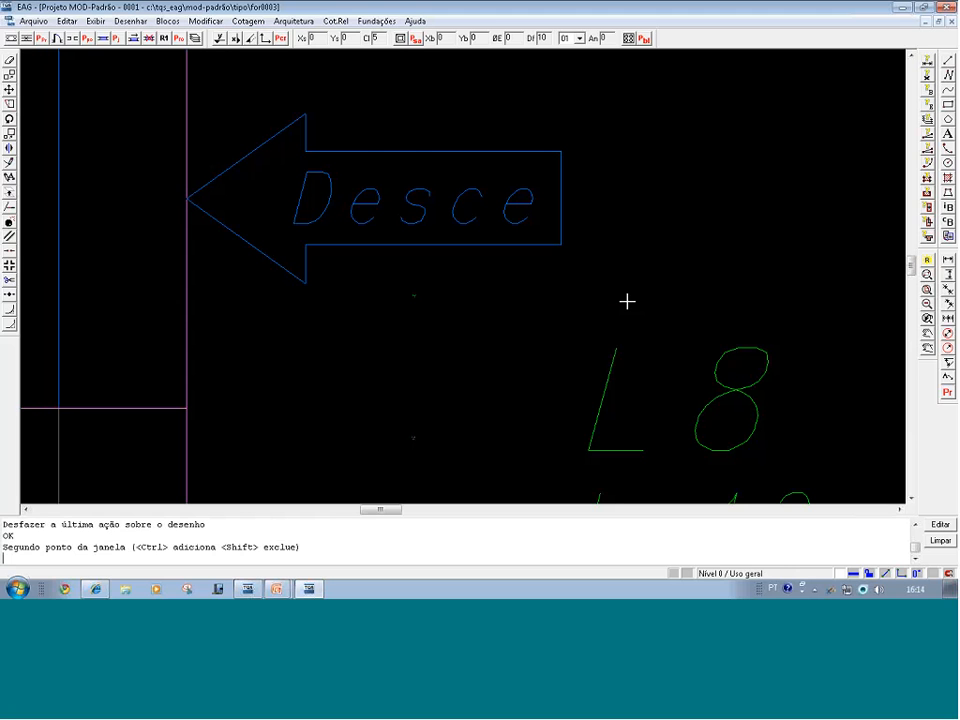
Select the "Desce" arrow with its text and move both outside the floor plan, to the right of columns P6 and P9
{"action": "left_click", "coordinate": [405, 146]}
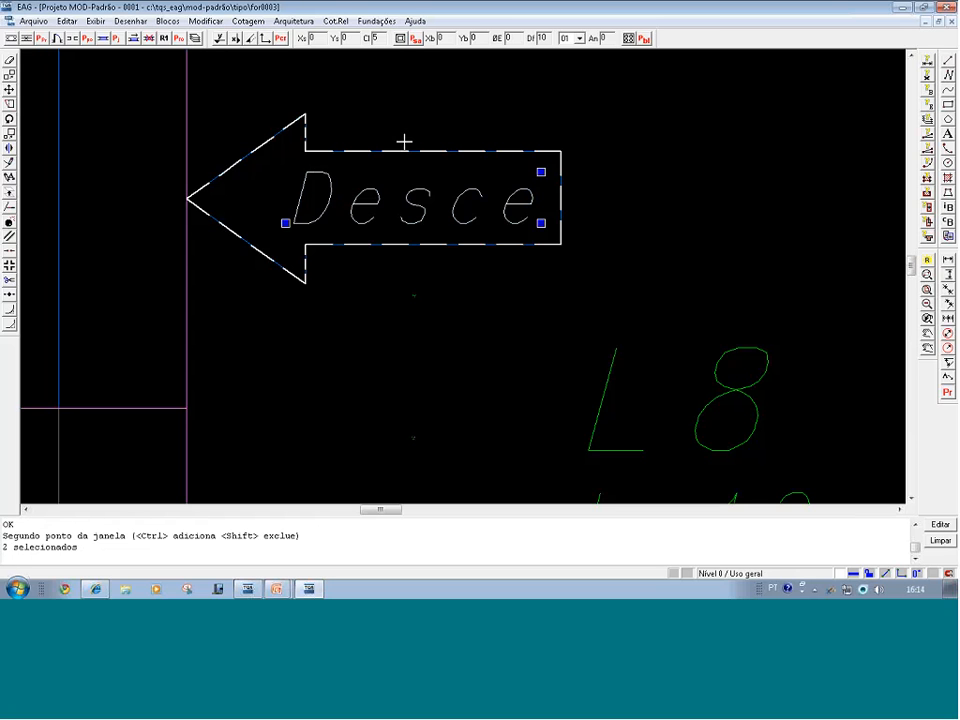
{"action": "key", "text": "Delete"}
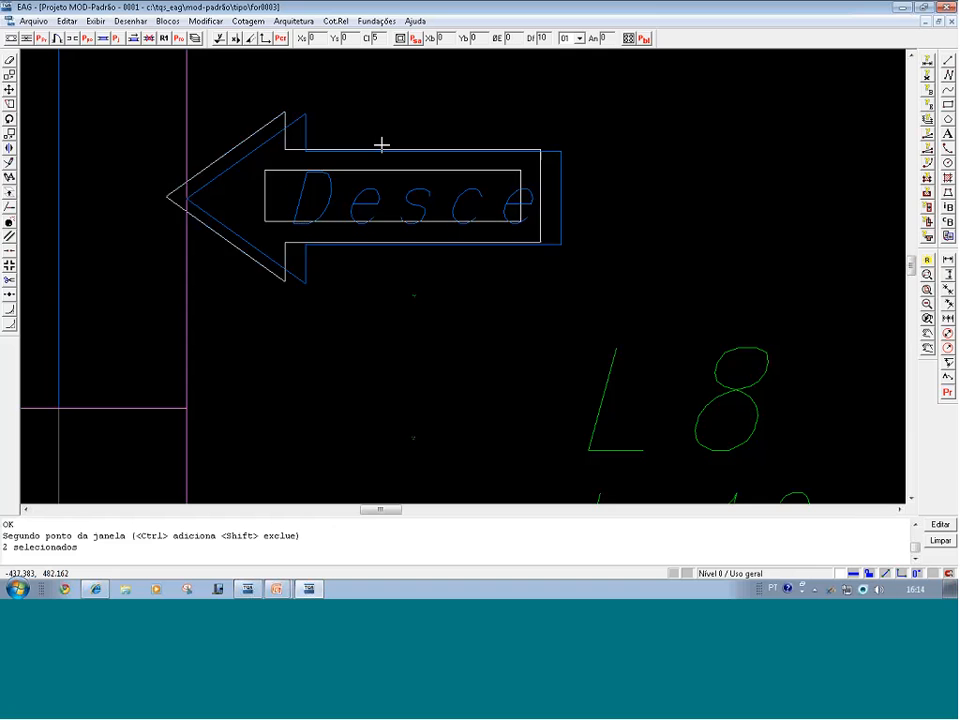
{"action": "key", "text": "m"}
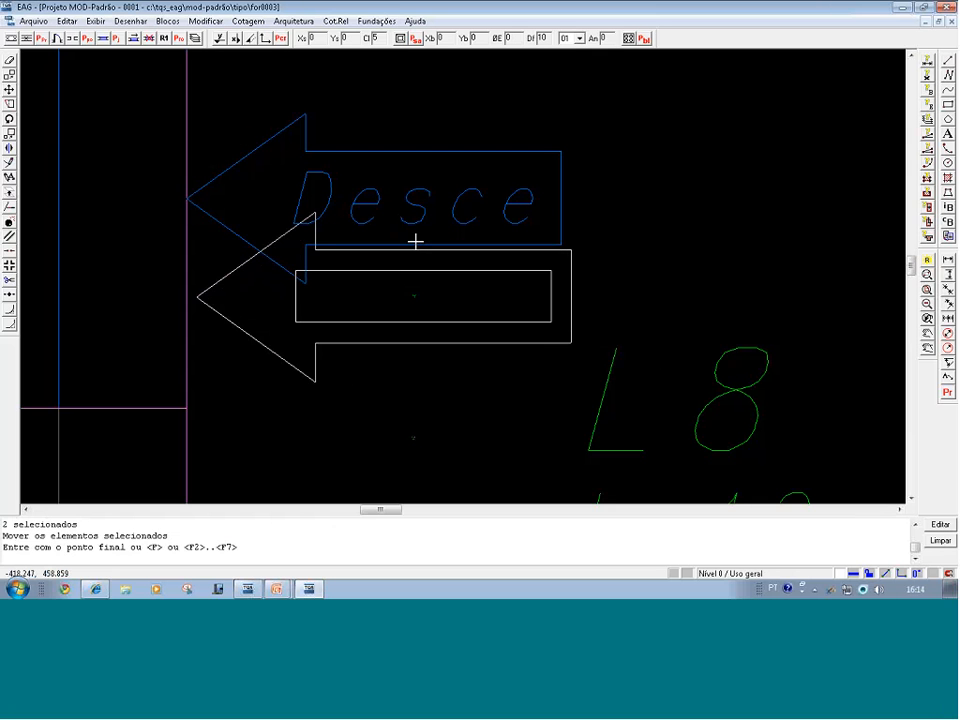
{"action": "scroll", "coordinate": [406, 241], "scroll_direction": "down", "scroll_amount": 2}
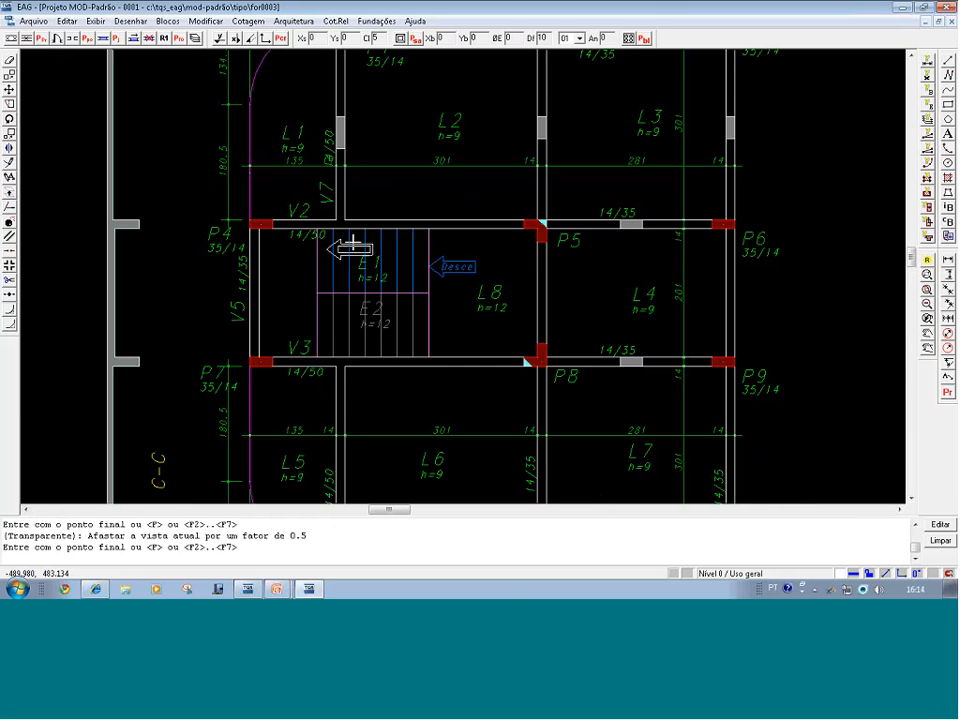
{"action": "left_click", "coordinate": [679, 315]}
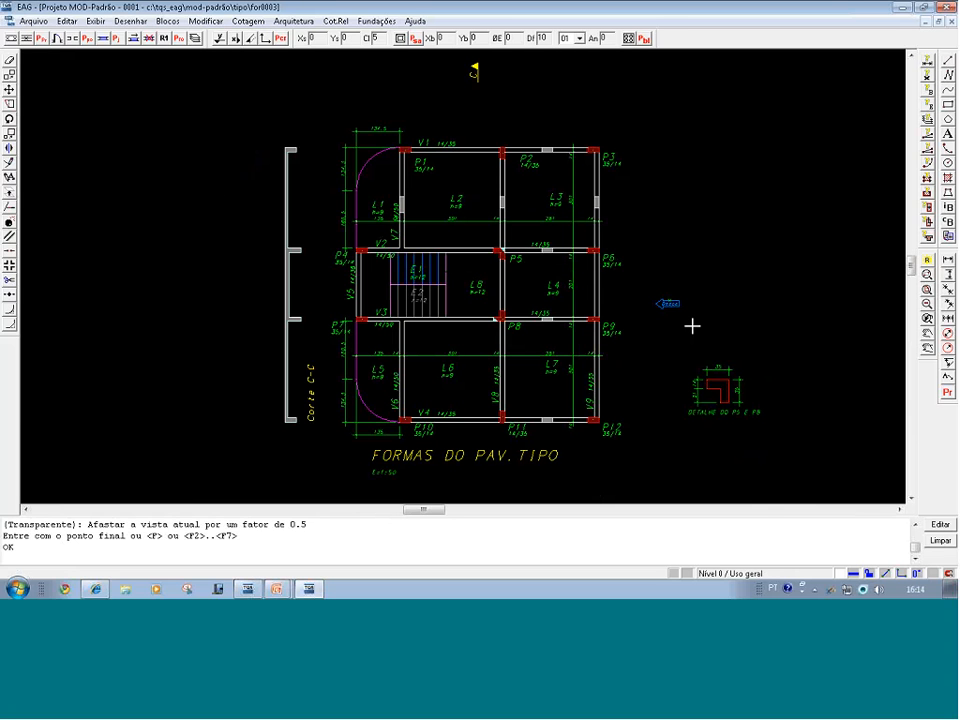
Create an internal block named seta from the moved "Desce" arrow and its text, with the insertion base point at the arrow tip
{"action": "key", "text": "F8"}
{"action": "left_click", "coordinate": [615, 270]}
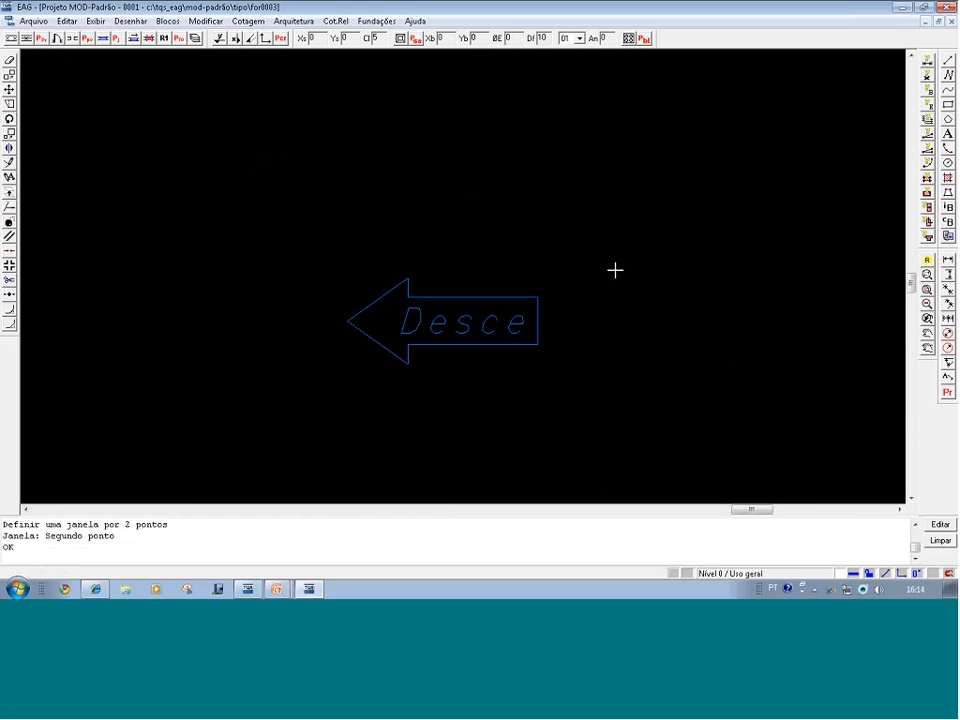
{"action": "left_click", "coordinate": [175, 22]}
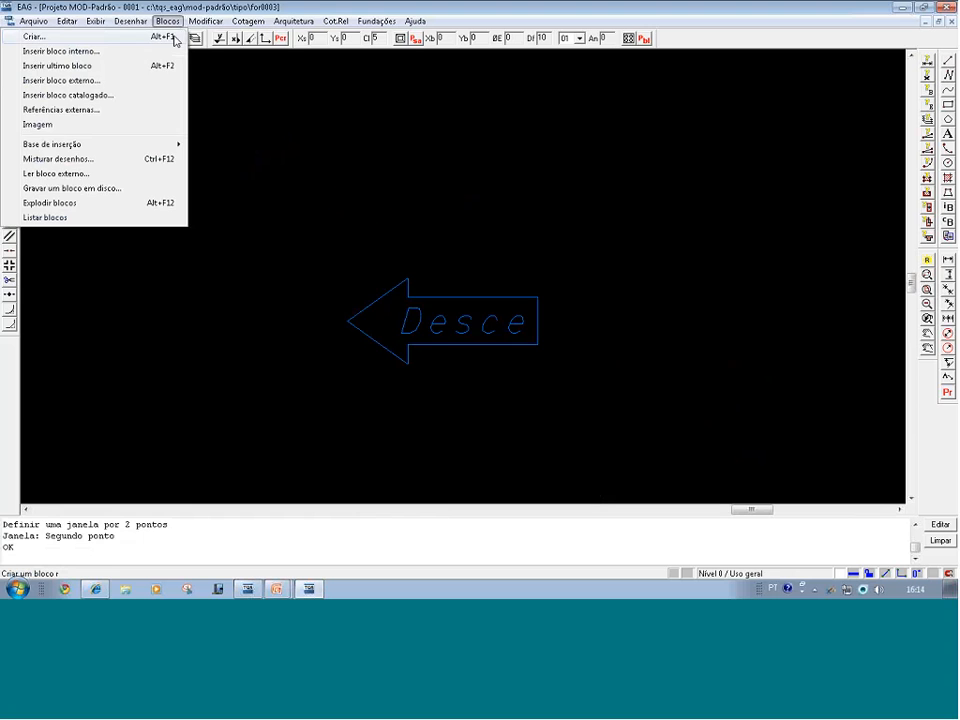
{"action": "left_click", "coordinate": [174, 38]}
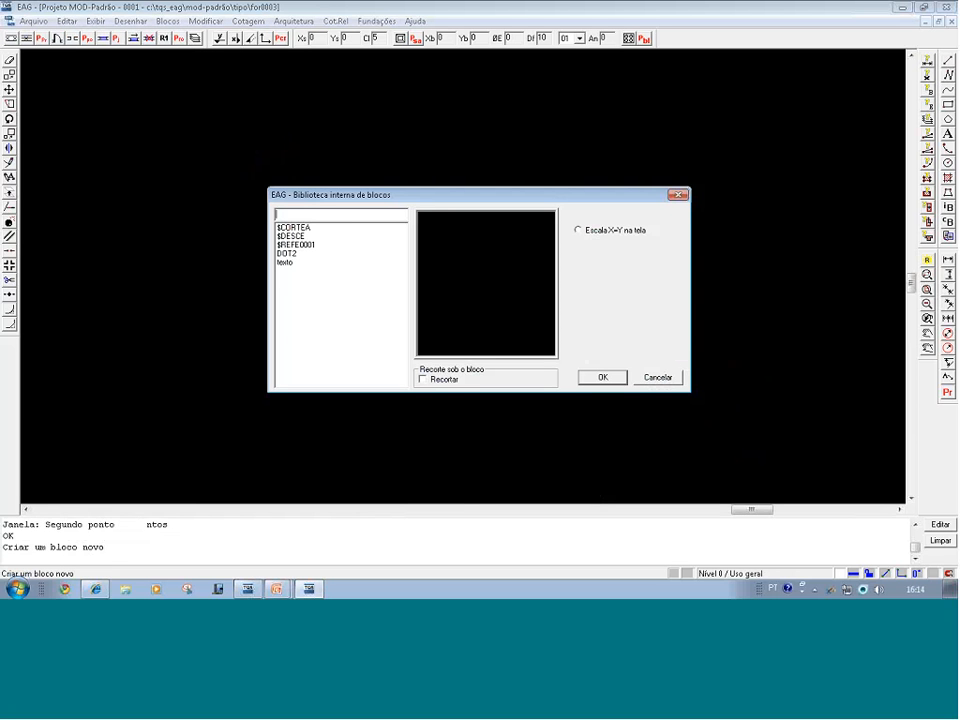
{"action": "type", "text": "seta"}
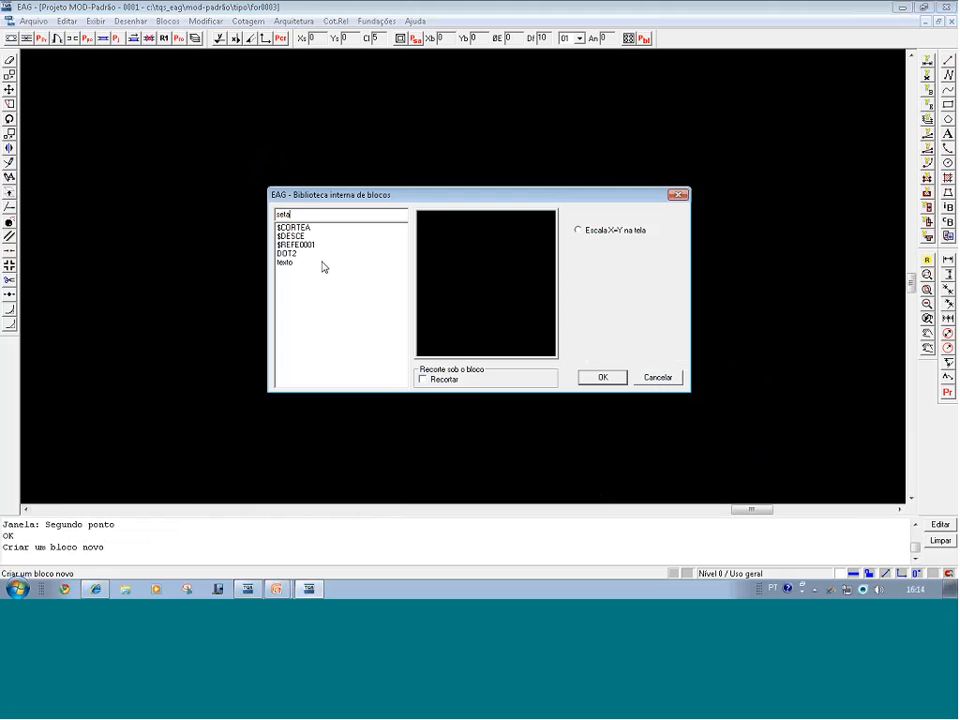
{"action": "key", "text": "Return"}
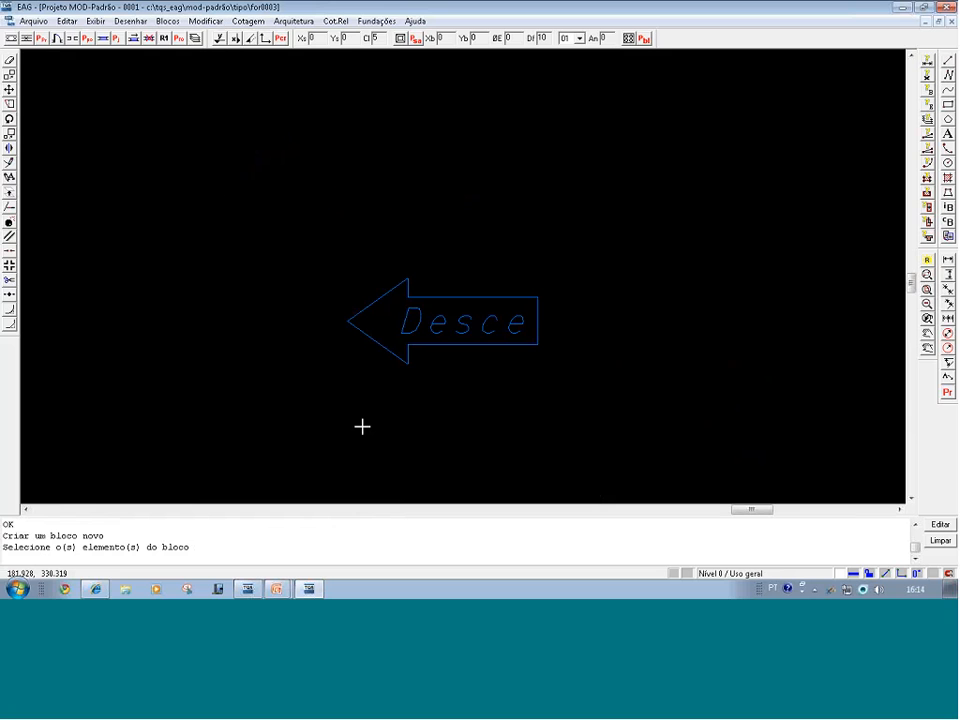
{"action": "left_click", "coordinate": [632, 417]}
{"action": "left_click", "coordinate": [315, 276]}
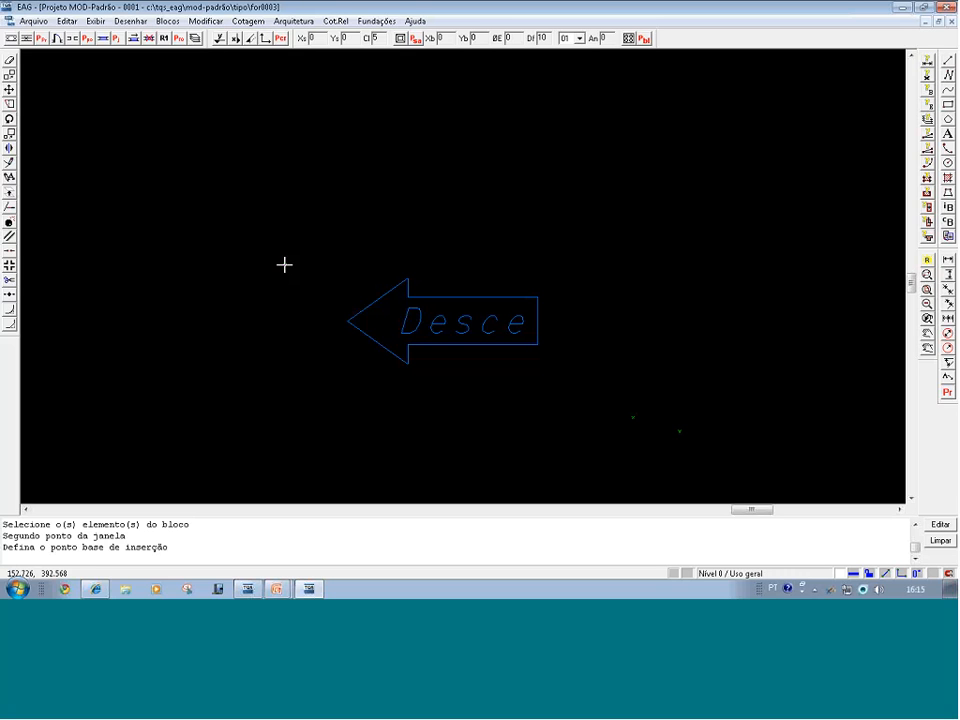
{"action": "left_click", "coordinate": [345, 324]}
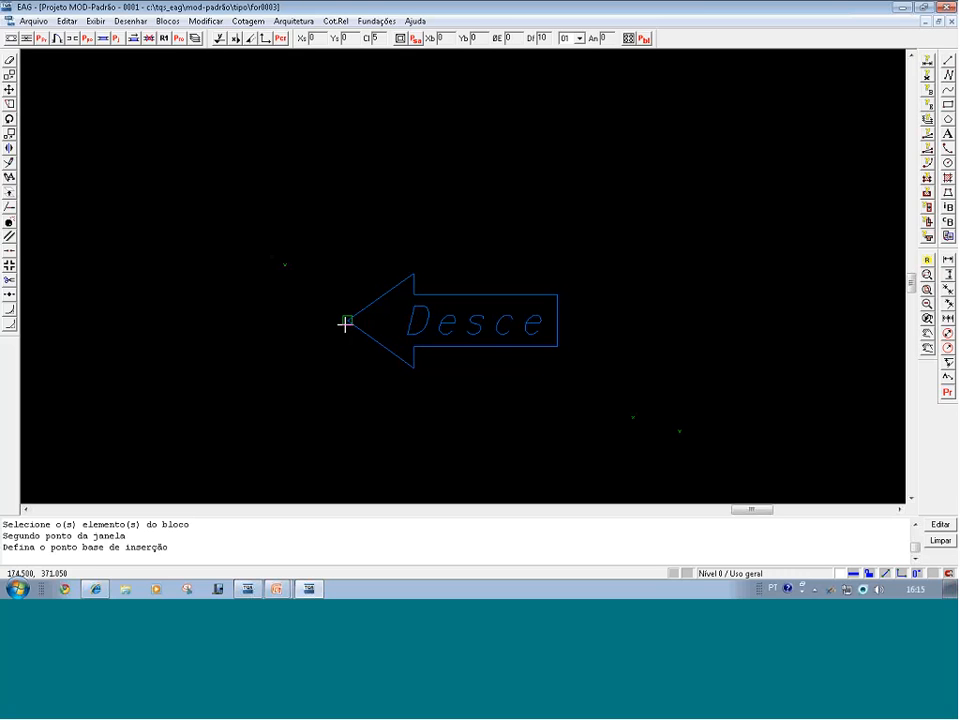
{"action": "scroll", "coordinate": [345, 324], "scroll_direction": "up", "scroll_amount": 2}
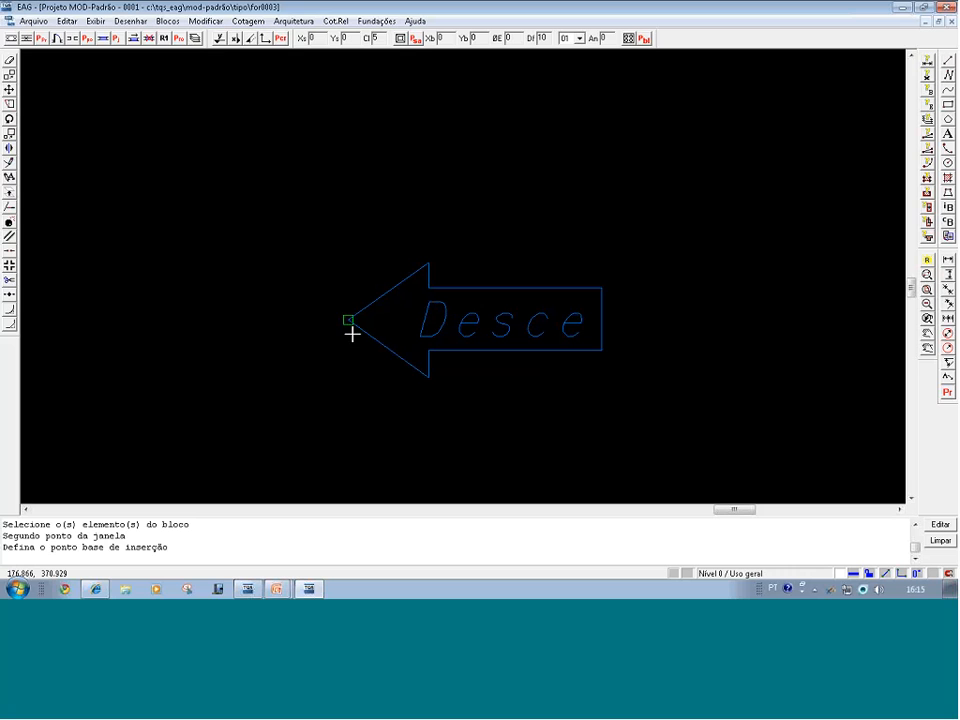
{"action": "left_click", "coordinate": [342, 332]}
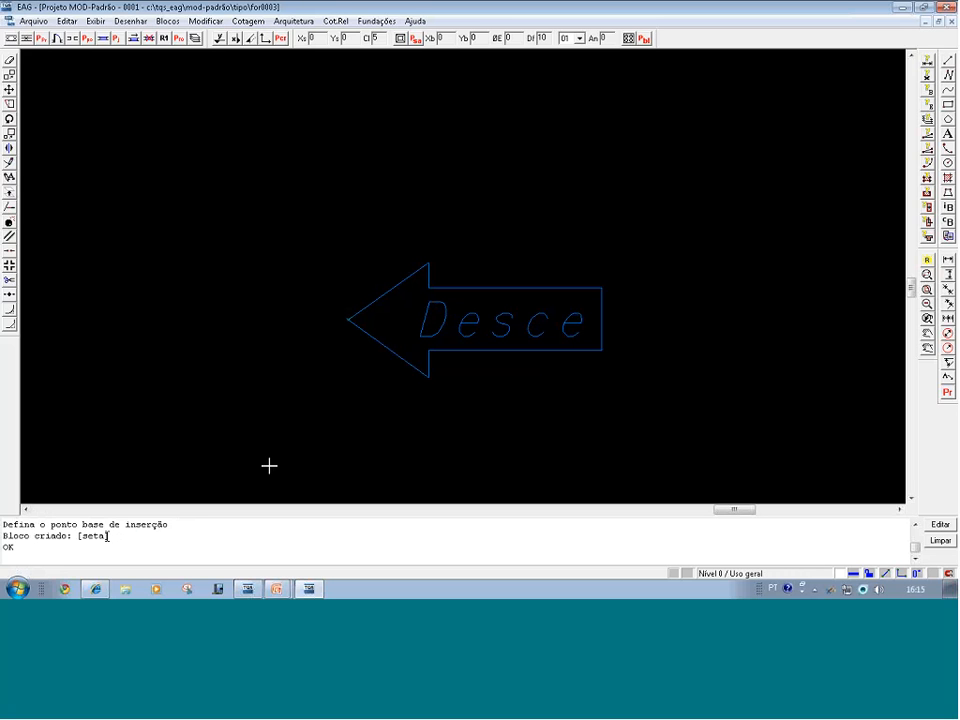
Insert the internal block seta at X and Y scale 1 and angle 0, just below and to the right of the original arrow
{"action": "left_click", "coordinate": [168, 21]}
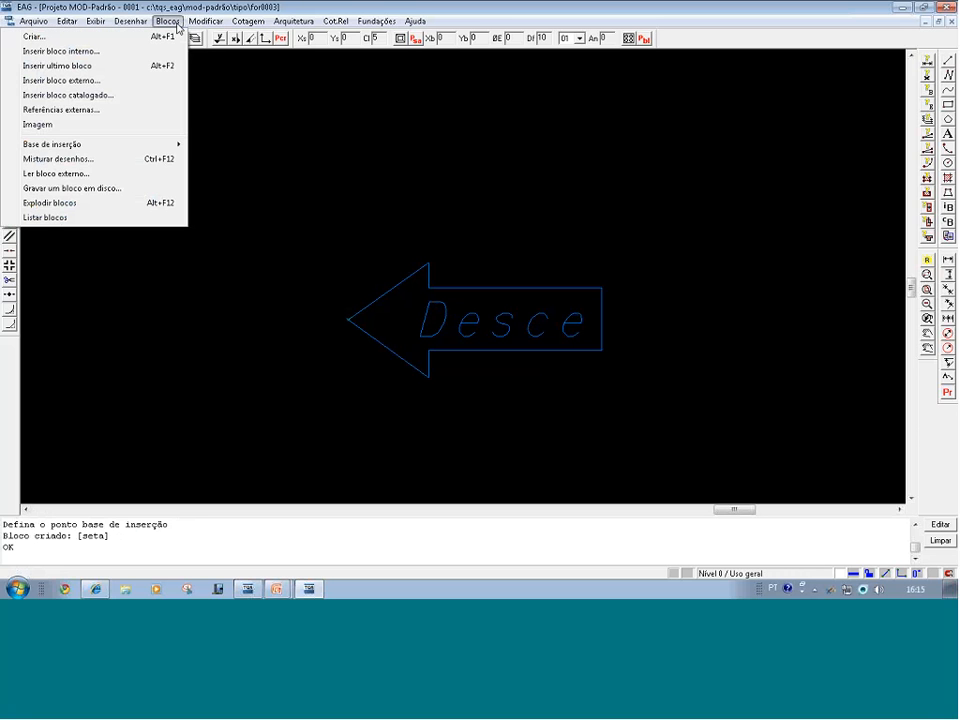
{"action": "left_click", "coordinate": [171, 52]}
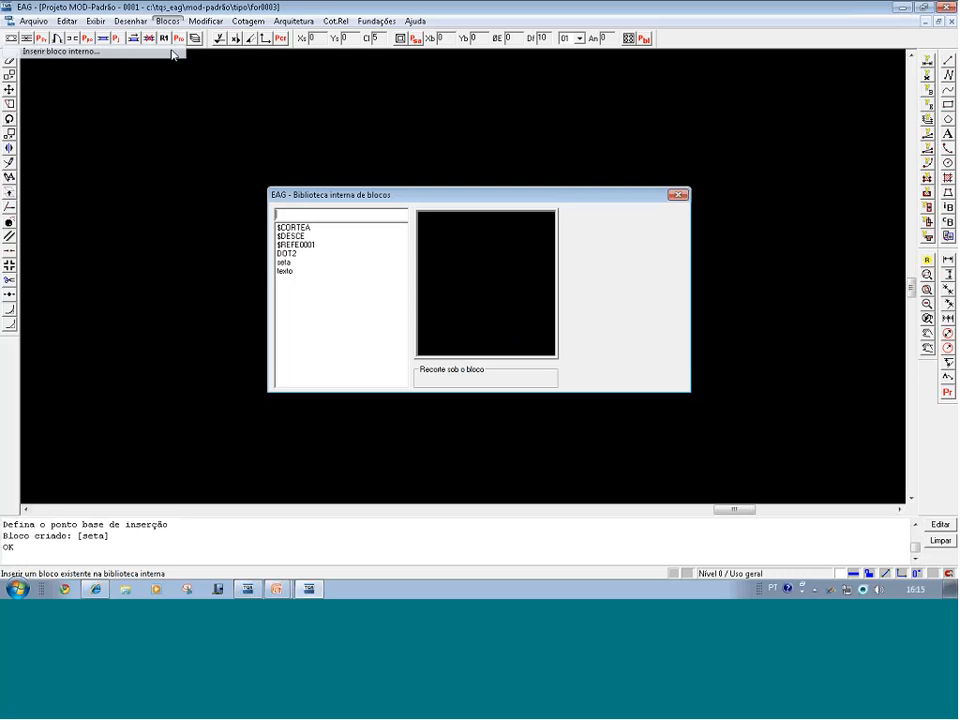
{"action": "left_click", "coordinate": [288, 263]}
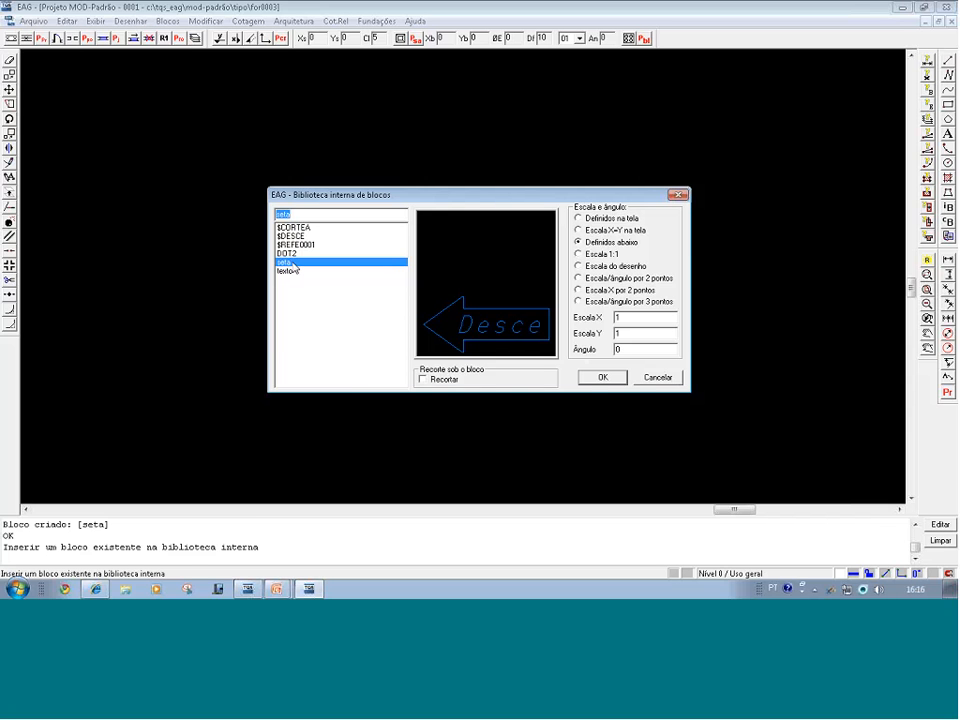
{"action": "left_click", "coordinate": [594, 380]}
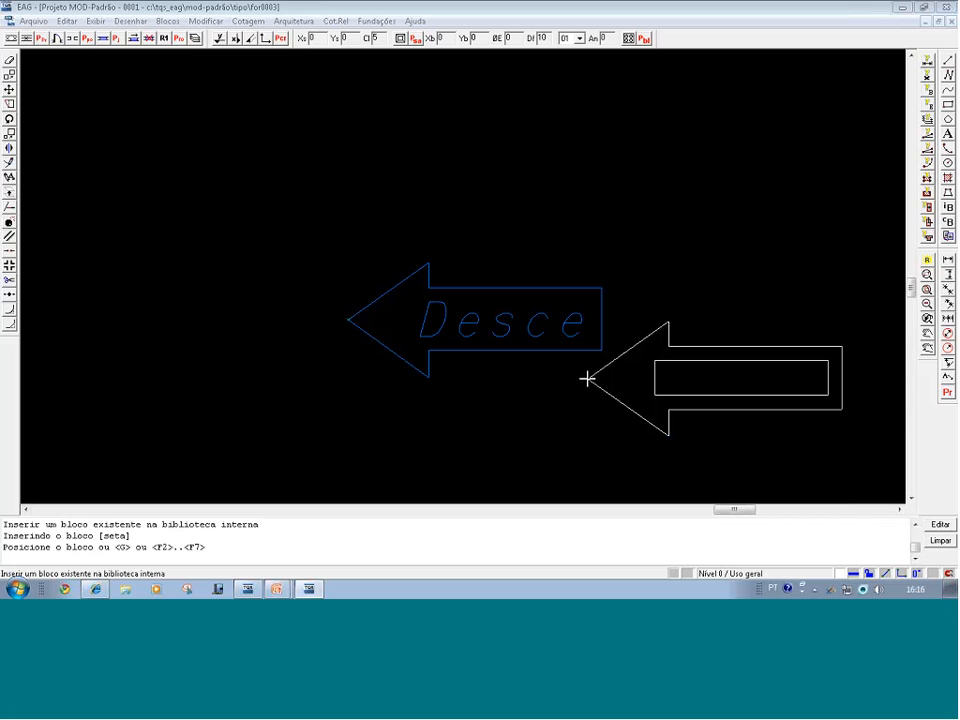
{"action": "left_click", "coordinate": [536, 415]}
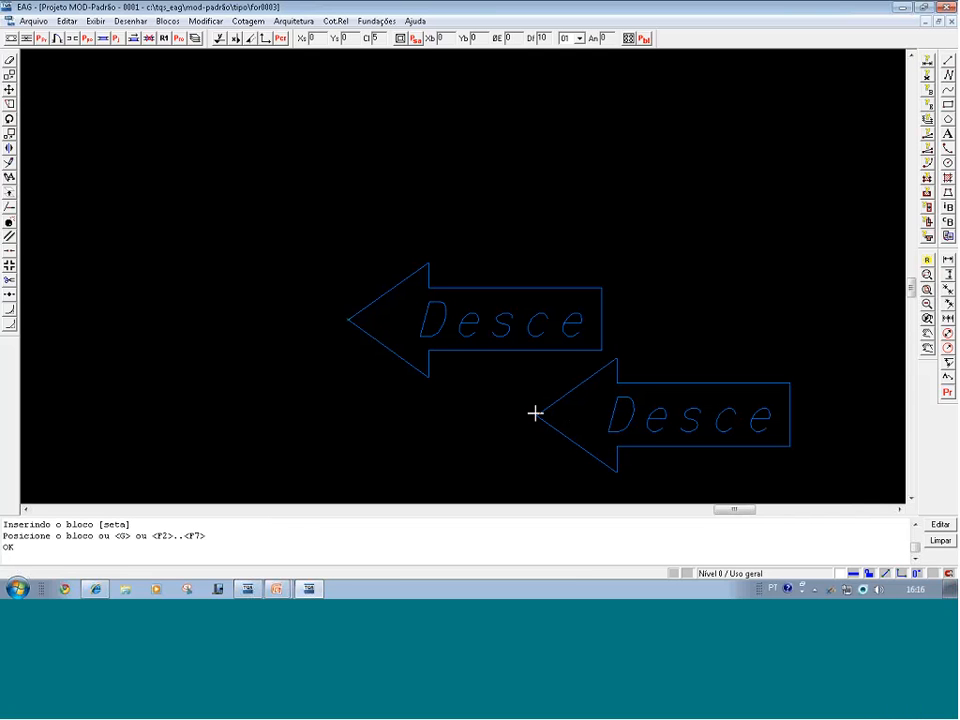
Create a new blank drawing and try to insert the internal block seta into it
{"action": "left_click", "coordinate": [33, 20]}
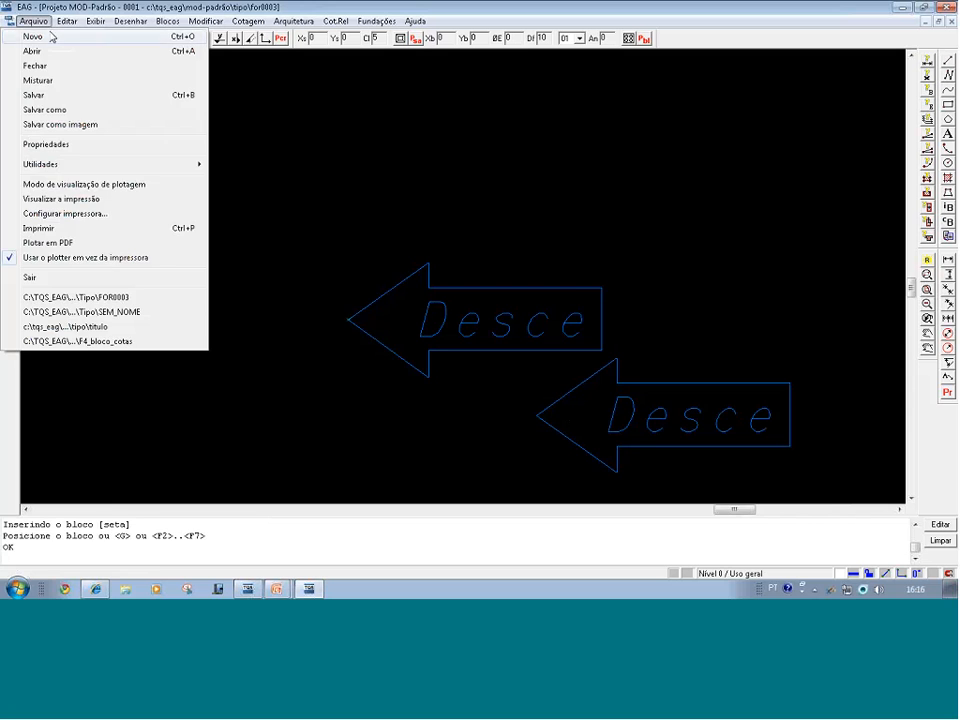
{"action": "left_click", "coordinate": [30, 35]}
{"action": "left_click", "coordinate": [167, 20]}
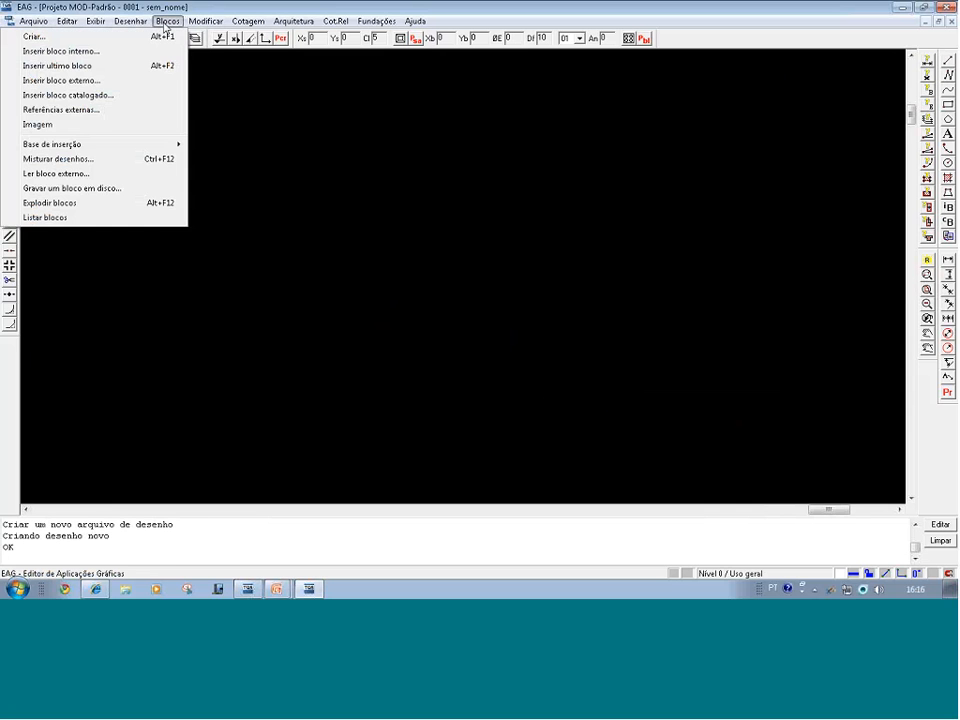
{"action": "left_click", "coordinate": [154, 50]}
{"action": "type", "text": "seta"}
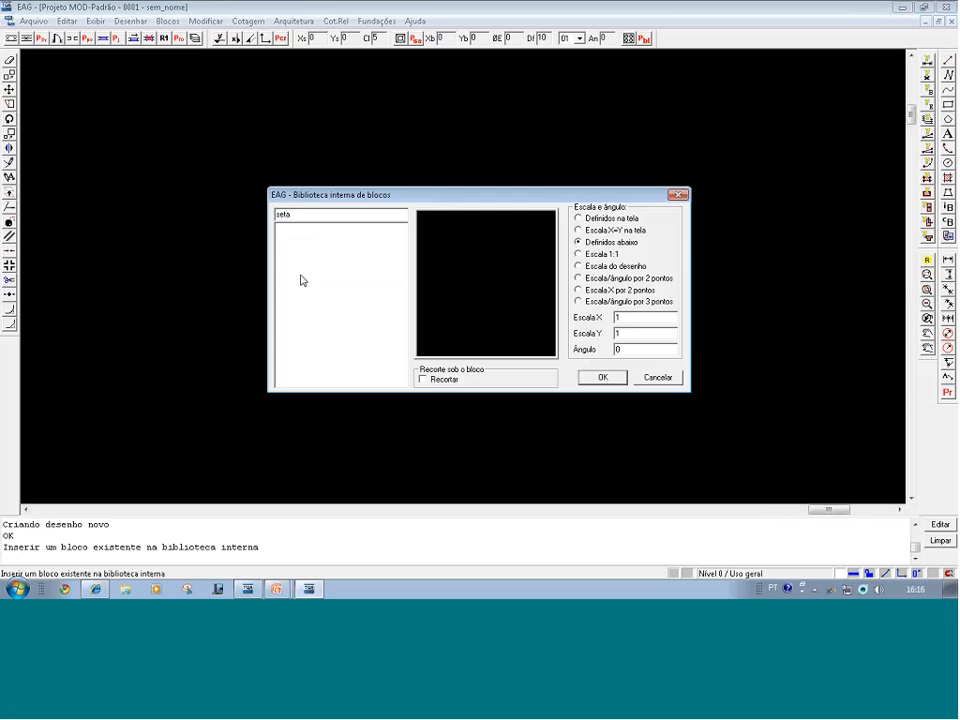
{"action": "key", "text": "Return"}
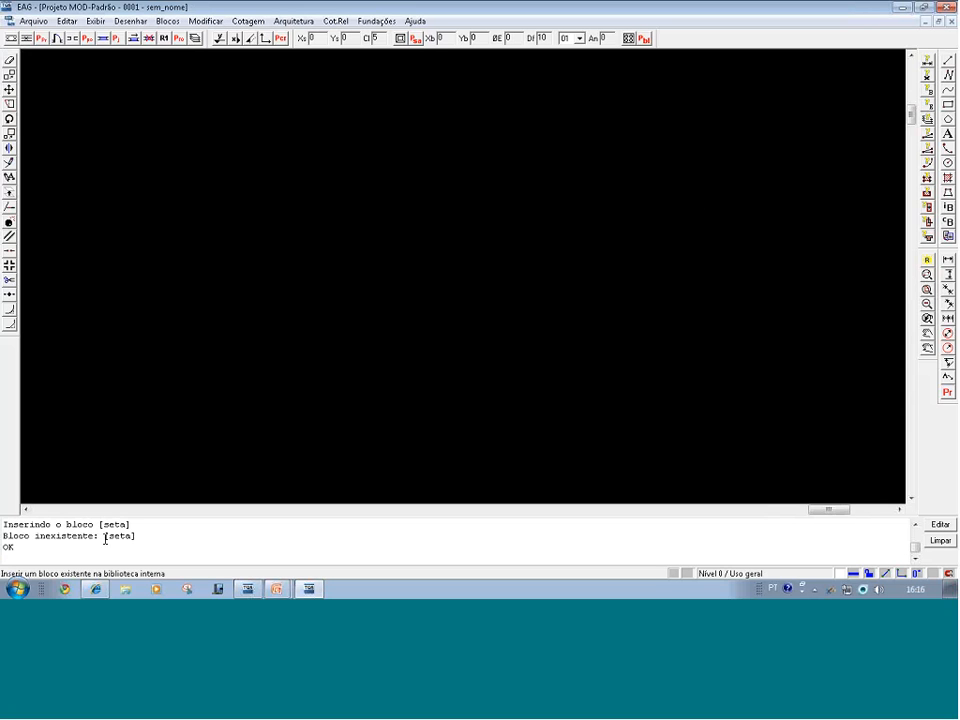
{"action": "left_click_drag", "start_coordinate": [105, 539], "coordinate": [22, 541]}
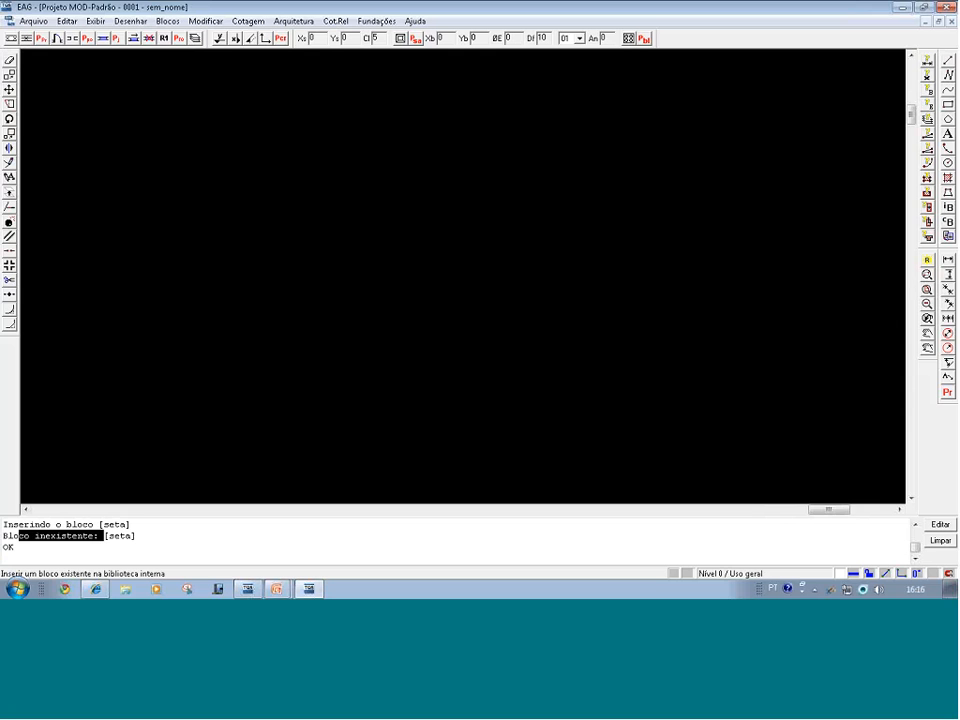
Close the blank drawing without saving, and undo the block insertion and the arrow's move in FOR0003
{"action": "left_click", "coordinate": [951, 21]}
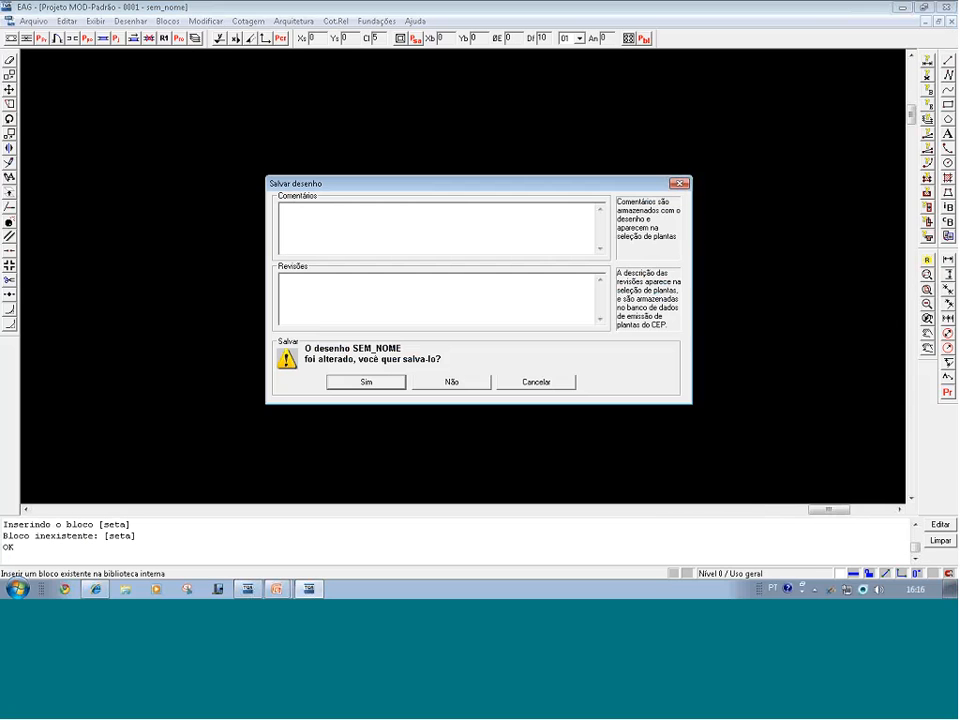
{"action": "left_click", "coordinate": [460, 384]}
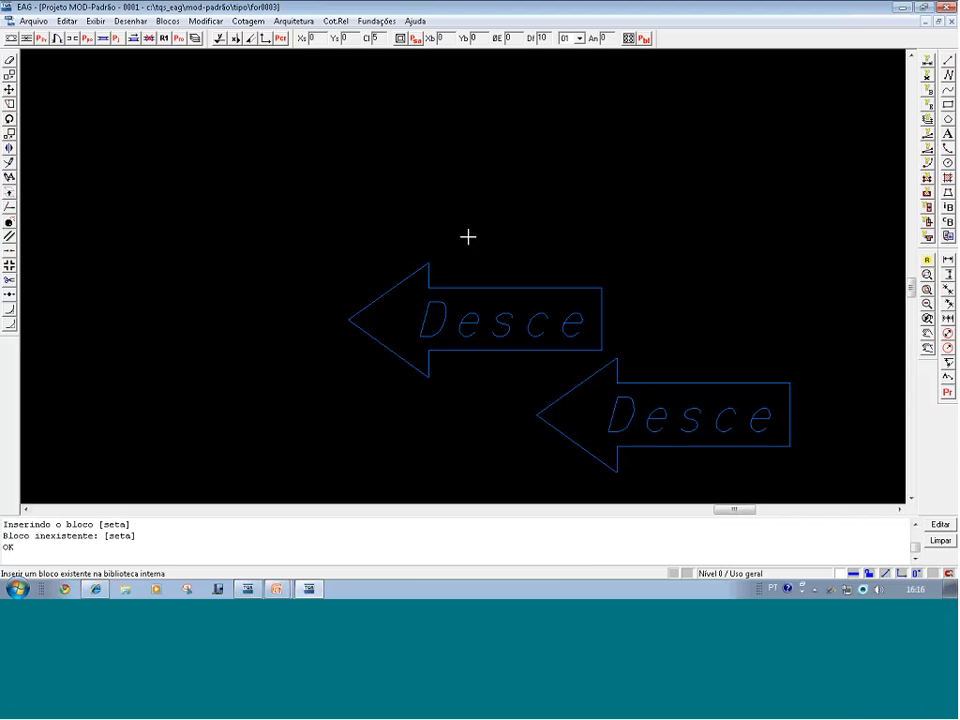
{"action": "scroll", "coordinate": [468, 237], "scroll_direction": "down", "scroll_amount": 2}
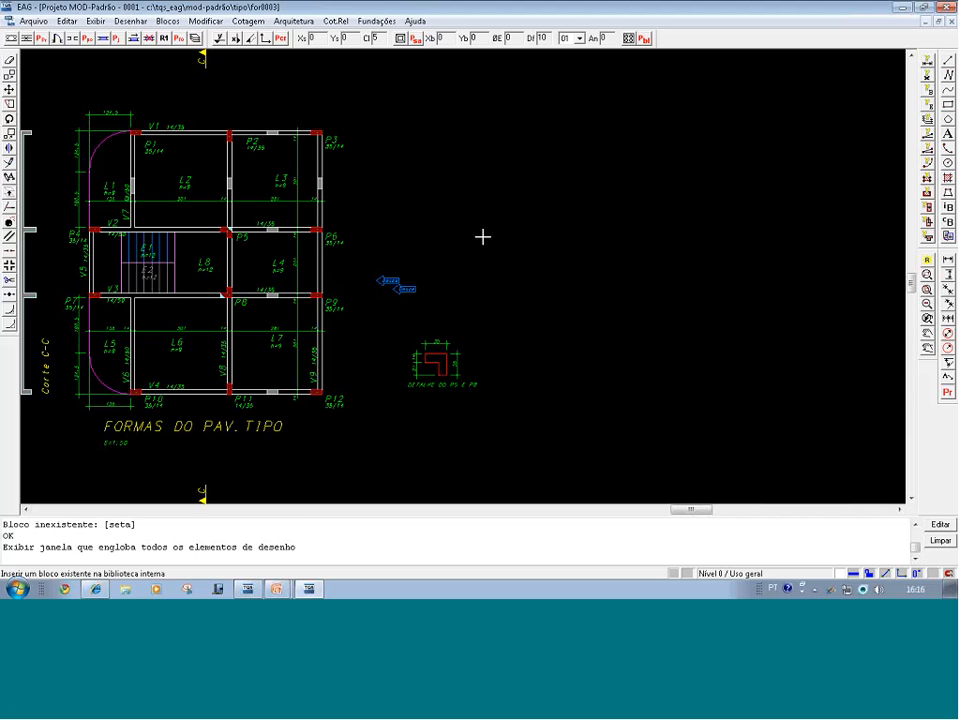
{"action": "key", "text": "ctrl+z"}
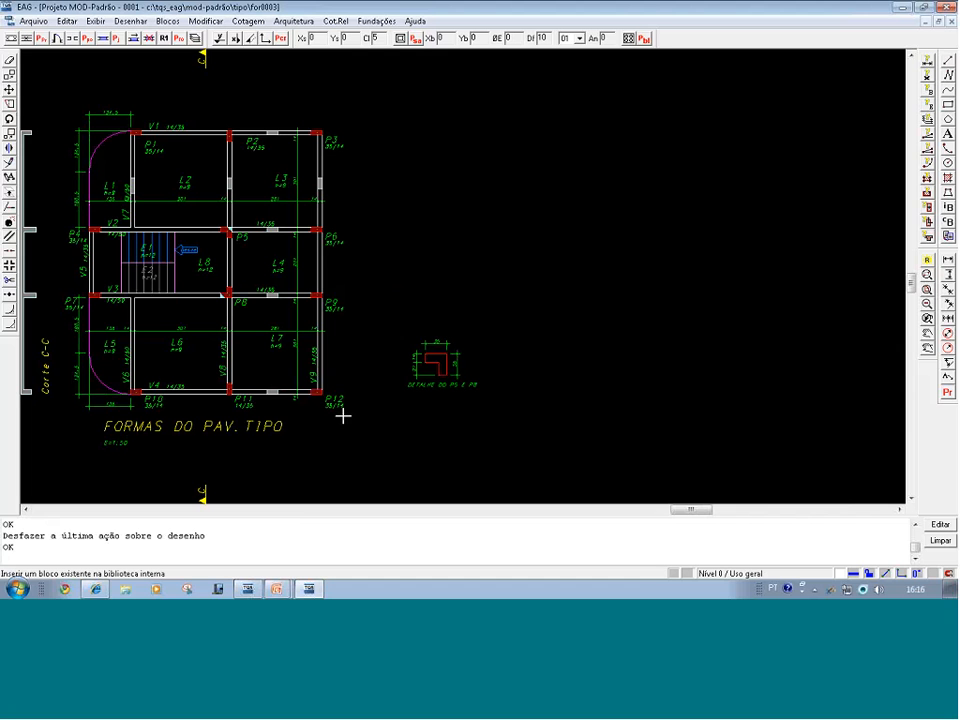
Select the "FORMAS DO PAV.TIPO" title and scale text, add the P5 and P8 detail to the selection, and clear it
{"action": "left_click", "coordinate": [145, 450]}
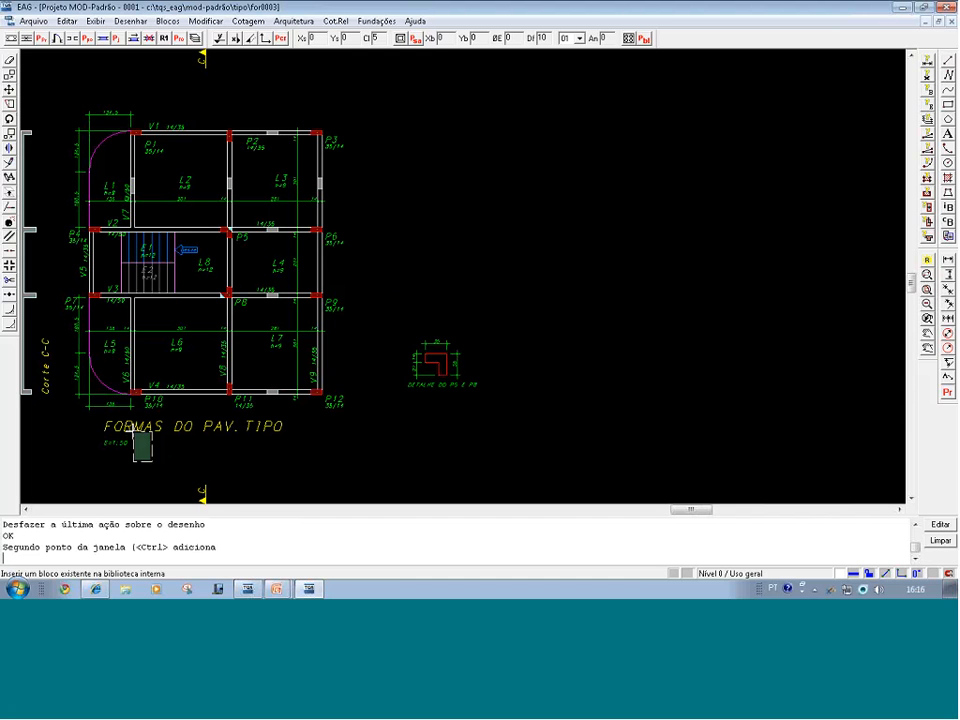
{"action": "left_click", "coordinate": [100, 415]}
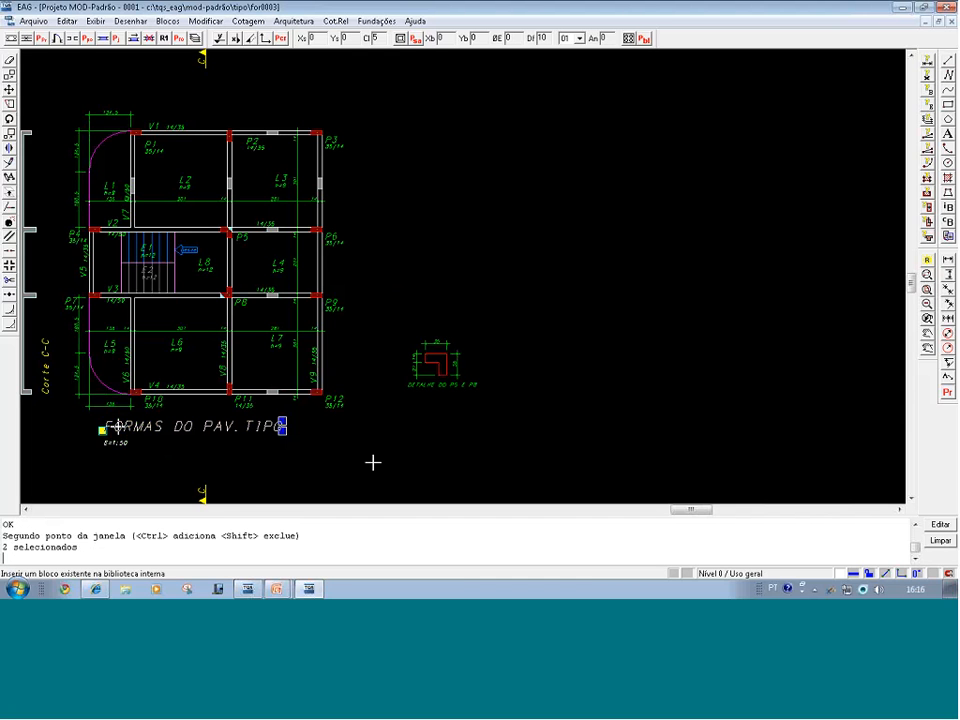
{"action": "left_click", "coordinate": [502, 422]}
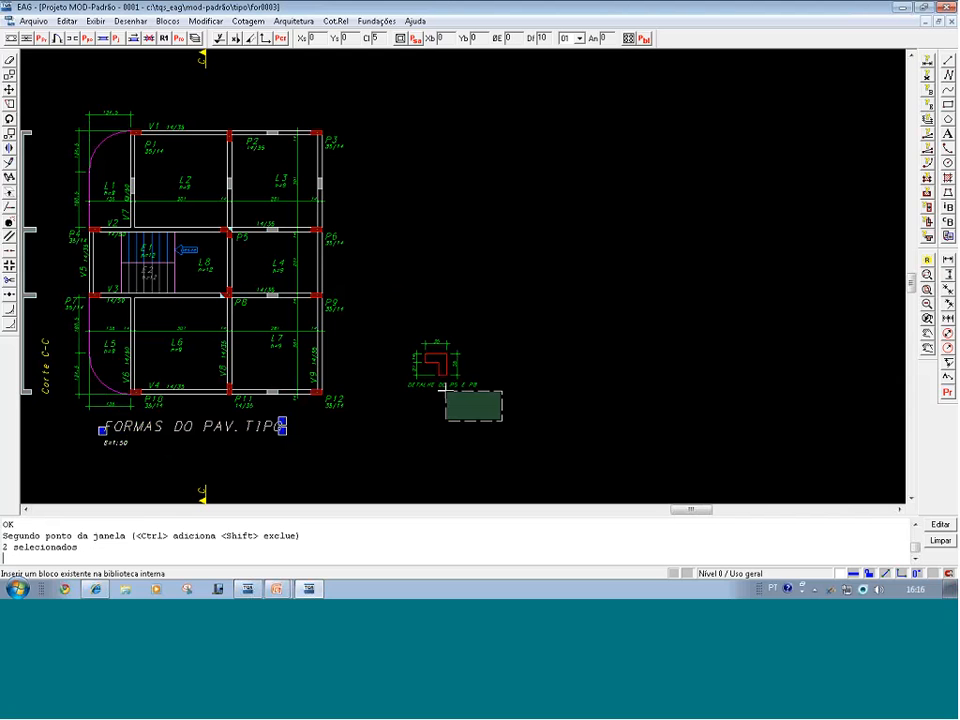
{"action": "left_click", "coordinate": [395, 324]}
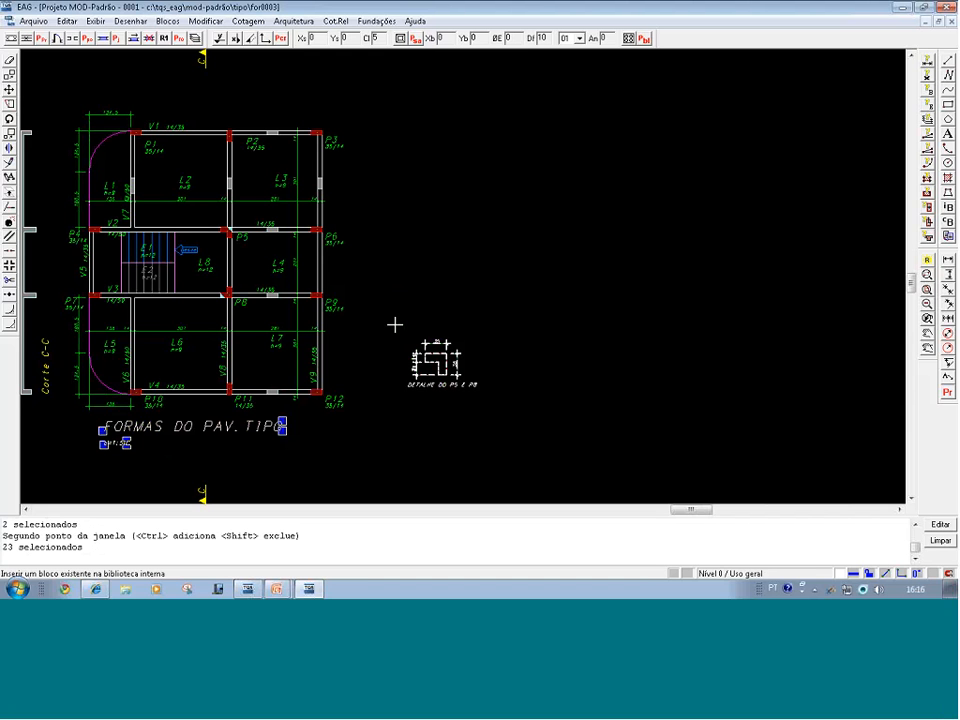
{"action": "key", "text": "Escape"}
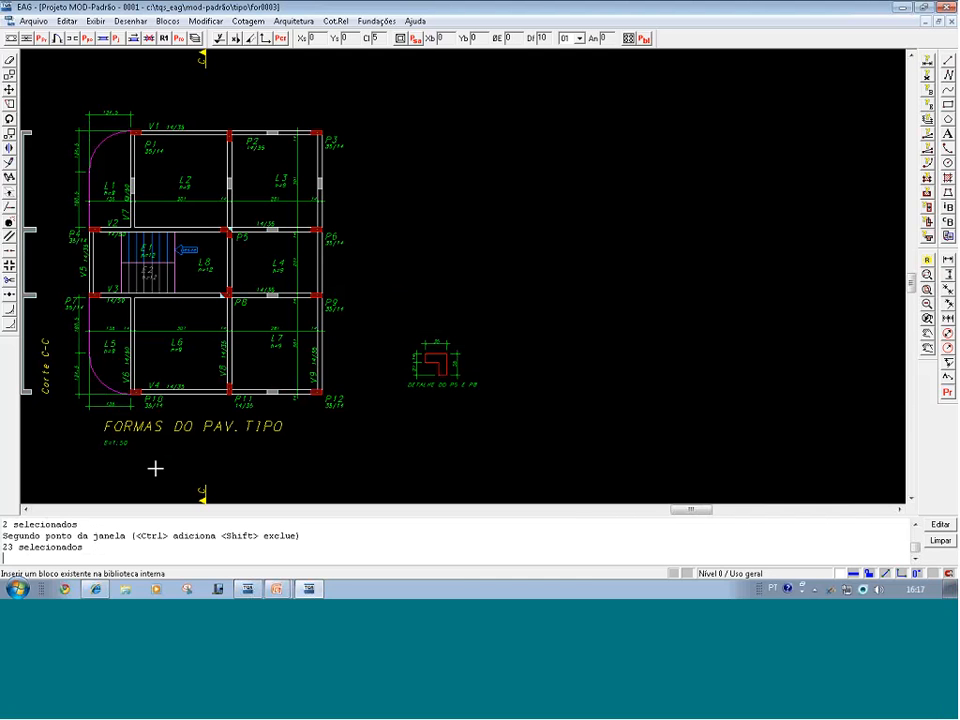
Copy the "FORMAS DO PAV.TIPO" title, its scale text and the P5 and P8 detail, with the base point at the title's lower-left corner
{"action": "left_click", "coordinate": [155, 468]}
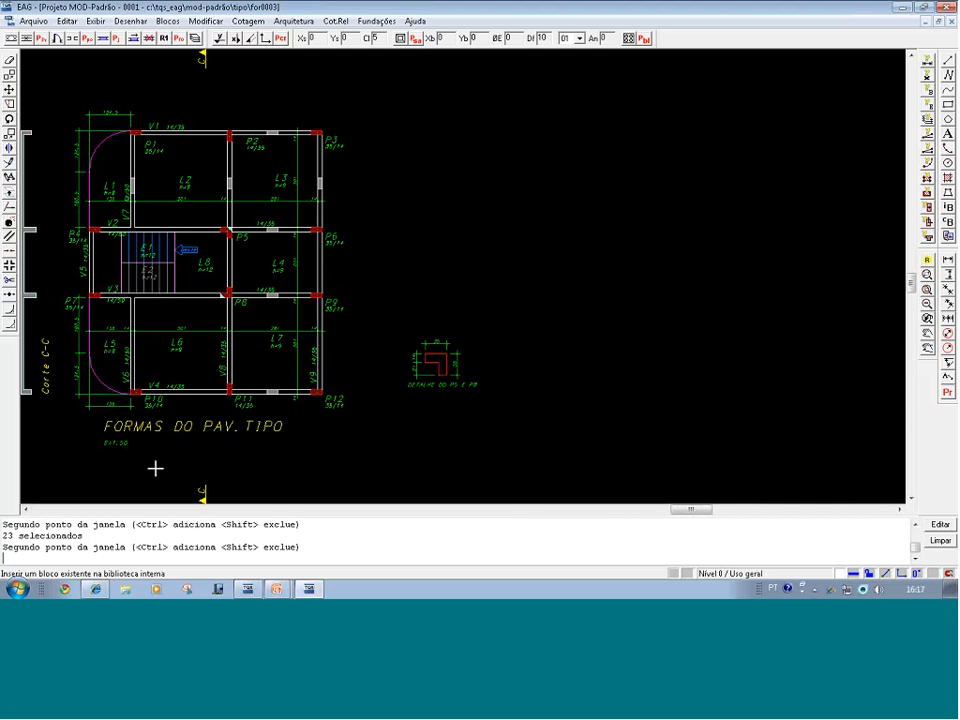
{"action": "left_click", "coordinate": [107, 427]}
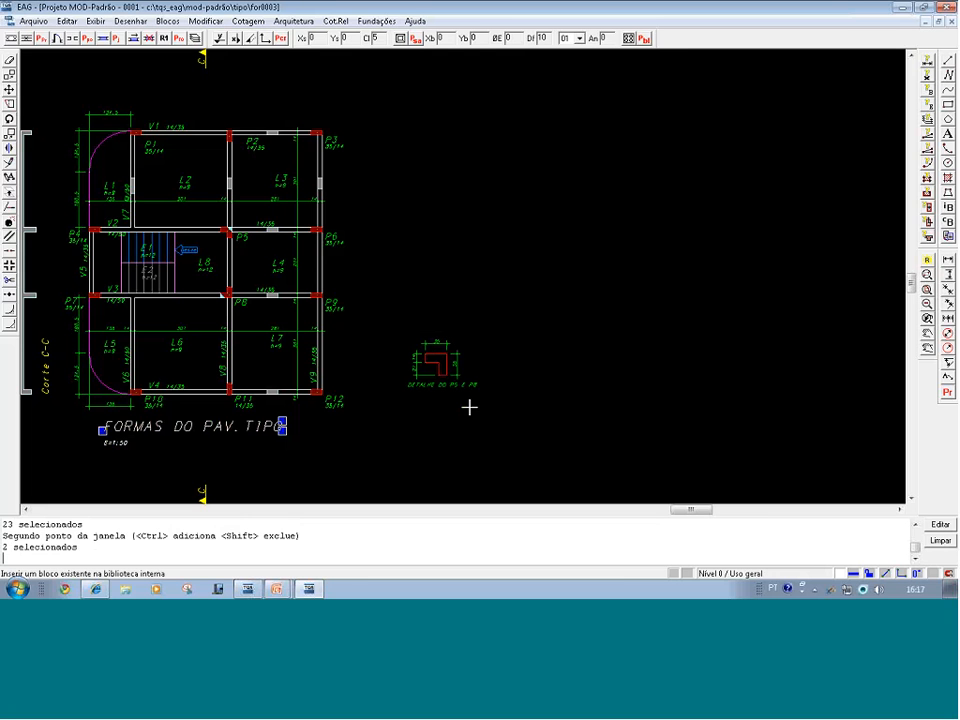
{"action": "left_click", "coordinate": [506, 414]}
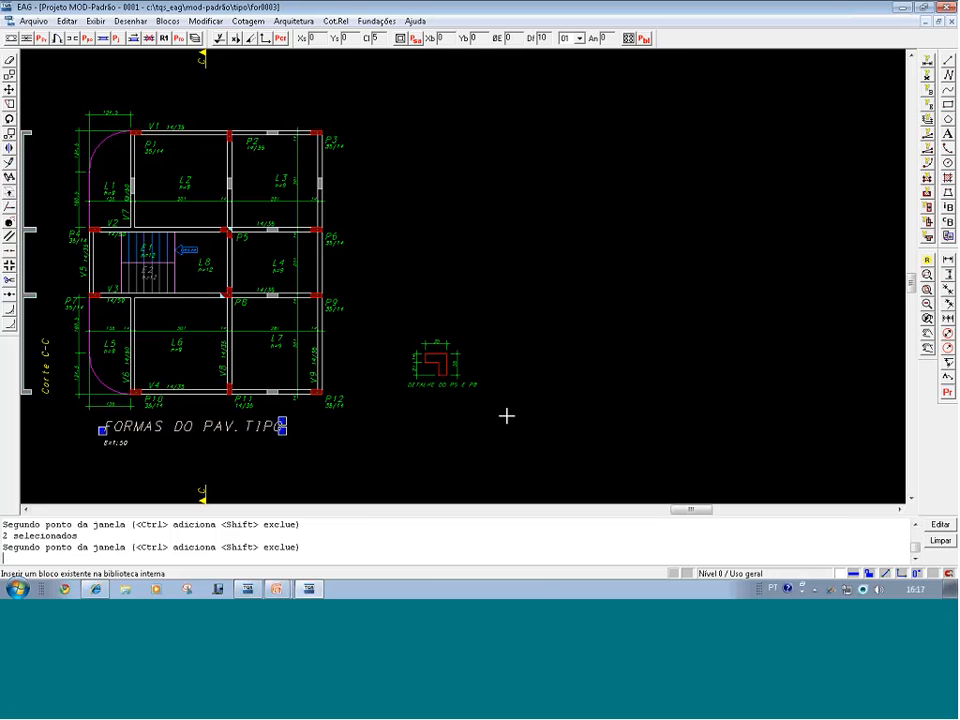
{"action": "left_click", "coordinate": [394, 330]}
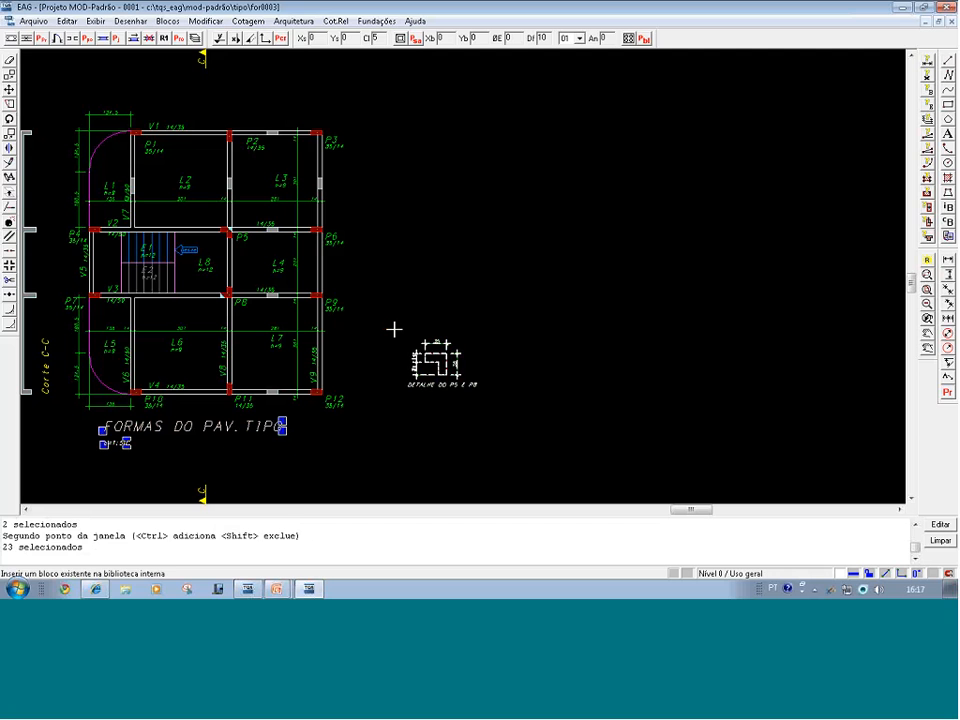
{"action": "key", "text": "ctrl+c"}
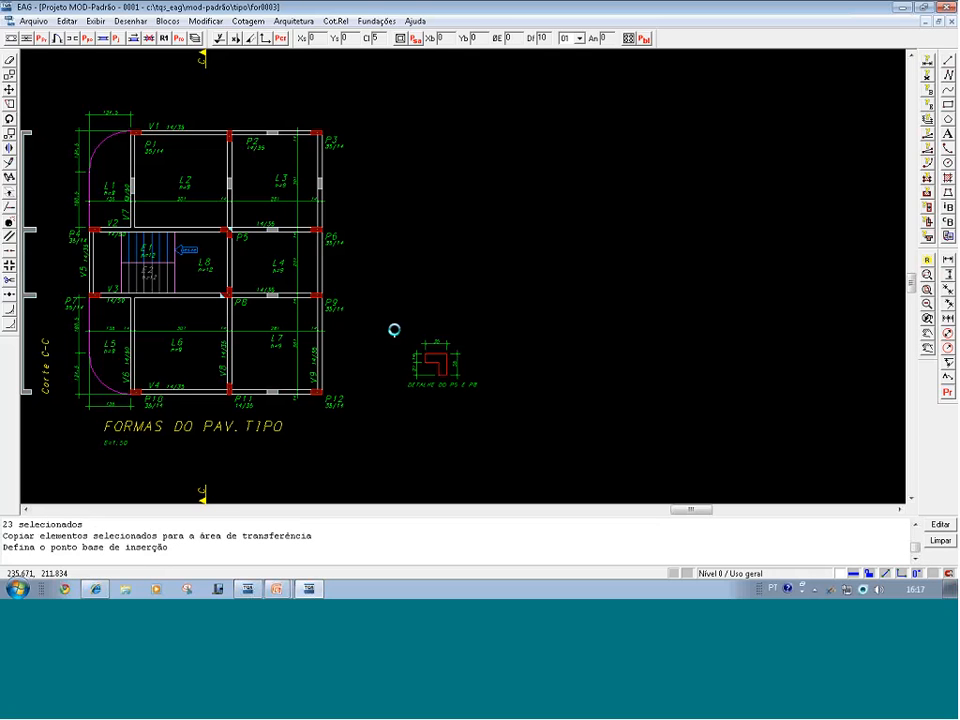
{"action": "left_click", "coordinate": [101, 430]}
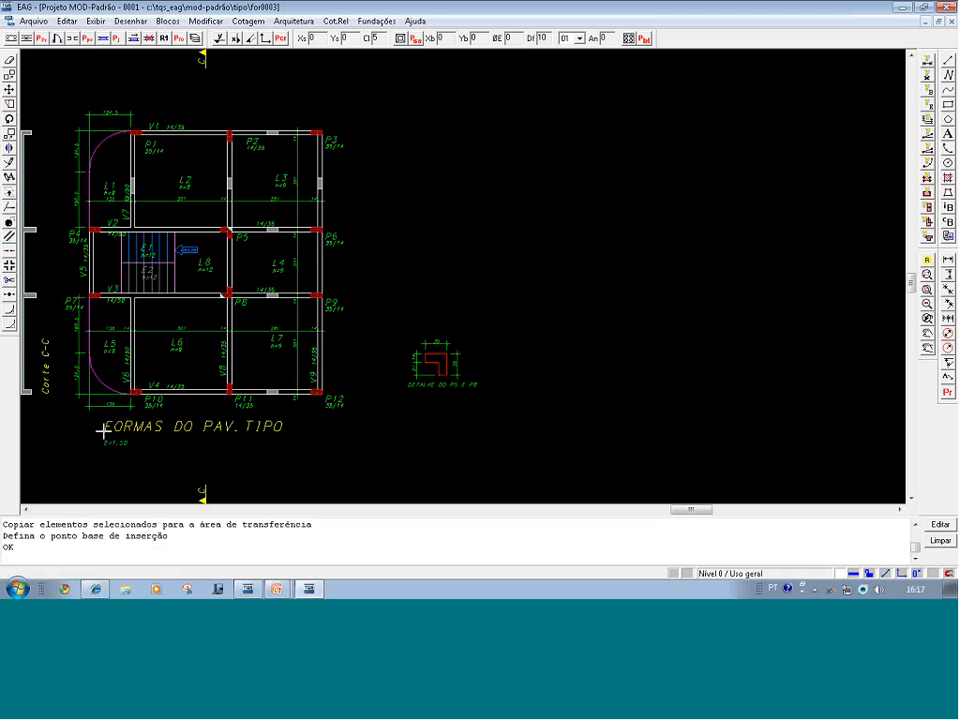
Create a new drawing and paste the copied elements into it at X and Y scale 1 and angle 0
{"action": "left_click", "coordinate": [36, 22]}
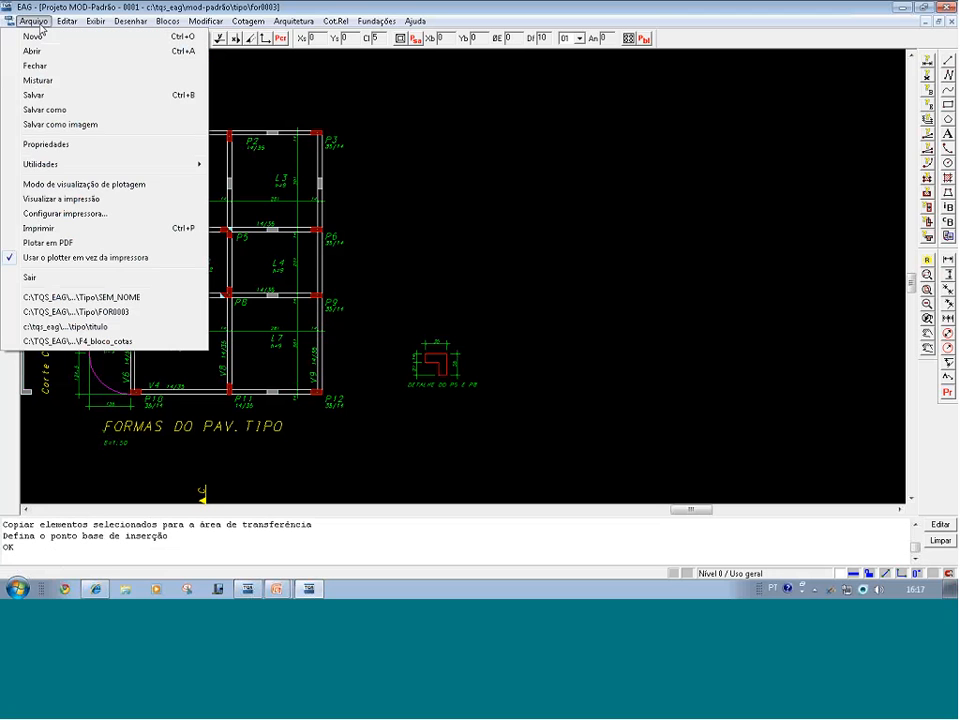
{"action": "left_click", "coordinate": [34, 36]}
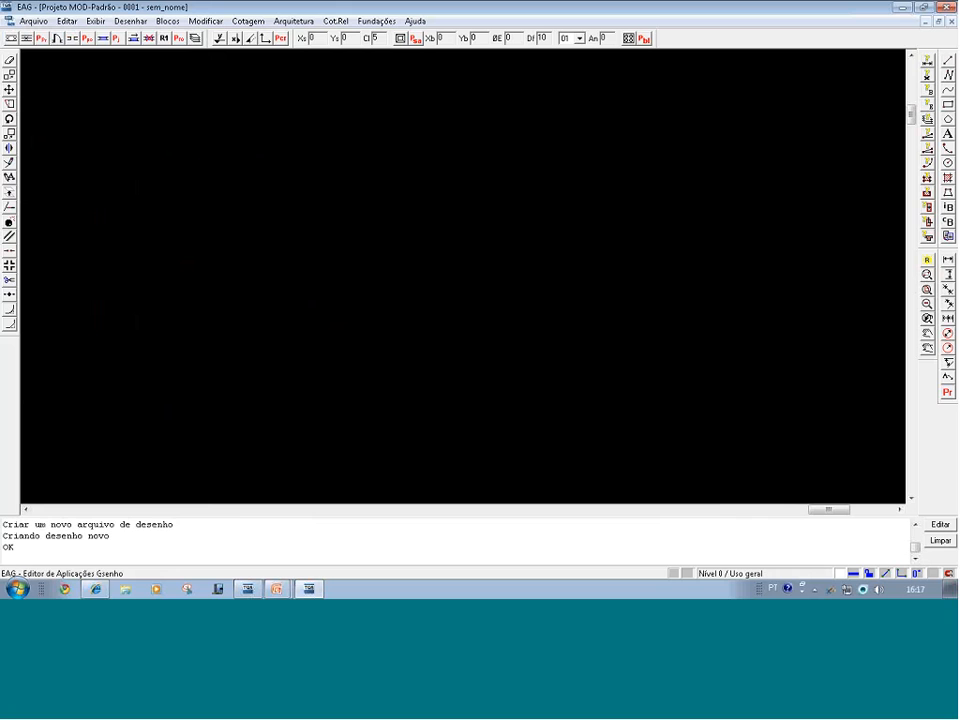
{"action": "key", "text": "ctrl+v"}
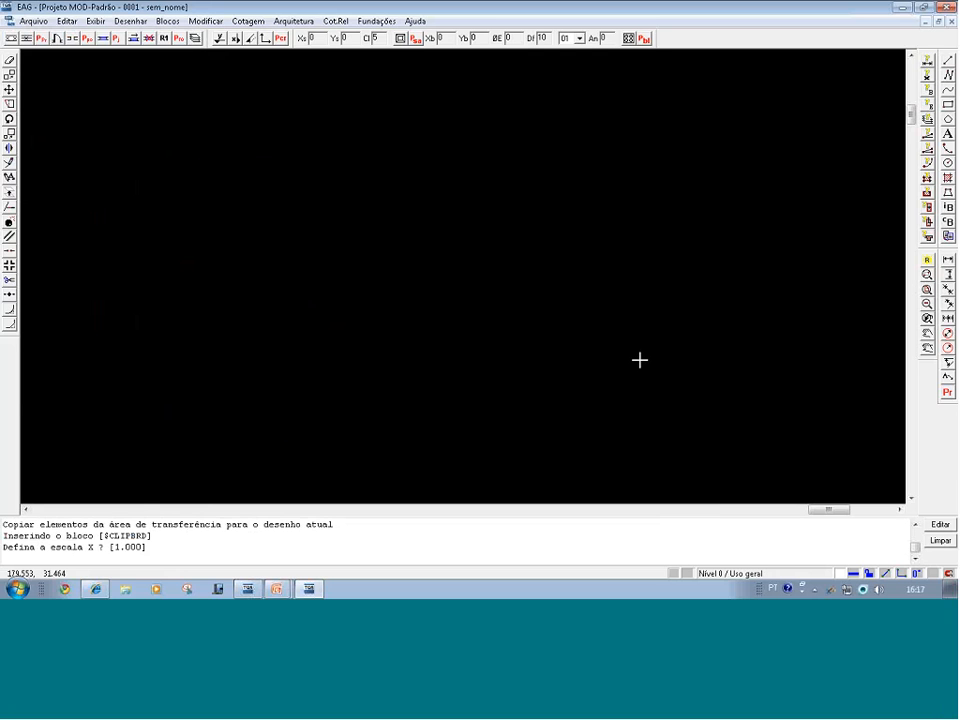
{"action": "key", "text": "Return"}
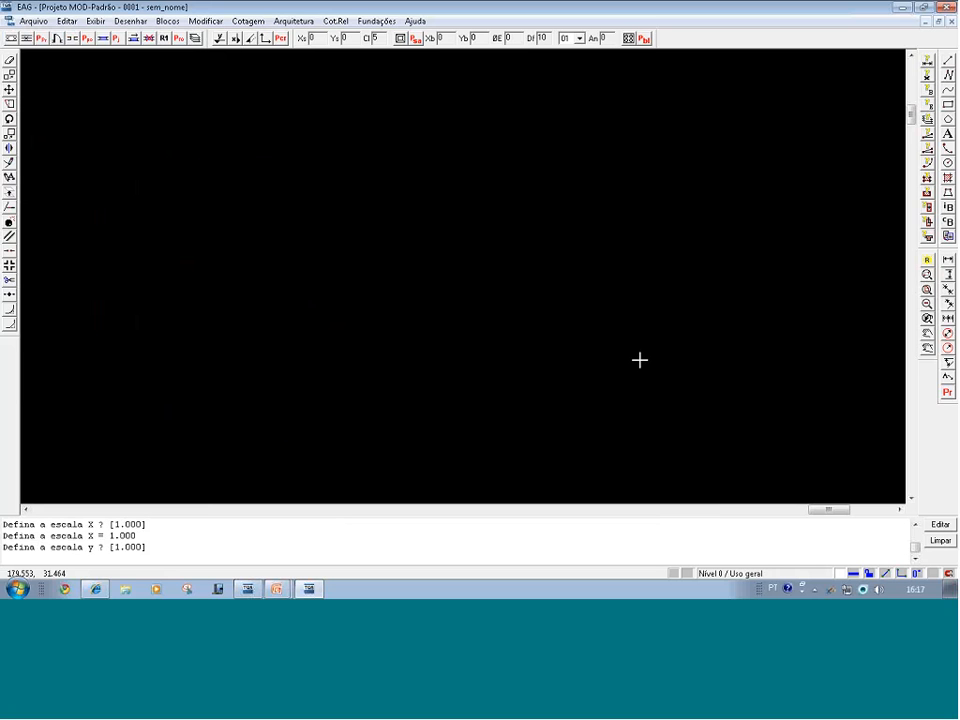
{"action": "key", "text": "Return"}
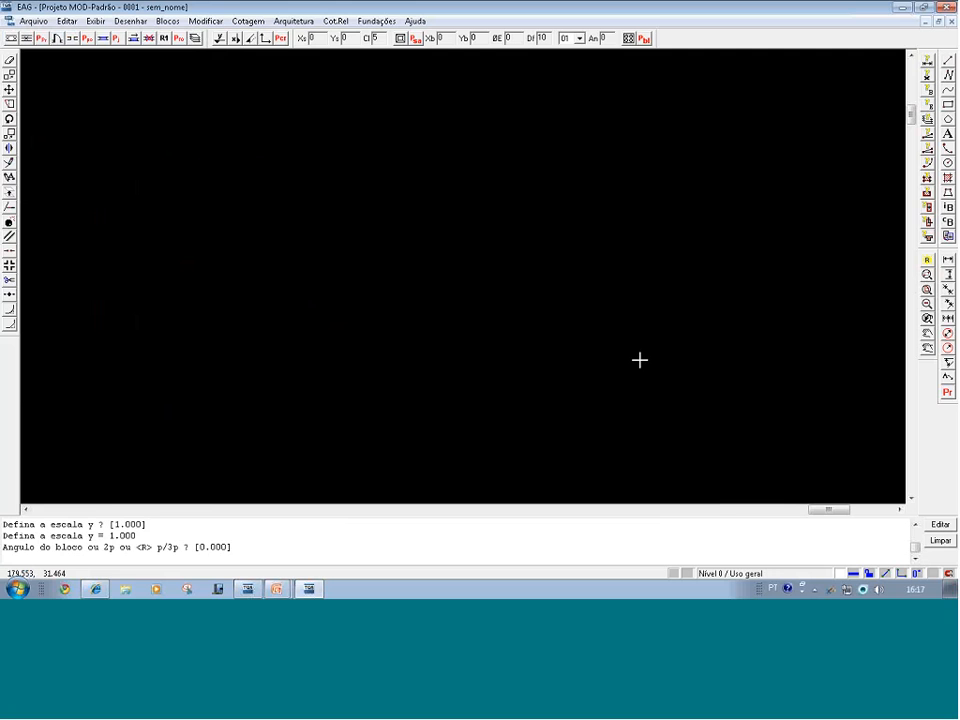
{"action": "key", "text": "Return"}
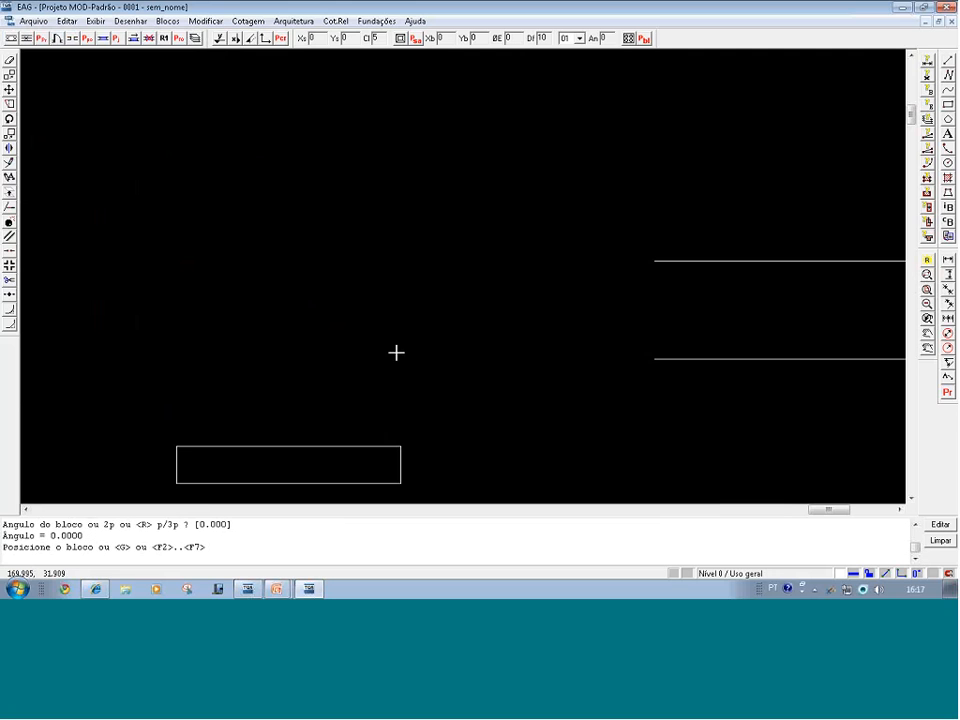
{"action": "left_click", "coordinate": [149, 353]}
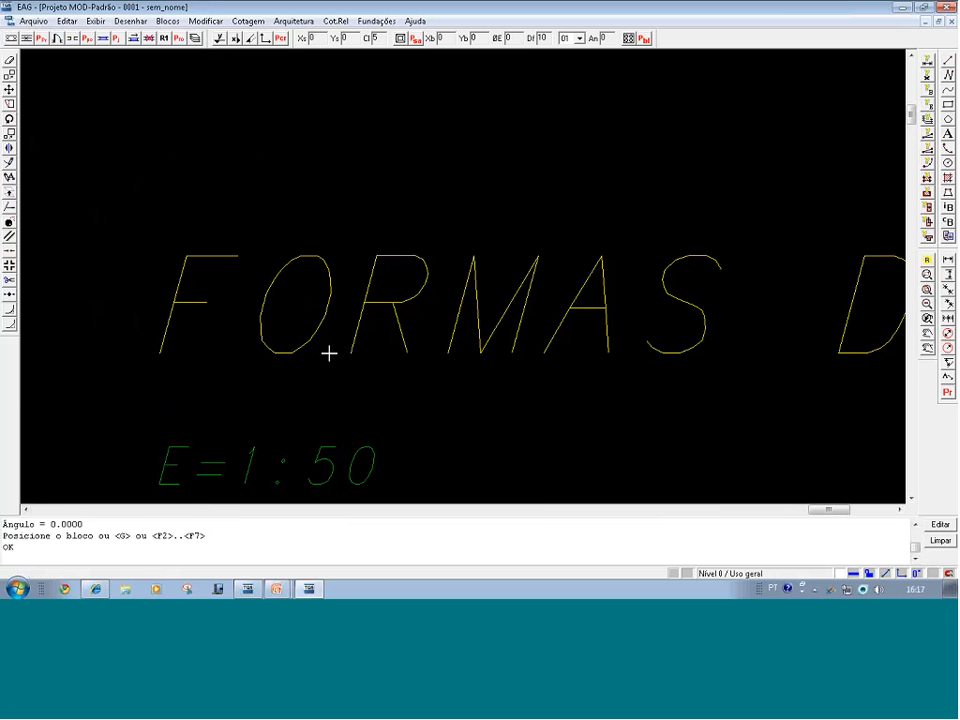
{"action": "key", "text": "shift+F8"}
{"action": "key", "text": "shift+F8"}
{"action": "key", "text": "shift+F8"}
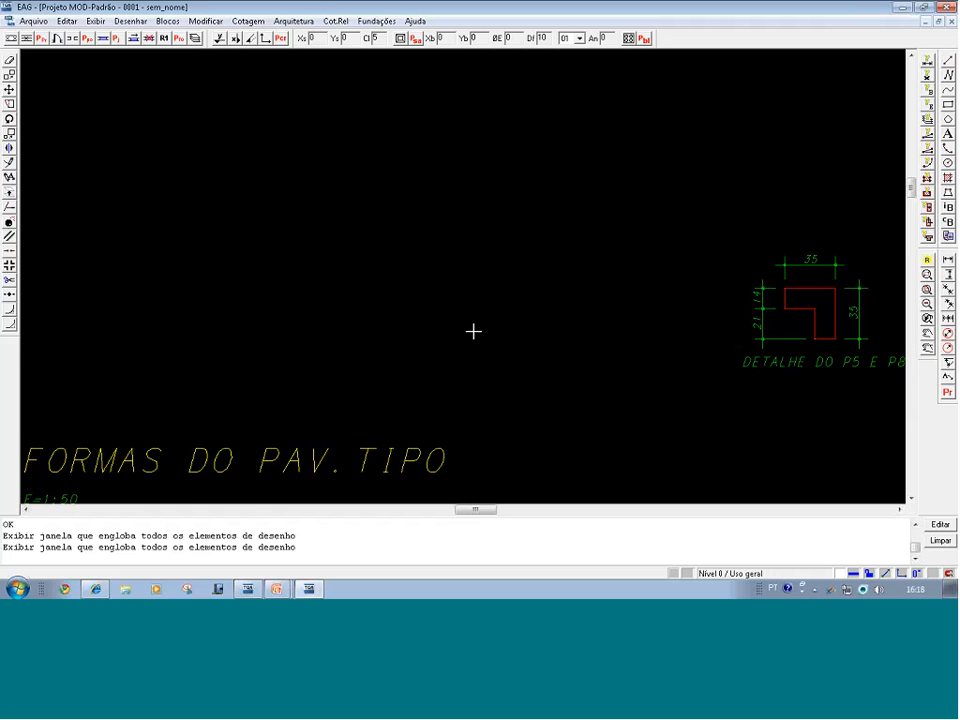
Save the new drawing in the Tipo folder under the name texto
{"action": "left_click", "coordinate": [33, 21]}
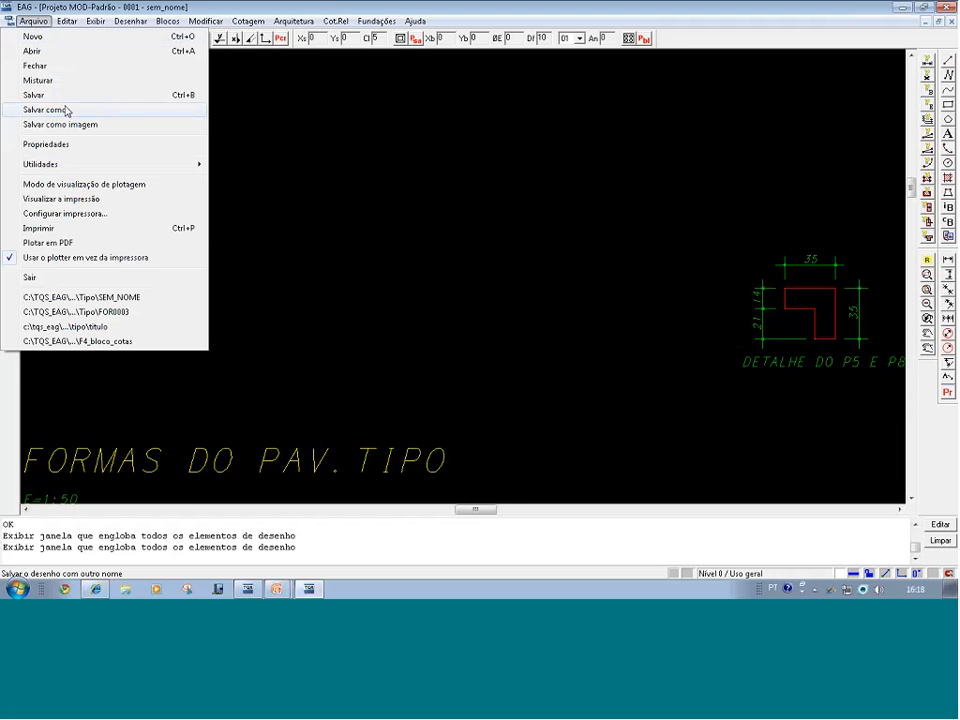
{"action": "left_click", "coordinate": [65, 110]}
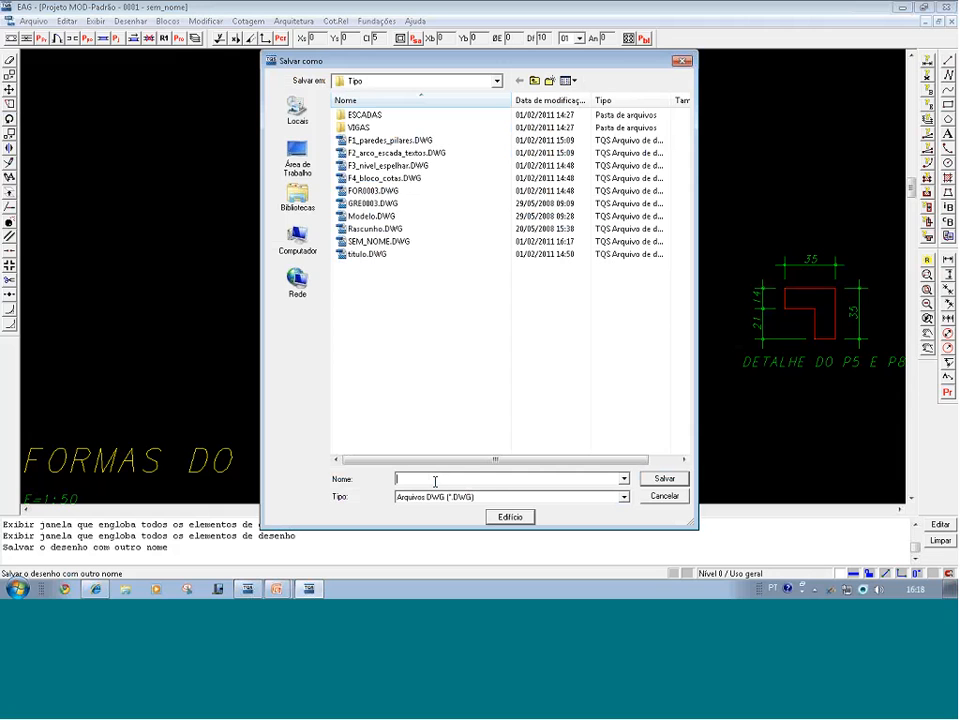
{"action": "type", "text": "texto"}
{"action": "left_click", "coordinate": [644, 482]}
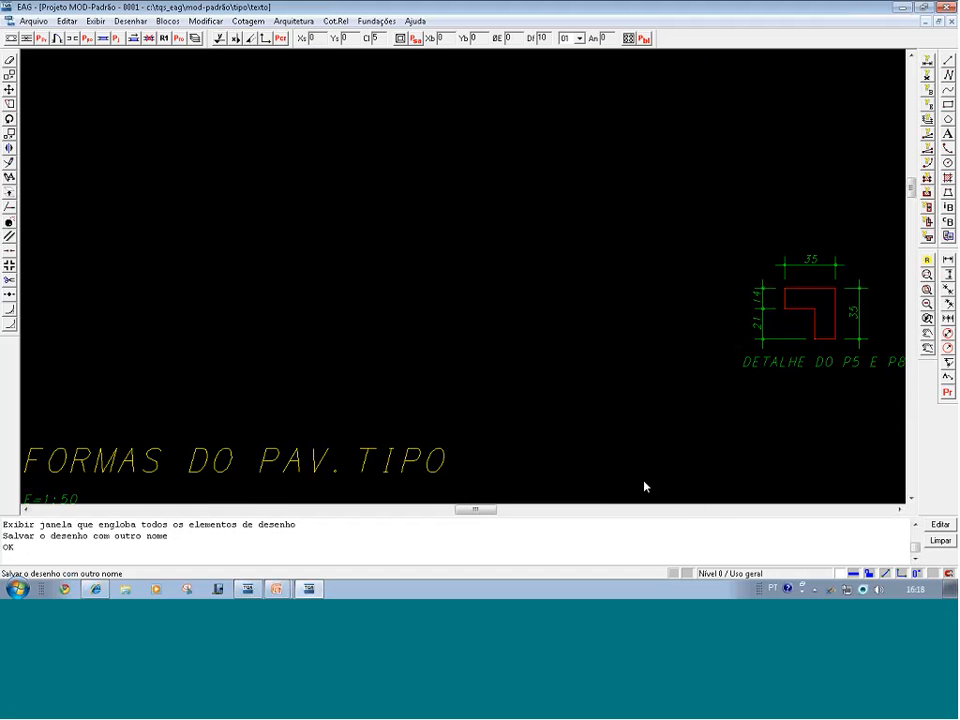
{"action": "left_click", "coordinate": [165, 21]}
{"action": "left_click", "coordinate": [135, 80]}
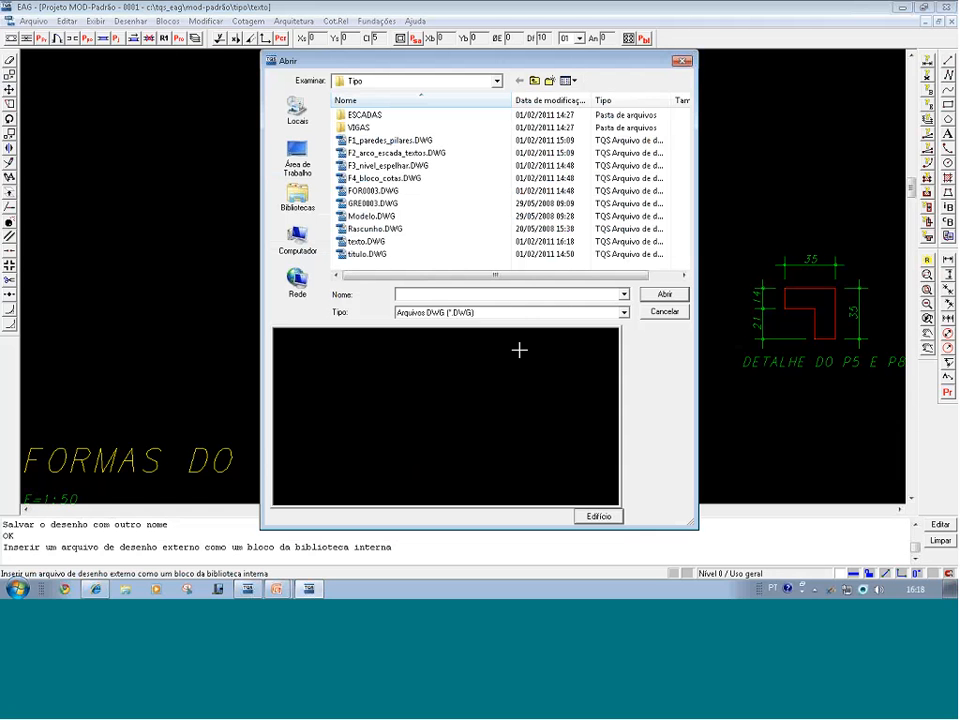
{"action": "left_click", "coordinate": [366, 241]}
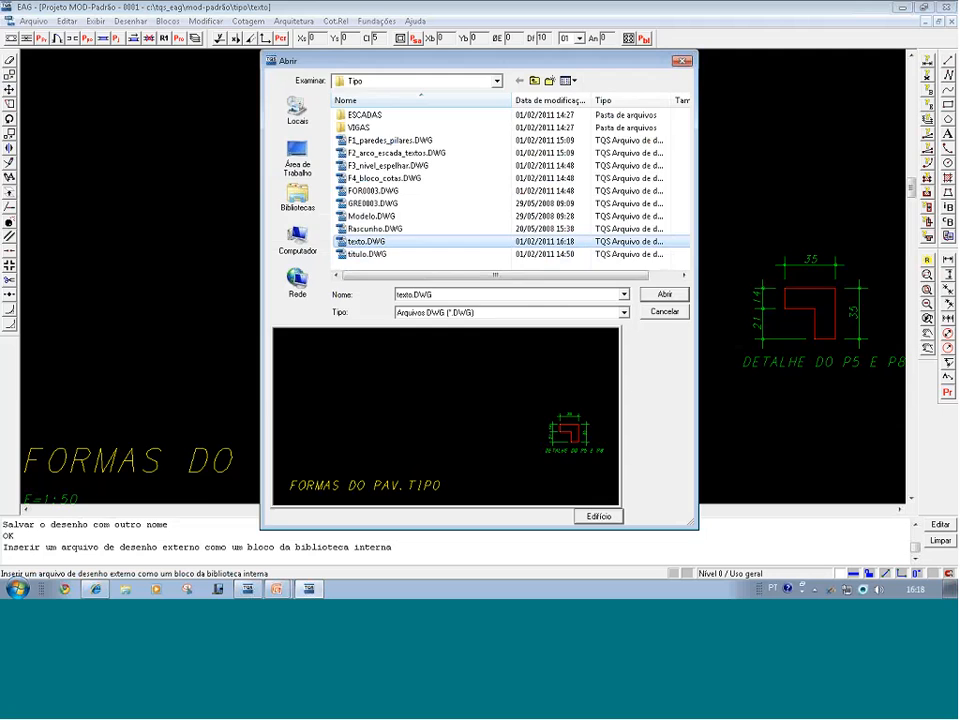
{"action": "left_click", "coordinate": [669, 312]}
Close the texto drawing and insert texto.DWG as an external block in FOR0003, to the right of the floor plan and P5/P8 detail
{"action": "left_click", "coordinate": [951, 22]}
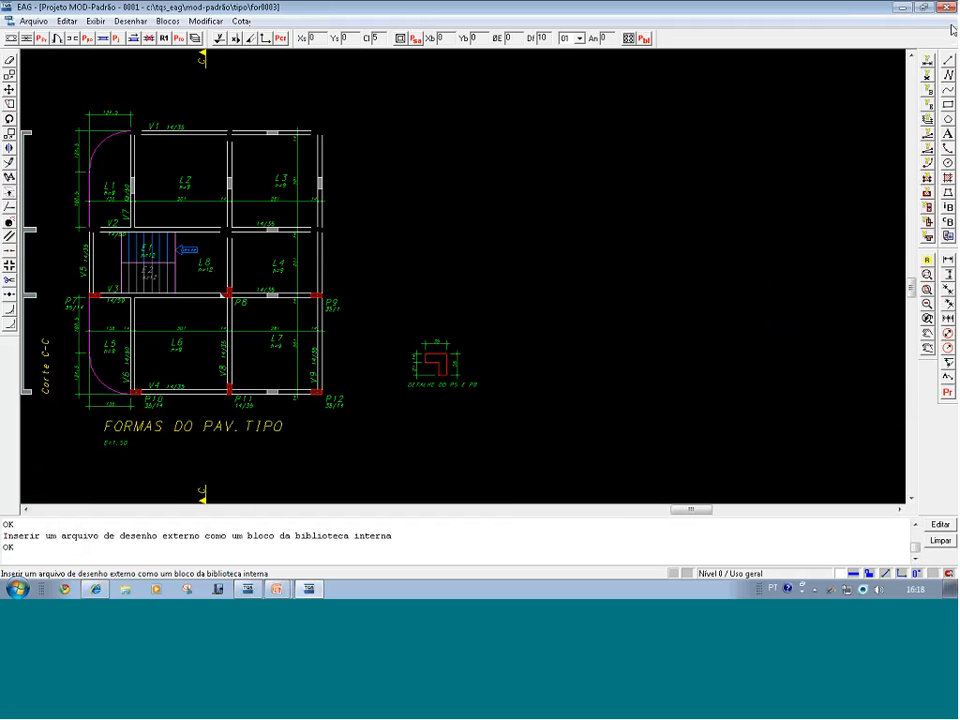
{"action": "left_click", "coordinate": [167, 22]}
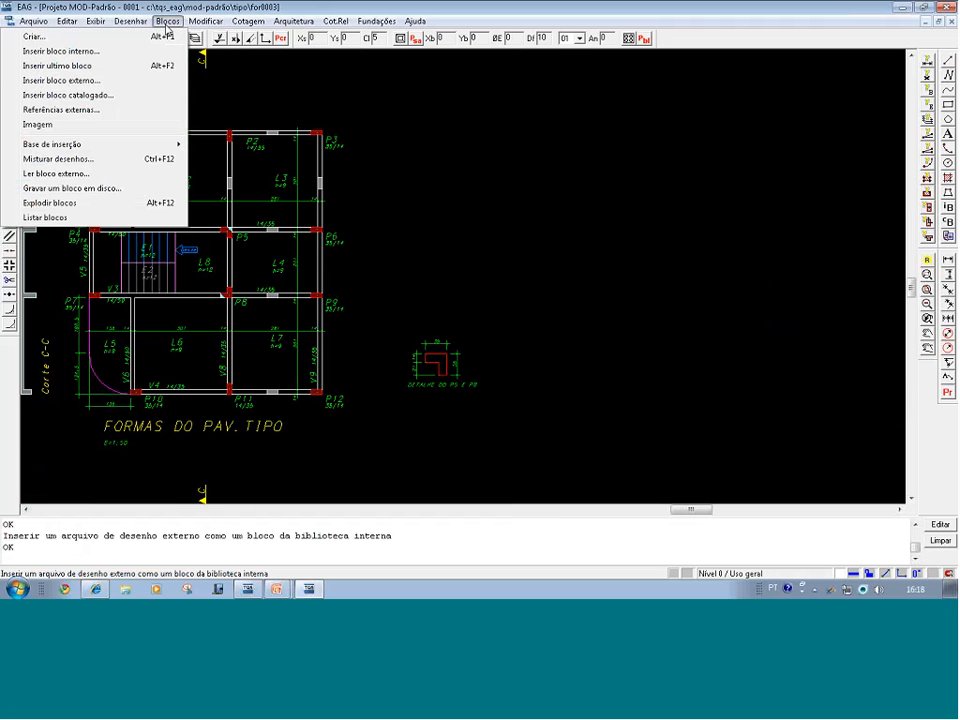
{"action": "left_click", "coordinate": [60, 51]}
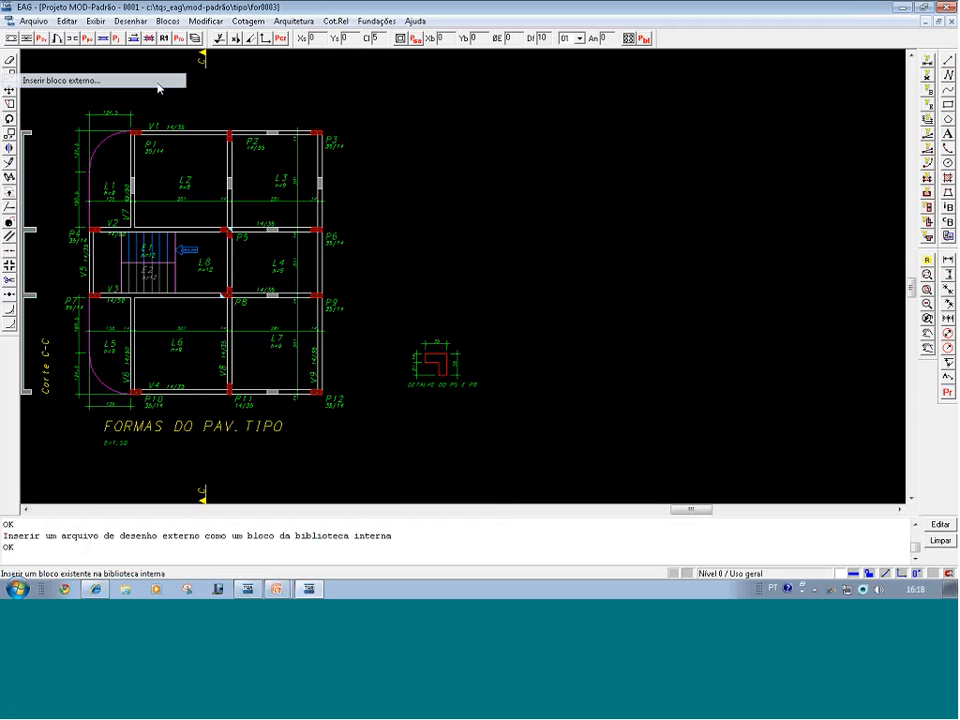
{"action": "left_click", "coordinate": [372, 242]}
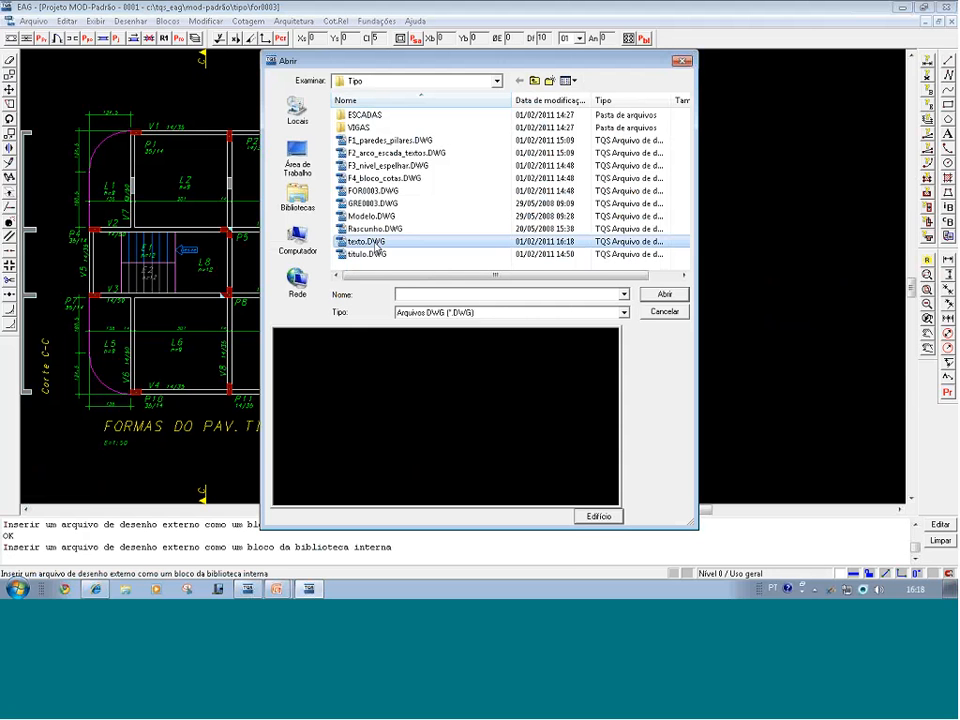
{"action": "left_click", "coordinate": [664, 294]}
{"action": "left_click", "coordinate": [603, 377]}
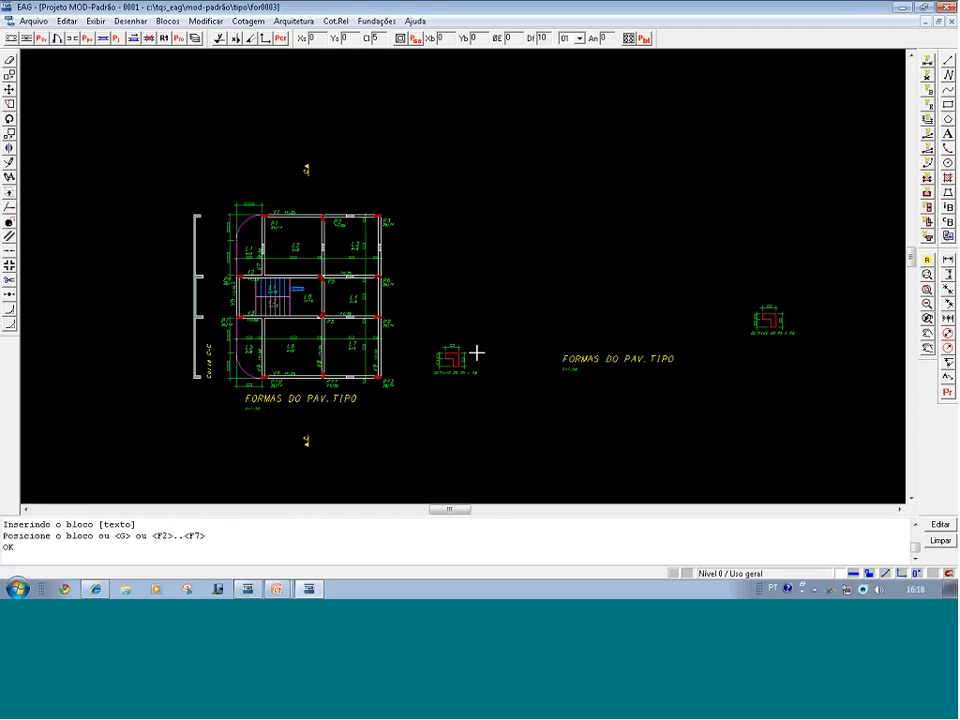
Undo the insertion of the texto block in FOR0003 and switch to the PowerPoint slide show
{"action": "key", "text": "ctrl+z"}
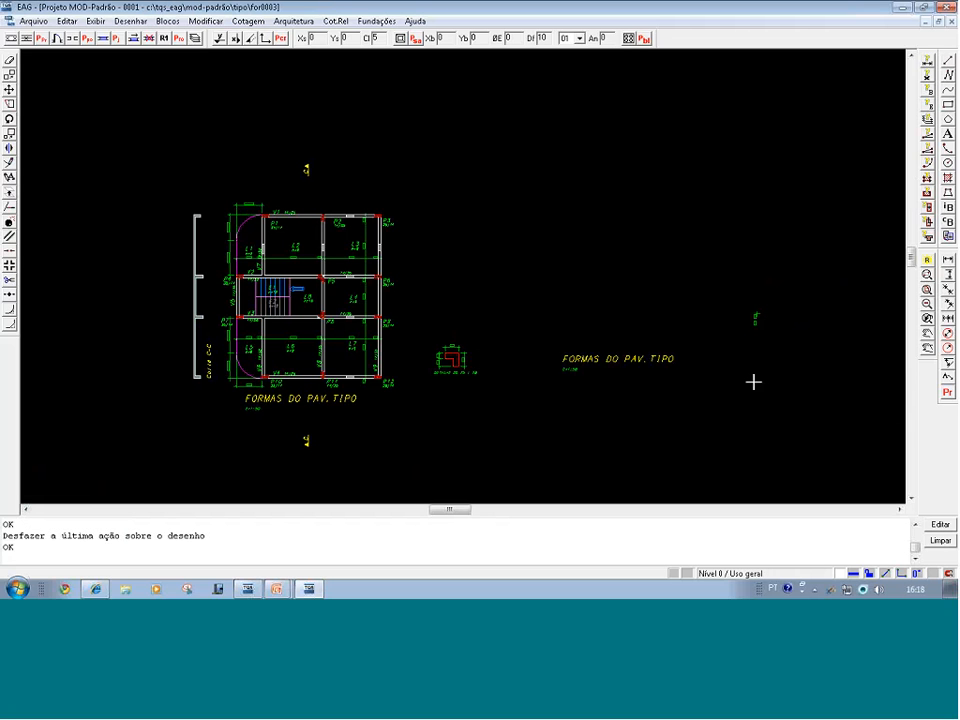
{"action": "key", "text": "ctrl+z"}
{"action": "key", "text": "ctrl+z"}
{"action": "key", "text": "shift+F8"}
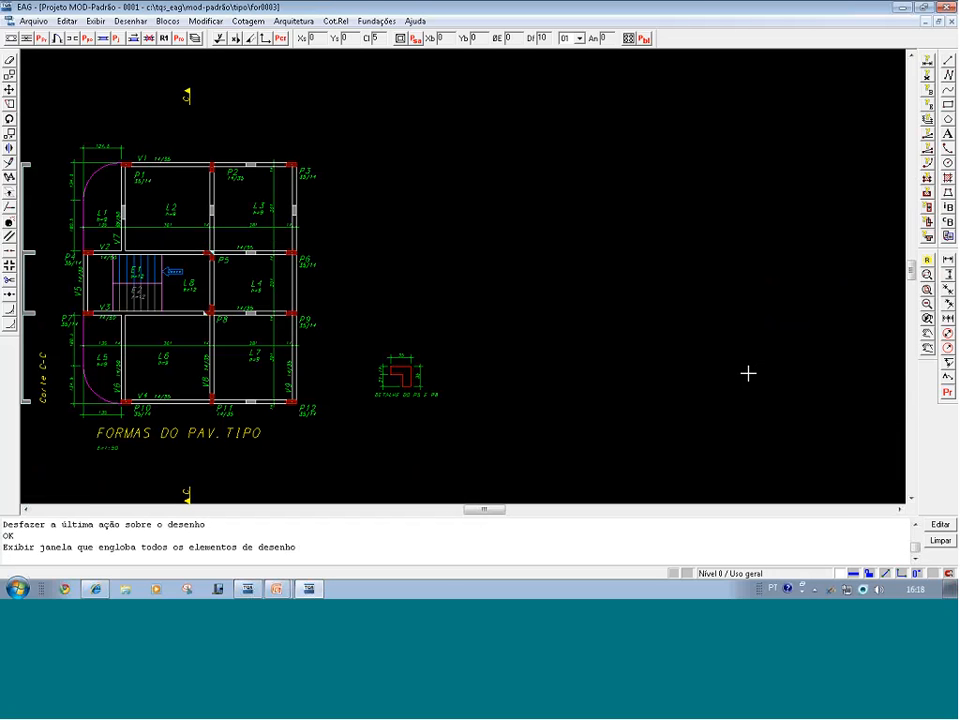
{"action": "key", "text": "alt+Tab"}
{"action": "key", "text": "alt+Tab"}
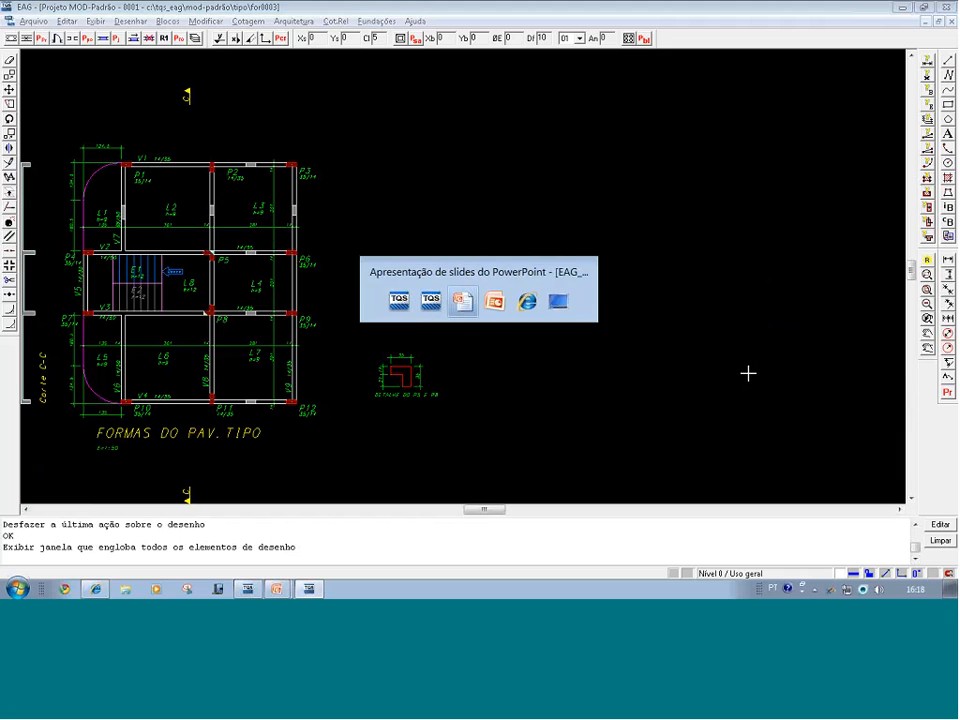
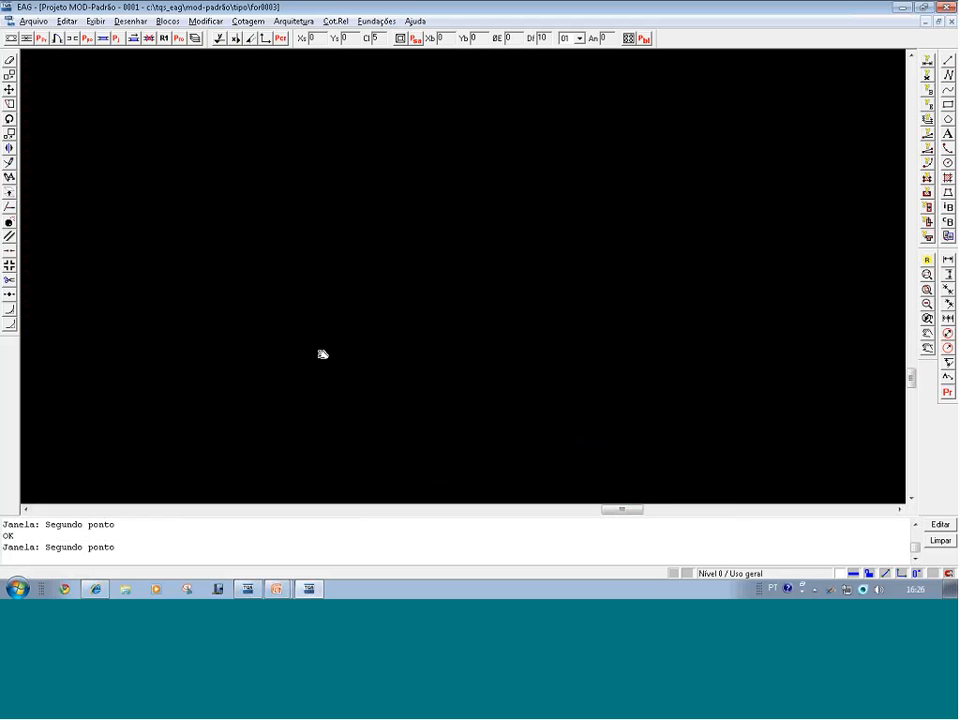
Draw a line in FOR0003 from absolute point 10,10 to the relative polar point @5<30
{"action": "key", "text": "l"}
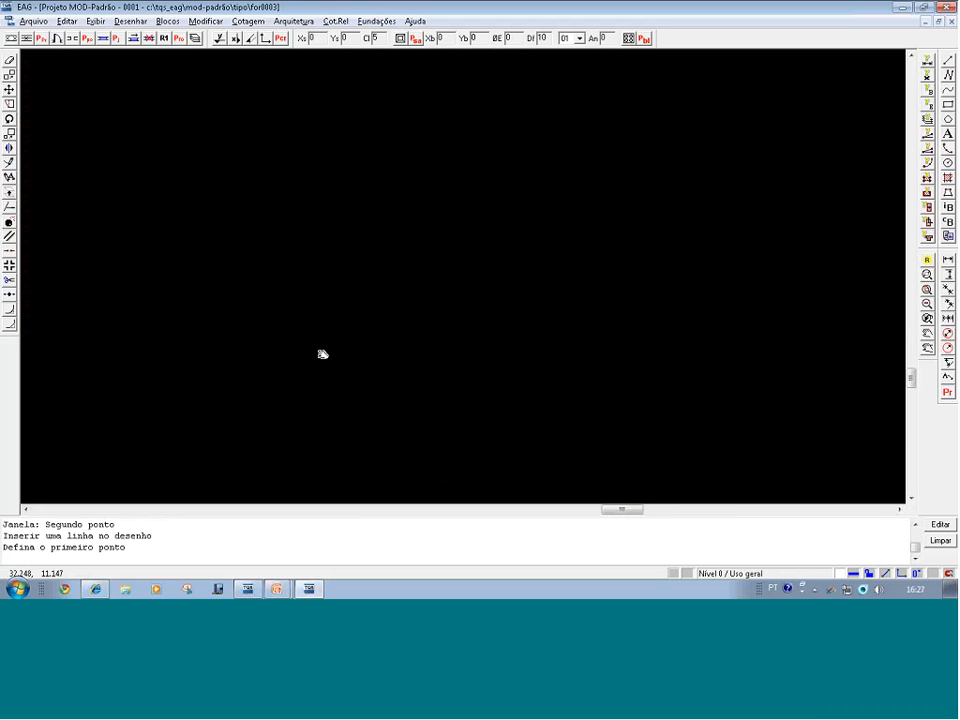
{"action": "type", "text": "10,10"}
{"action": "key", "text": "Return"}
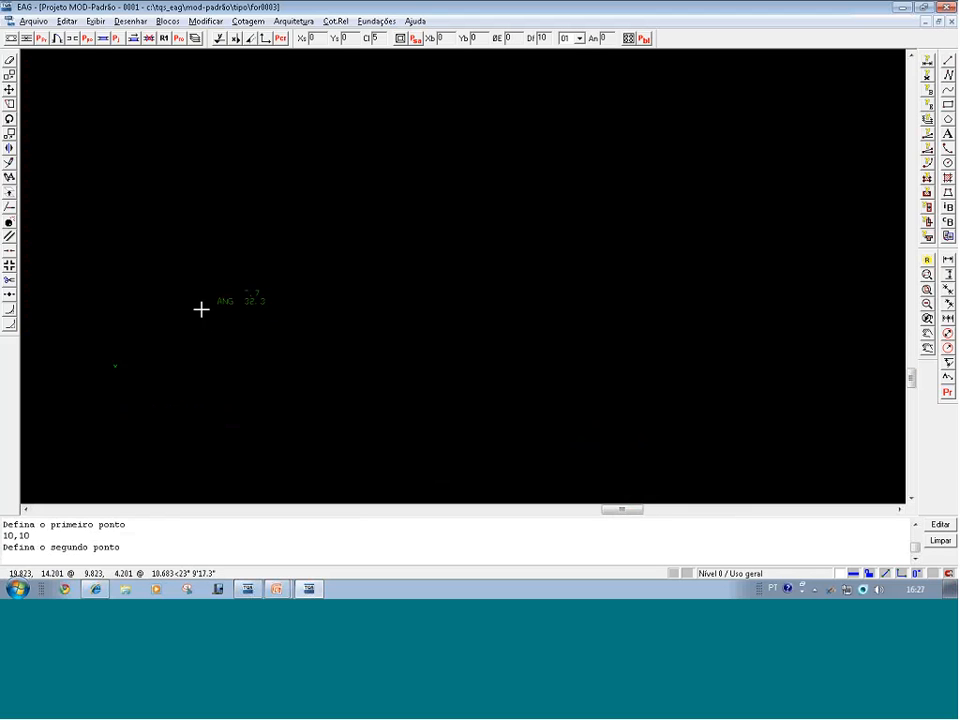
{"action": "scroll", "coordinate": [199, 308], "scroll_direction": "up", "scroll_amount": 2}
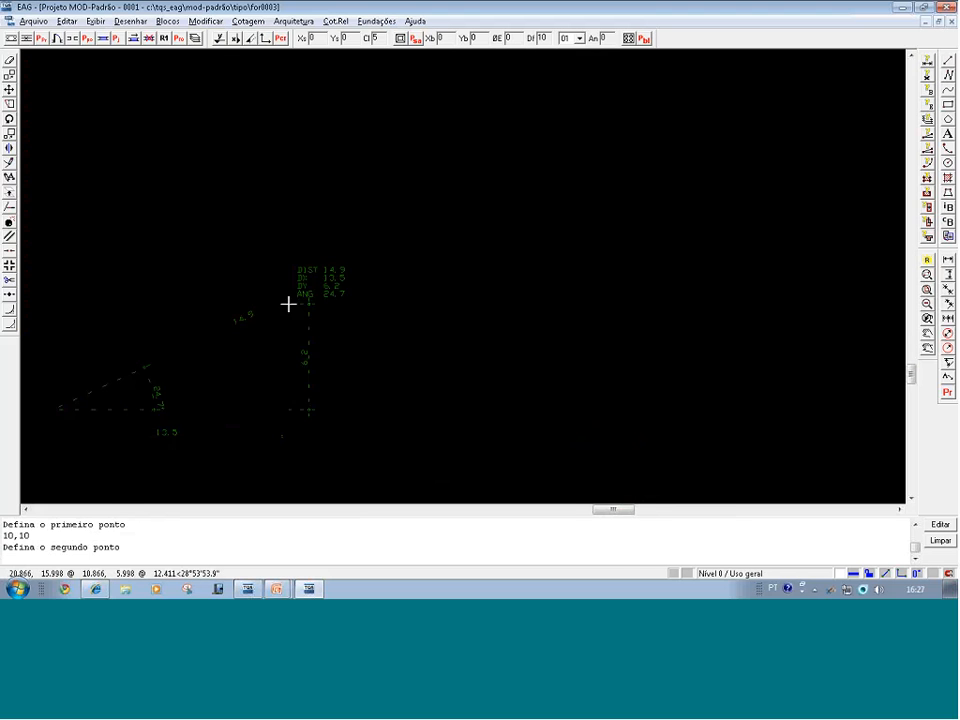
{"action": "scroll", "coordinate": [658, 316], "scroll_direction": "down", "scroll_amount": 2}
{"action": "scroll", "coordinate": [238, 368], "scroll_direction": "up", "scroll_amount": 2}
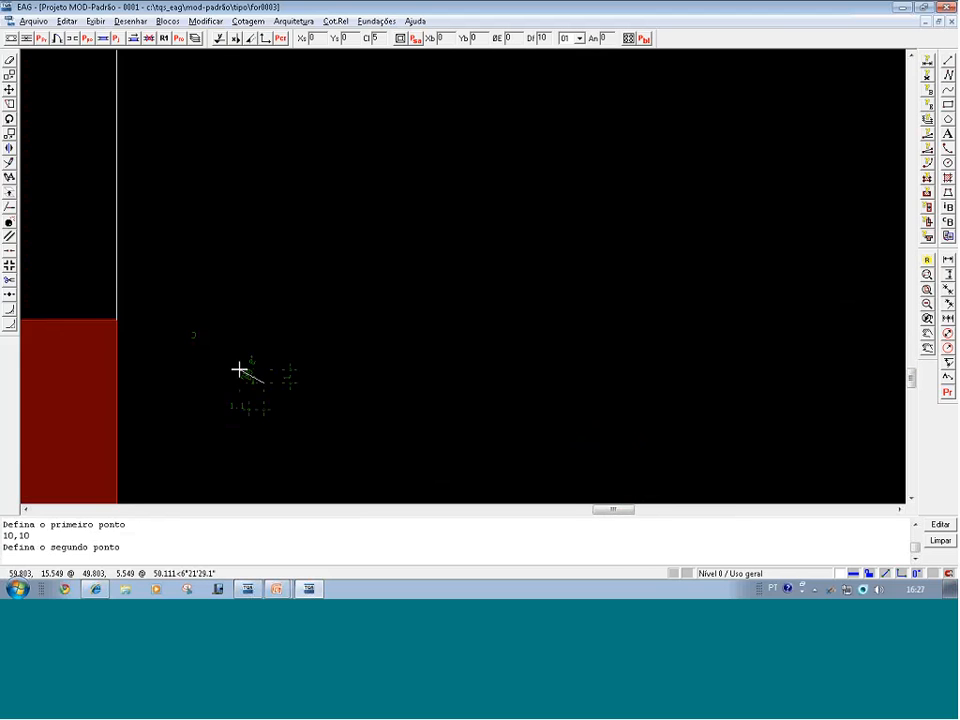
{"action": "scroll", "coordinate": [330, 376], "scroll_direction": "up", "scroll_amount": 2}
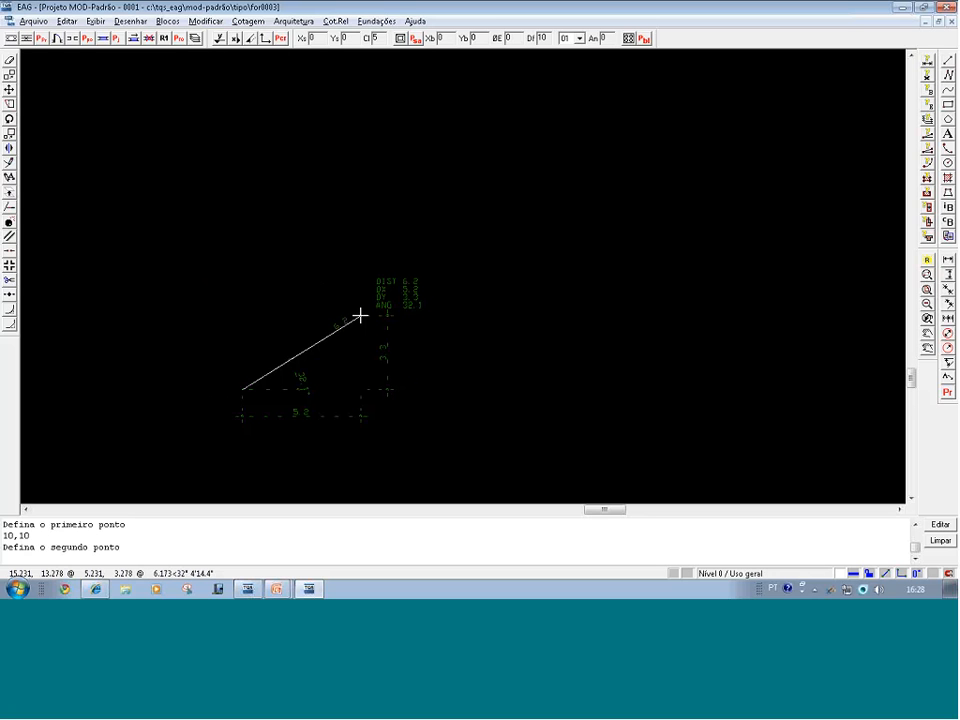
{"action": "type", "text": "@5<"}
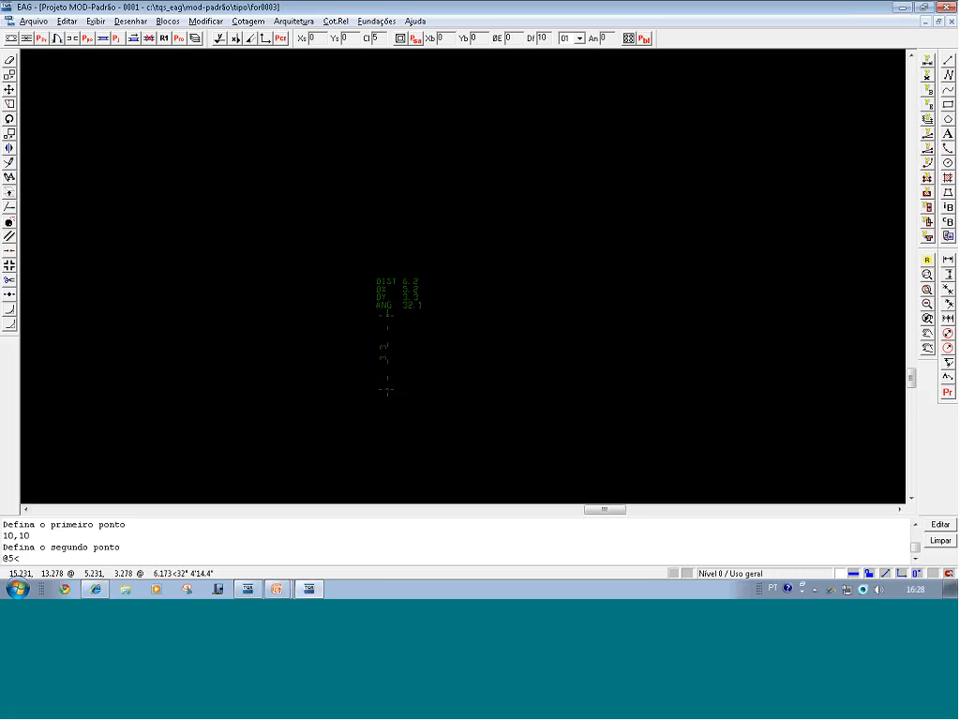
{"action": "type", "text": "30"}
{"action": "key", "text": "Return"}
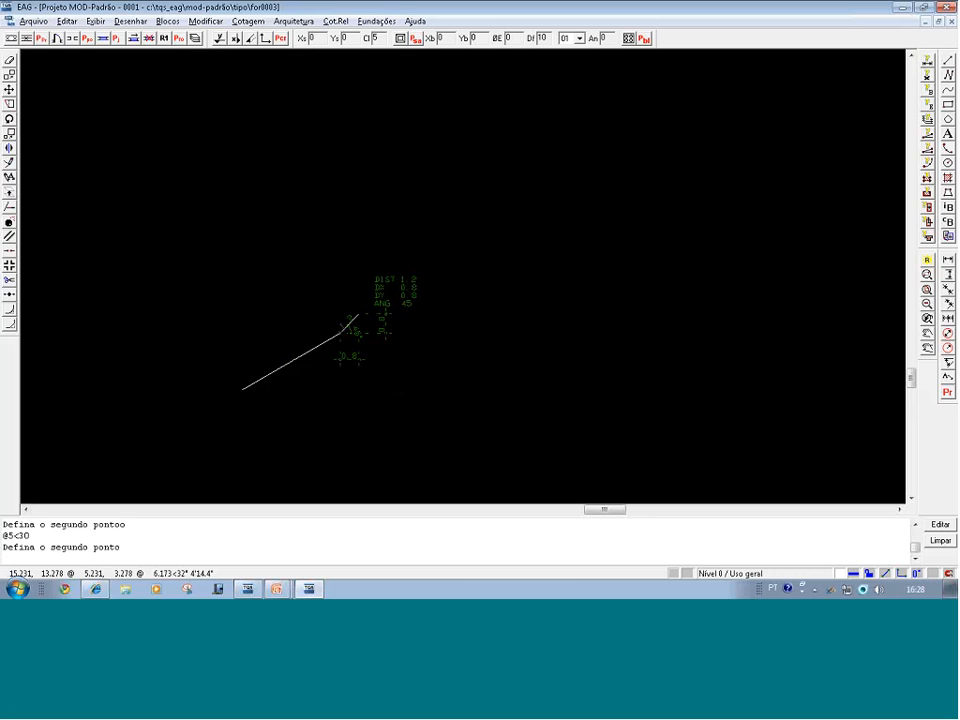
Continue the inclined line with a horizontal segment to the relative Cartesian point @4,0 and end the line
{"action": "scroll", "coordinate": [240, 431], "scroll_direction": "up", "scroll_amount": 3}
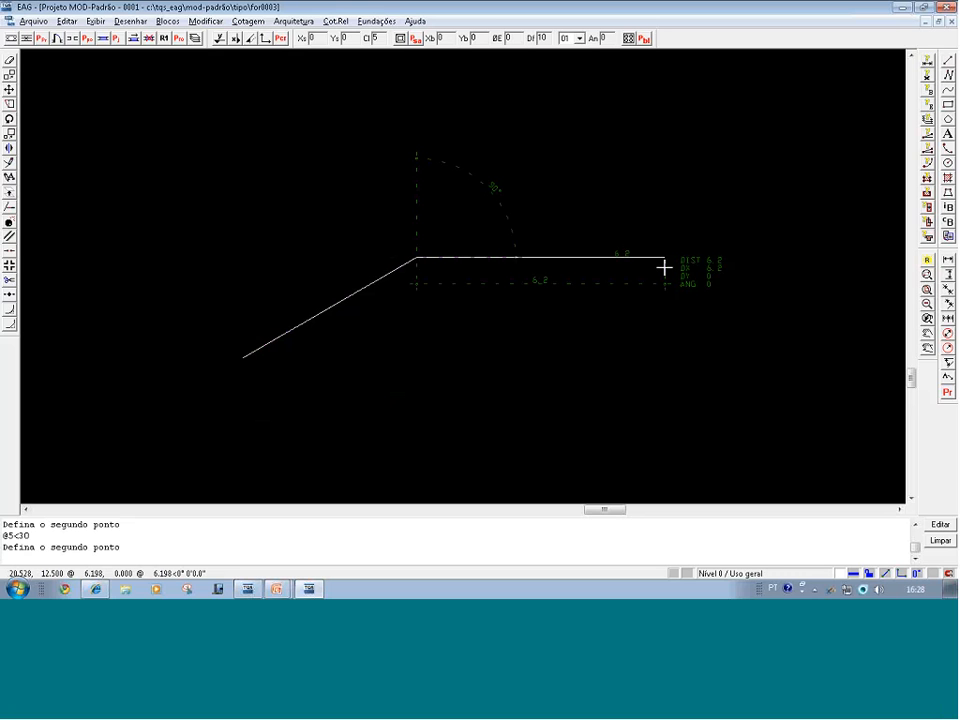
{"action": "type", "text": "@"}
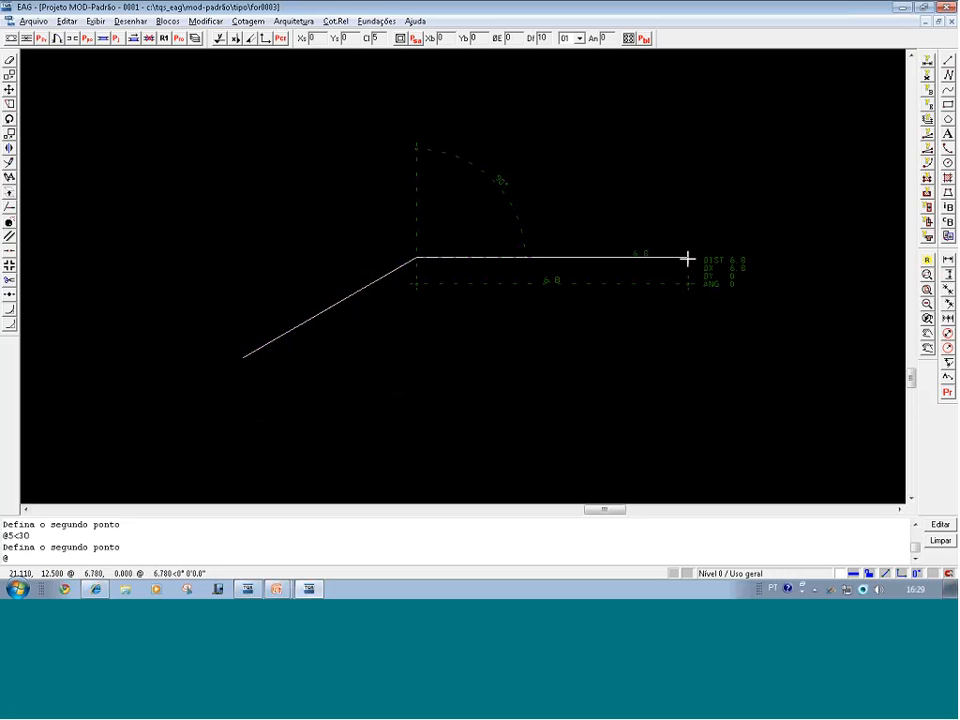
{"action": "type", "text": "4,0"}
{"action": "key", "text": "Return"}
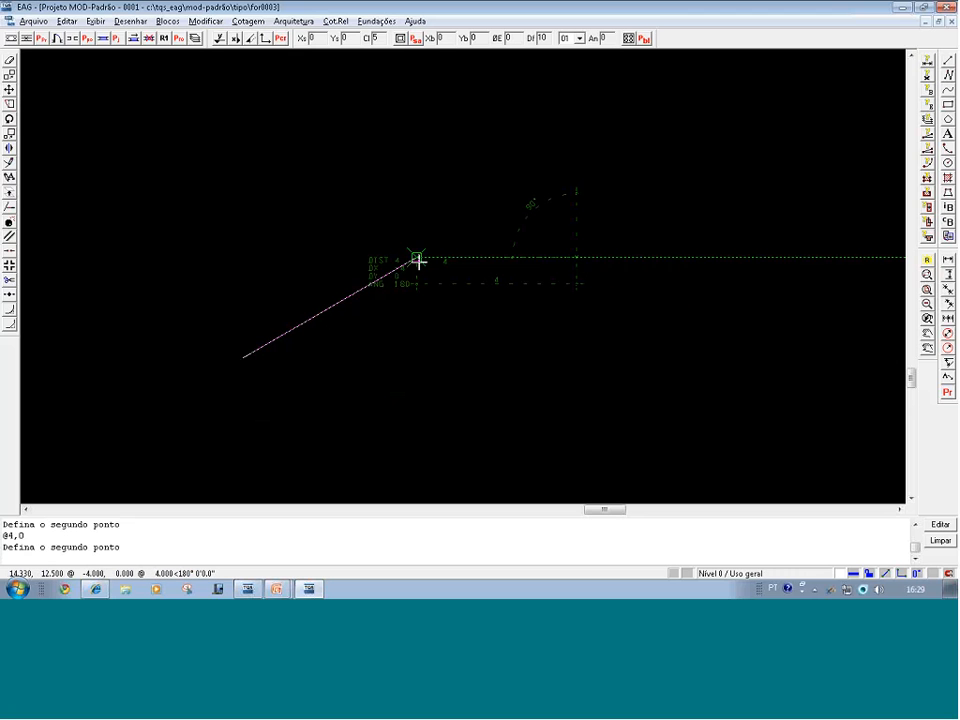
{"action": "scroll", "coordinate": [419, 262], "scroll_direction": "up", "scroll_amount": 2}
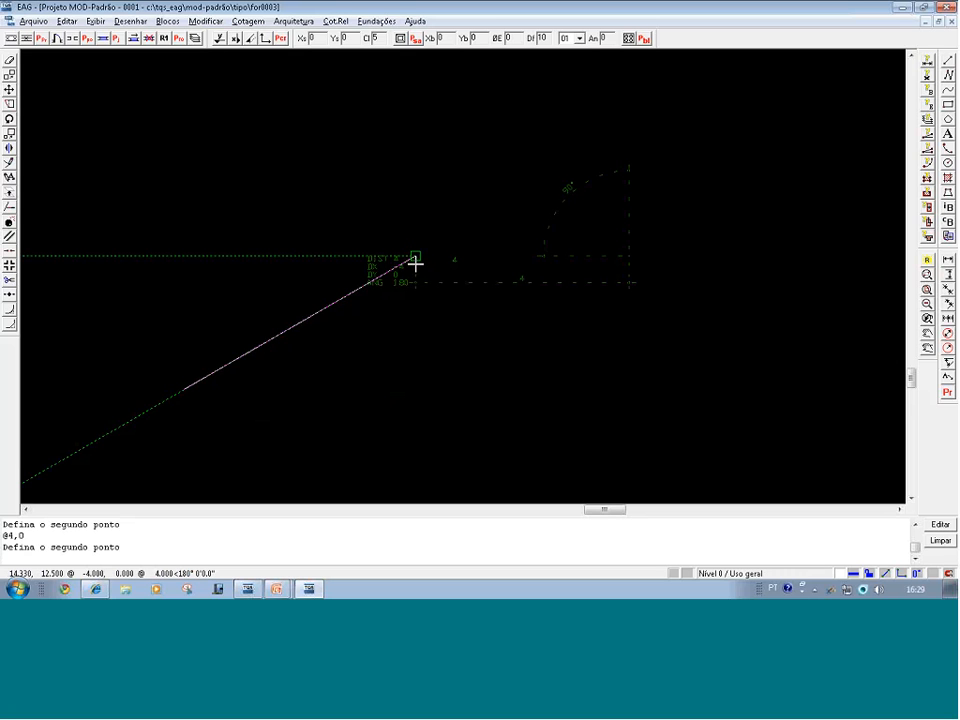
{"action": "scroll", "coordinate": [415, 263], "scroll_direction": "up", "scroll_amount": 2}
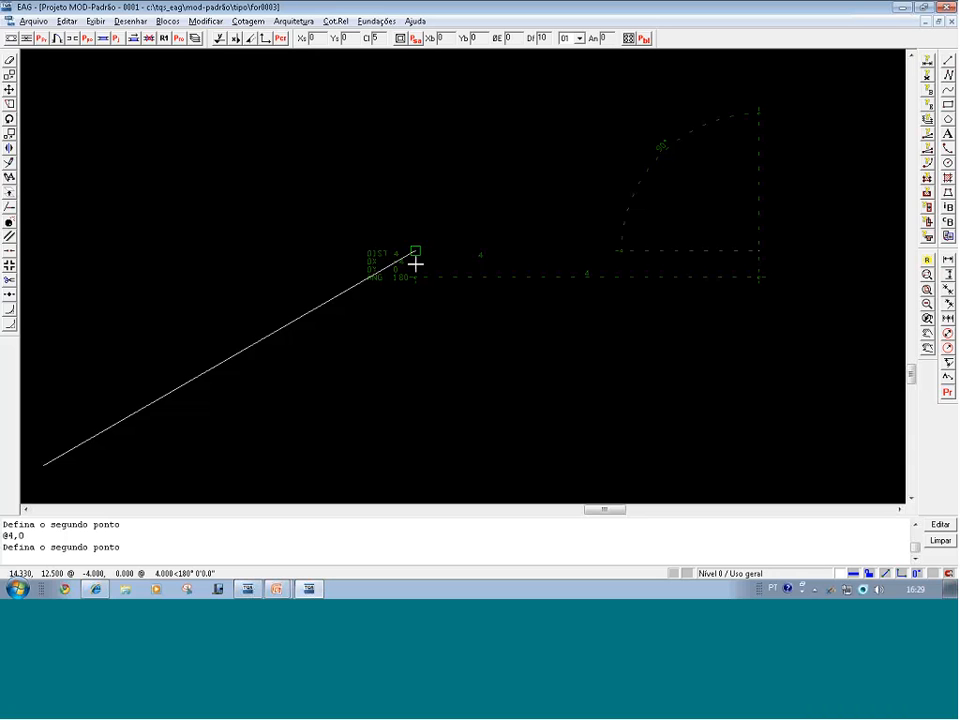
{"action": "scroll", "coordinate": [484, 285], "scroll_direction": "down", "scroll_amount": 2}
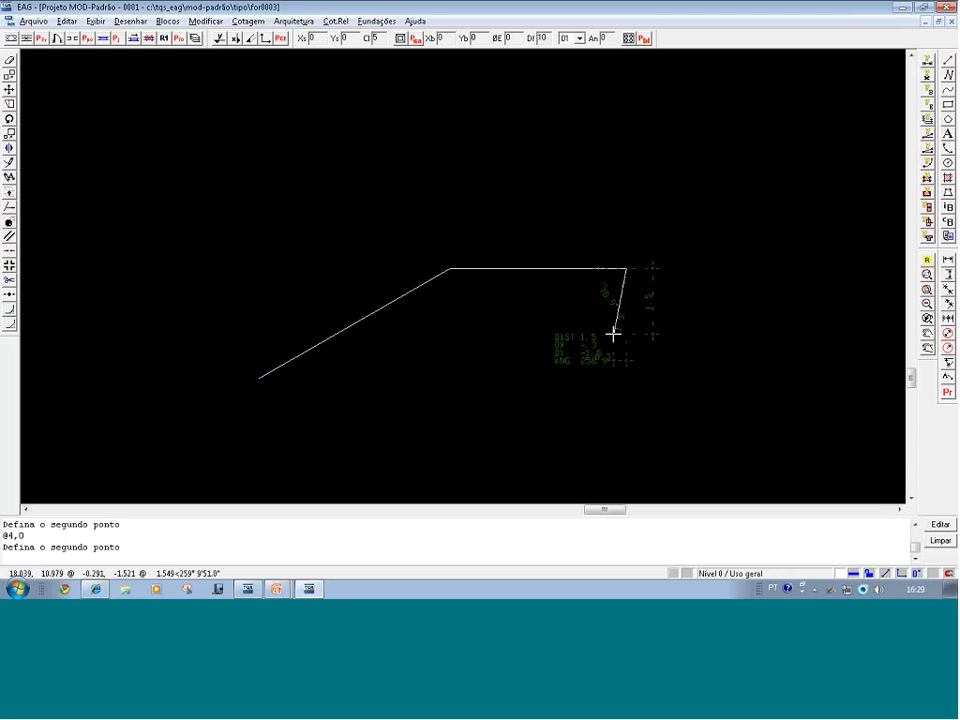
{"action": "key", "text": "Escape"}
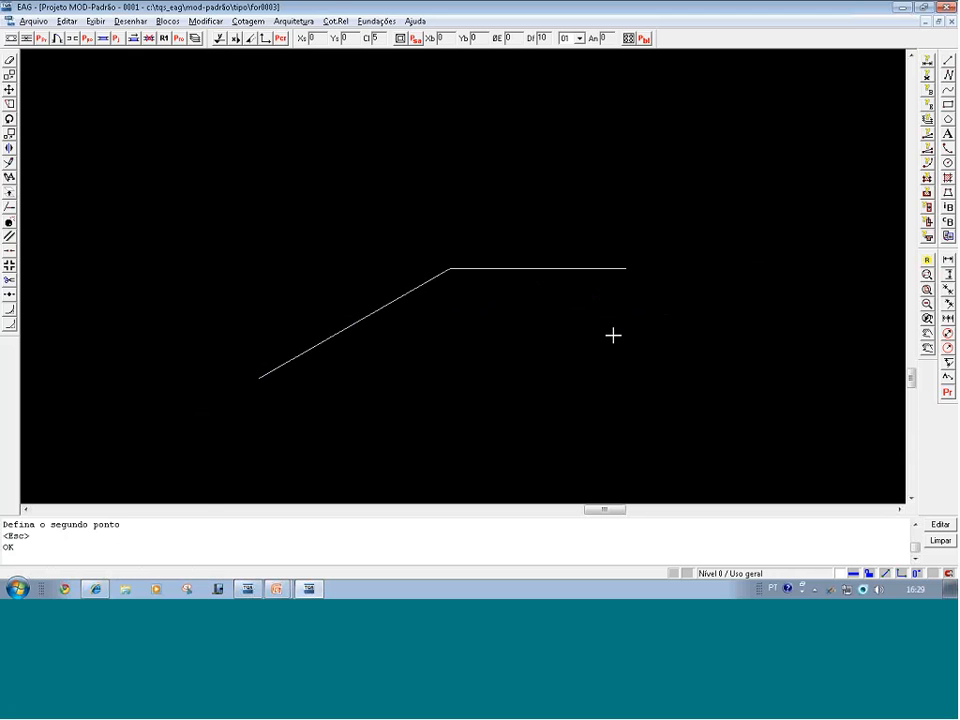
Show the whole drawing, undo the lines drawn by coordinates and switch to the PowerPoint slide show
{"action": "key", "text": "F8"}
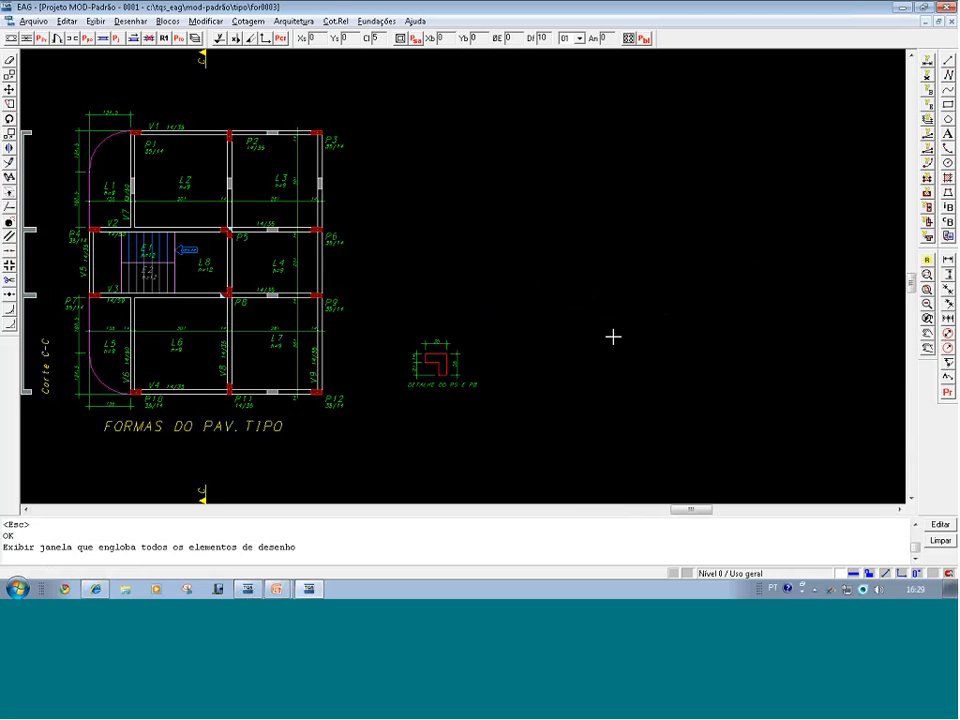
{"action": "key", "text": "F8"}
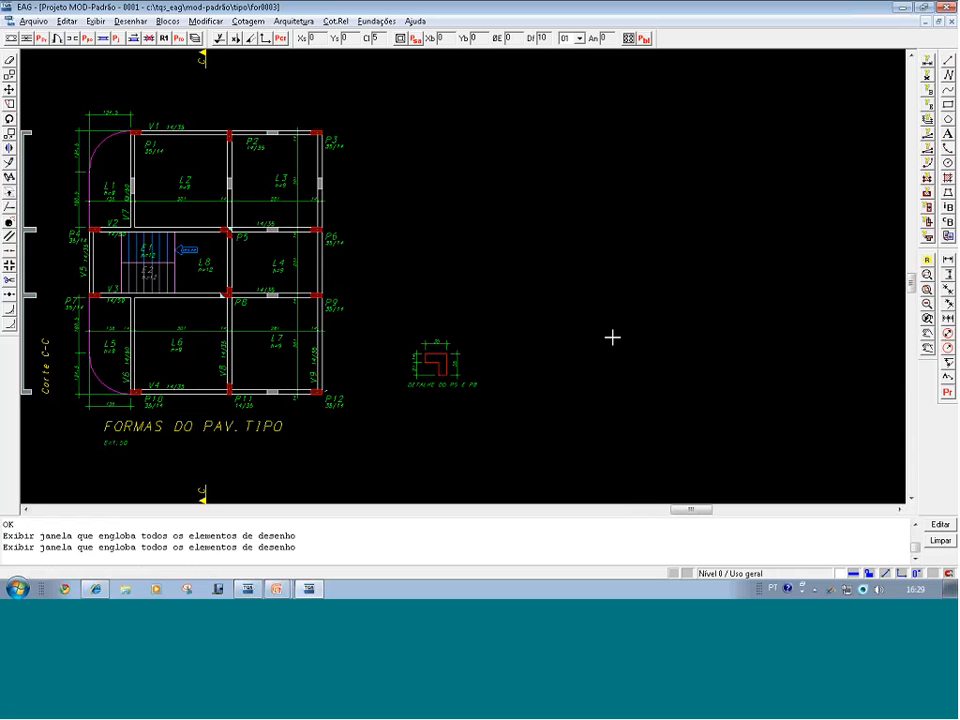
{"action": "key", "text": "ctrl+z"}
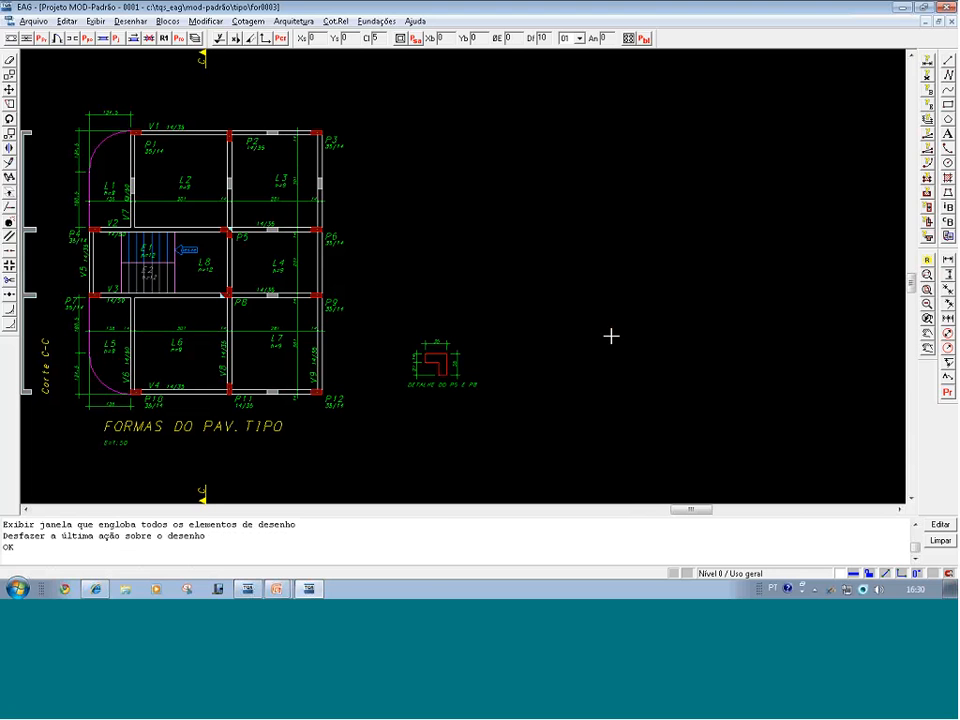
{"action": "key", "text": "alt+Tab"}
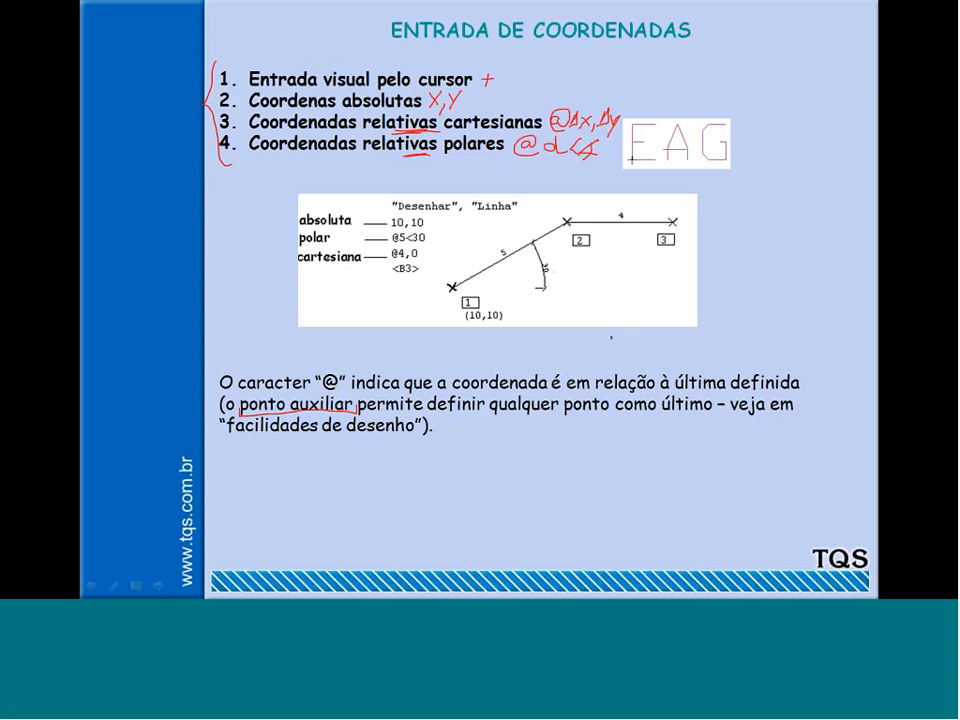
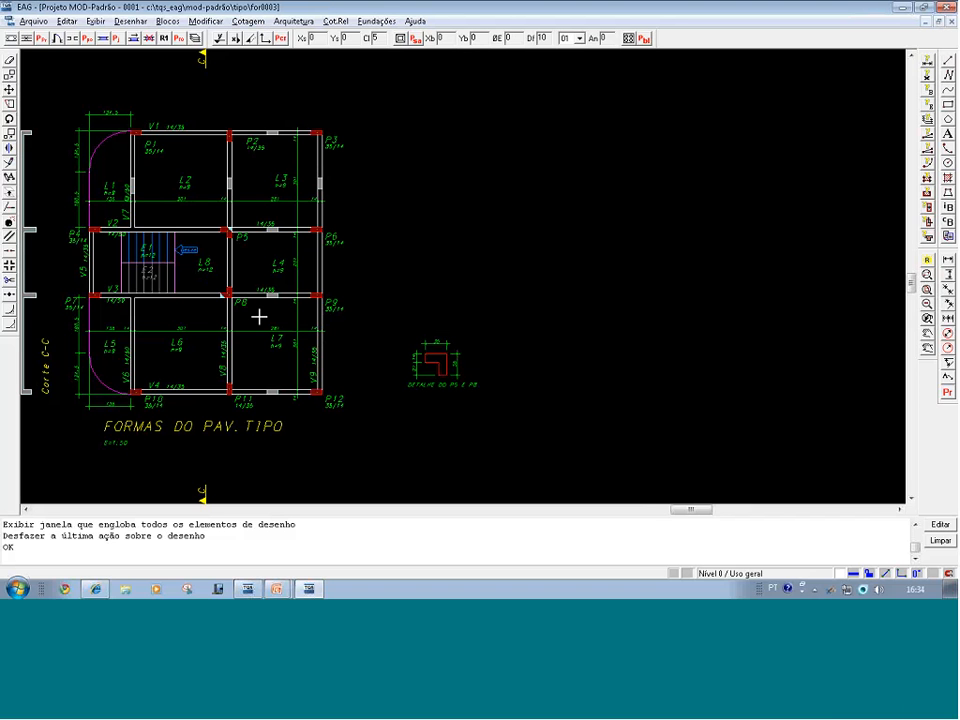
{"action": "key", "text": "l"}
{"action": "left_click", "coordinate": [178, 263]}
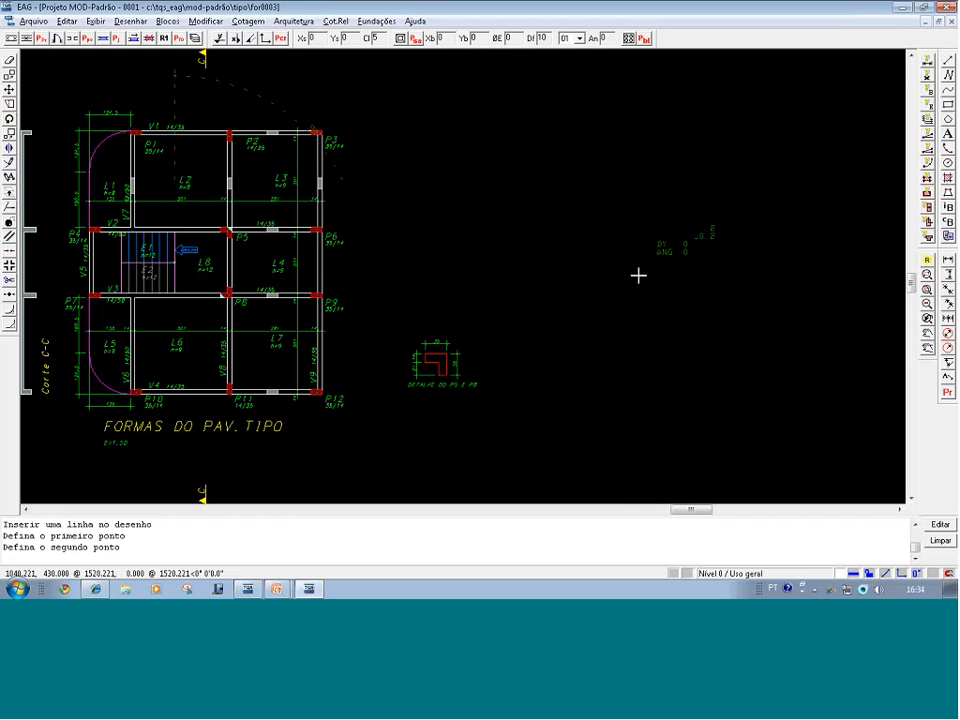
{"action": "key", "text": "Escape"}
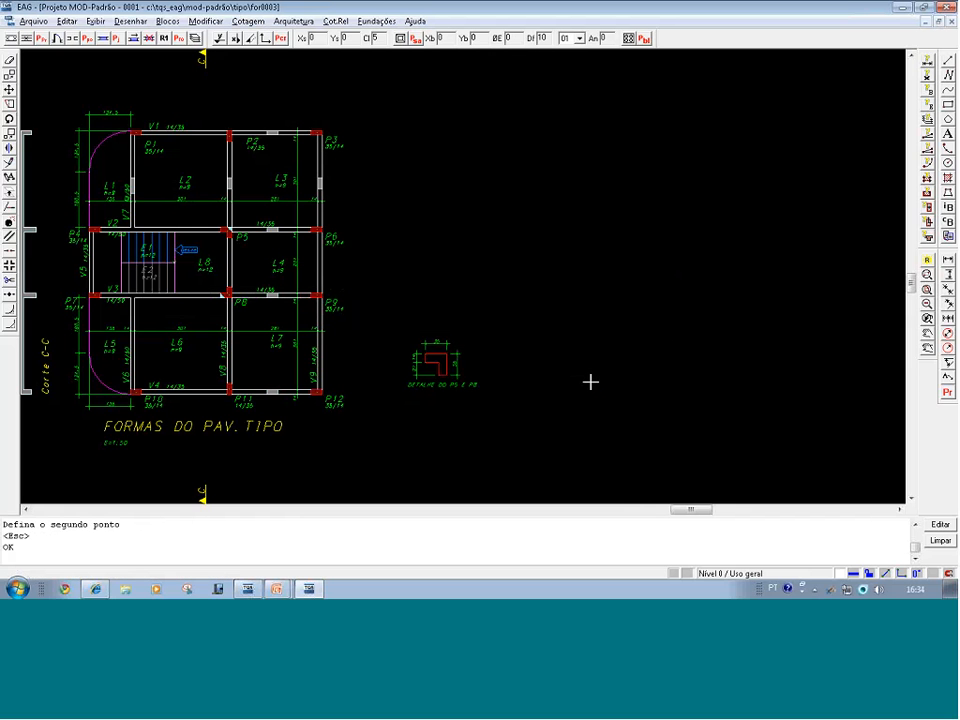
Draw a horizontal line from the end of the stair centreline between E1 and E2 to the empty area right of the floor plan
{"action": "key", "text": "Return"}
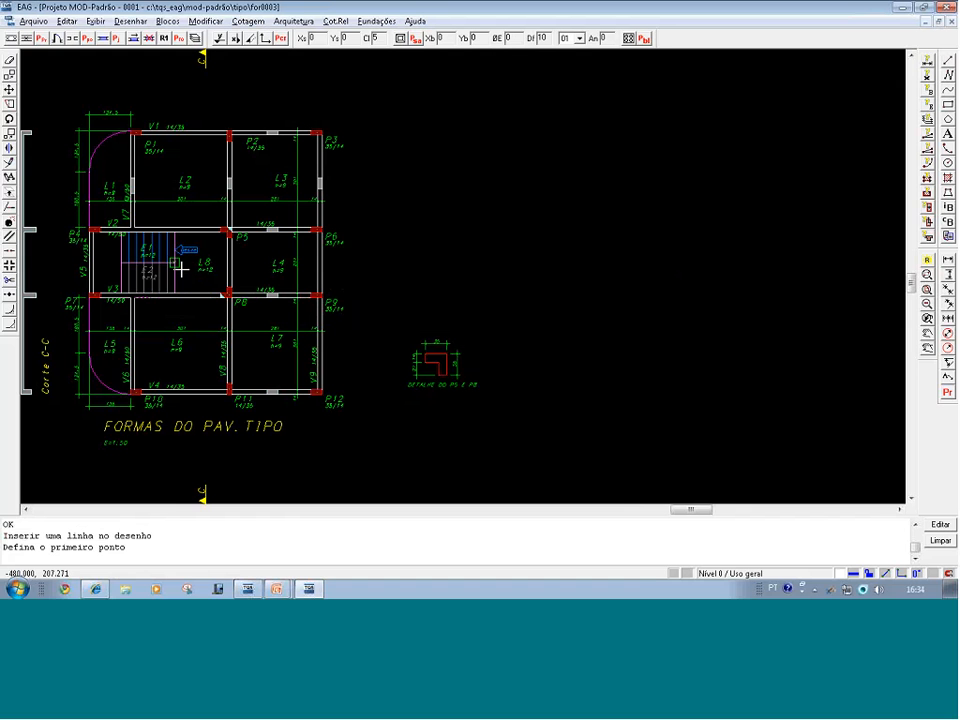
{"action": "left_click", "coordinate": [180, 267]}
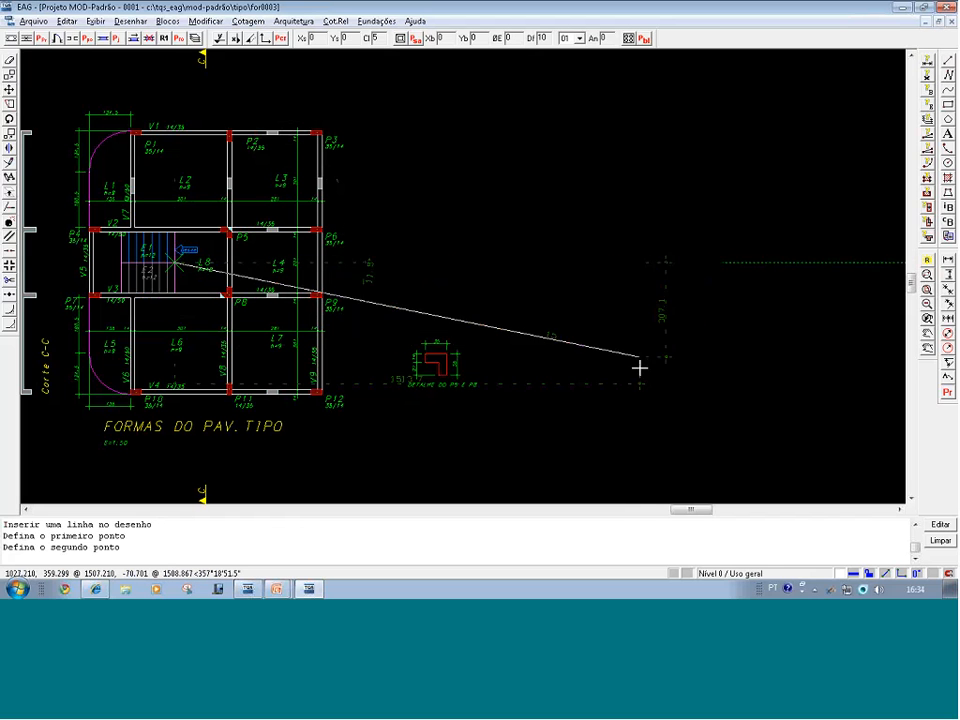
{"action": "left_click", "coordinate": [731, 261]}
{"action": "key", "text": "Return"}
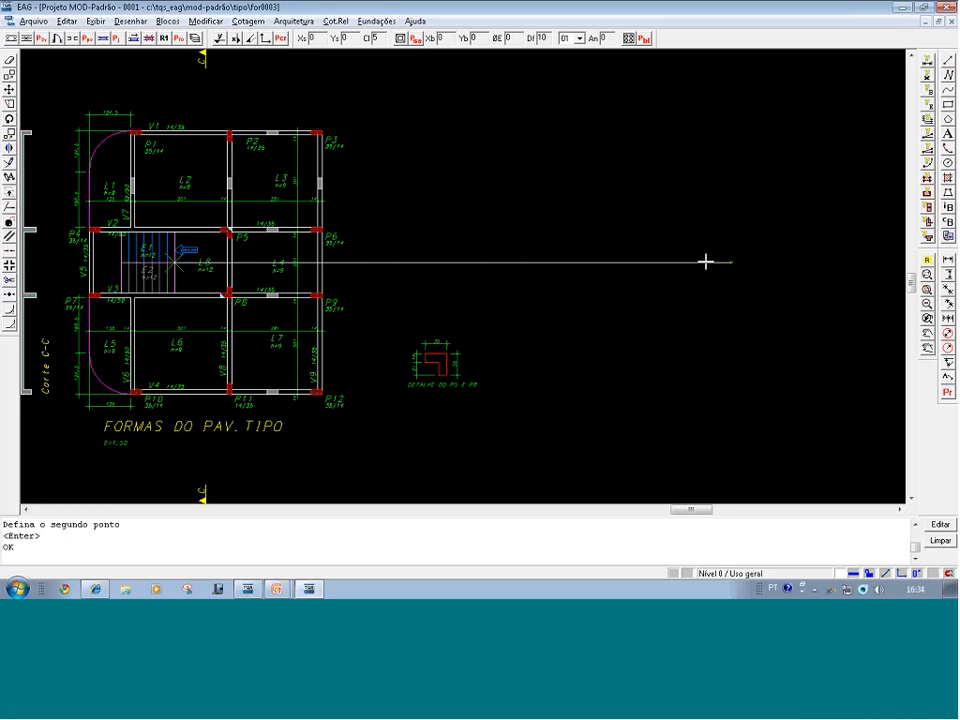
{"action": "left_click", "coordinate": [949, 114]}
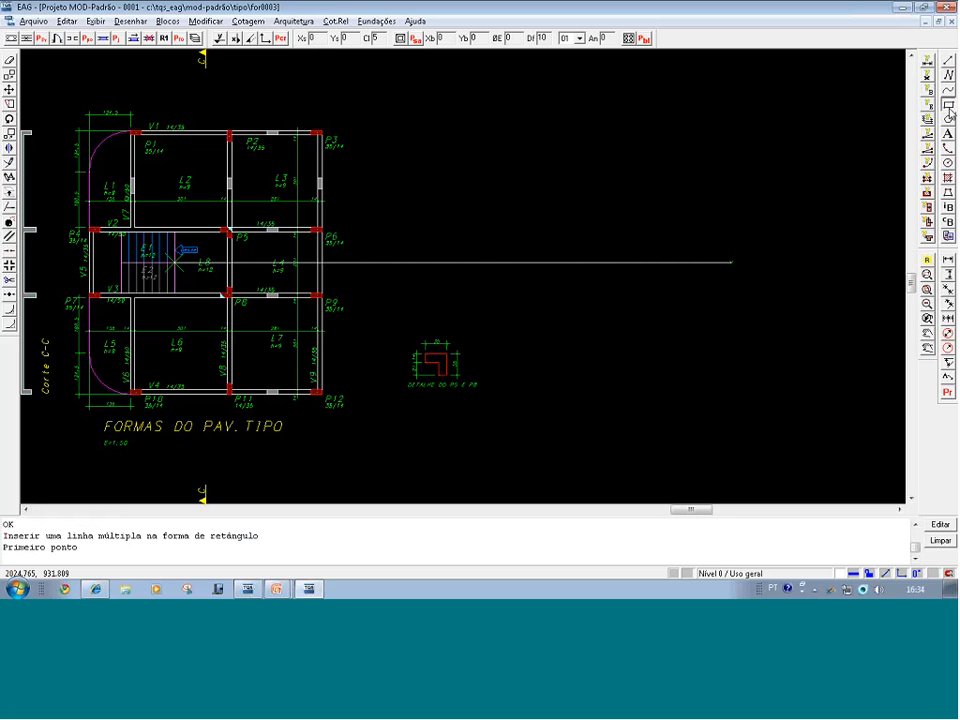
{"action": "left_click", "coordinate": [508, 256]}
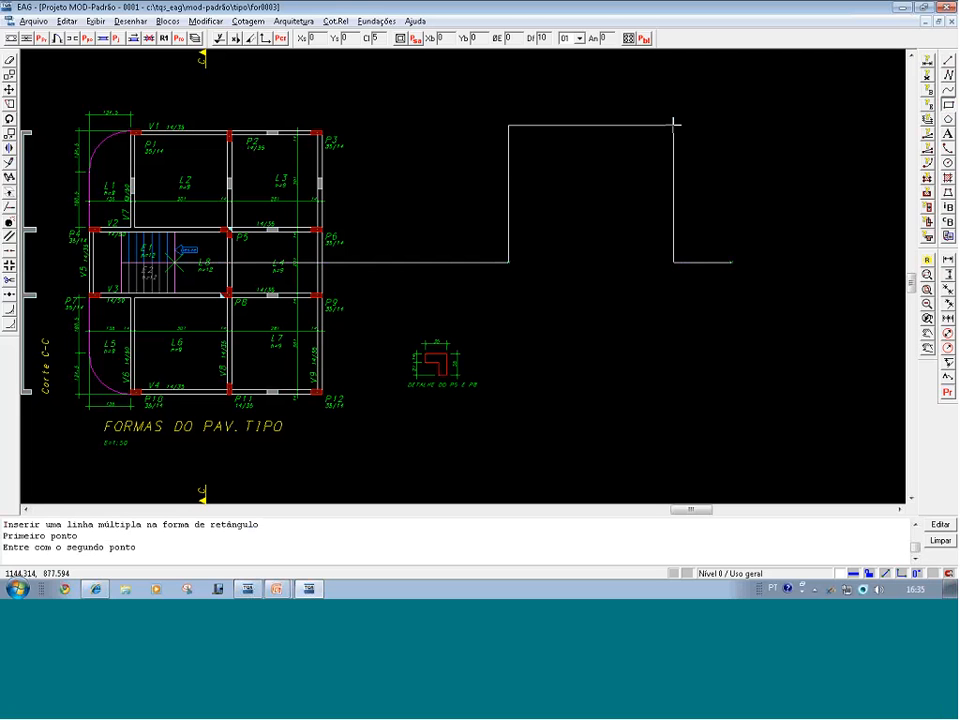
{"action": "type", "text": "@759,429.5"}
{"action": "key", "text": "Return"}
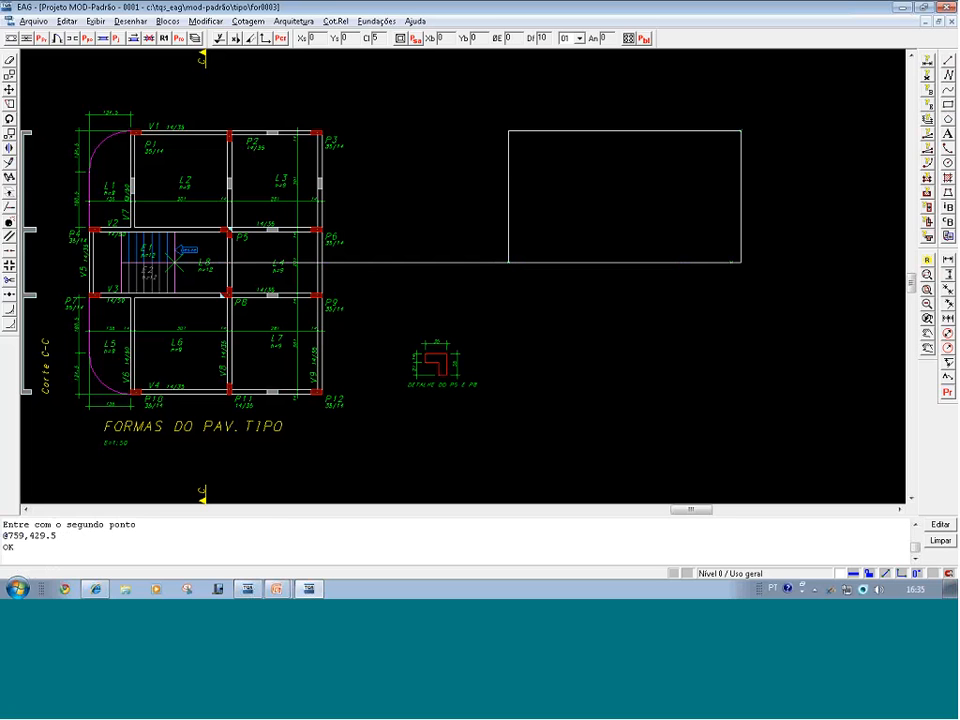
Create a parallel of the new rectangle at a distance of 14 on its inner side
{"action": "key", "text": "shift+F5"}
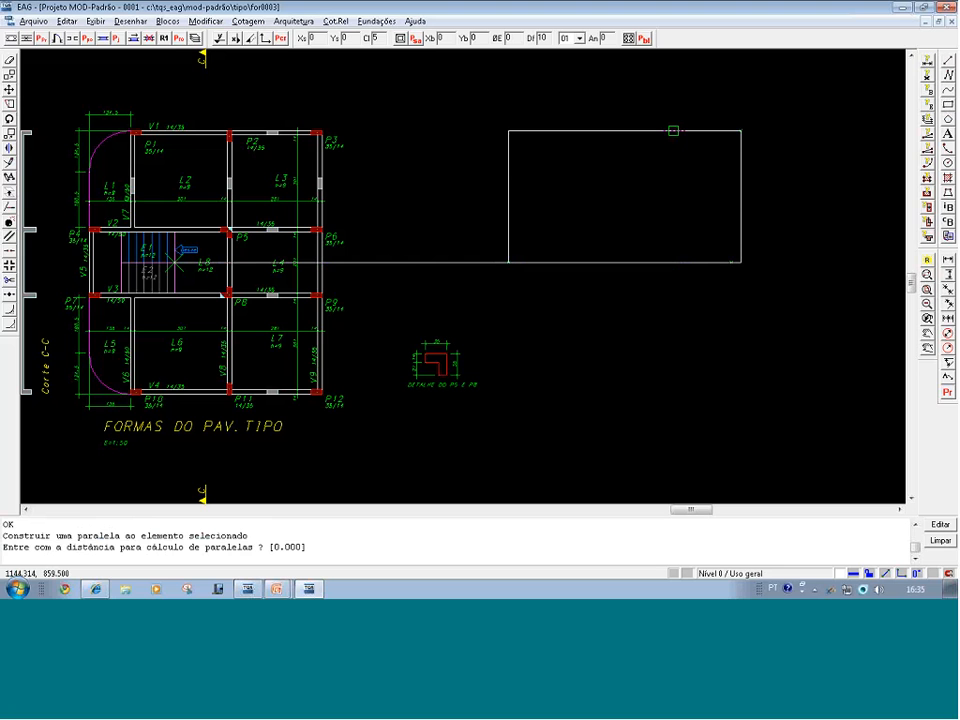
{"action": "left_click", "coordinate": [673, 130]}
{"action": "type", "text": "14"}
{"action": "key", "text": "Return"}
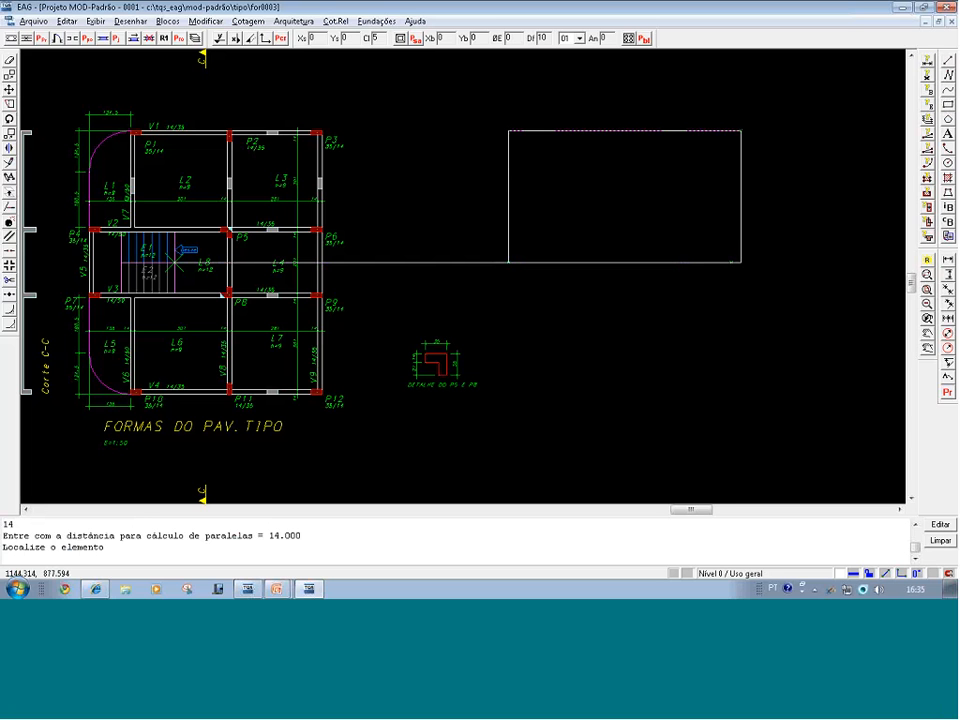
{"action": "left_click", "coordinate": [671, 130]}
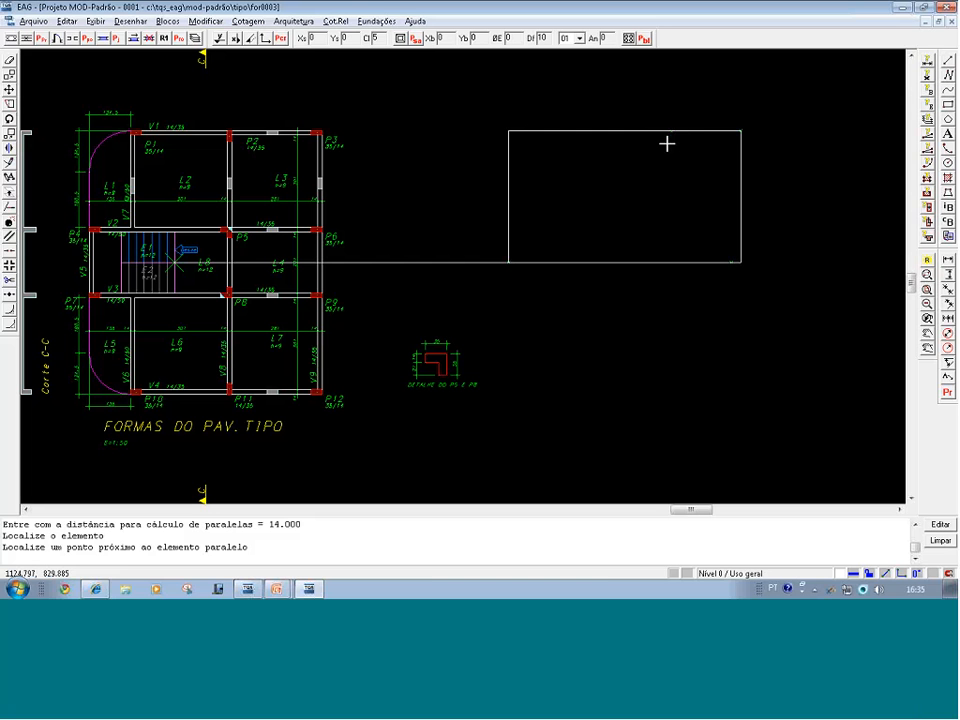
{"action": "left_click", "coordinate": [667, 144]}
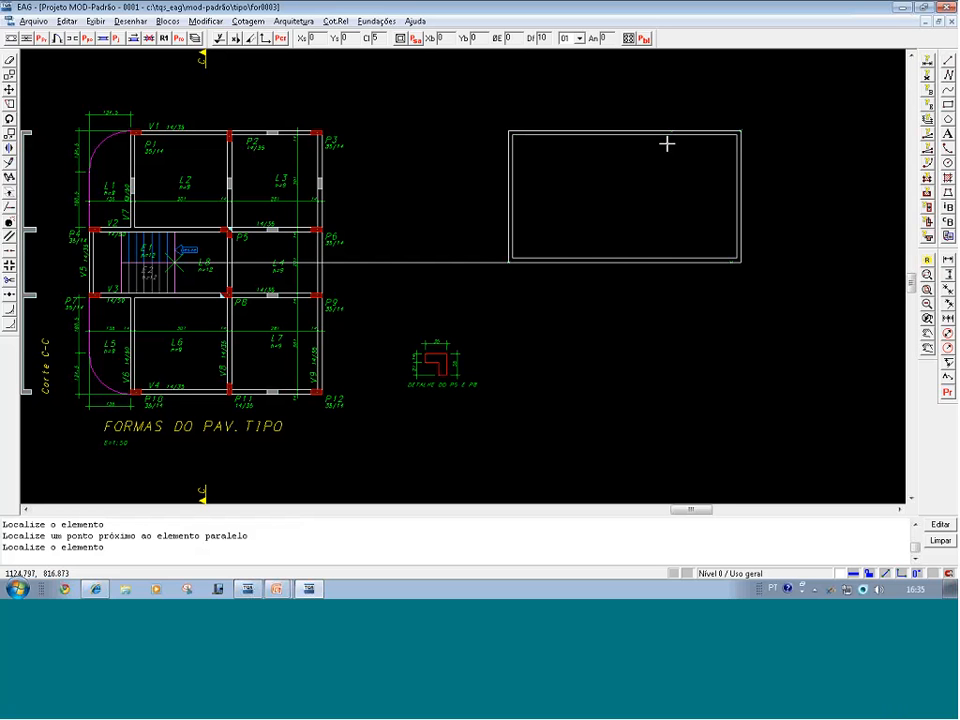
{"action": "key", "text": "Escape"}
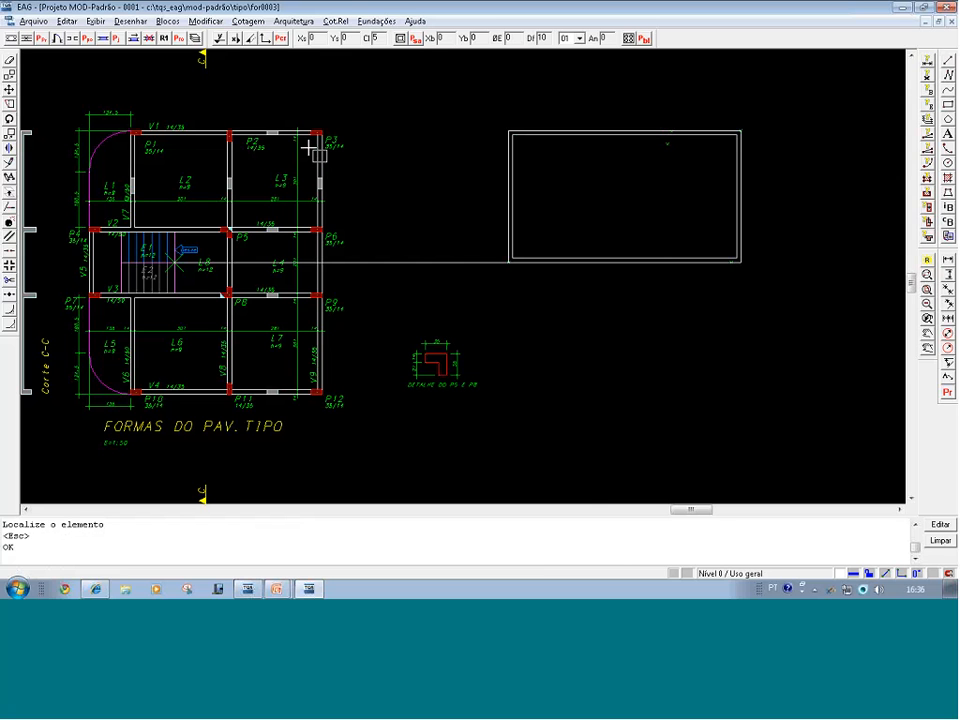
{"action": "left_click", "coordinate": [326, 159]}
{"action": "left_click", "coordinate": [253, 117]}
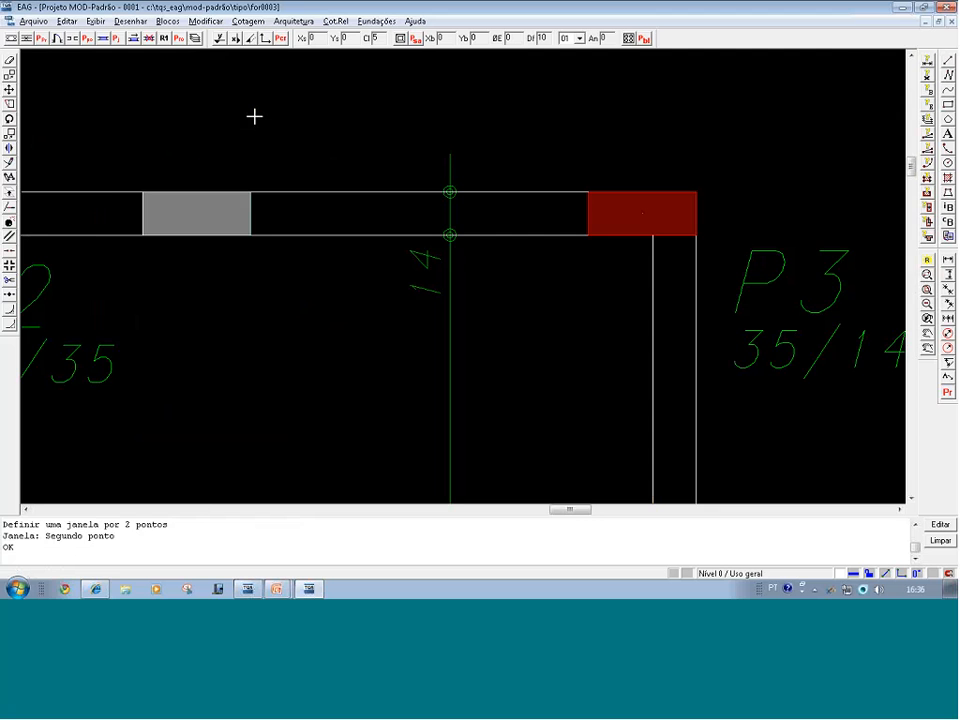
{"action": "key", "text": "ctrl+F8"}
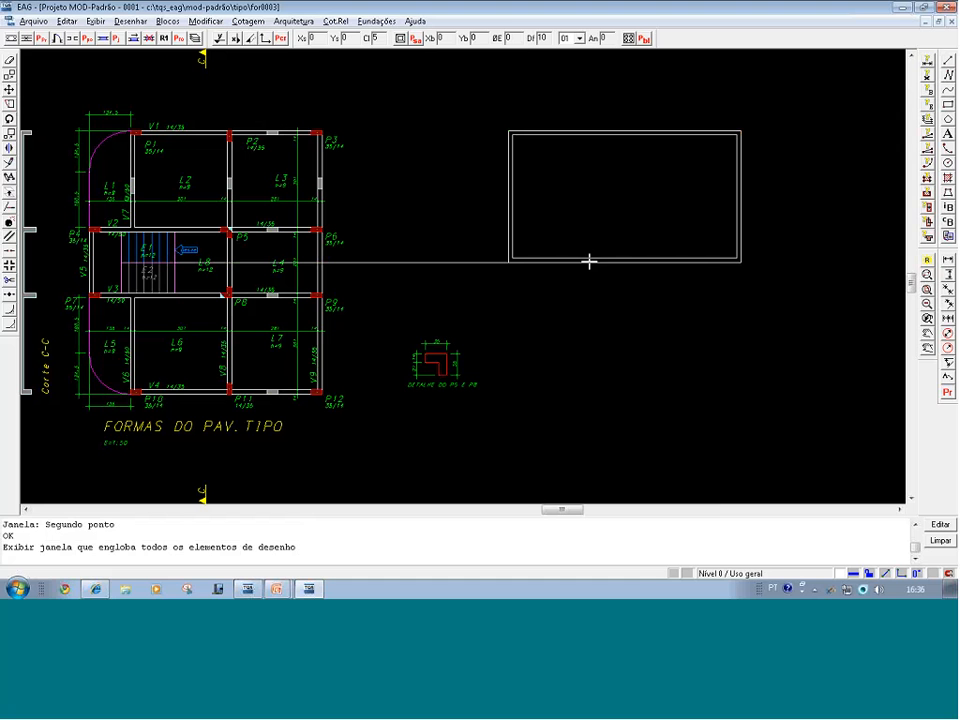
{"action": "left_click", "coordinate": [684, 258]}
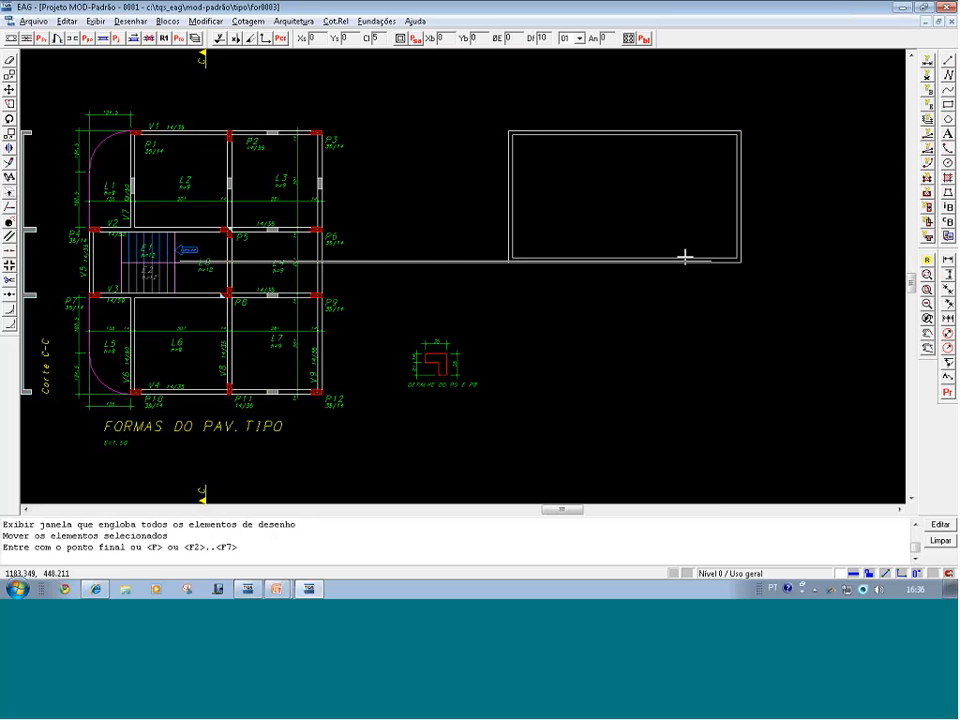
{"action": "key", "text": "Escape"}
{"action": "left_click", "coordinate": [673, 253]}
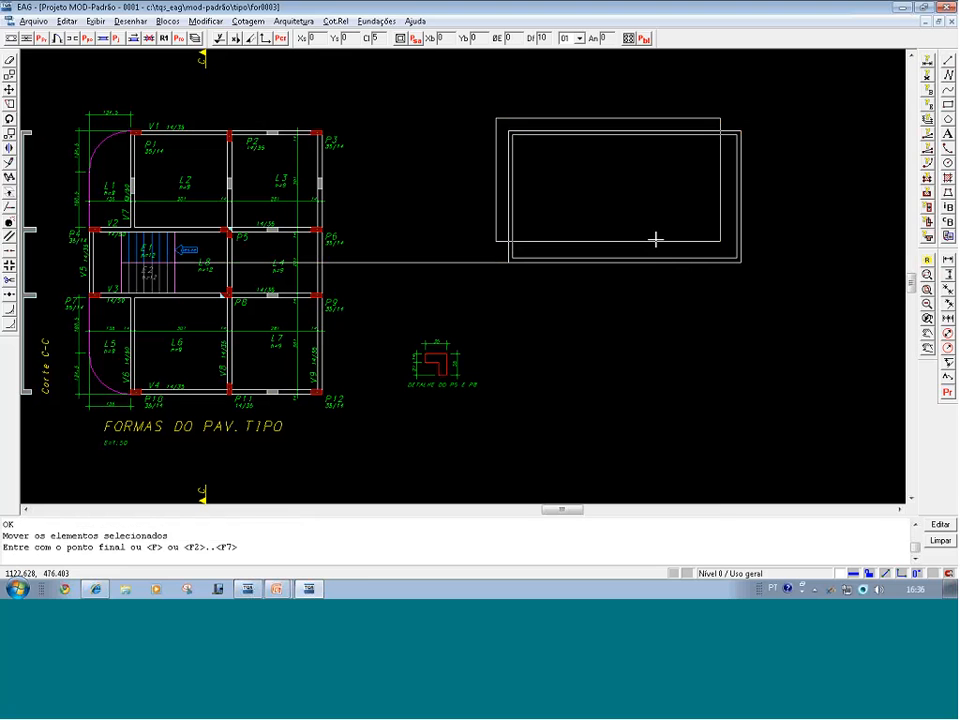
{"action": "key", "text": "Escape"}
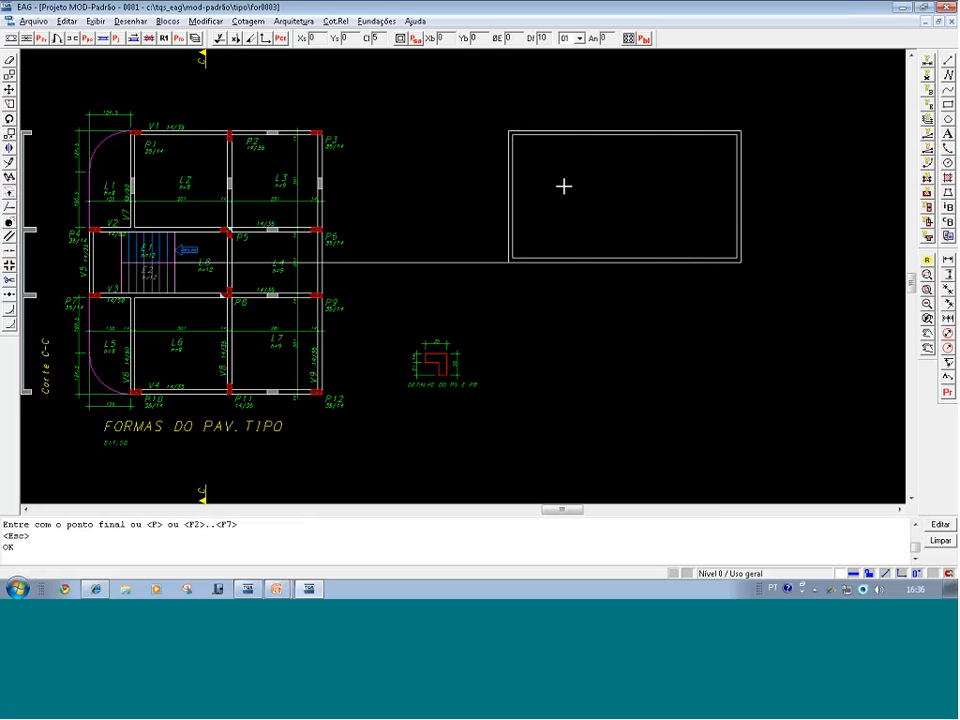
Explode the outer and inner rectangles into simple elements and delete the inner rectangle's lower edge
{"action": "left_click", "coordinate": [564, 186]}
{"action": "left_click", "coordinate": [489, 118]}
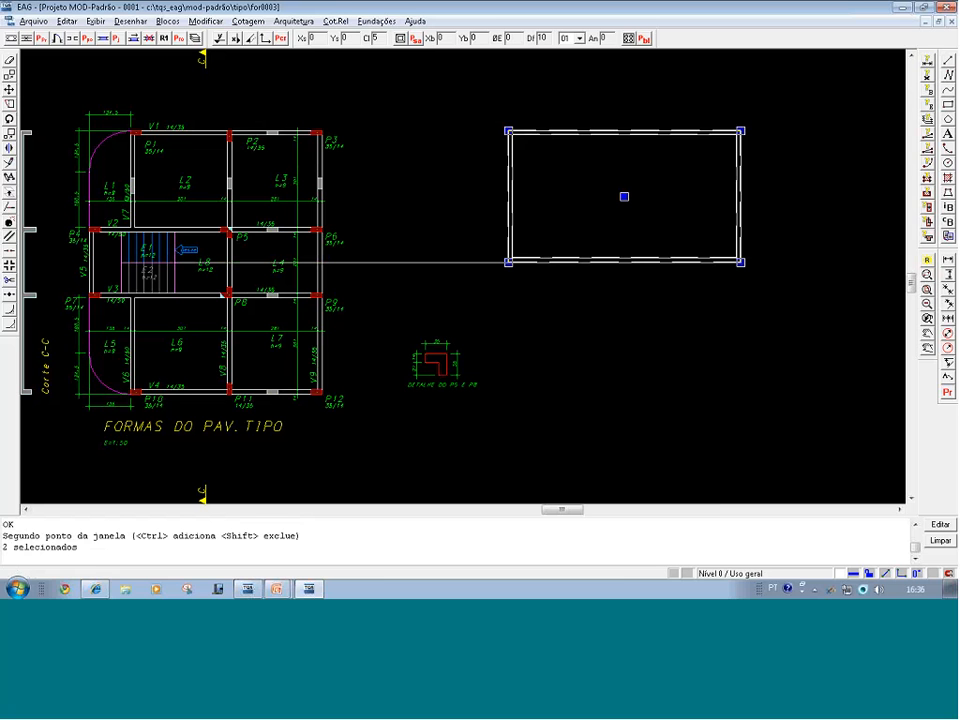
{"action": "left_click", "coordinate": [10, 223]}
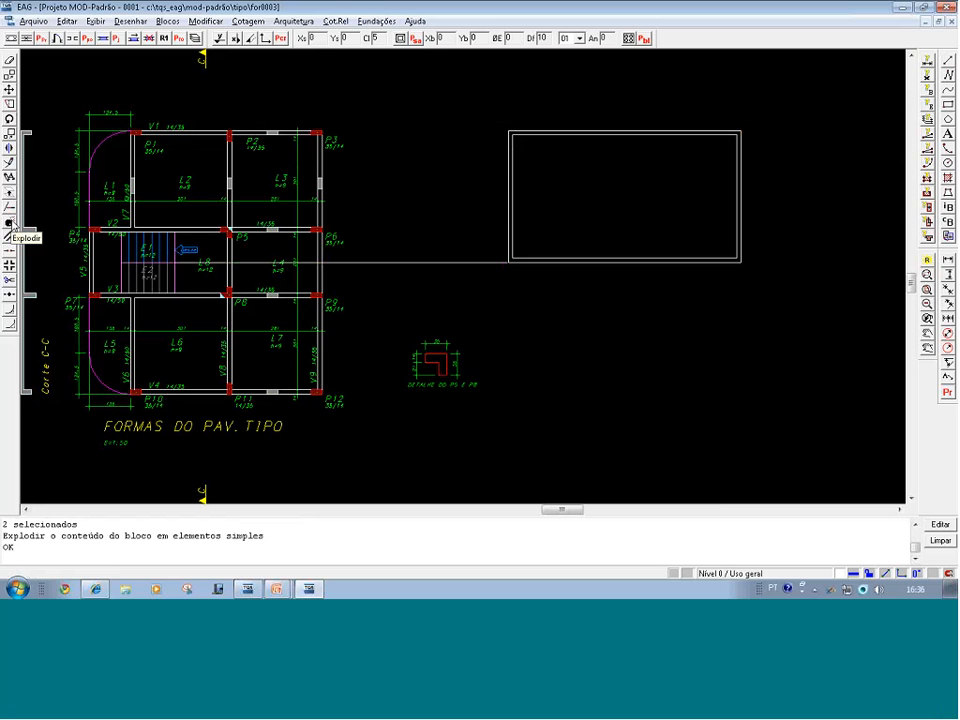
{"action": "left_click", "coordinate": [620, 255]}
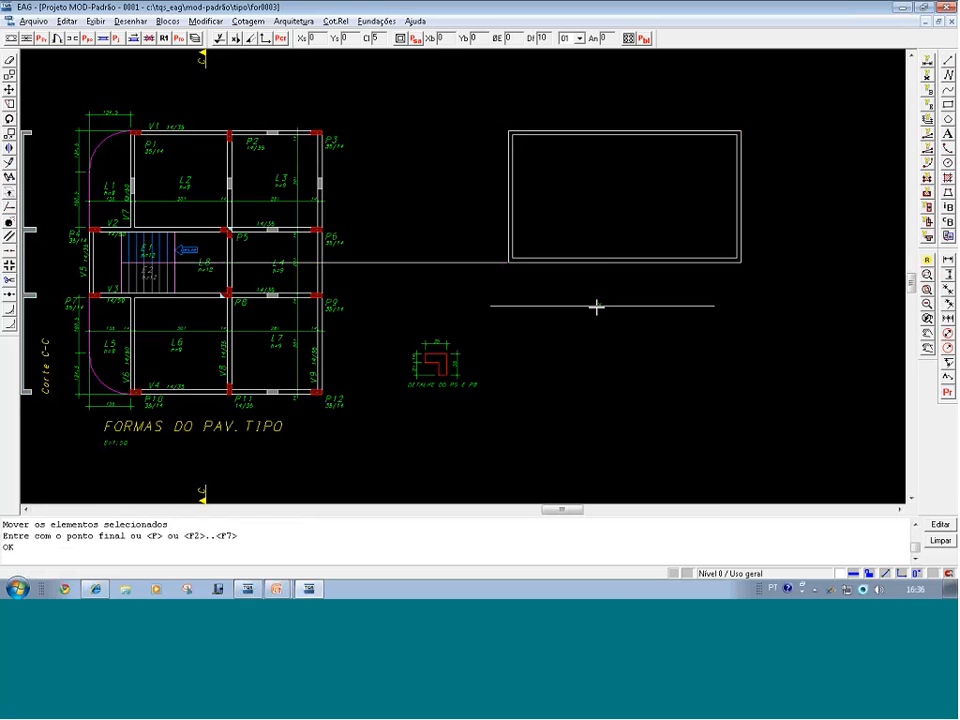
{"action": "key", "text": "Delete"}
{"action": "scroll", "coordinate": [596, 306], "scroll_direction": "down", "scroll_amount": 1}
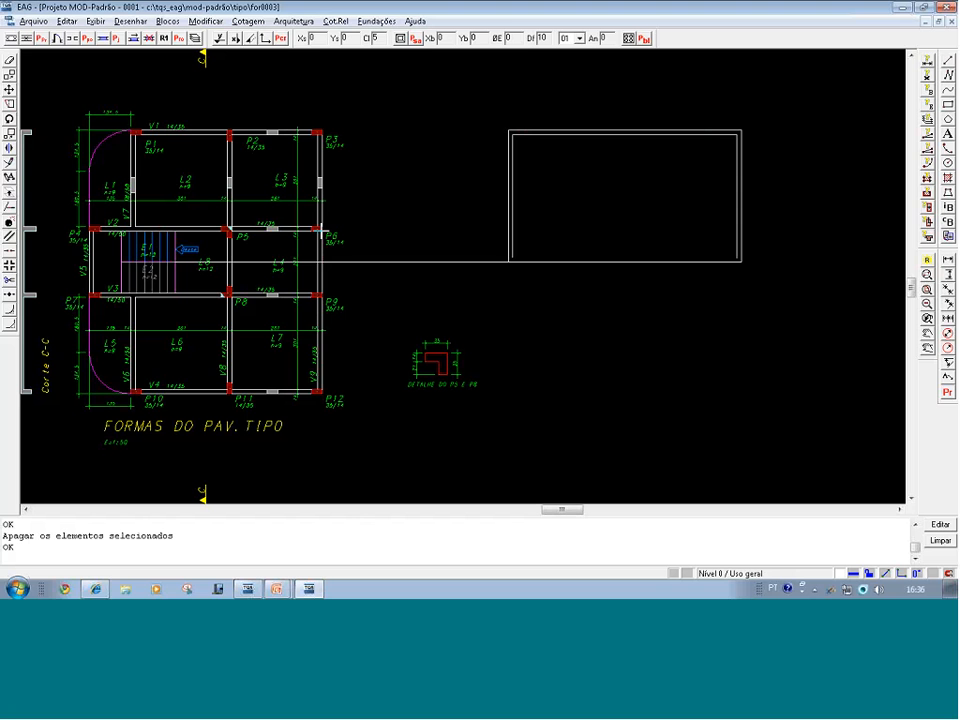
Create a parallel of the inner rectangle's upper edge at a distance of 301 below it, matching the L3 dimension
{"action": "key", "text": "F8"}
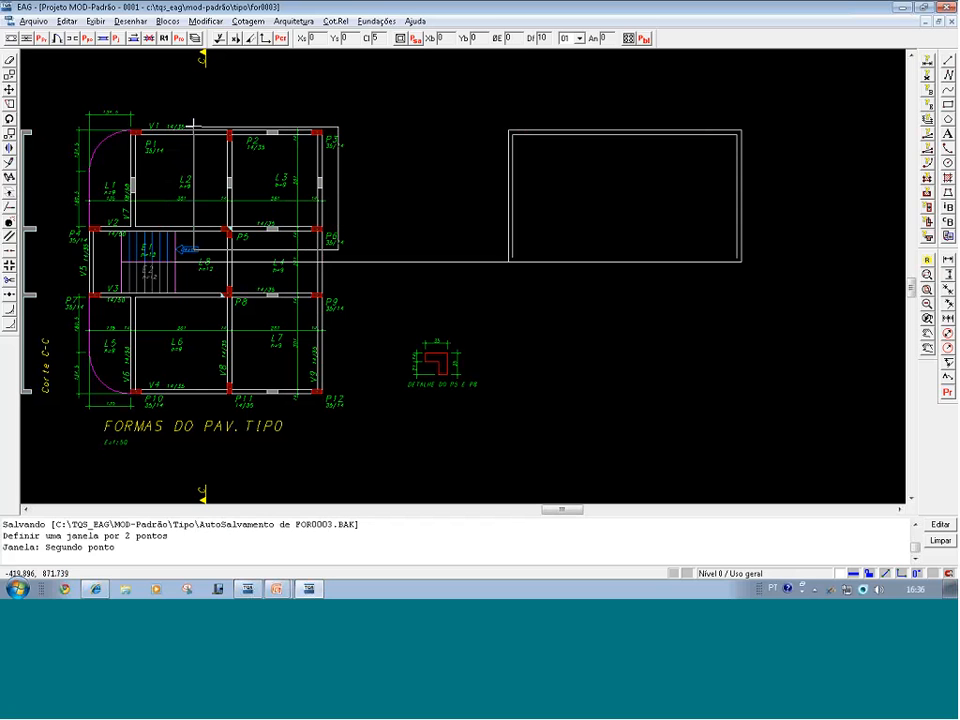
{"action": "left_click", "coordinate": [143, 98]}
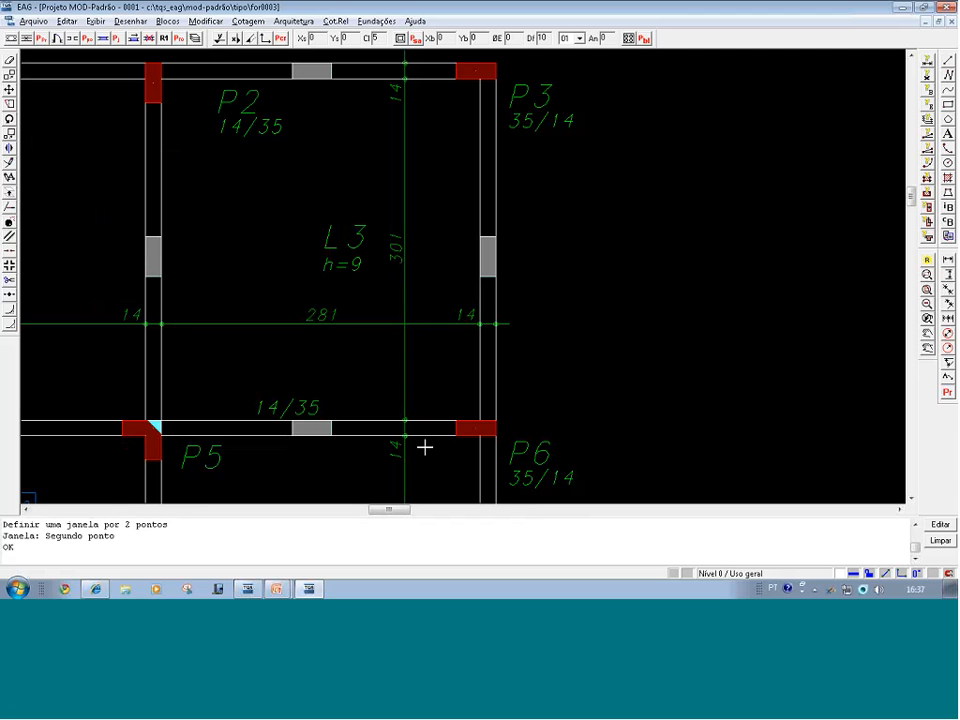
{"action": "scroll", "coordinate": [441, 336], "scroll_direction": "down", "scroll_amount": 3}
{"action": "scroll", "coordinate": [555, 326], "scroll_direction": "down", "scroll_amount": 1}
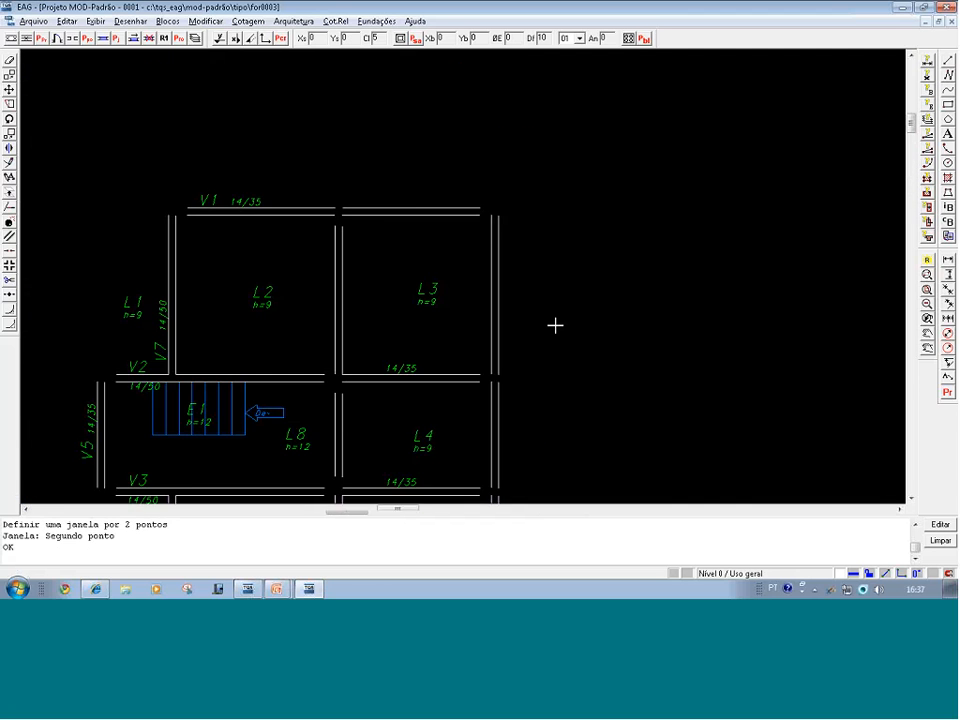
{"action": "scroll", "coordinate": [456, 400], "scroll_direction": "up", "scroll_amount": 1}
{"action": "scroll", "coordinate": [456, 400], "scroll_direction": "up", "scroll_amount": 2}
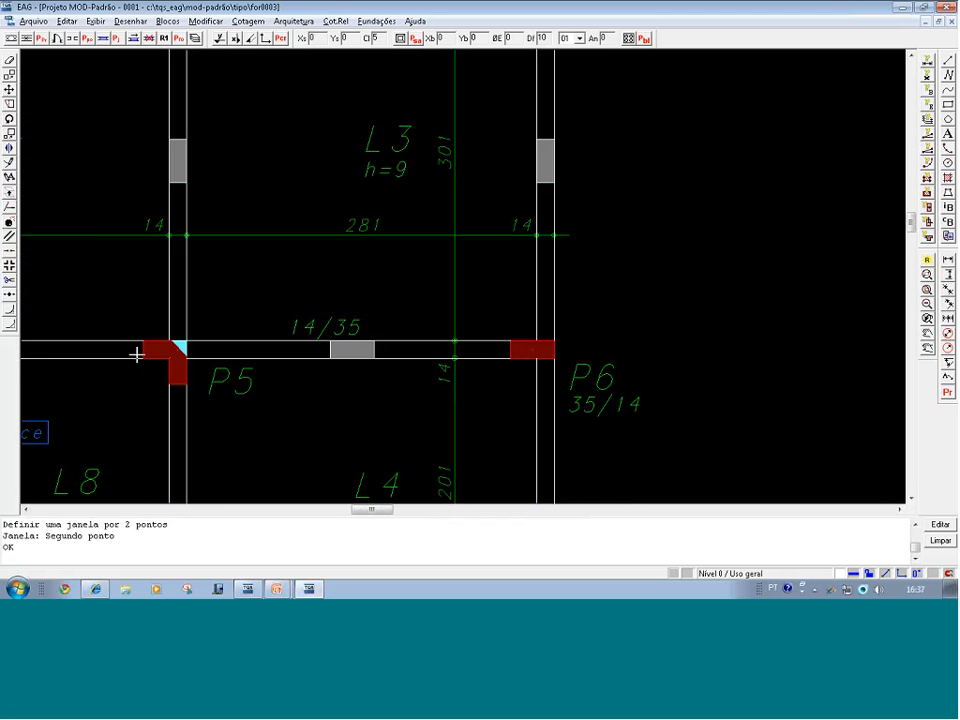
{"action": "key", "text": "shift+F8"}
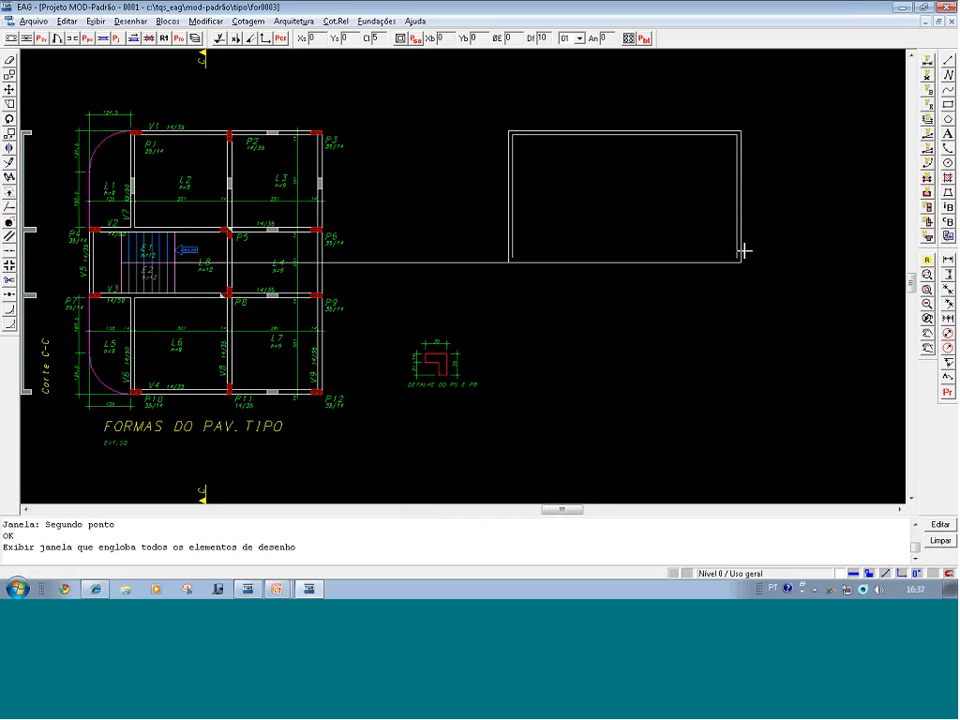
{"action": "key", "text": "Return"}
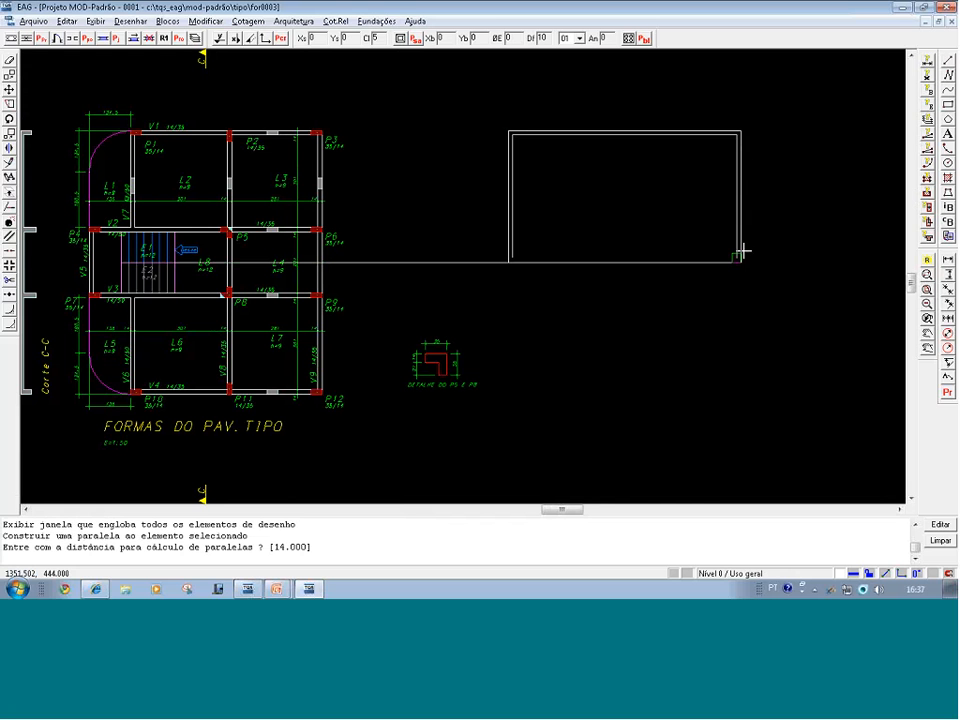
{"action": "type", "text": "301"}
{"action": "key", "text": "Return"}
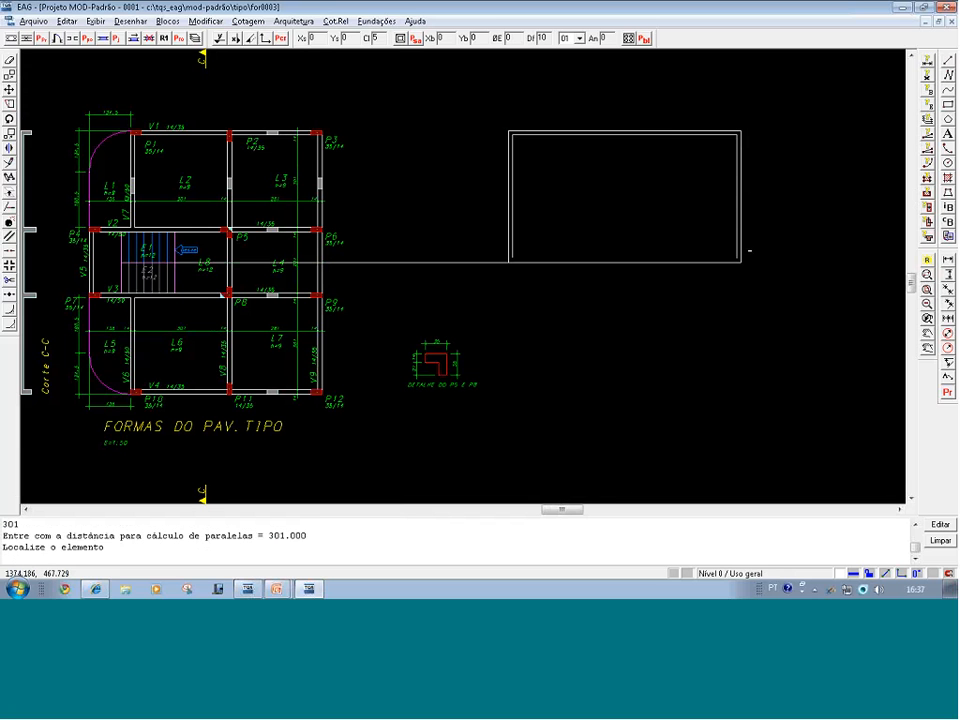
{"action": "left_click", "coordinate": [638, 134]}
{"action": "left_click", "coordinate": [641, 223]}
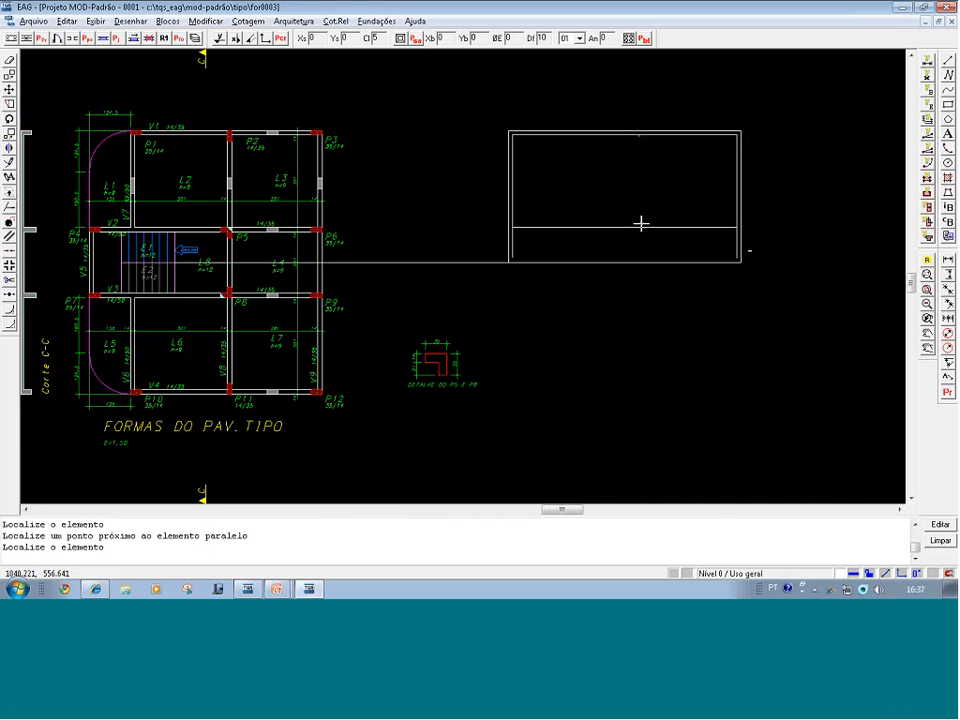
{"action": "key", "text": "Escape"}
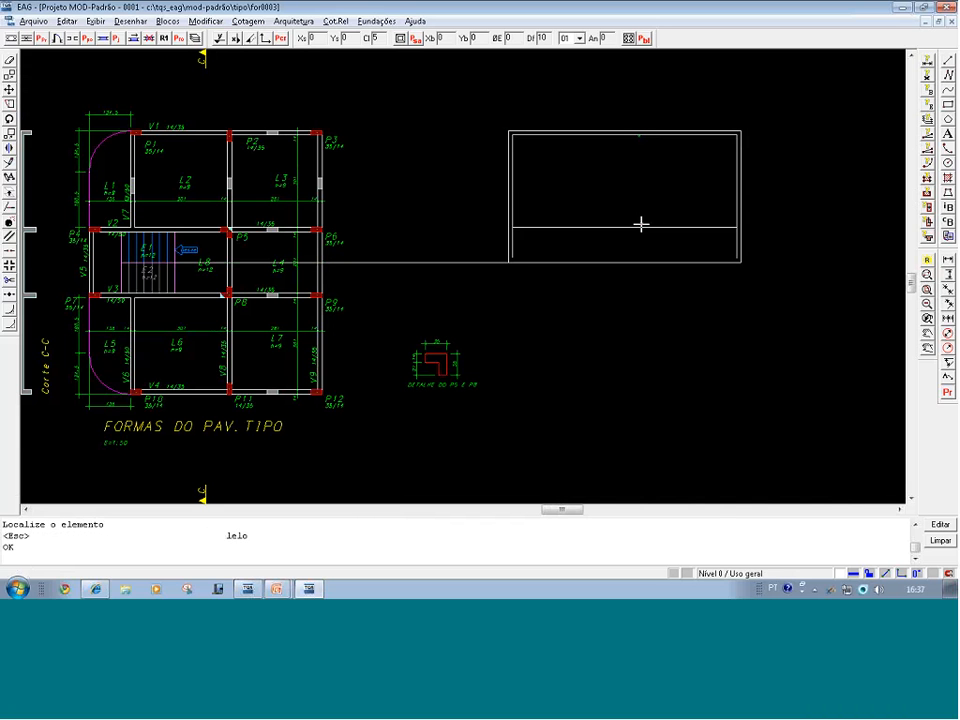
Create a parallel of the new horizontal line at a distance of 14 on its lower side
{"action": "key", "text": "Return"}
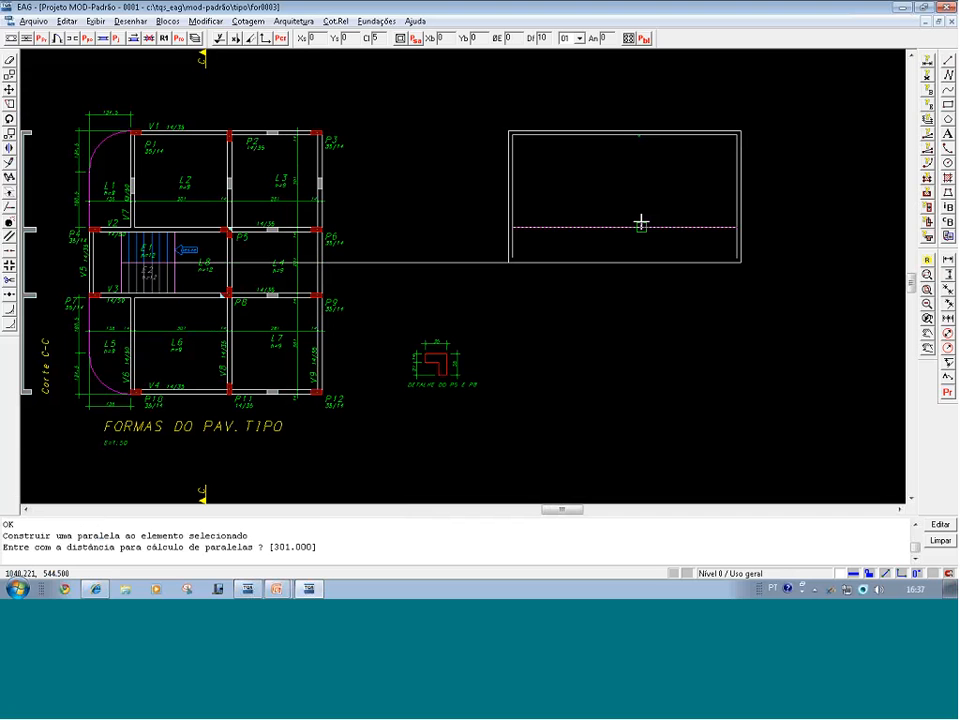
{"action": "type", "text": "14"}
{"action": "key", "text": "Return"}
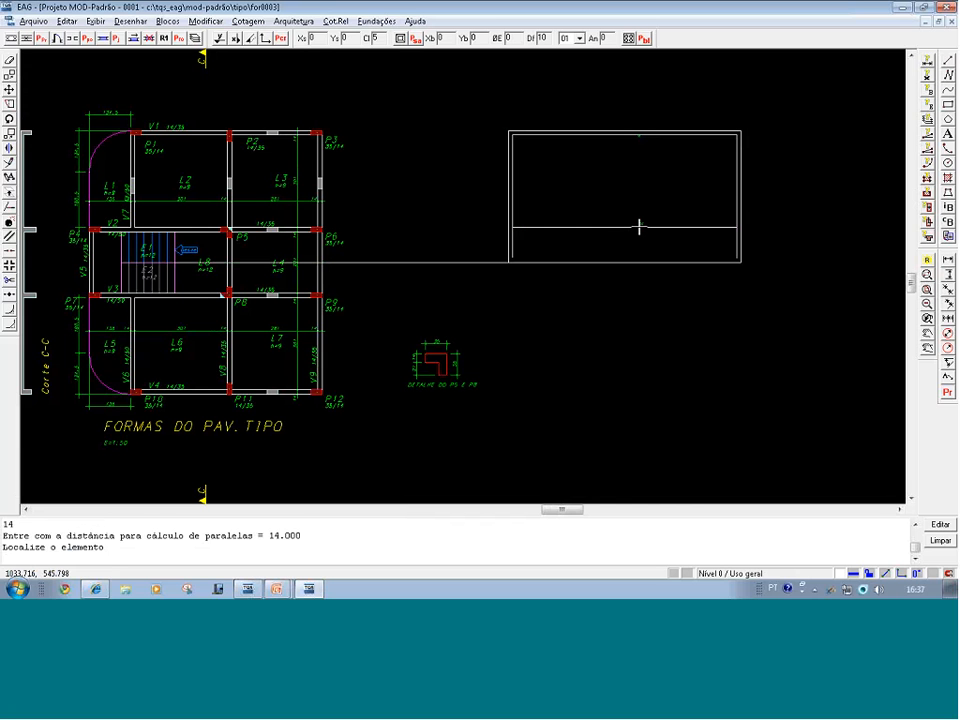
{"action": "left_click", "coordinate": [639, 227]}
{"action": "left_click", "coordinate": [639, 241]}
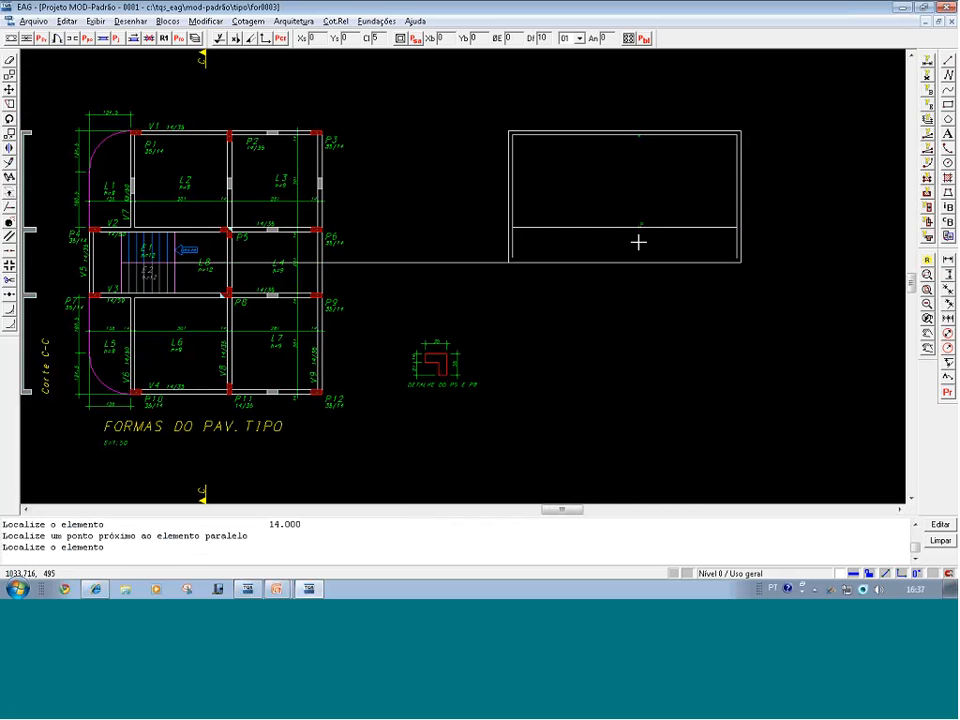
Create a parallel of the inner rectangle's right edge at a distance of 281 to its left, matching L3's width
{"action": "scroll", "coordinate": [783, 207], "scroll_direction": "down", "scroll_amount": 1}
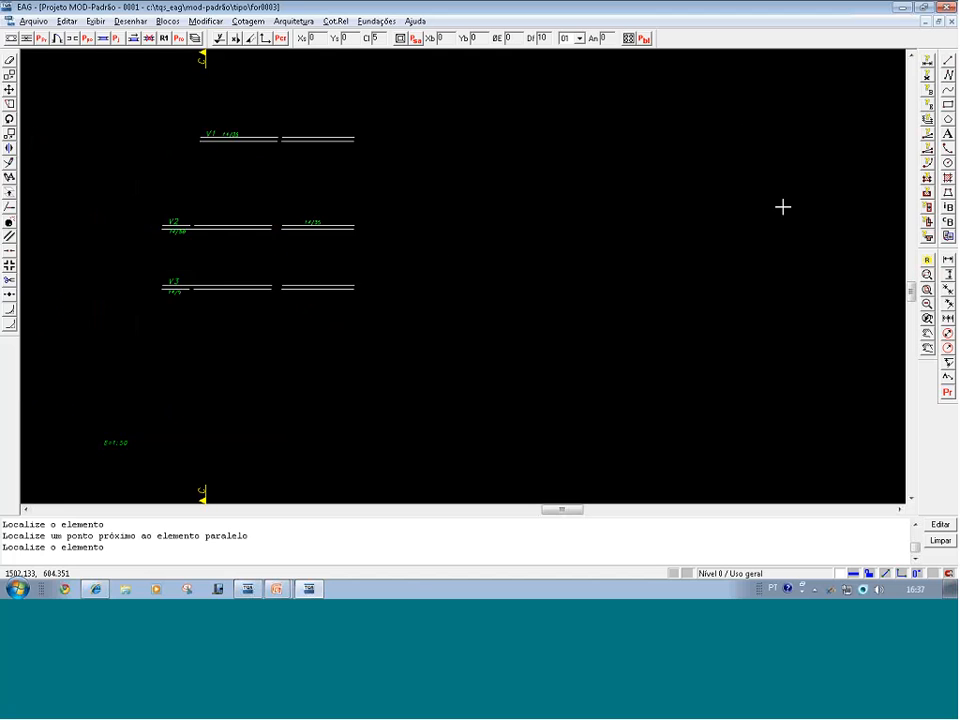
{"action": "scroll", "coordinate": [782, 206], "scroll_direction": "up", "scroll_amount": 1}
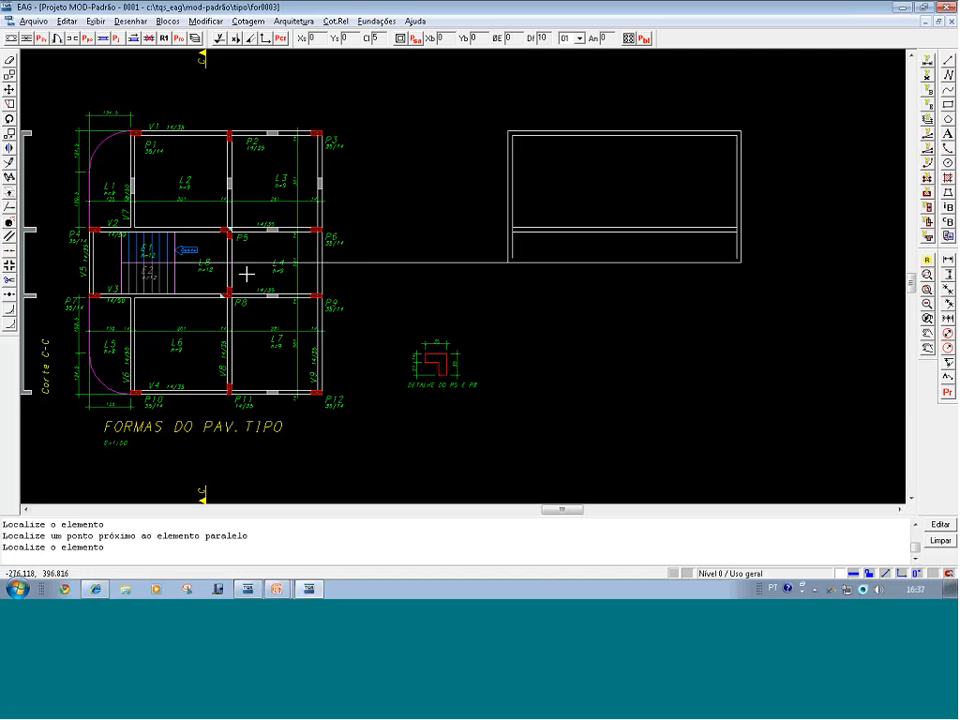
{"action": "key", "text": "F8"}
{"action": "left_click", "coordinate": [343, 268]}
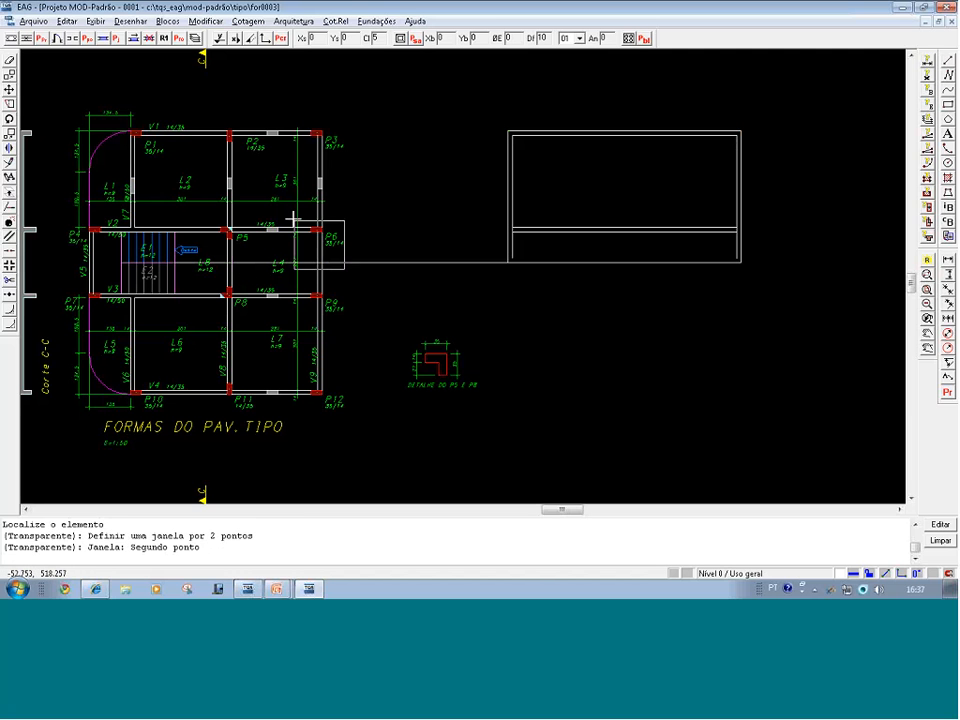
{"action": "left_click", "coordinate": [216, 135]}
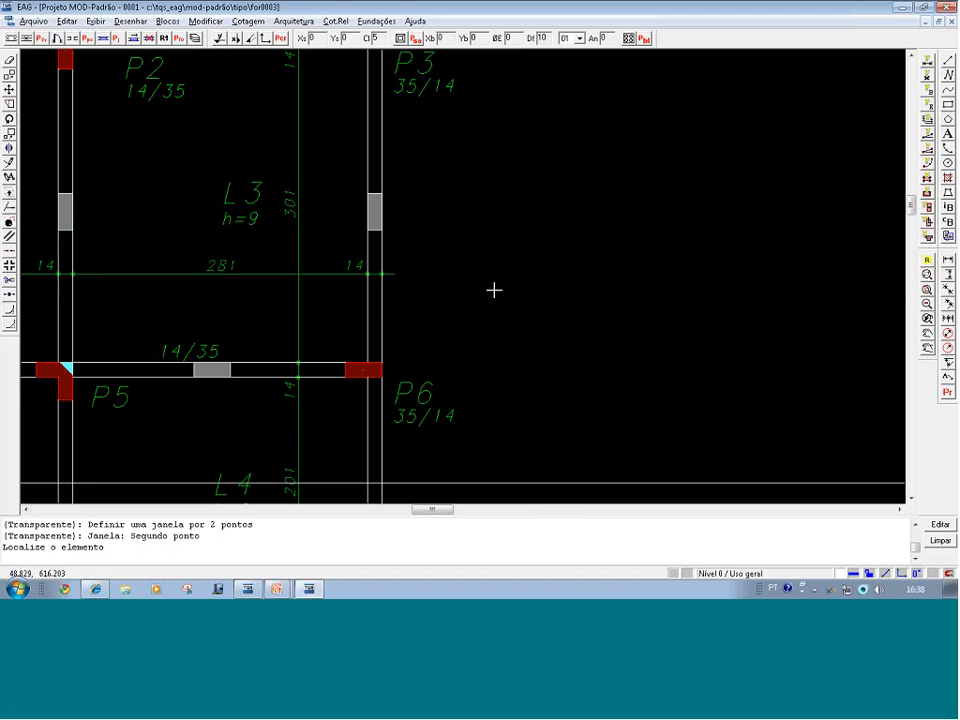
{"action": "key", "text": "F8"}
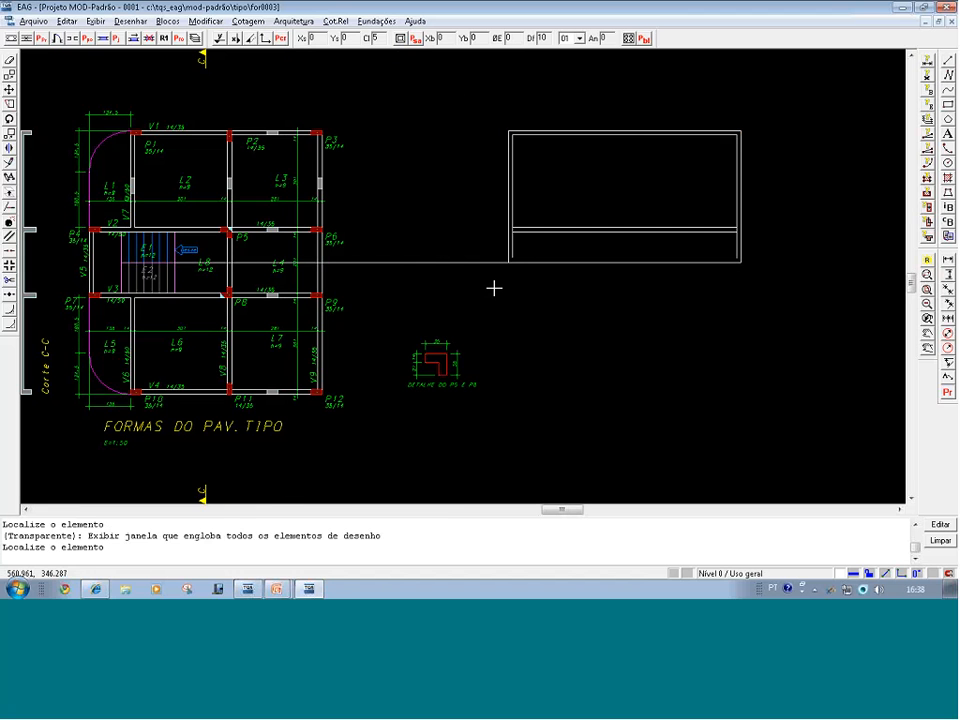
{"action": "left_click", "coordinate": [780, 268]}
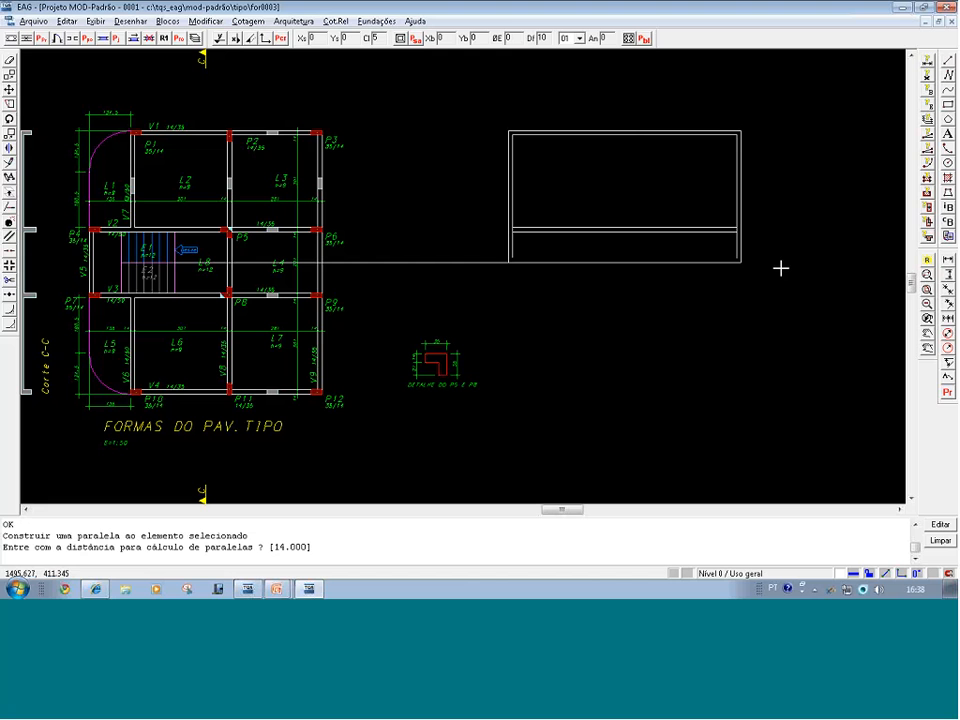
{"action": "type", "text": "281"}
{"action": "key", "text": "Return"}
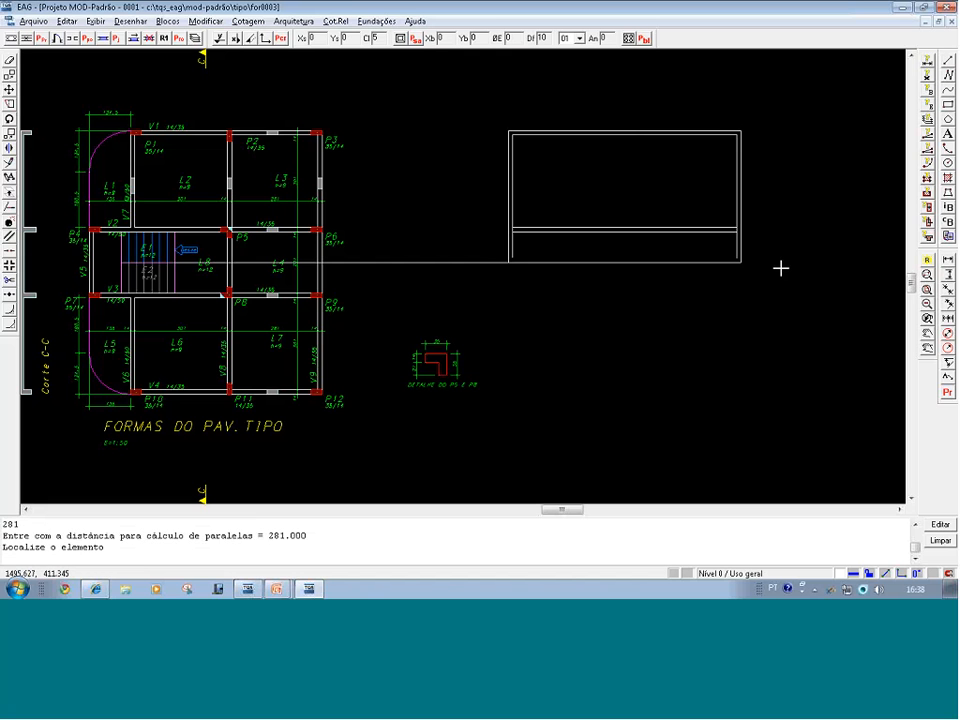
{"action": "left_click", "coordinate": [737, 212]}
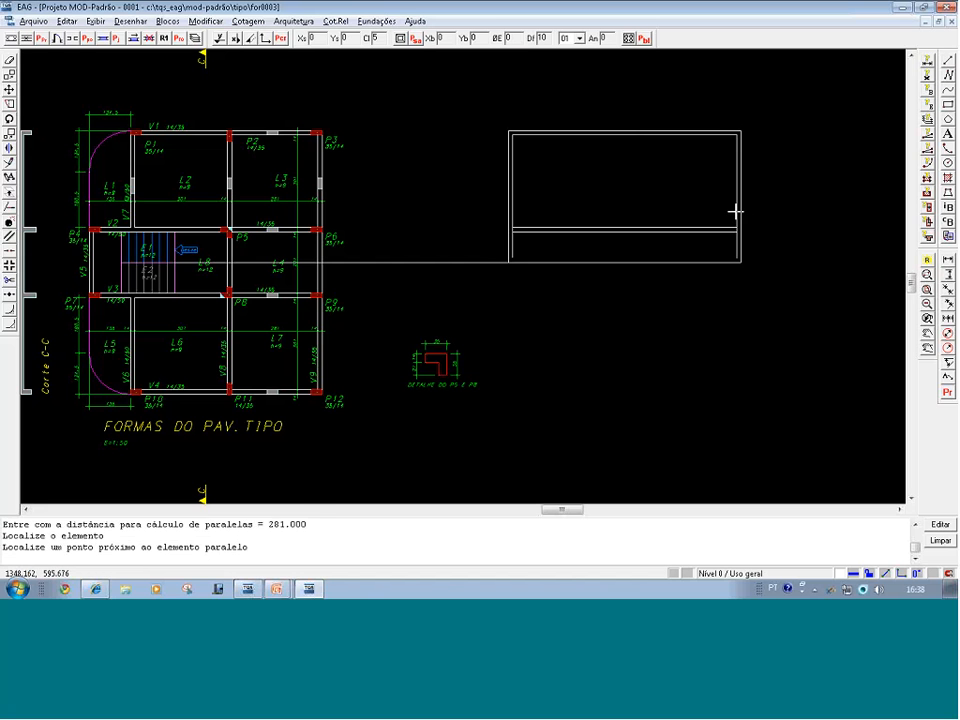
{"action": "left_click", "coordinate": [657, 206]}
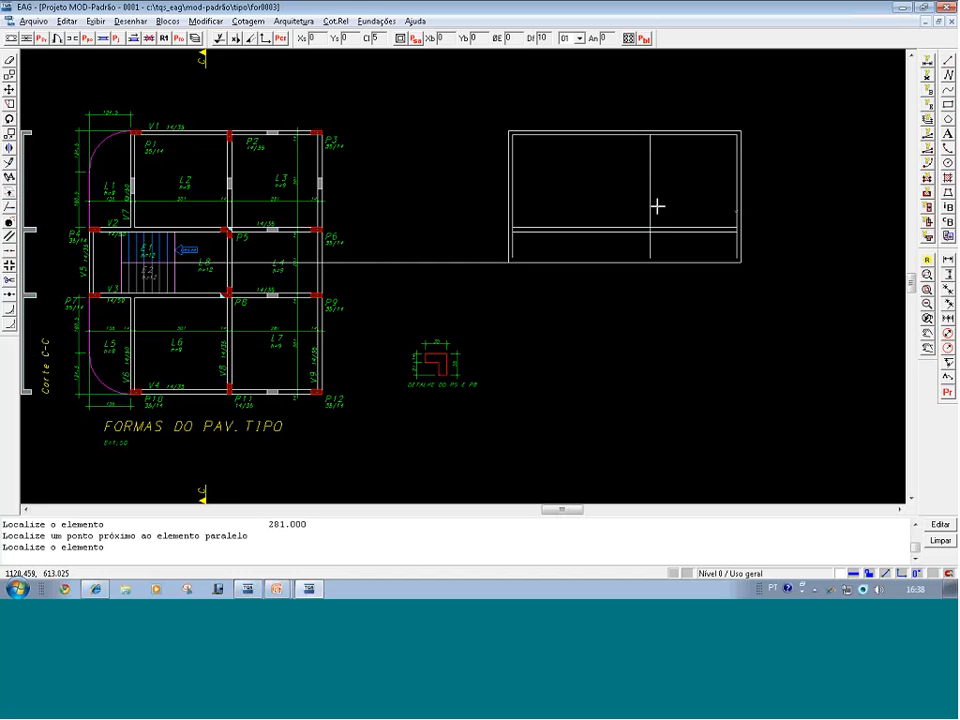
{"action": "key", "text": "Escape"}
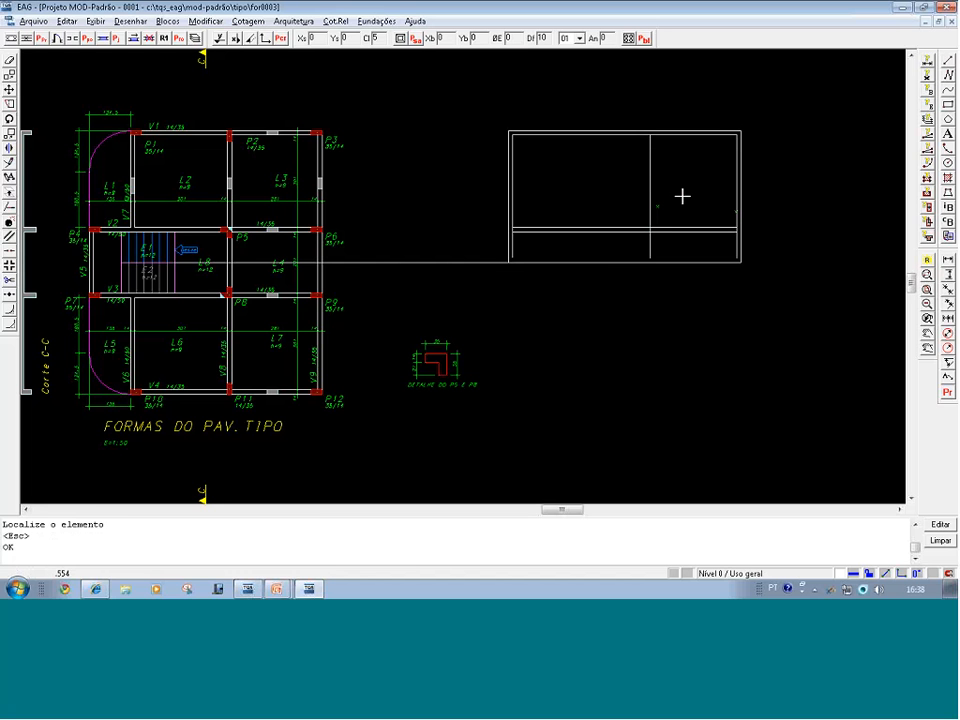
Create a parallel of the new vertical line at a distance of 14 on its left side
{"action": "key", "text": "Return"}
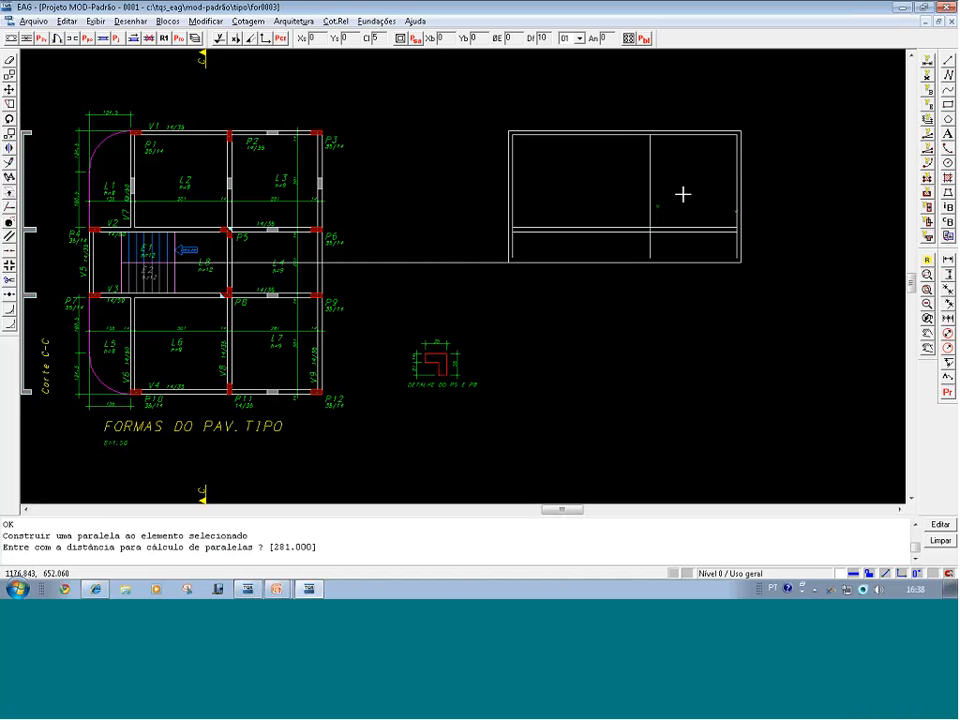
{"action": "type", "text": "14"}
{"action": "key", "text": "Return"}
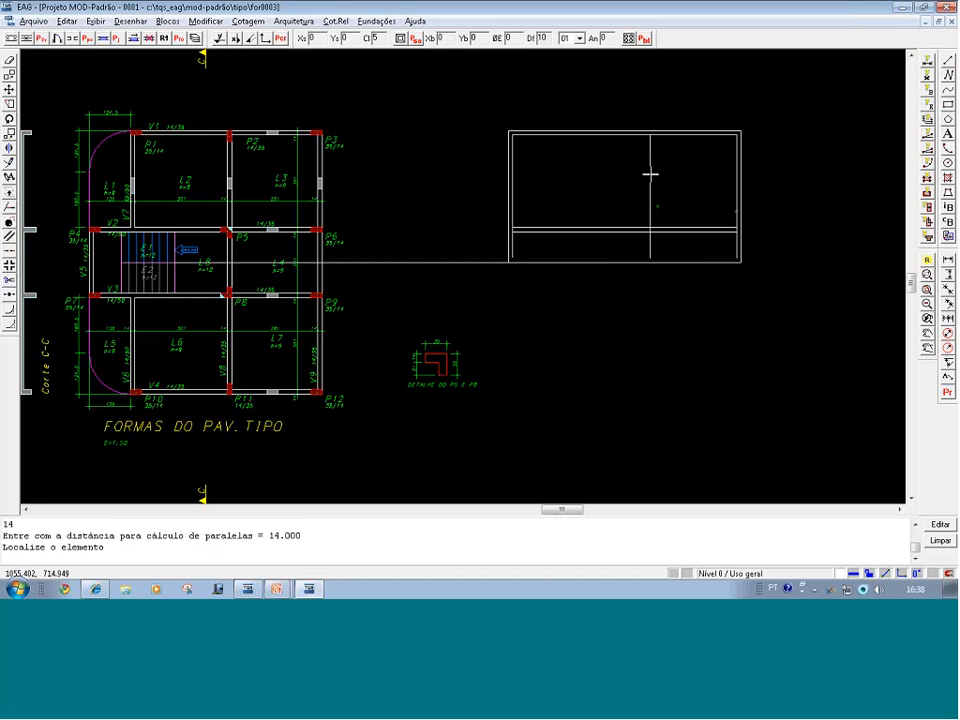
{"action": "left_click", "coordinate": [650, 174]}
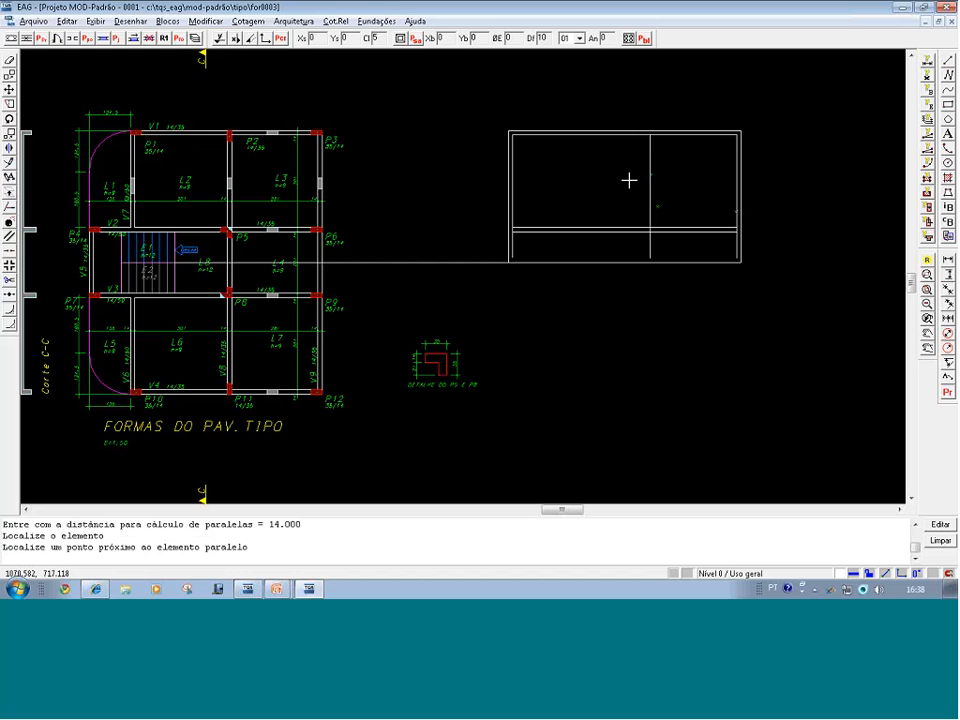
{"action": "left_click", "coordinate": [620, 178]}
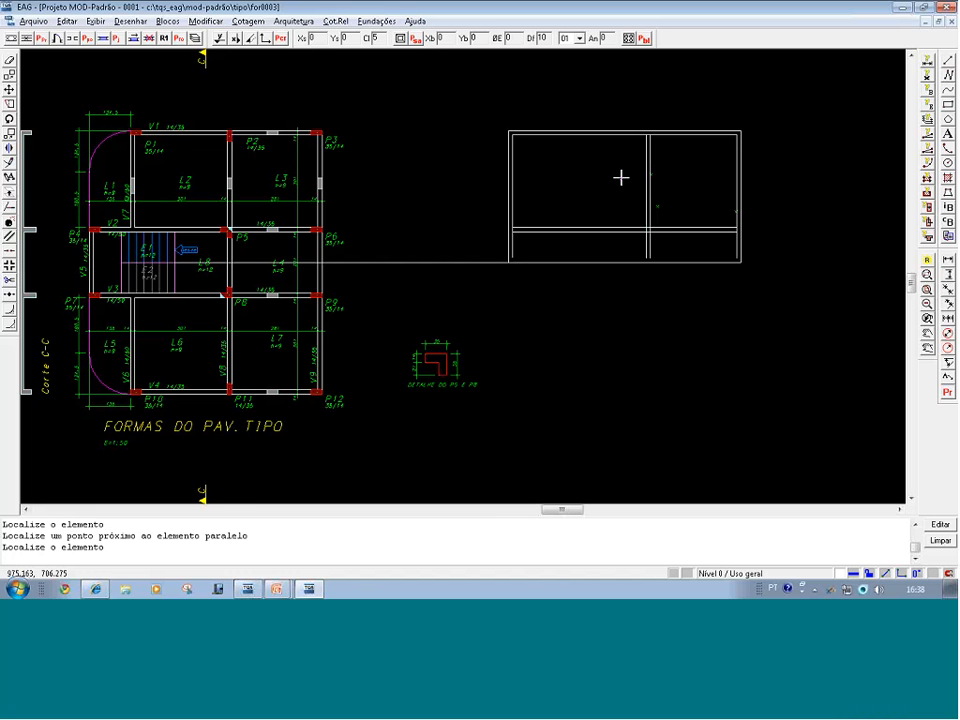
{"action": "key", "text": "Escape"}
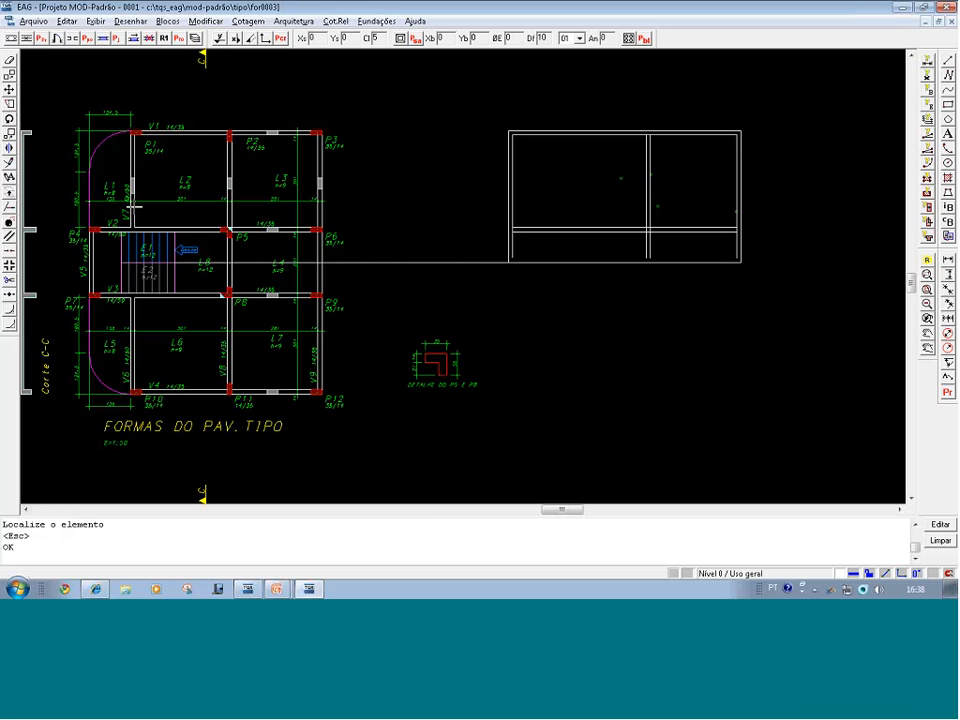
Create a parallel of the vertical pair's left line at a distance of 301 to its left, matching L2's width
{"action": "left_click", "coordinate": [257, 220]}
{"action": "left_click", "coordinate": [122, 197]}
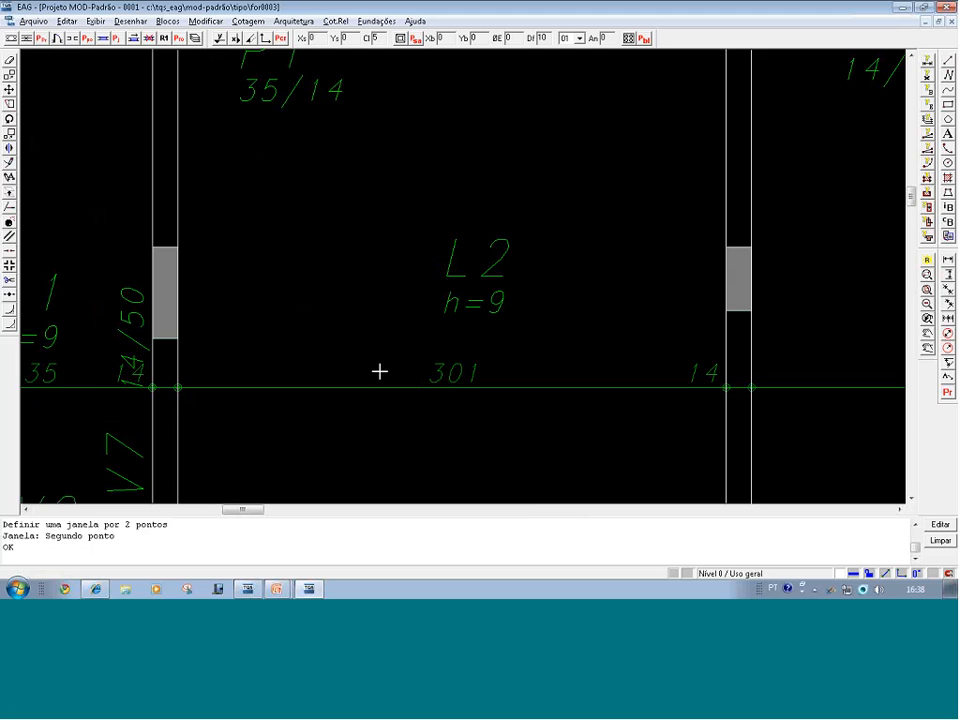
{"action": "key", "text": "shift+F8"}
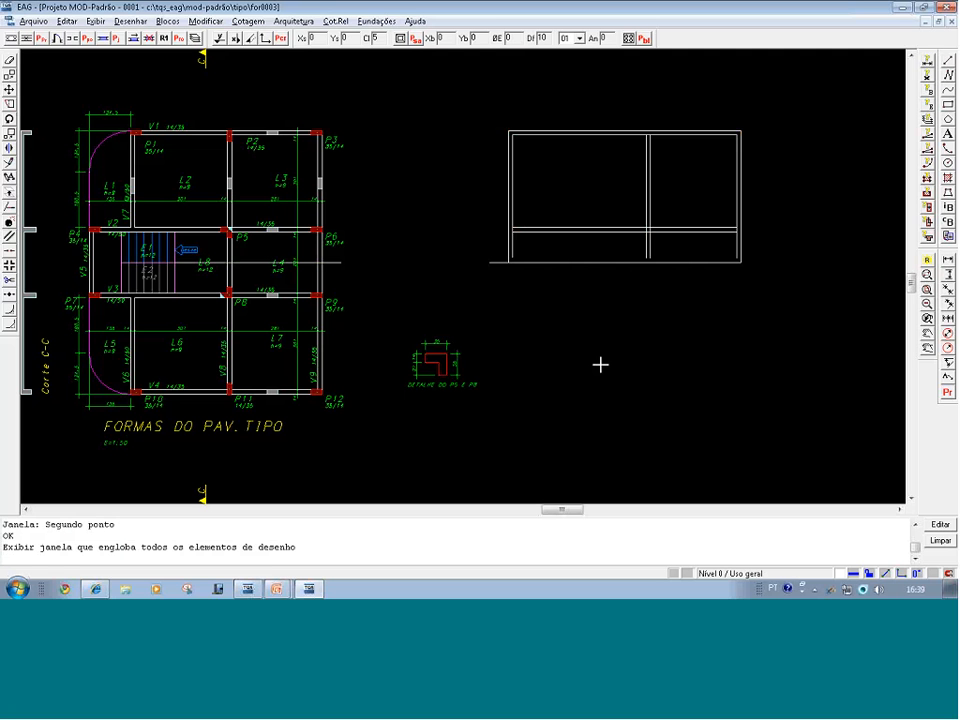
{"action": "key", "text": "shift+F9"}
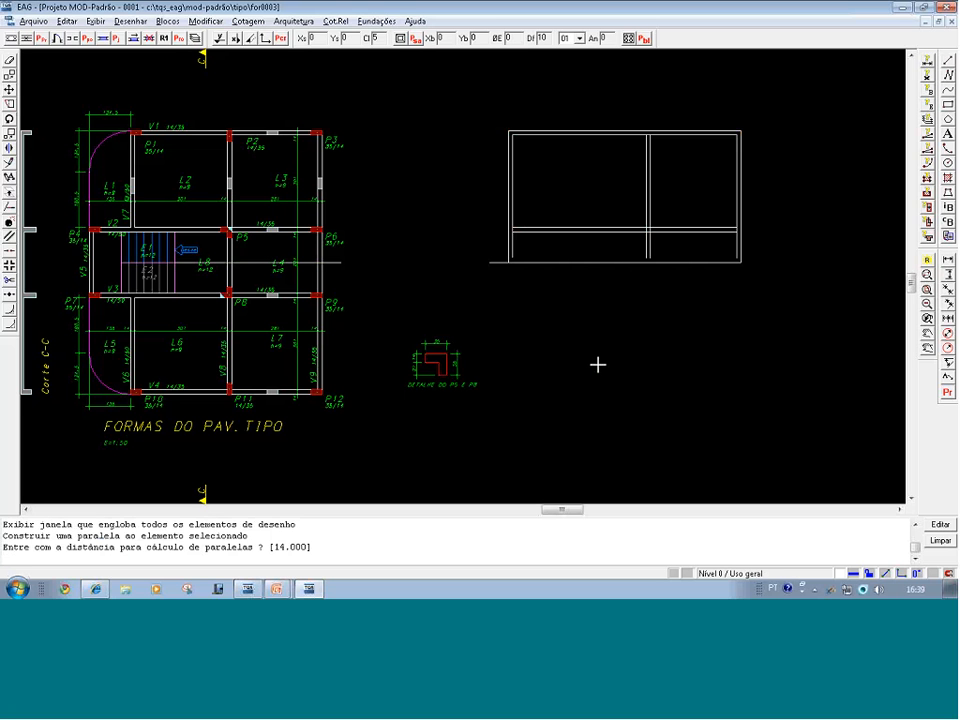
{"action": "type", "text": "301"}
{"action": "key", "text": "Return"}
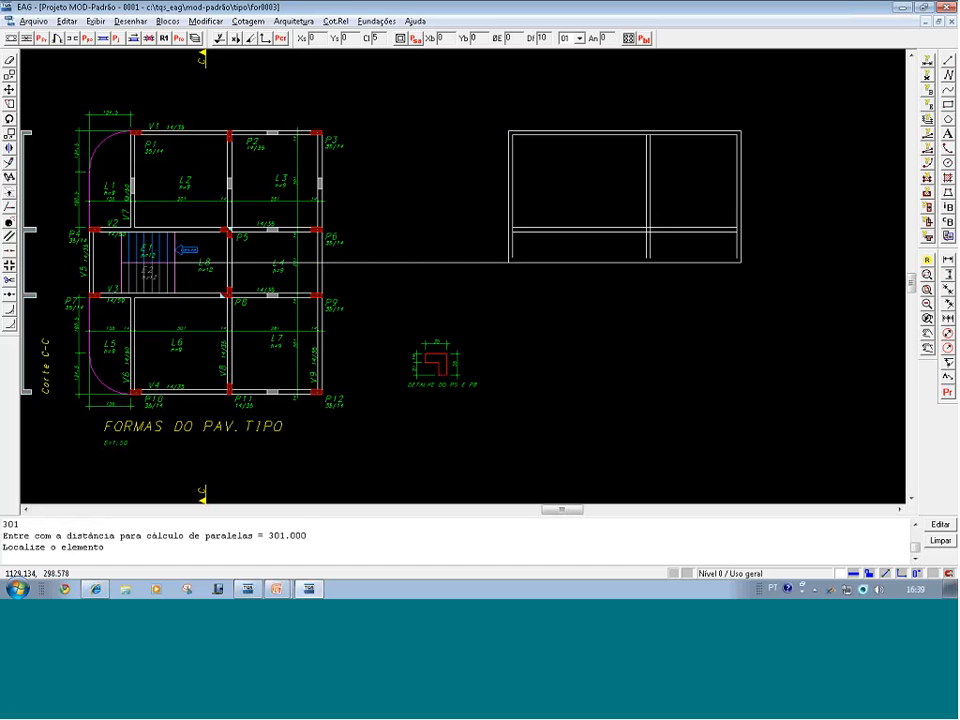
{"action": "key", "text": "F8"}
{"action": "left_click", "coordinate": [666, 297]}
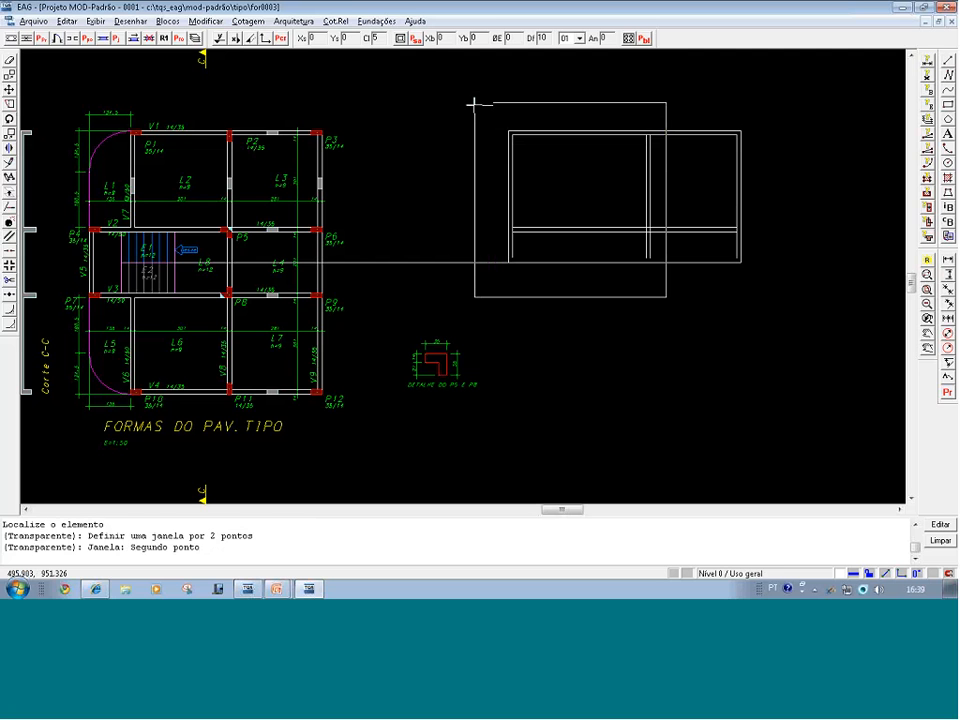
{"action": "left_click", "coordinate": [473, 105]}
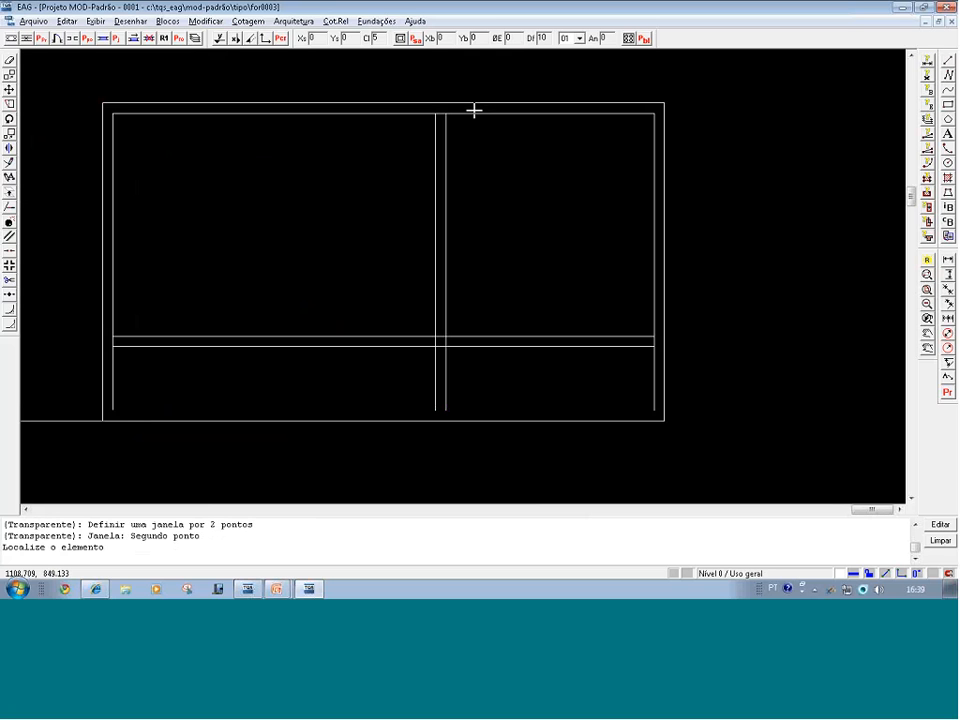
{"action": "left_click", "coordinate": [436, 163]}
{"action": "left_click", "coordinate": [276, 171]}
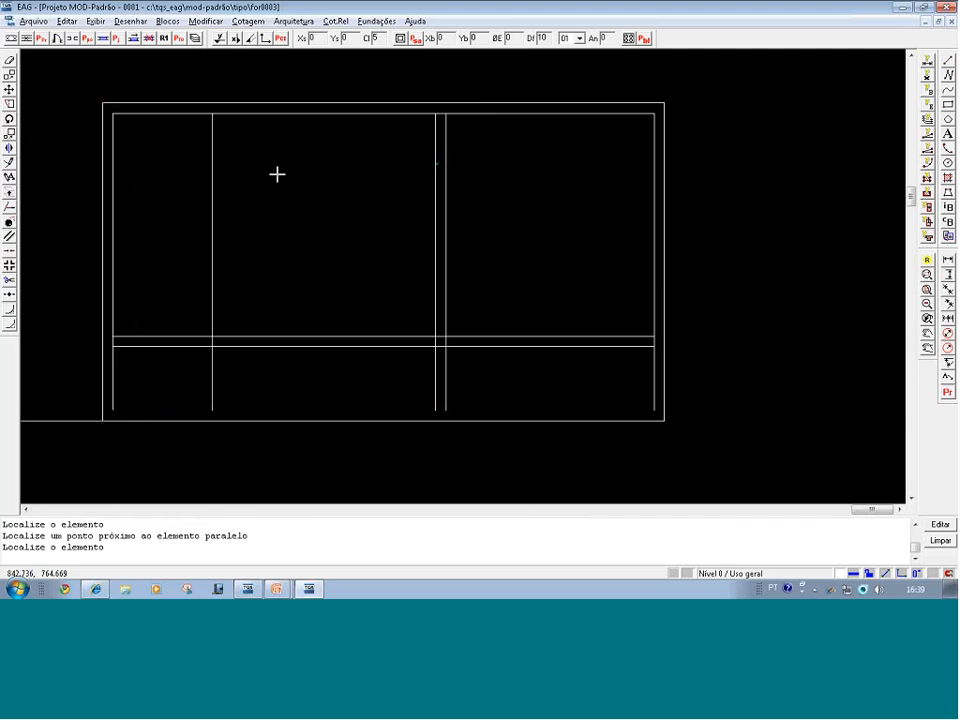
{"action": "key", "text": "Escape"}
Create a parallel of the newest vertical line at a distance of 14 on its left side
{"action": "key", "text": "Return"}
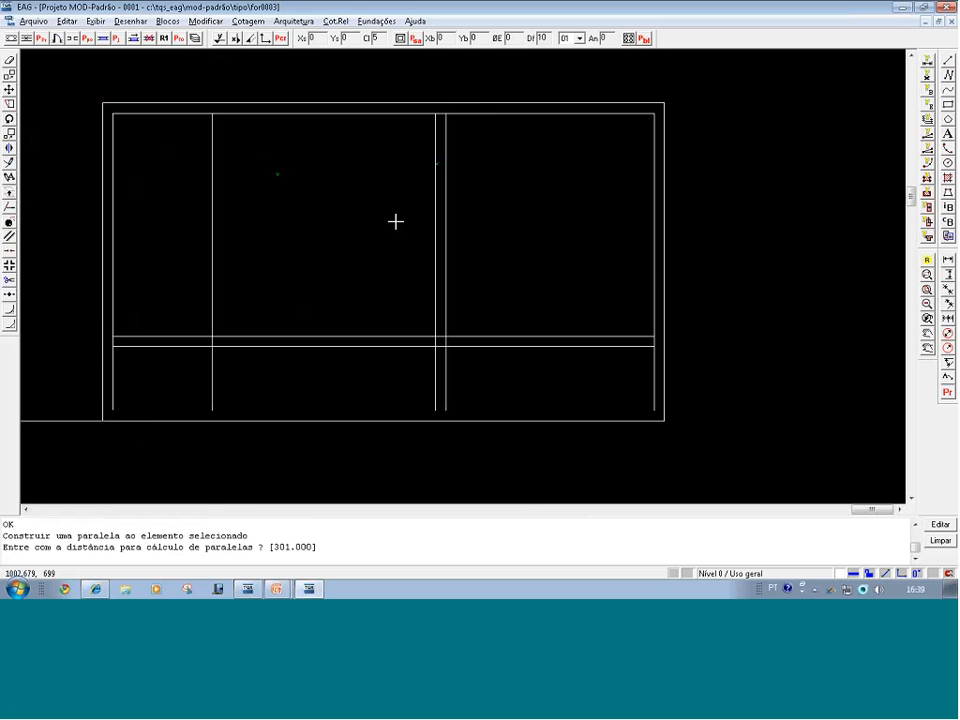
{"action": "type", "text": "14"}
{"action": "key", "text": "Return"}
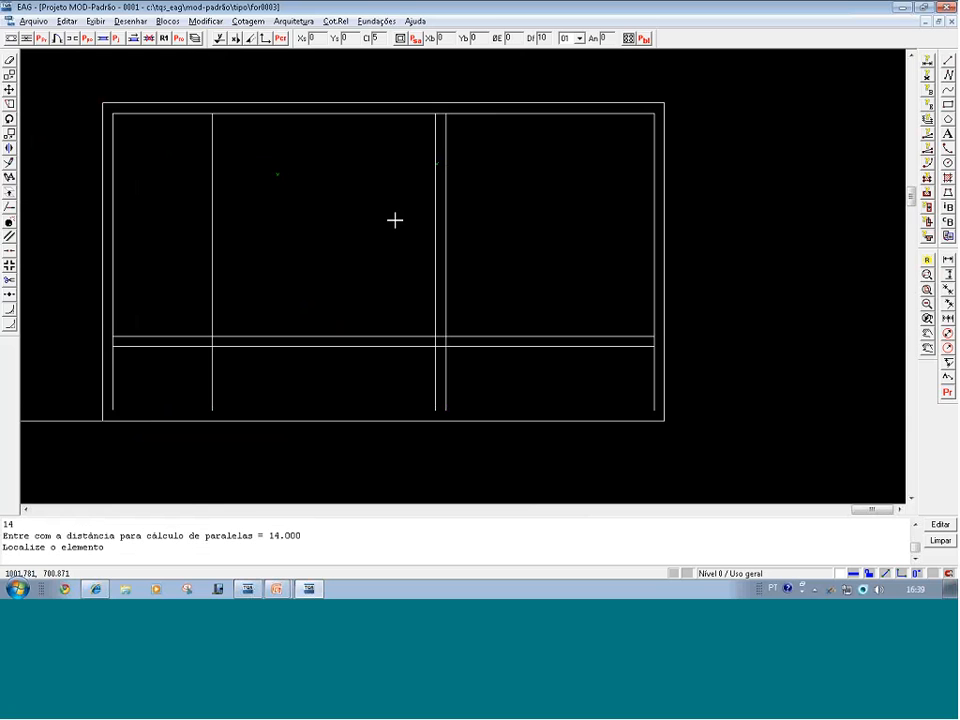
{"action": "left_click", "coordinate": [209, 204]}
{"action": "left_click", "coordinate": [190, 204]}
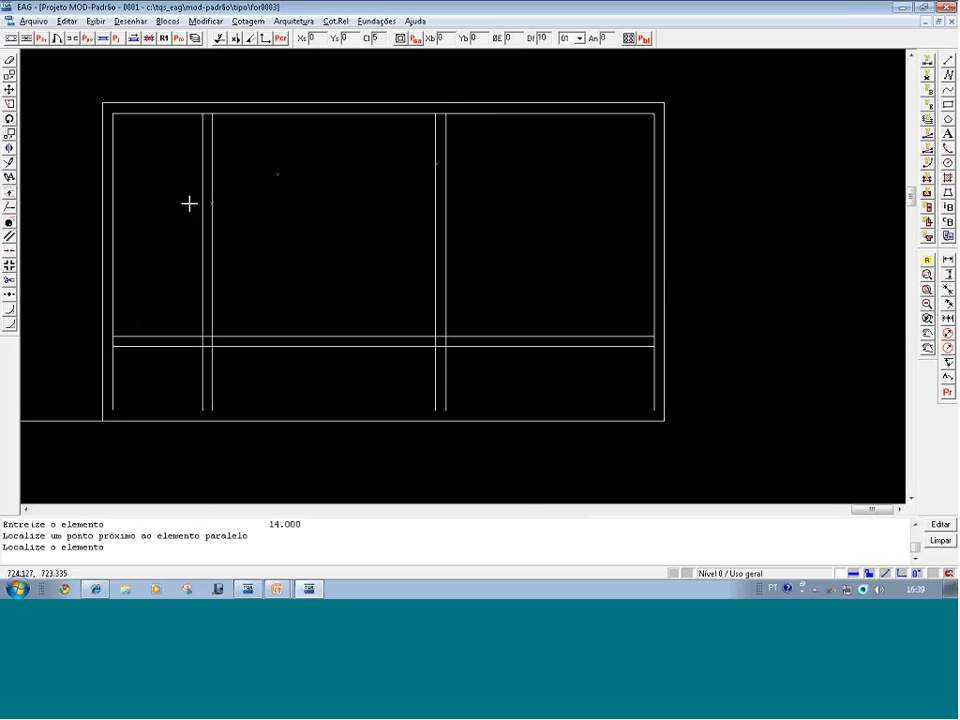
{"action": "key", "text": "Escape"}
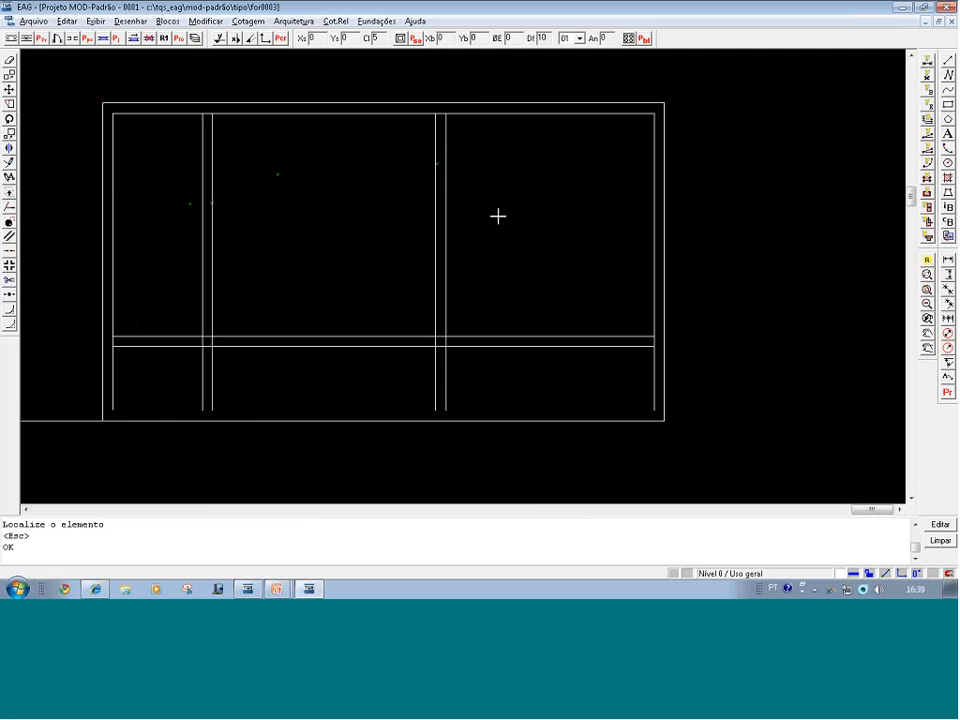
Shorten the inner rectangle's left edge by moving its upper endpoint down to the left end of the lower line of the horizontal pair
{"action": "key", "text": "shift+F8"}
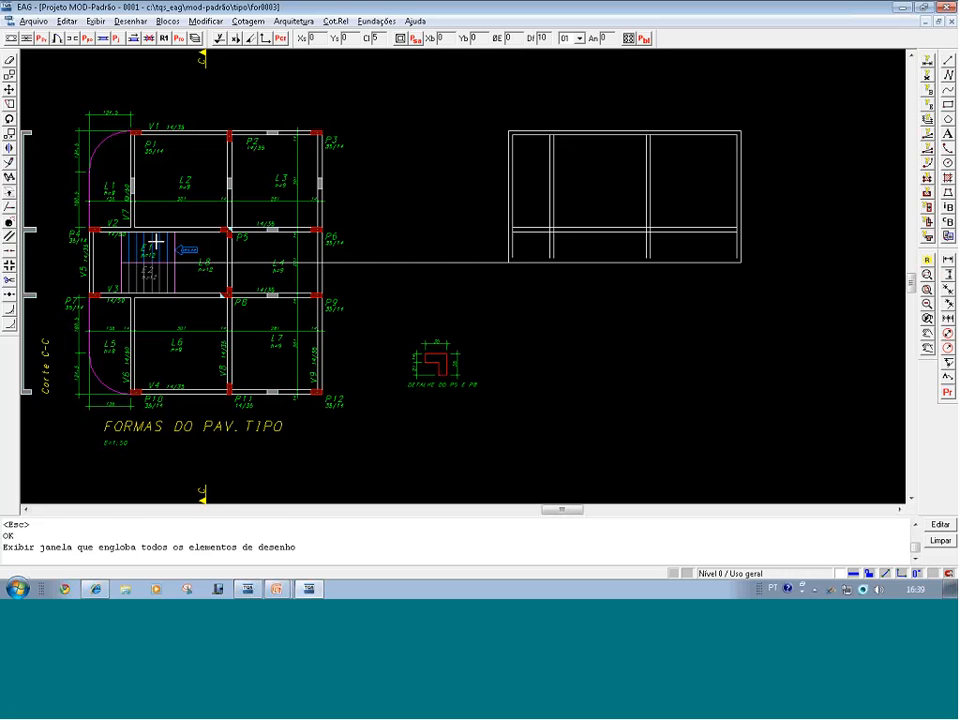
{"action": "key", "text": "F8"}
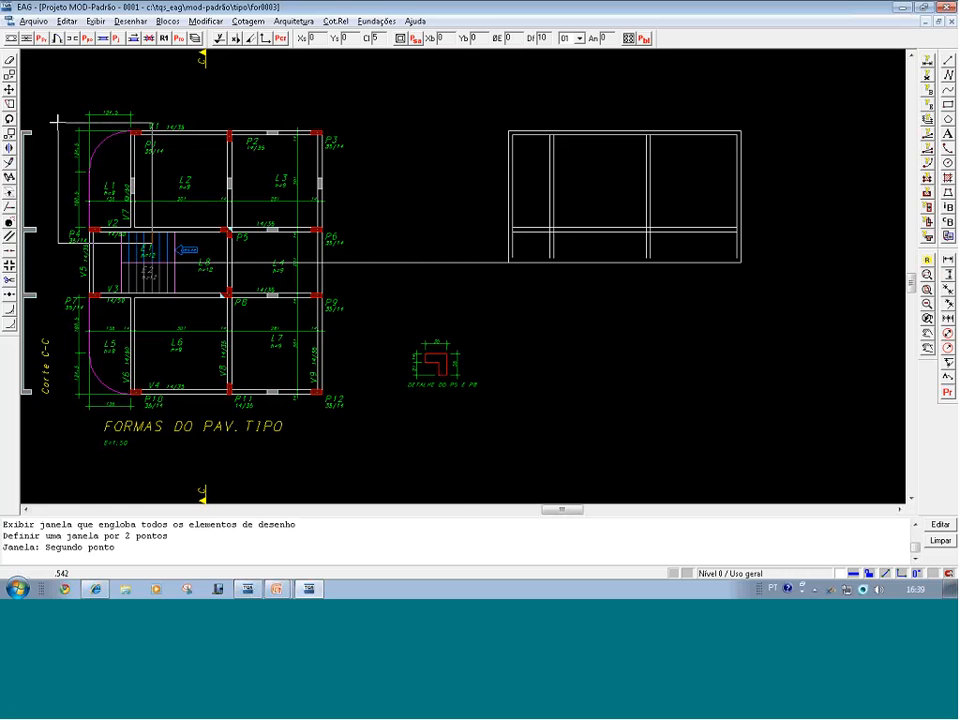
{"action": "left_click", "coordinate": [100, 118]}
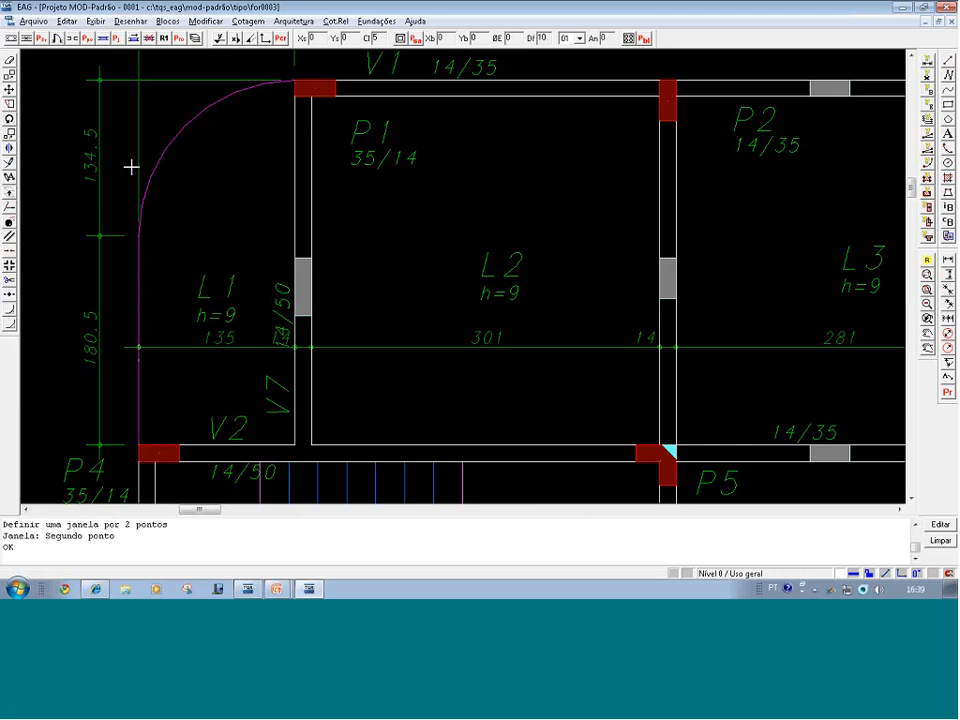
{"action": "scroll", "coordinate": [96, 206], "scroll_direction": "down", "scroll_amount": 2}
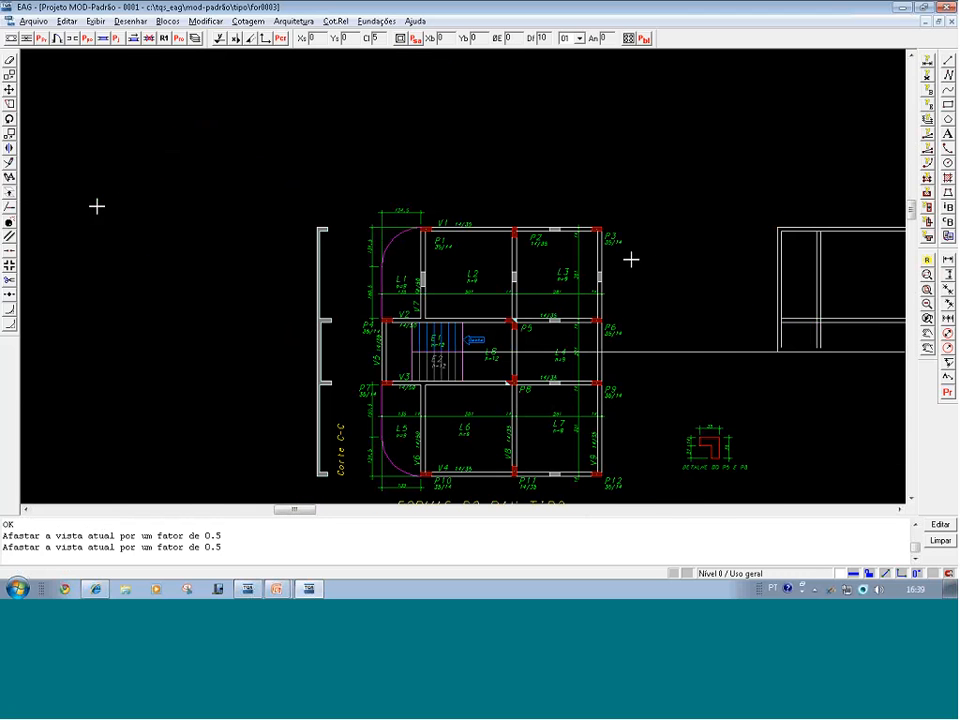
{"action": "key", "text": "F8"}
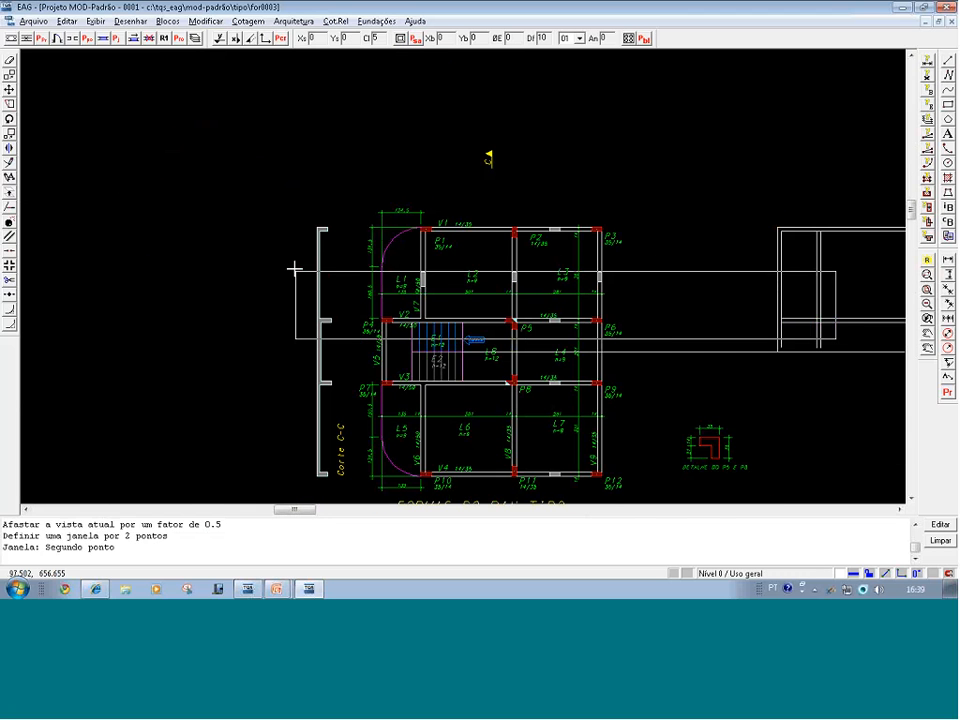
{"action": "left_click", "coordinate": [289, 211]}
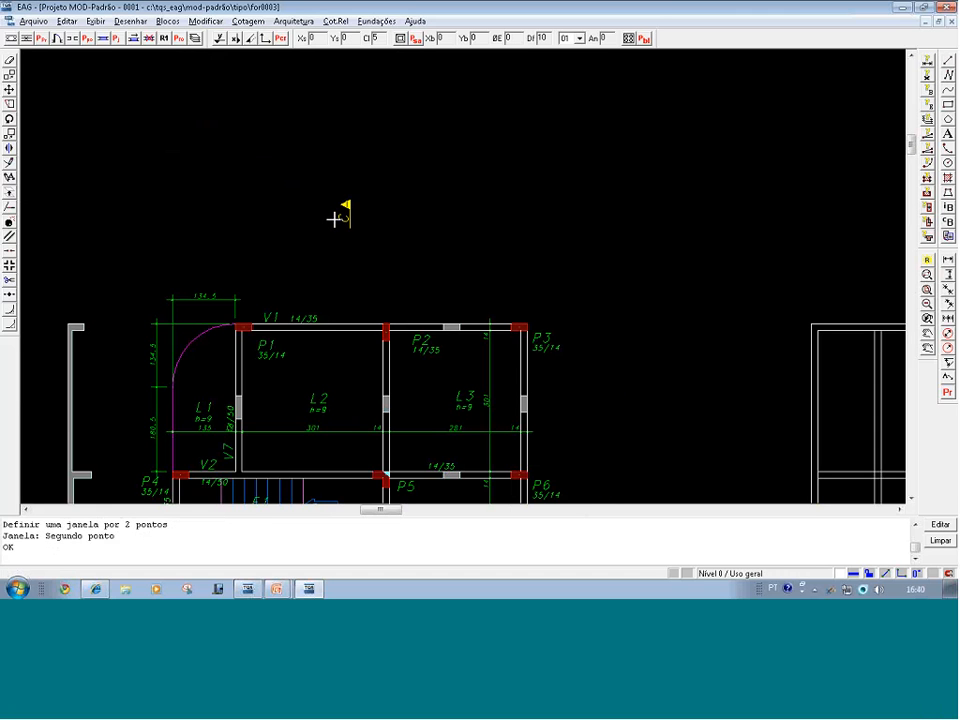
{"action": "left_click", "coordinate": [818, 400]}
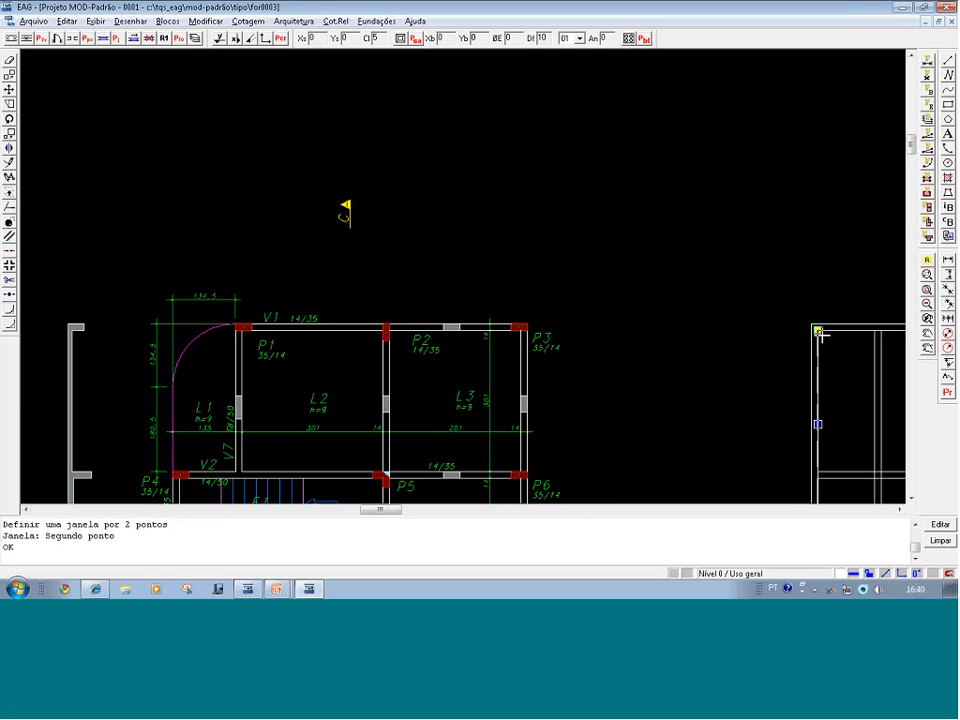
{"action": "left_click", "coordinate": [818, 331]}
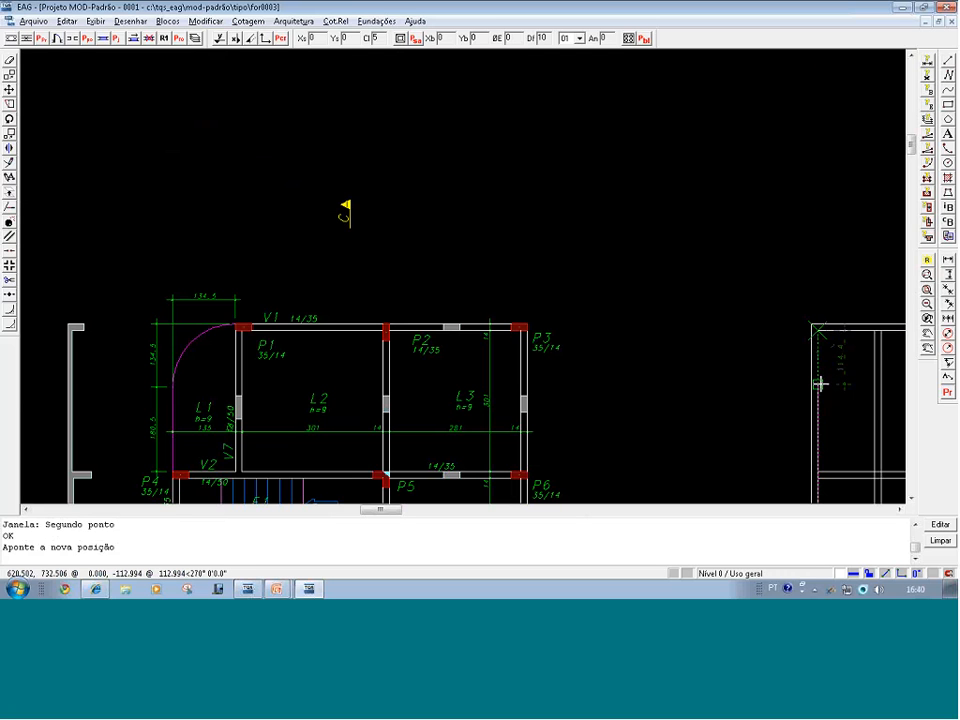
{"action": "left_click", "coordinate": [818, 468]}
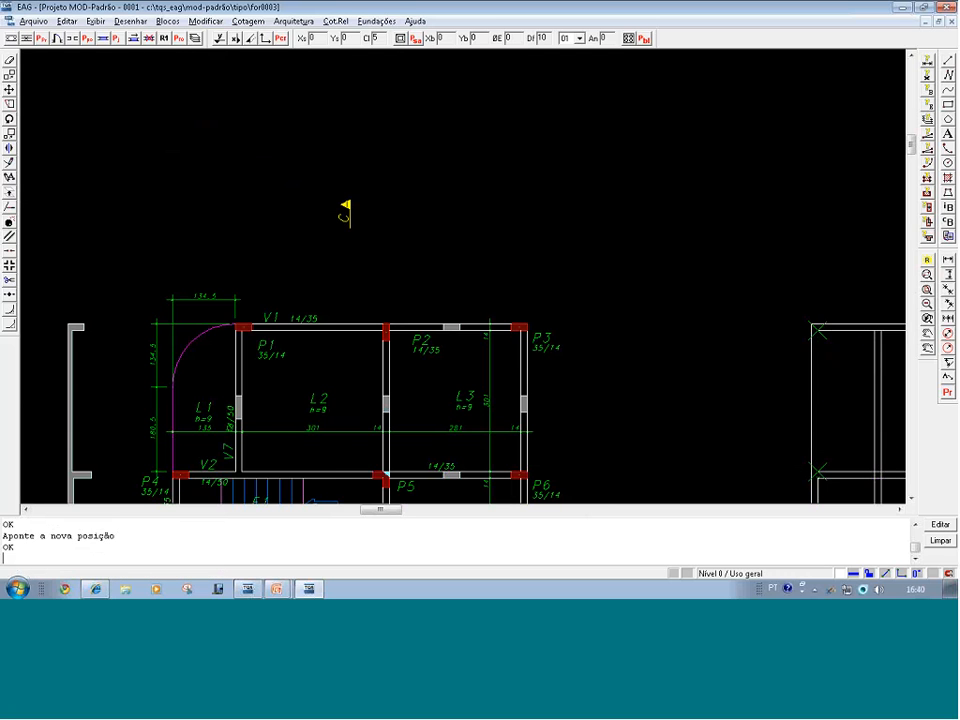
With orthogonal mode on, extend the upper line of the horizontal pair by its left endpoint to the outer rectangle's left edge
{"action": "scroll", "coordinate": [439, 274], "scroll_direction": "down", "scroll_amount": 2}
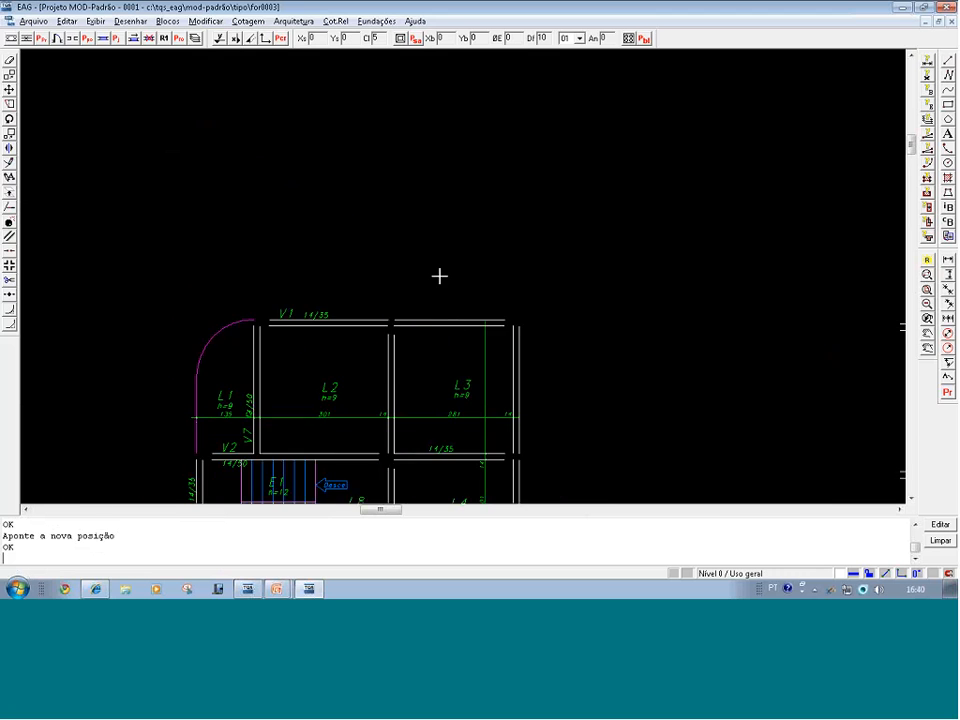
{"action": "scroll", "coordinate": [720, 498], "scroll_direction": "up", "scroll_amount": 1}
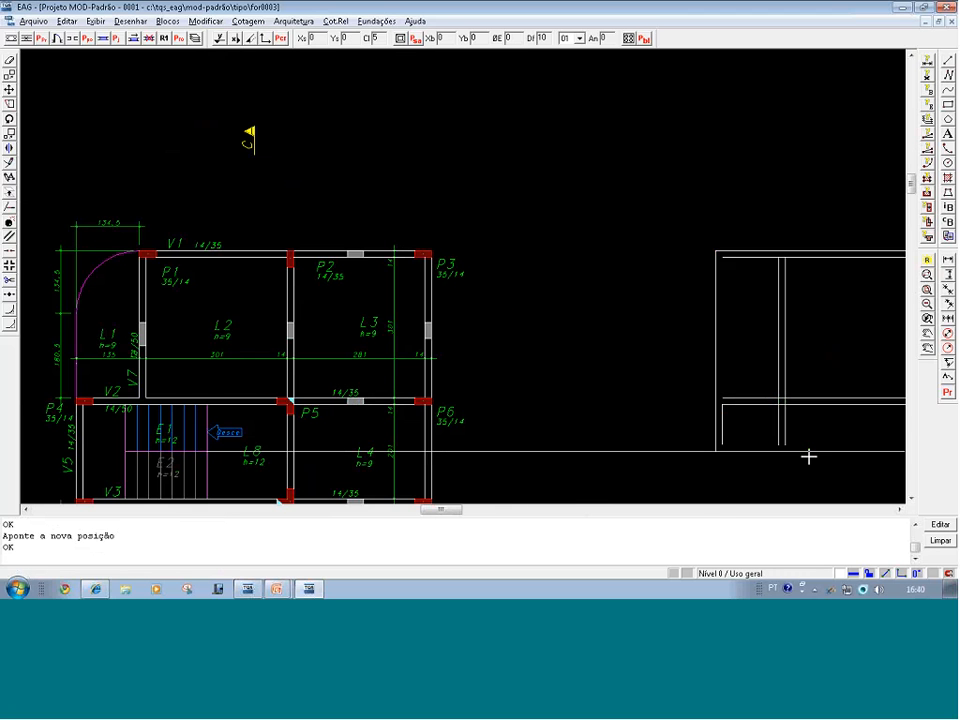
{"action": "scroll", "coordinate": [800, 453], "scroll_direction": "up", "scroll_amount": 2}
{"action": "scroll", "coordinate": [751, 429], "scroll_direction": "up", "scroll_amount": 2}
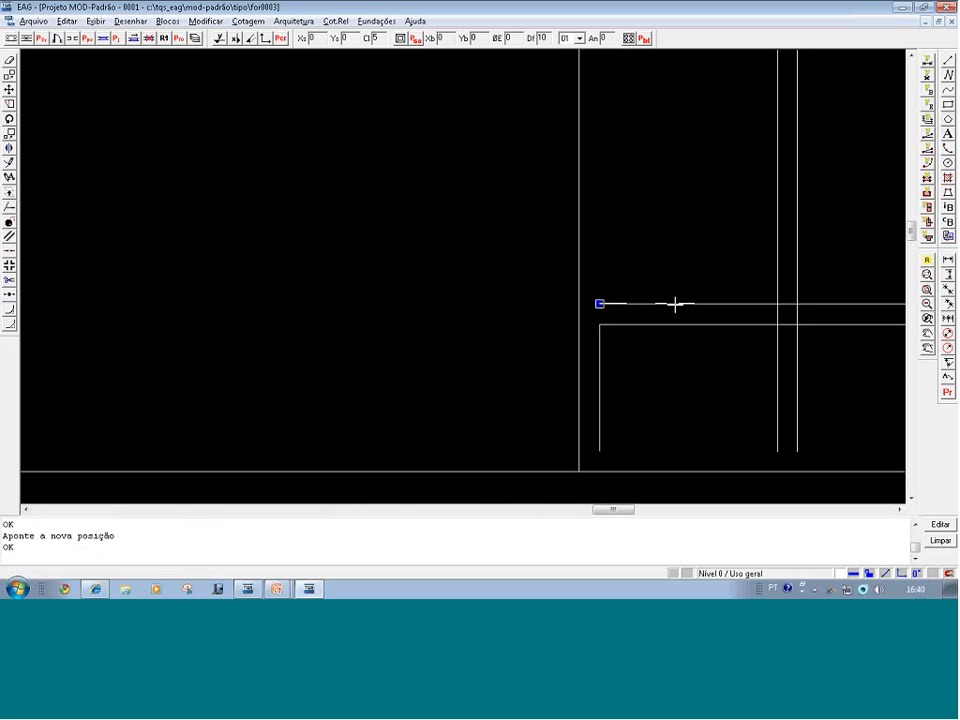
{"action": "left_click", "coordinate": [598, 303]}
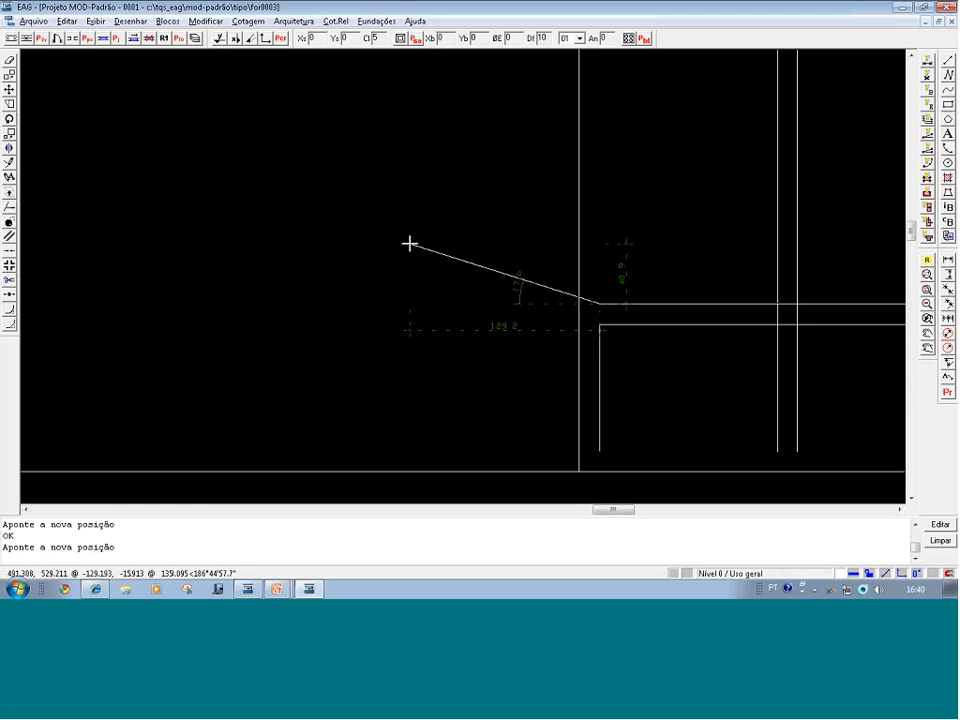
{"action": "key", "text": "F8"}
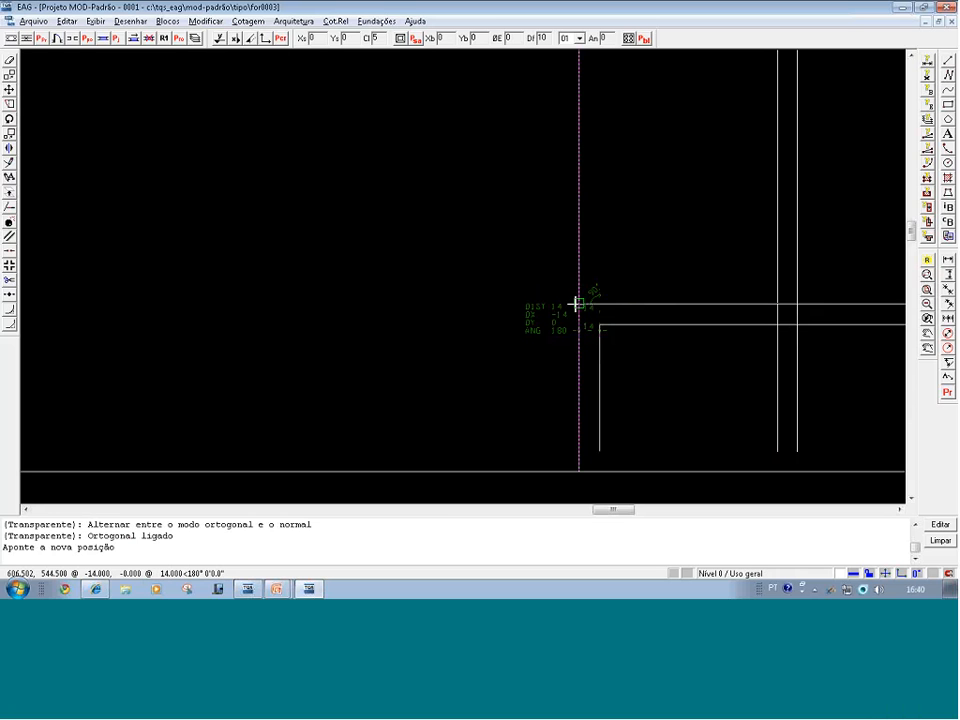
{"action": "left_click", "coordinate": [578, 303]}
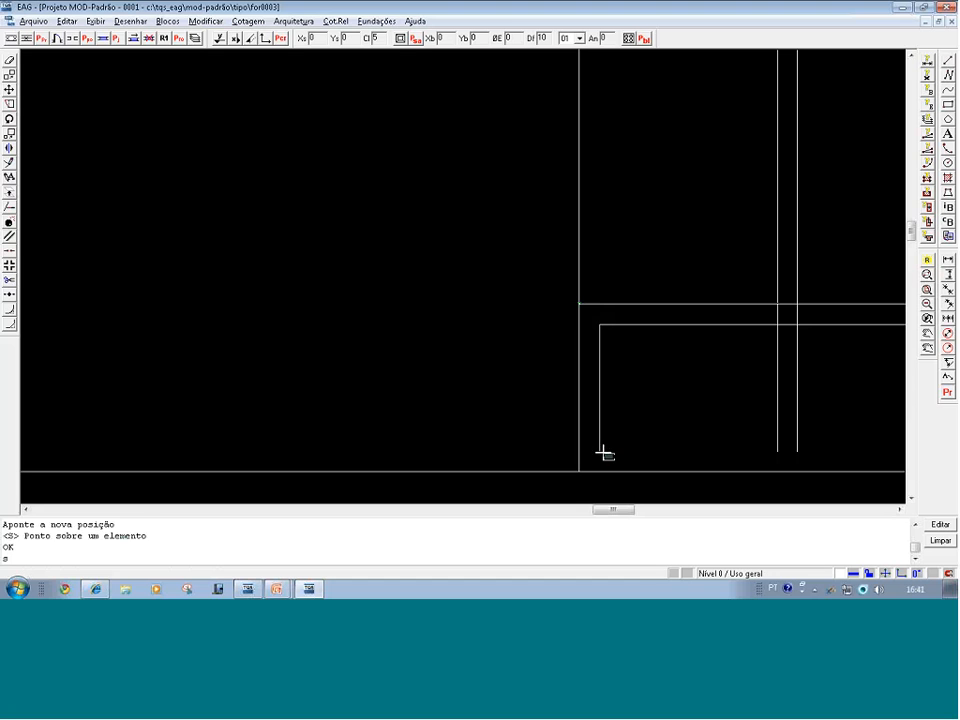
Extend the shortened inner left vertical line by its lower endpoint to a point on the outer rectangle's bottom edge
{"action": "left_click_drag", "start_coordinate": [604, 454], "coordinate": [594, 441]}
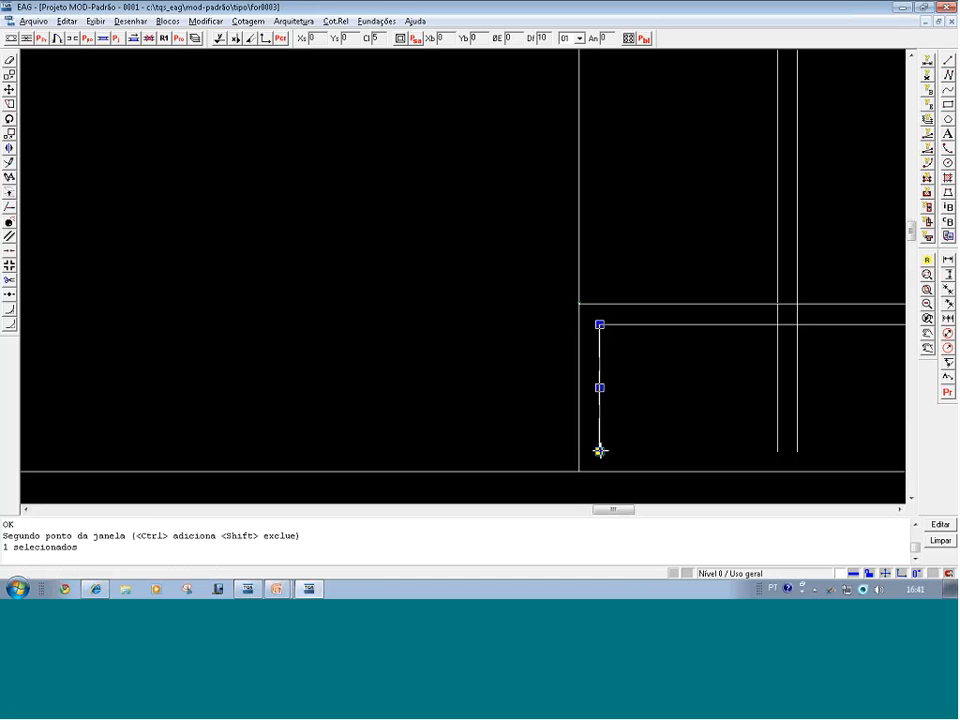
{"action": "left_click", "coordinate": [599, 451]}
{"action": "left_click", "coordinate": [599, 451]}
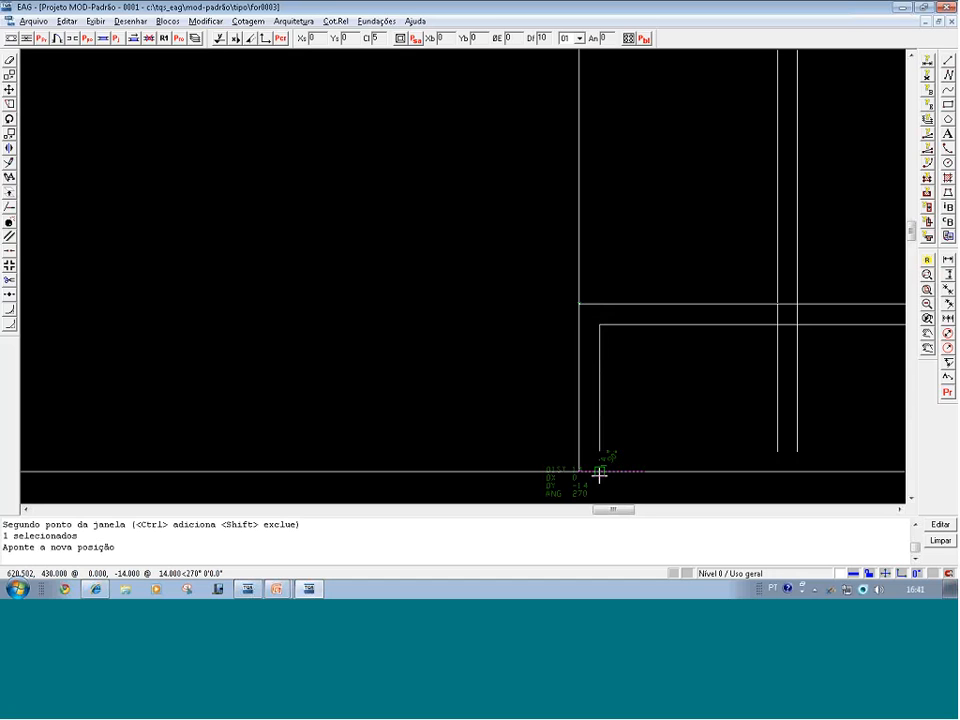
{"action": "key", "text": "s"}
{"action": "left_click", "coordinate": [600, 472]}
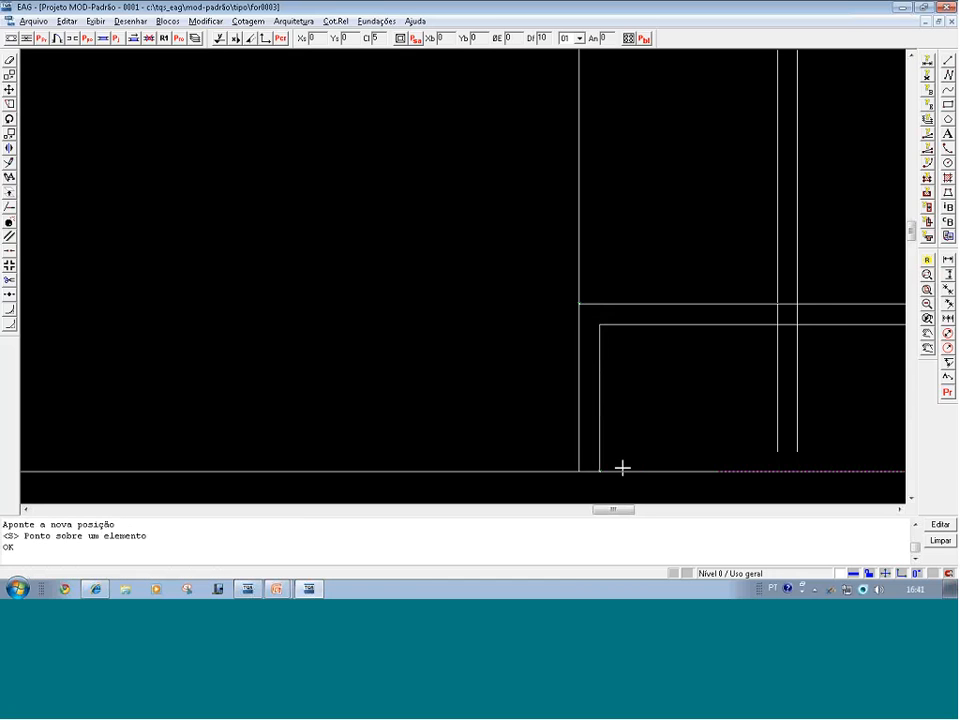
Move only the lower endpoints of the left vertical pair straight up to the upper line of the horizontal pair
{"action": "scroll", "coordinate": [480, 420], "scroll_direction": "up", "scroll_amount": 1}
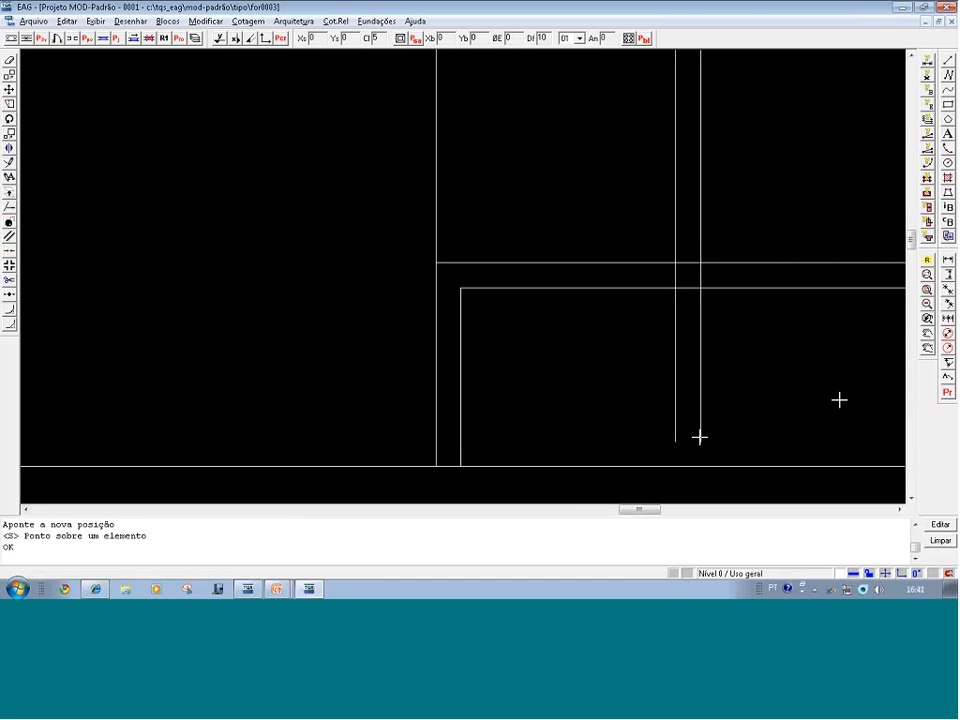
{"action": "scroll", "coordinate": [839, 400], "scroll_direction": "left", "scroll_amount": 5}
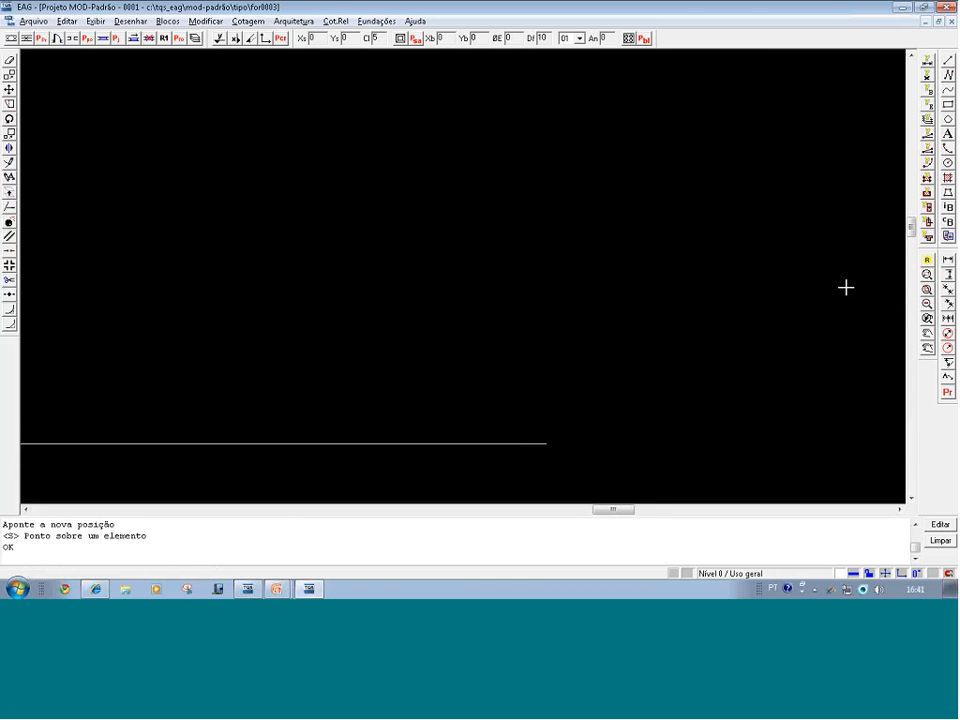
{"action": "scroll", "coordinate": [846, 287], "scroll_direction": "left", "scroll_amount": 5}
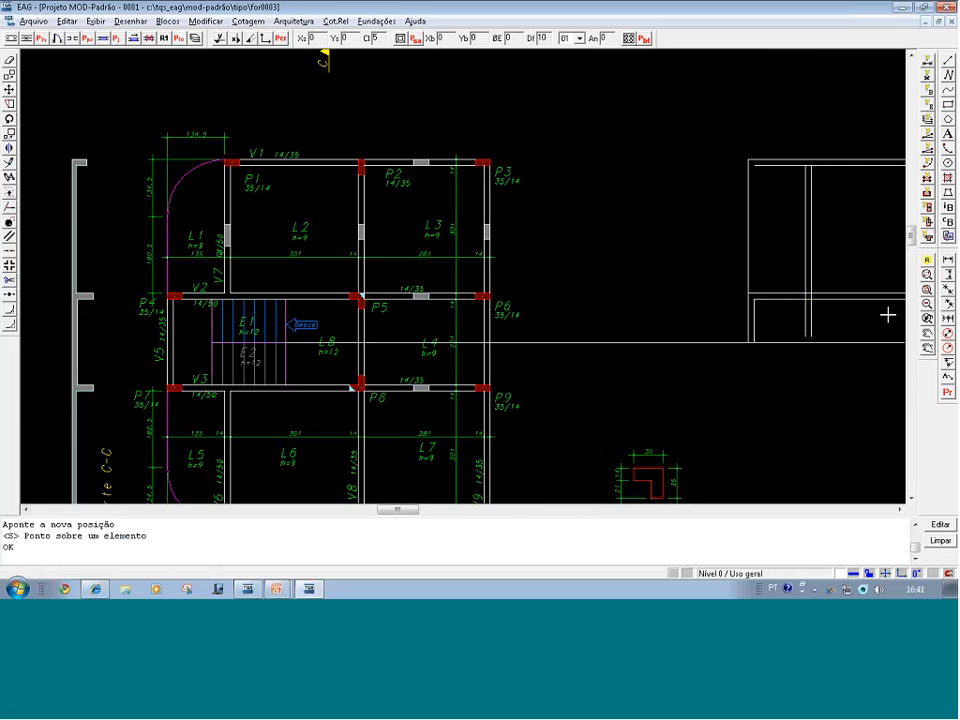
{"action": "scroll", "coordinate": [874, 341], "scroll_direction": "up", "scroll_amount": 3}
{"action": "scroll", "coordinate": [859, 290], "scroll_direction": "up", "scroll_amount": 3}
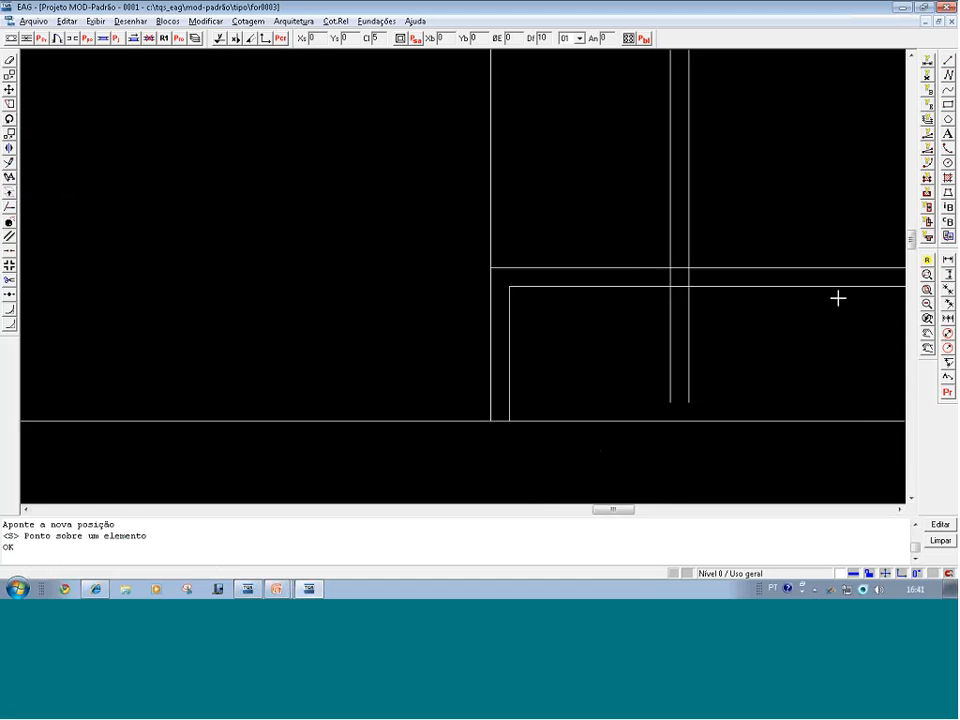
{"action": "scroll", "coordinate": [838, 298], "scroll_direction": "right", "scroll_amount": 3}
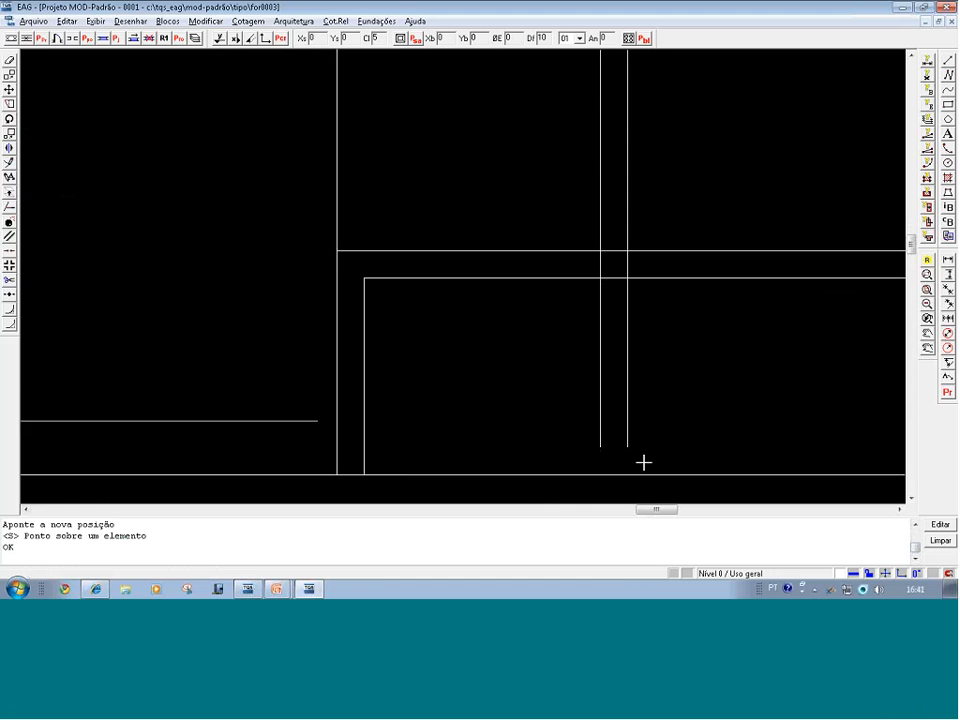
{"action": "key", "text": "Return"}
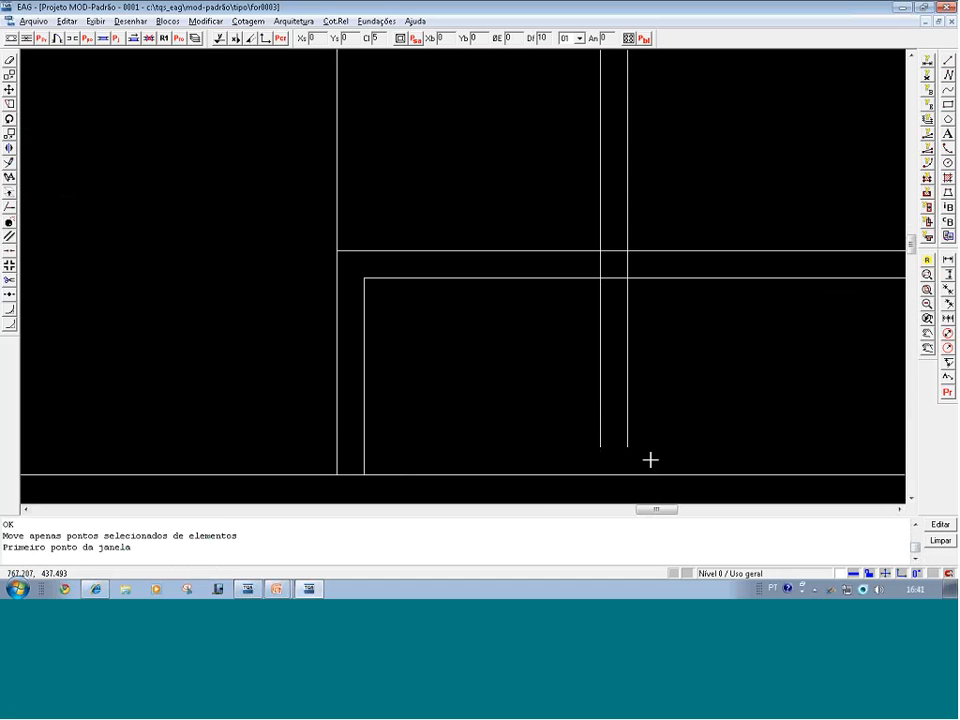
{"action": "left_click", "coordinate": [650, 460]}
{"action": "left_click", "coordinate": [590, 433]}
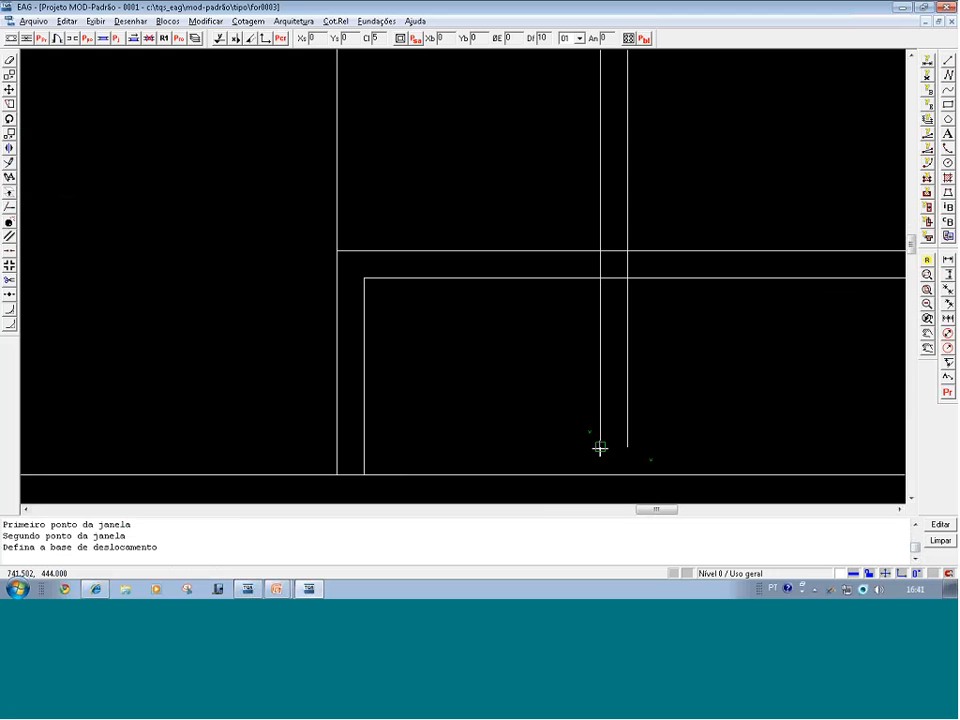
{"action": "left_click", "coordinate": [600, 448]}
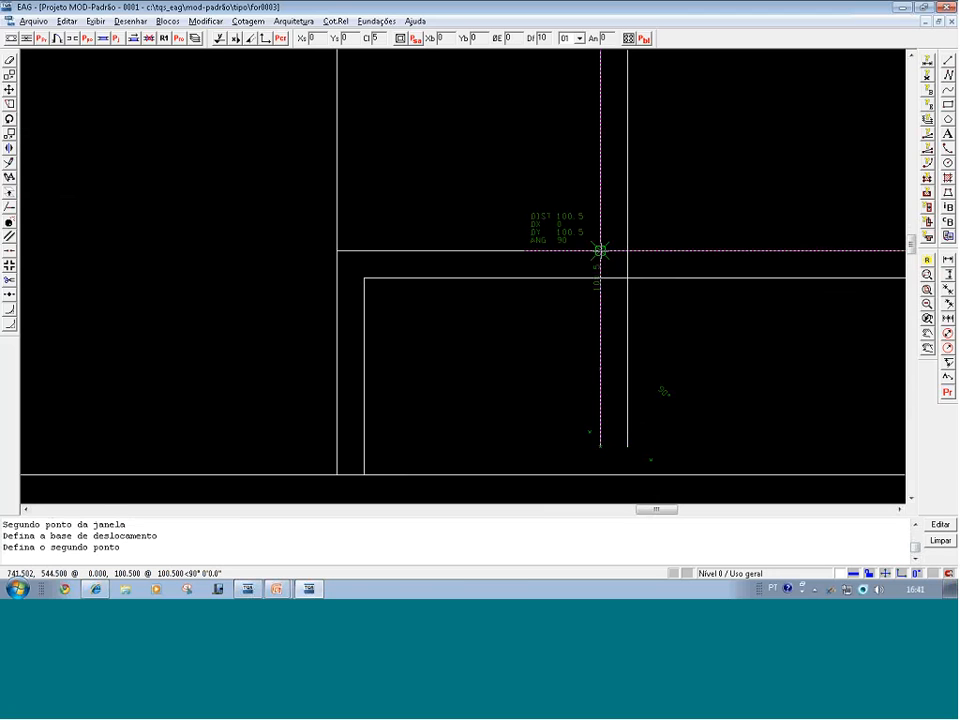
{"action": "left_click", "coordinate": [600, 250]}
{"action": "scroll", "coordinate": [629, 352], "scroll_direction": "down", "scroll_amount": 1}
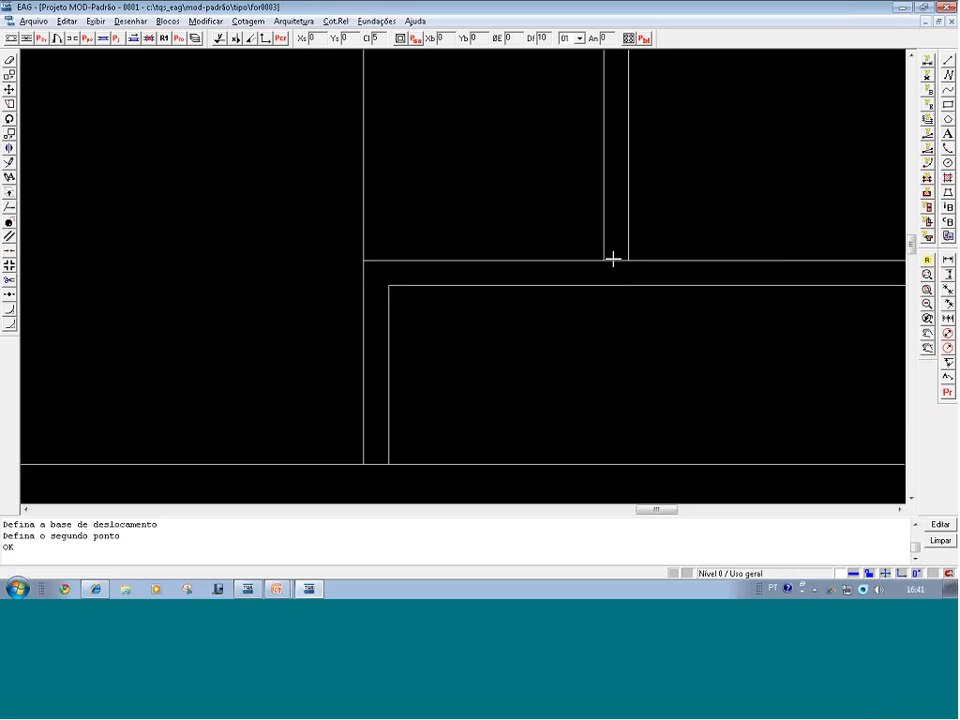
Clean the intersection by removing the upper horizontal line's segment between the two lines of the left vertical pair
{"action": "left_click", "coordinate": [9, 266]}
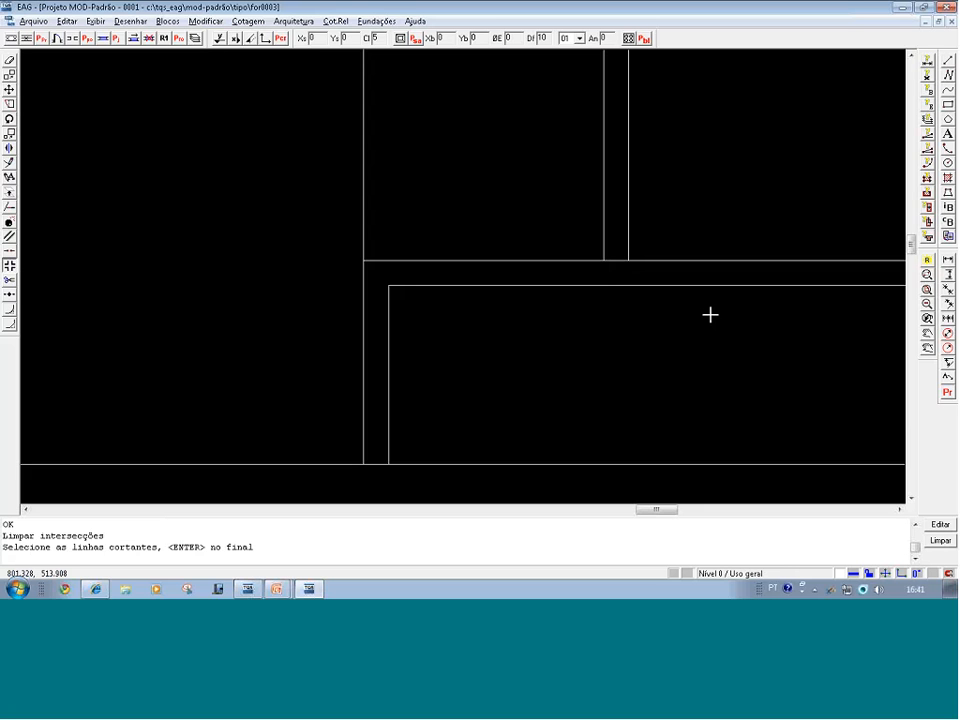
{"action": "left_click", "coordinate": [603, 241]}
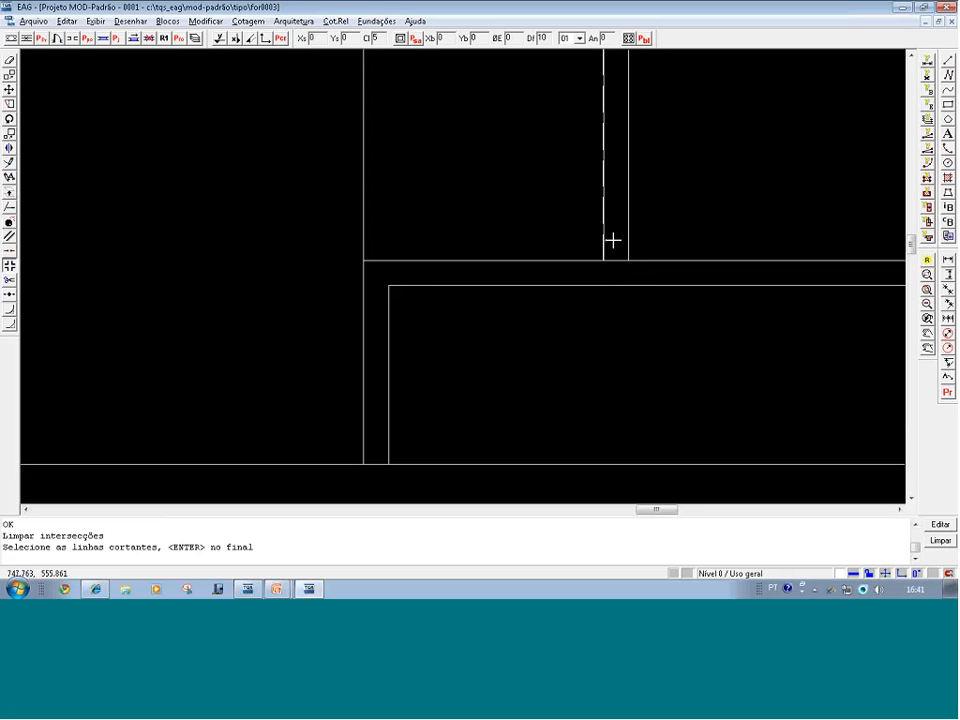
{"action": "left_click", "coordinate": [628, 240]}
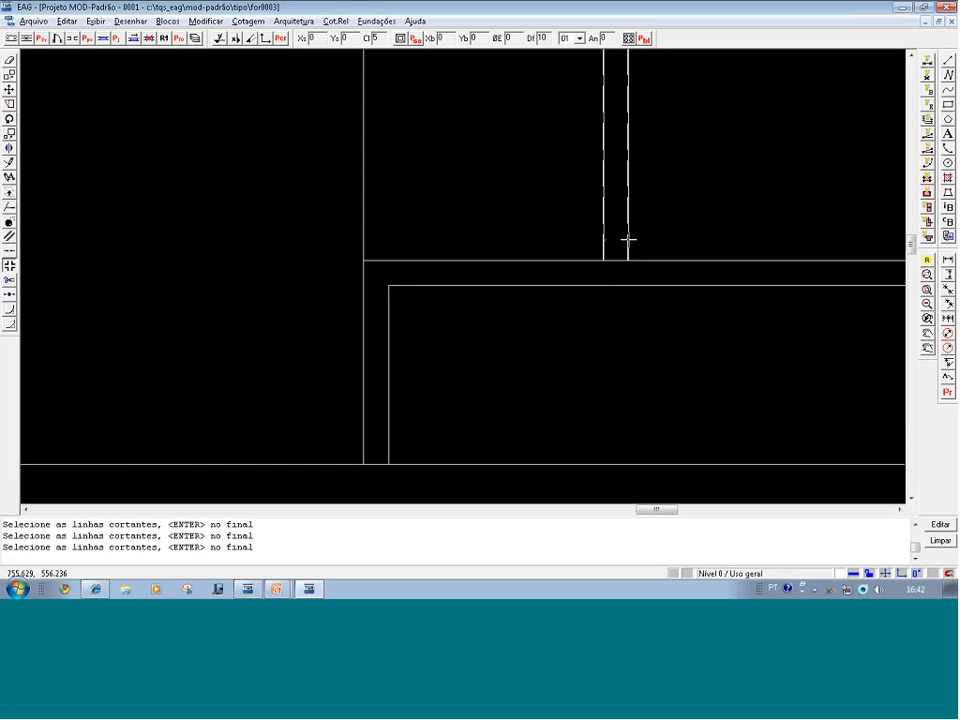
{"action": "key", "text": "Return"}
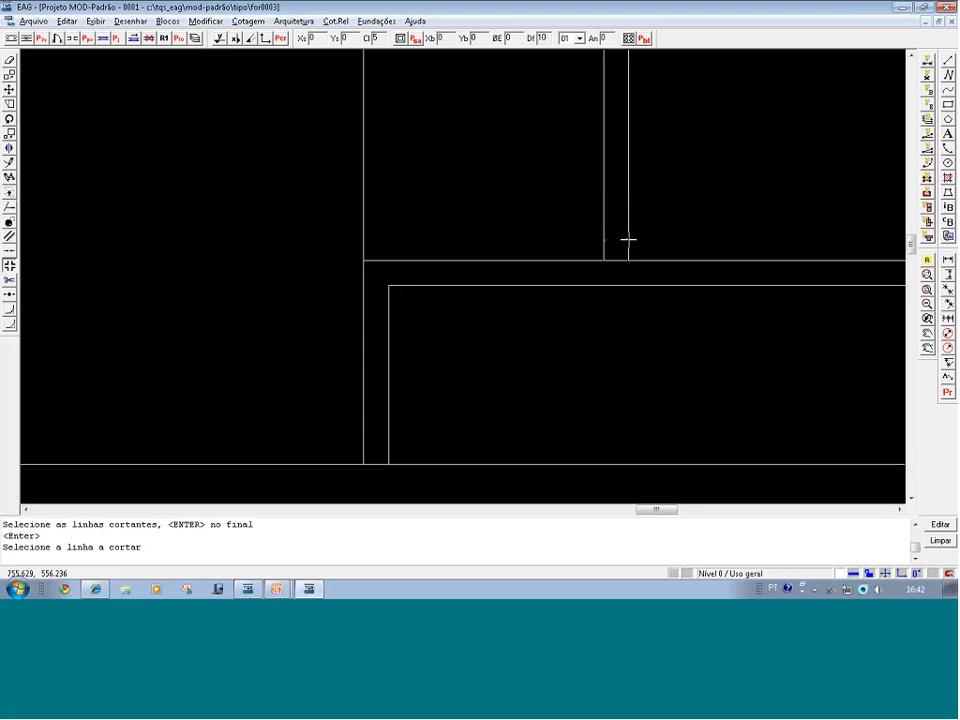
{"action": "left_click", "coordinate": [616, 261]}
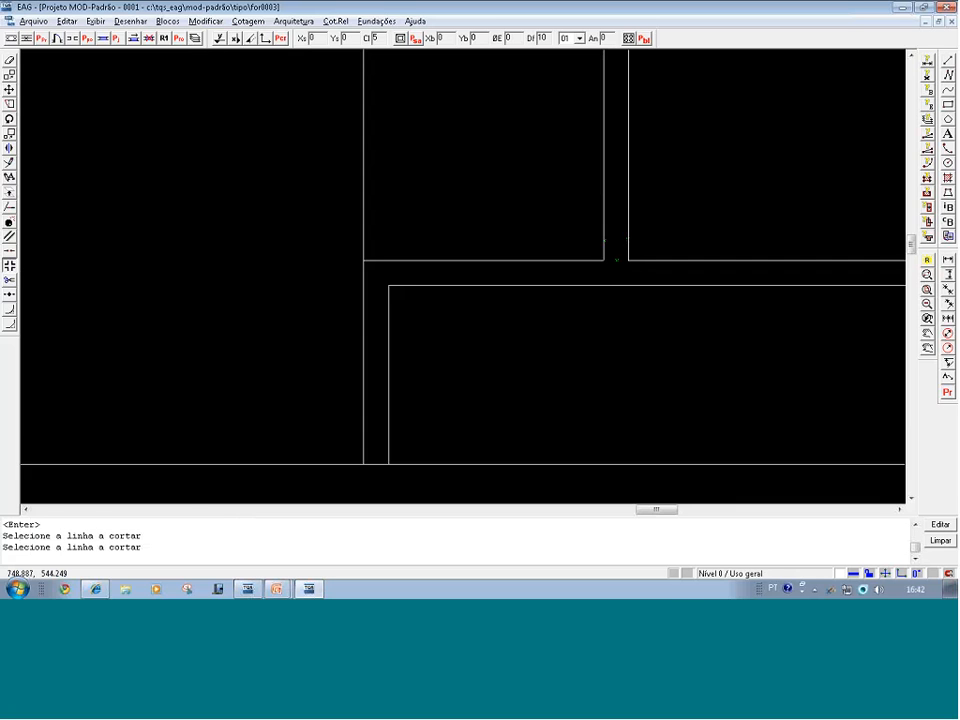
Remove the part of the inner rectangle's top line that lies left of the left vertical pair
{"action": "scroll", "coordinate": [725, 364], "scroll_direction": "down", "scroll_amount": 1}
{"action": "scroll", "coordinate": [772, 367], "scroll_direction": "down", "scroll_amount": 4}
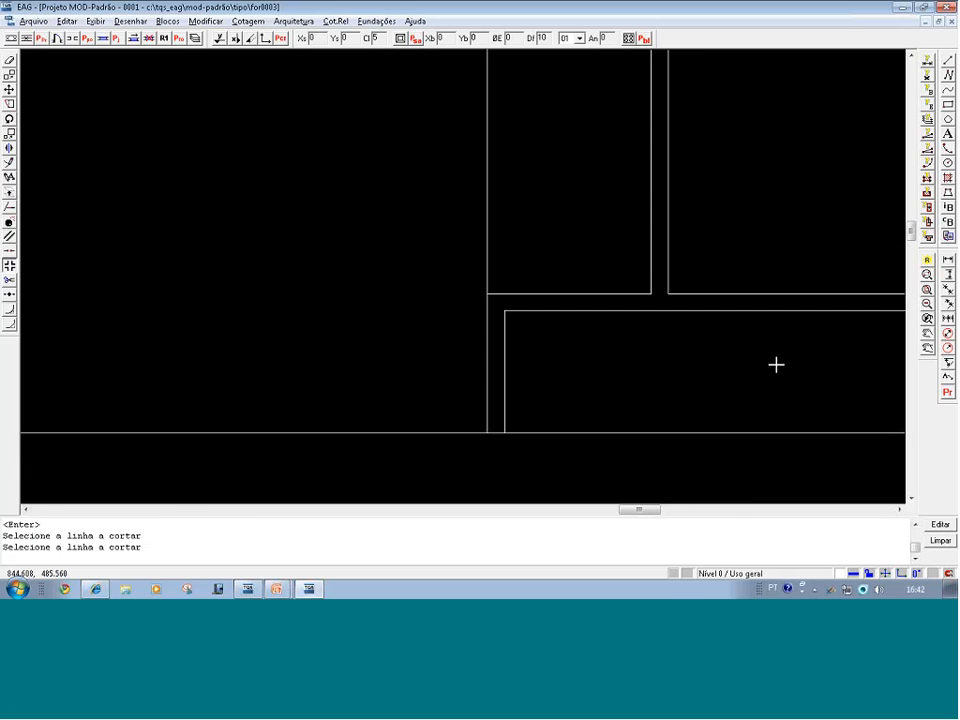
{"action": "scroll", "coordinate": [813, 363], "scroll_direction": "down", "scroll_amount": 2}
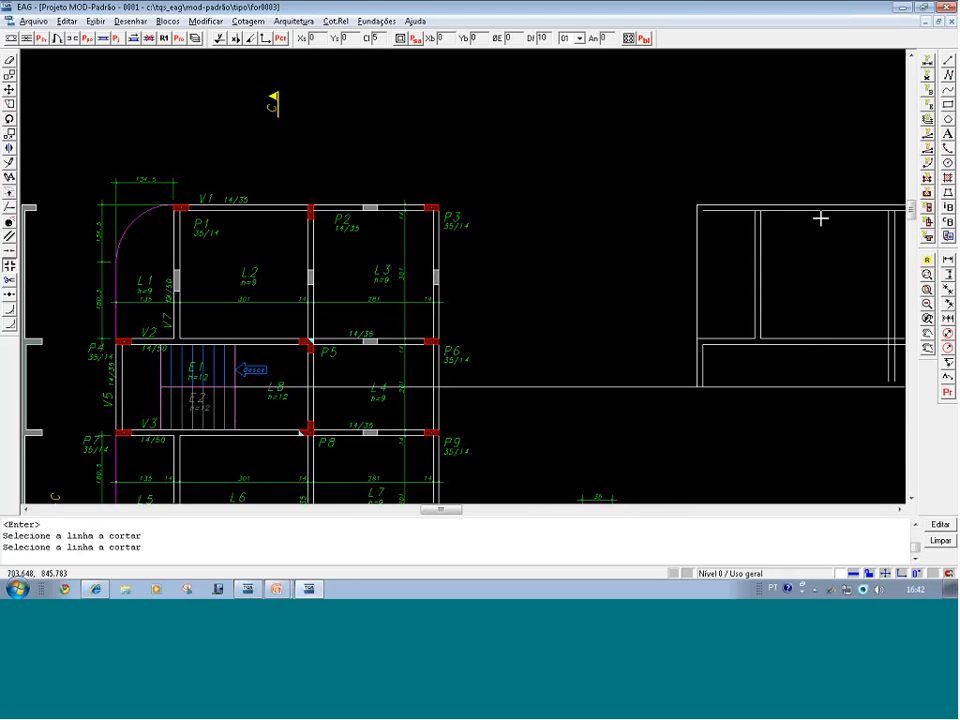
{"action": "key", "text": "F8"}
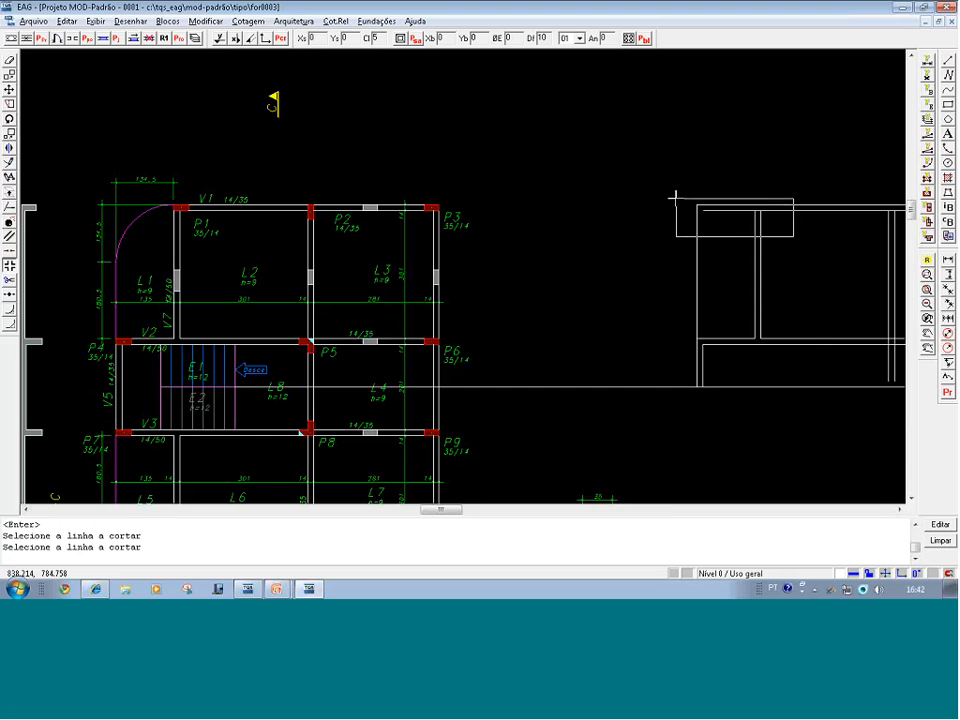
{"action": "left_click", "coordinate": [675, 198]}
{"action": "left_click", "coordinate": [534, 333]}
{"action": "left_click", "coordinate": [513, 289]}
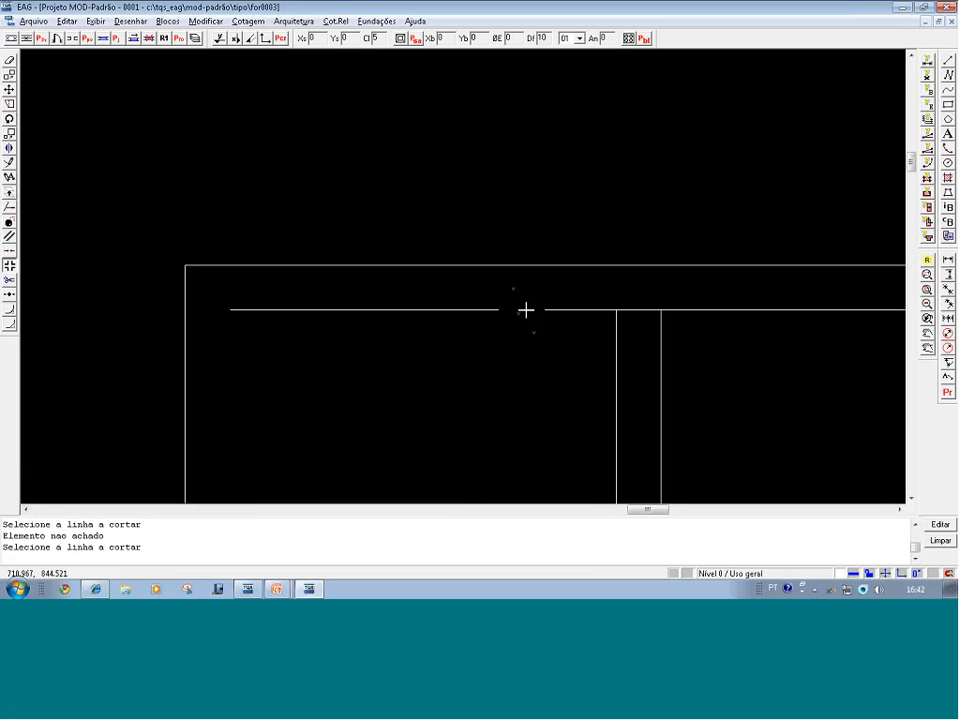
{"action": "key", "text": "Escape"}
Extend the left line of the vertical pair by its upper endpoint to a point on the outer rectangle's top edge
{"action": "scroll", "coordinate": [540, 250], "scroll_direction": "down", "scroll_amount": 6}
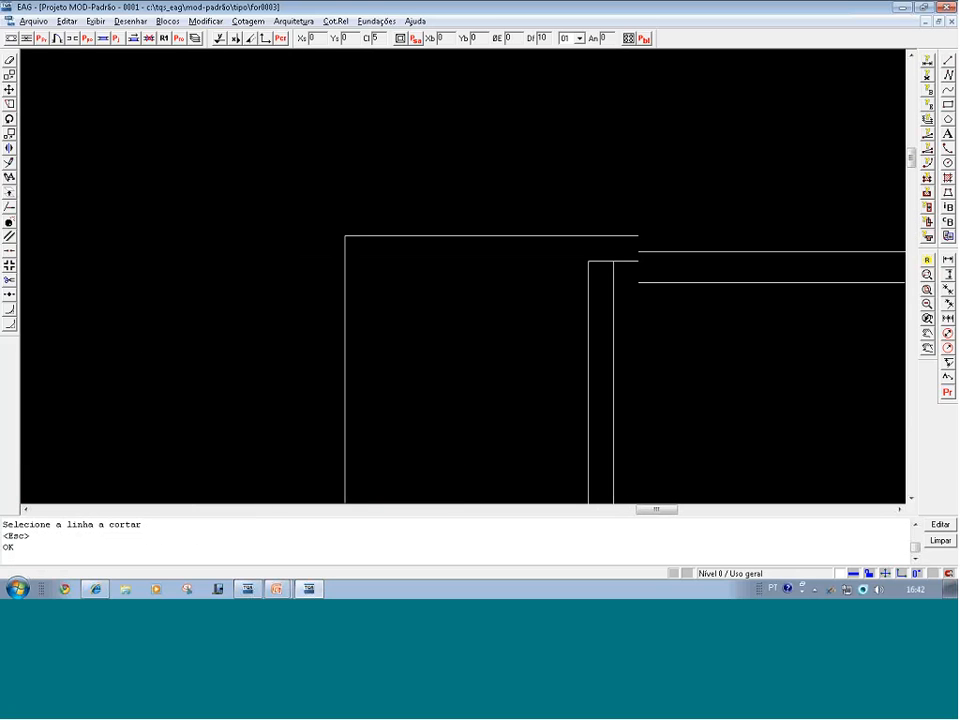
{"action": "scroll", "coordinate": [590, 160], "scroll_direction": "down", "scroll_amount": 1}
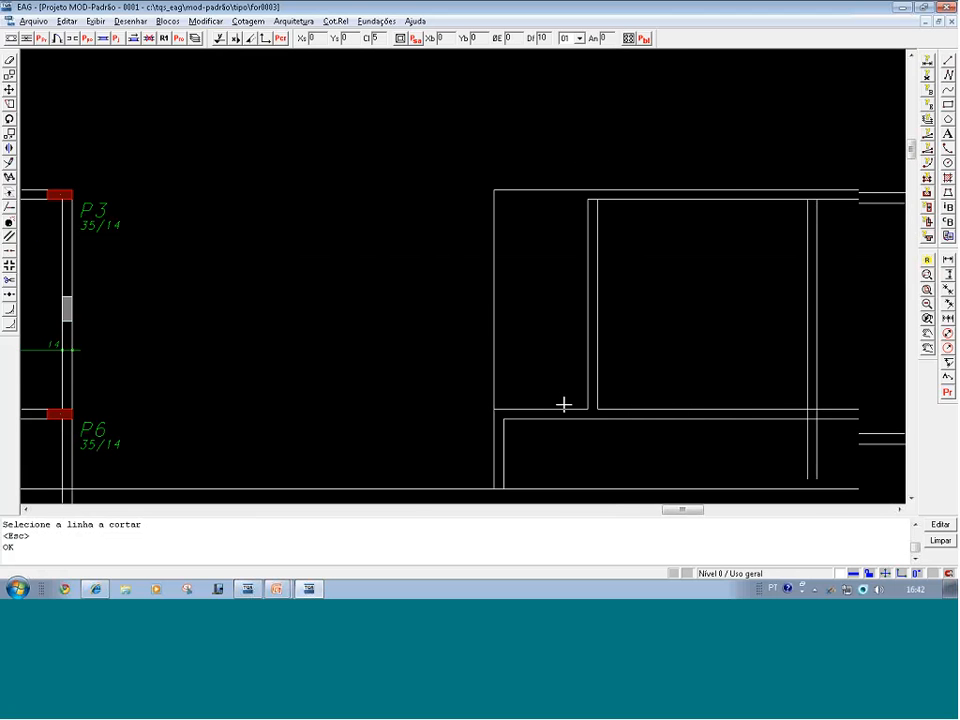
{"action": "scroll", "coordinate": [739, 185], "scroll_direction": "down", "scroll_amount": 2}
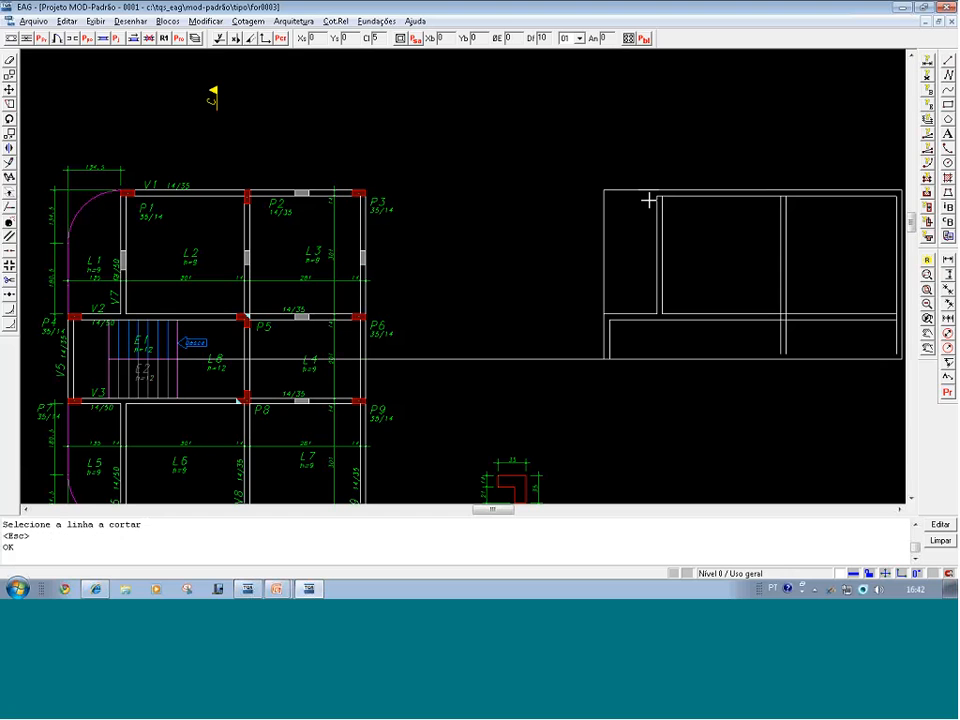
{"action": "key", "text": "F8"}
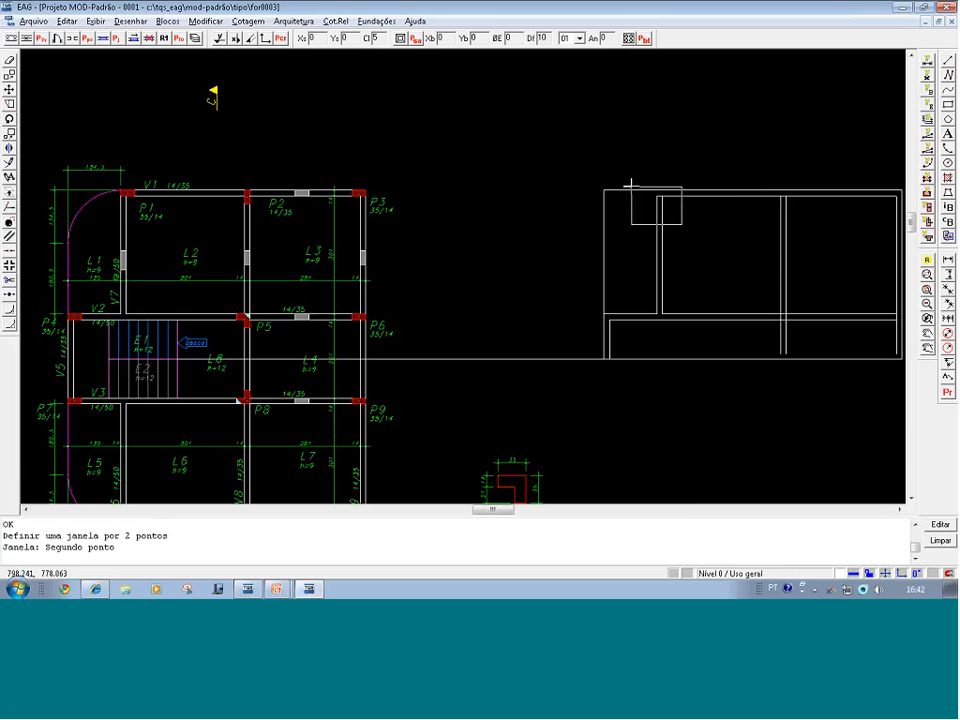
{"action": "left_click", "coordinate": [630, 185]}
{"action": "left_click", "coordinate": [324, 191]}
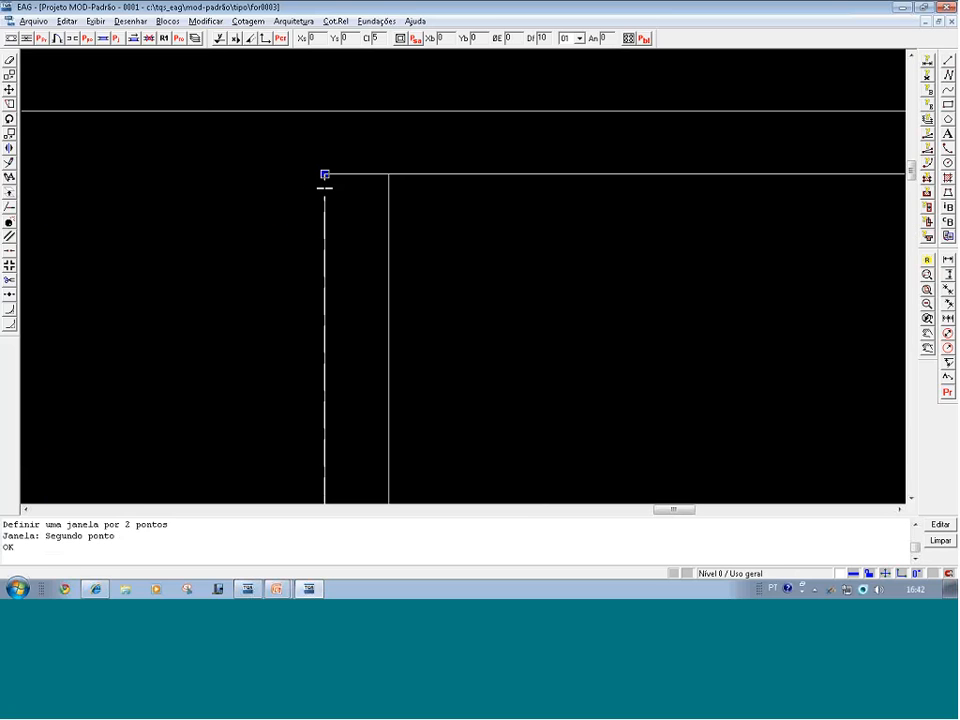
{"action": "left_click", "coordinate": [324, 175]}
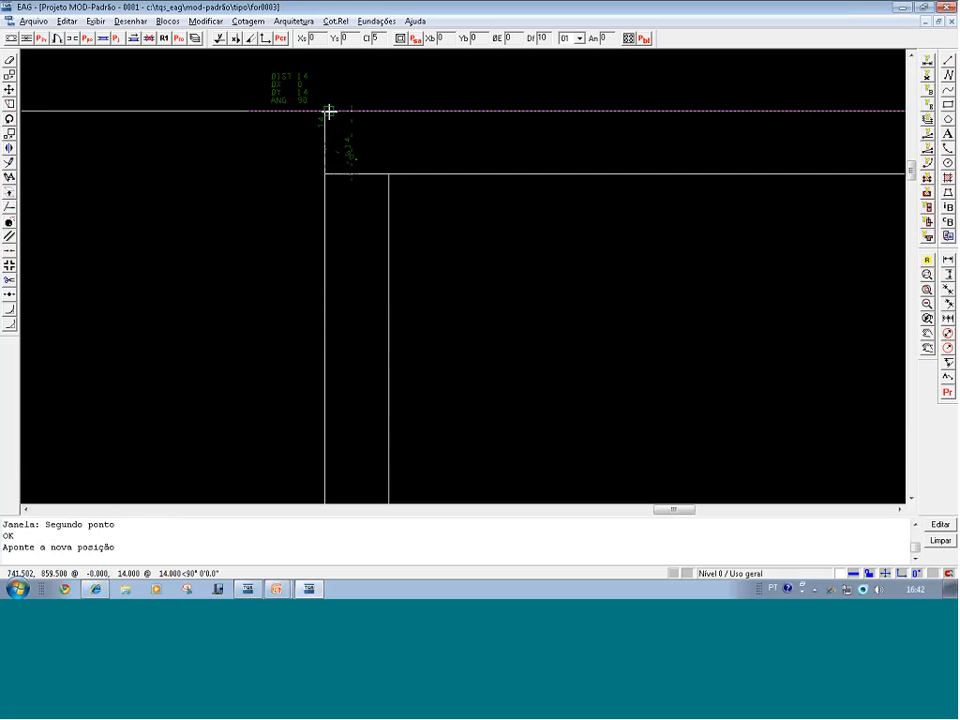
{"action": "key", "text": "s"}
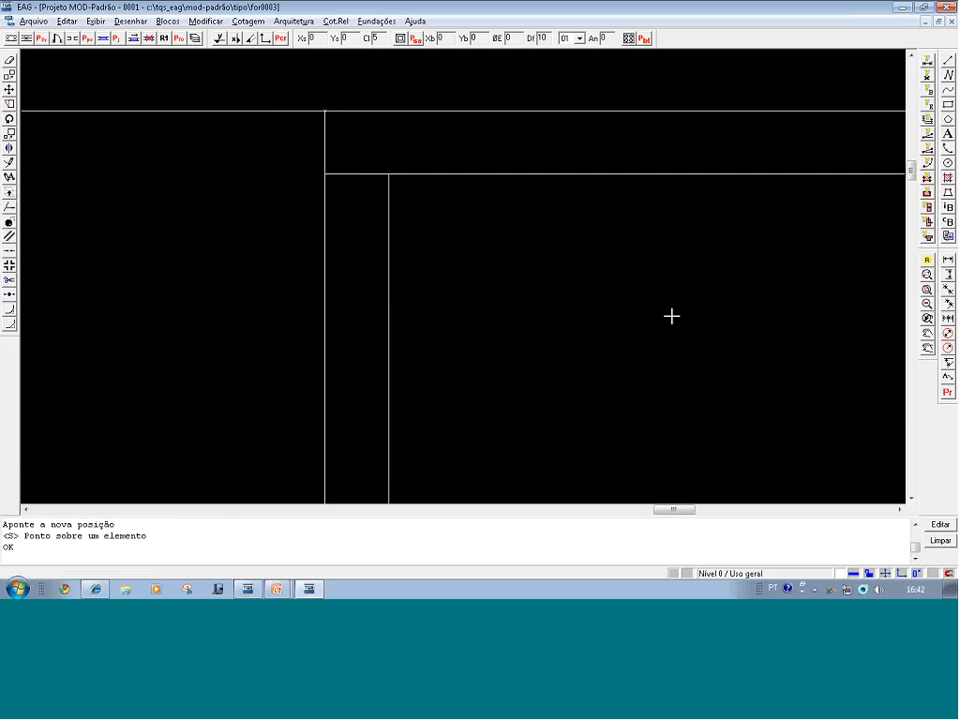
Start a new line near where the extended vertical line meets the outer rectangle's top edge
{"action": "scroll", "coordinate": [770, 290], "scroll_direction": "down", "scroll_amount": 3}
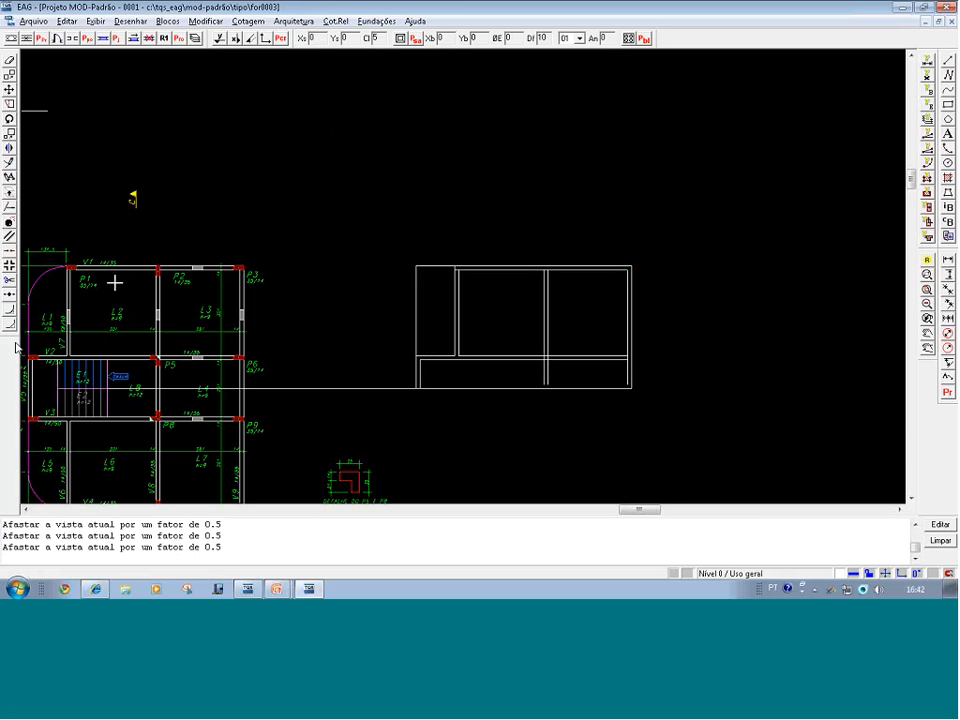
{"action": "scroll", "coordinate": [18, 347], "scroll_direction": "up", "scroll_amount": 6}
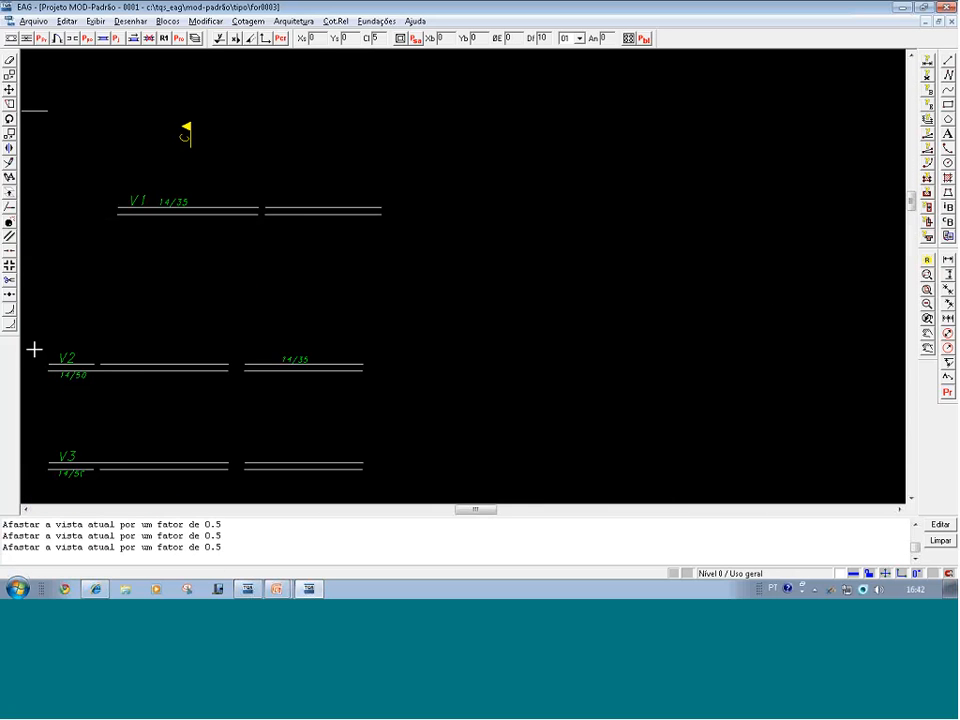
{"action": "scroll", "coordinate": [255, 276], "scroll_direction": "down", "scroll_amount": 1}
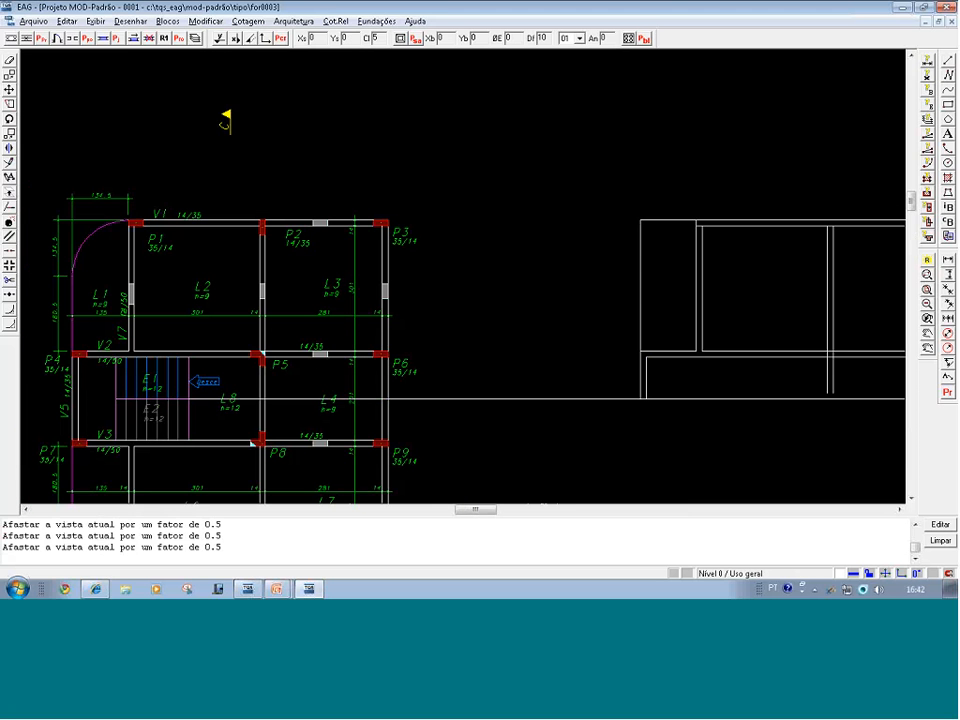
{"action": "key", "text": "F8"}
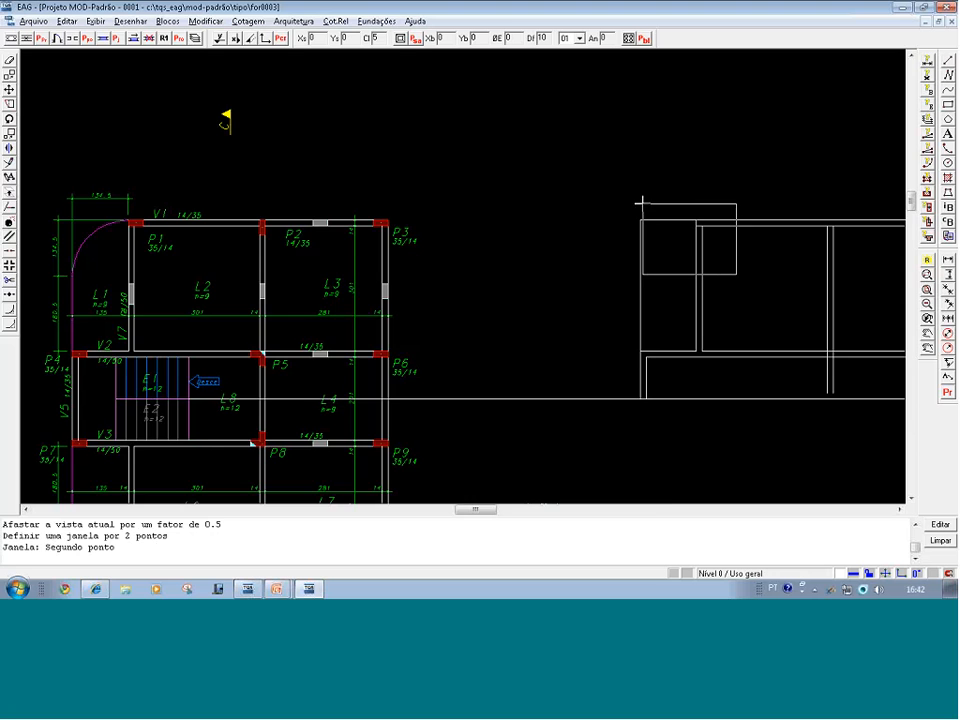
{"action": "left_click", "coordinate": [635, 195]}
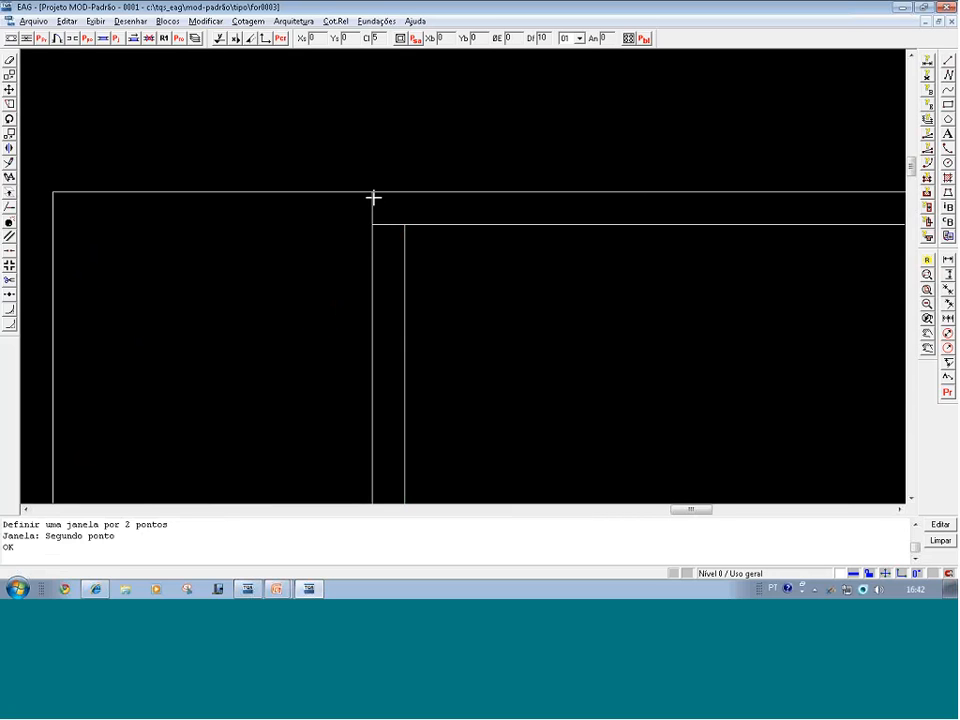
{"action": "scroll", "coordinate": [409, 193], "scroll_direction": "up", "scroll_amount": 1}
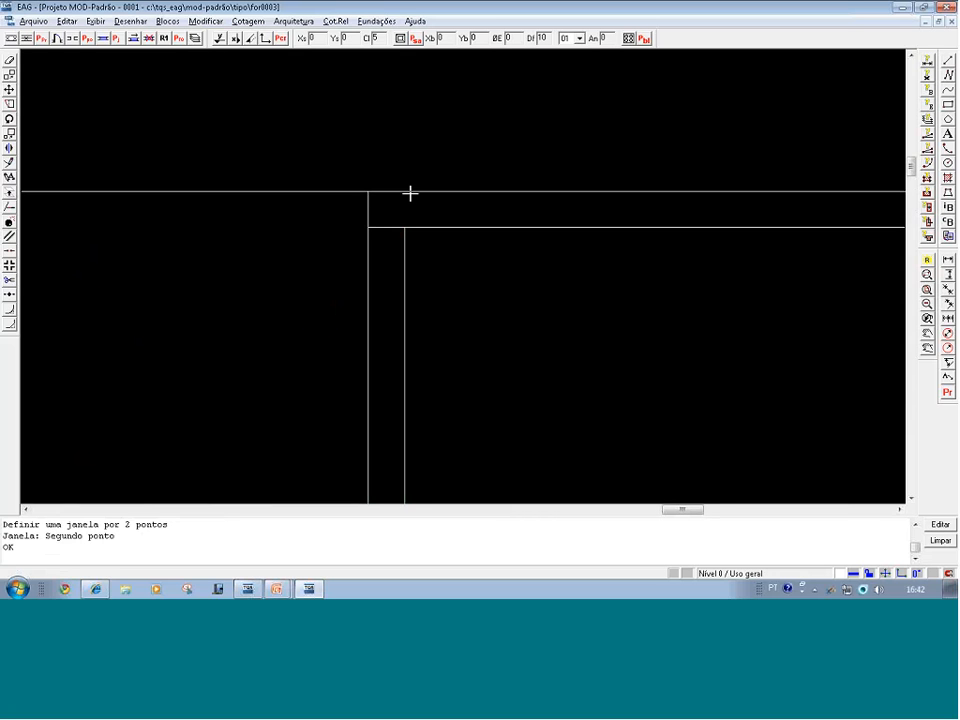
{"action": "scroll", "coordinate": [409, 193], "scroll_direction": "up", "scroll_amount": 2}
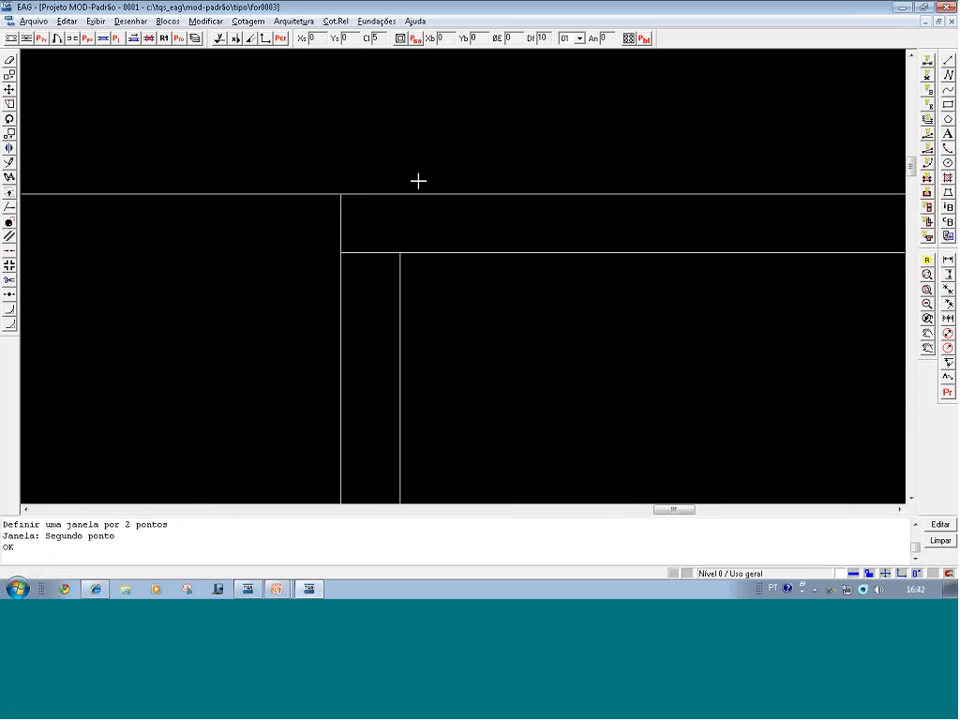
{"action": "key", "text": "l"}
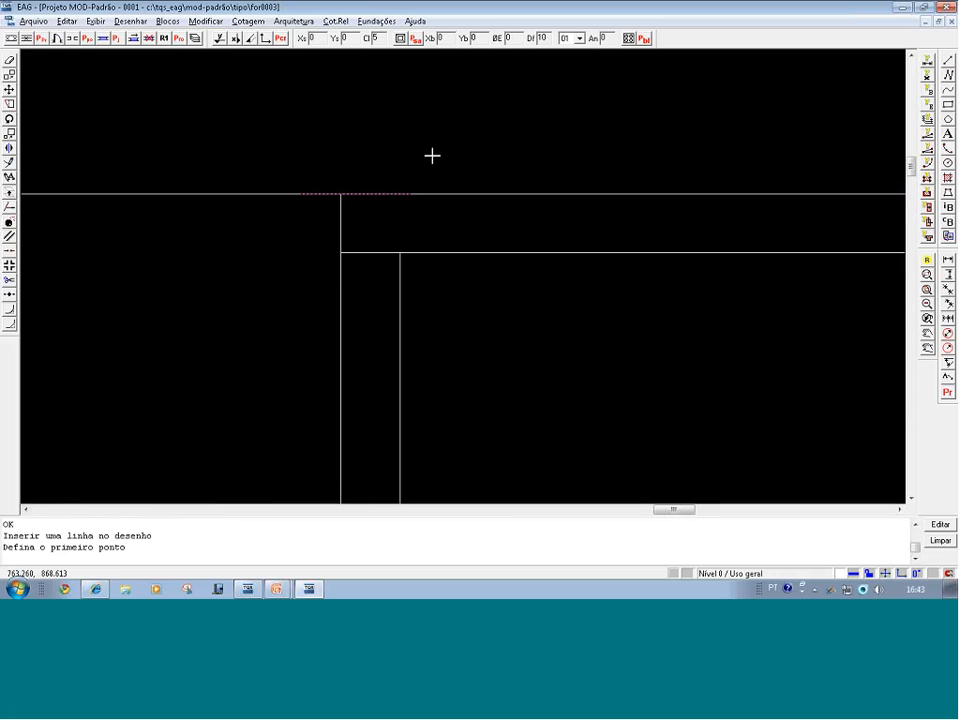
Draw the pillar's closing line across the top wall, 35 units right of its junction with the inner vertical wall's left face
{"action": "key", "text": "a"}
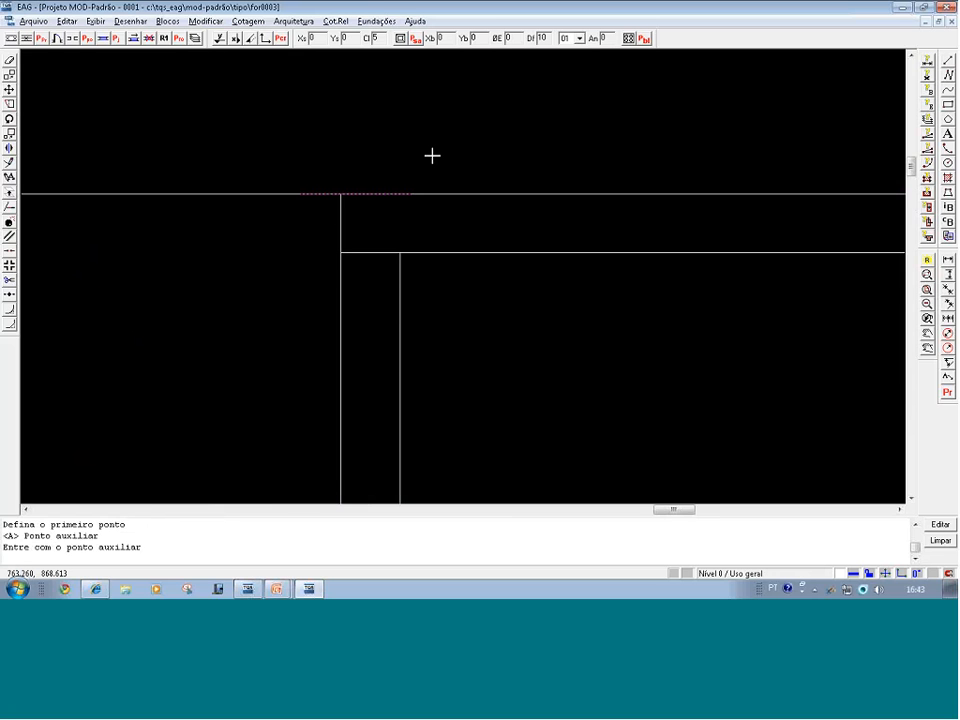
{"action": "left_click", "coordinate": [342, 193]}
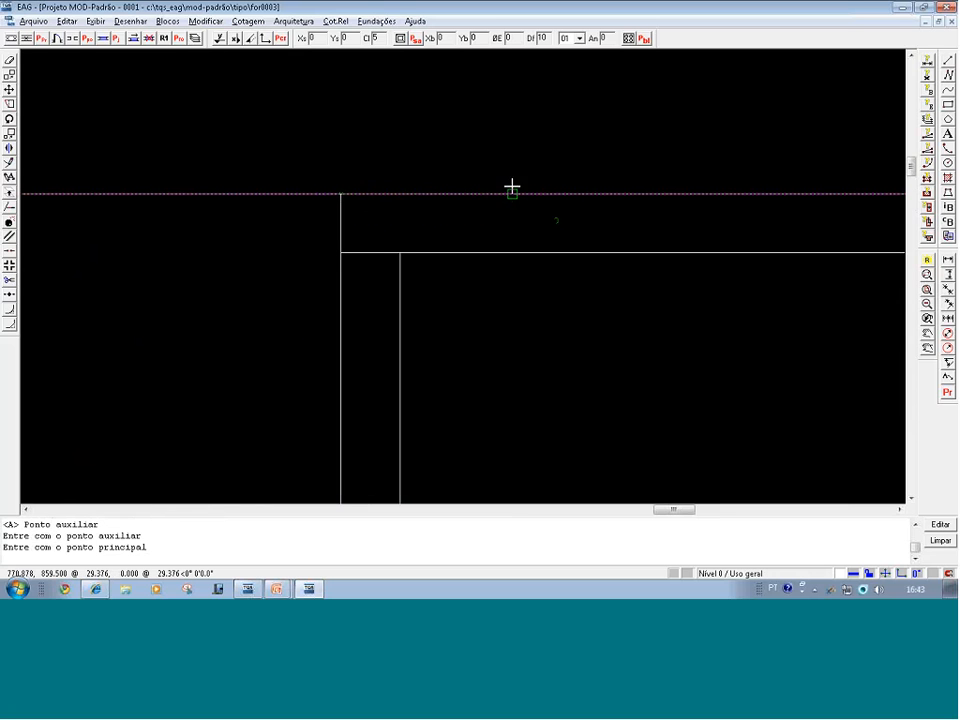
{"action": "type", "text": "35"}
{"action": "key", "text": "Return"}
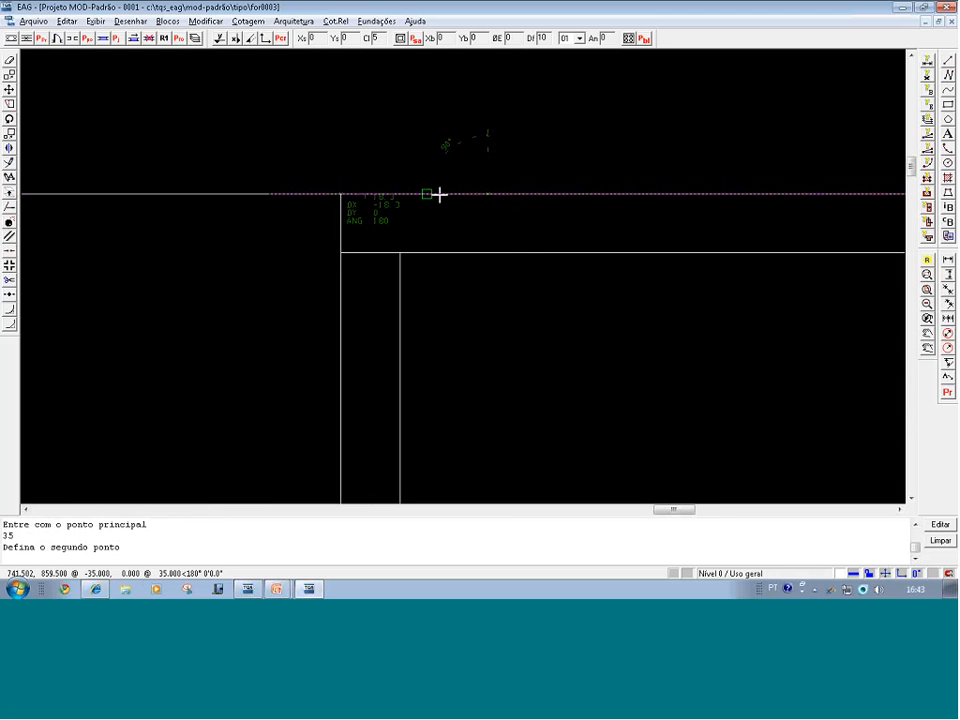
{"action": "left_click", "coordinate": [489, 259]}
{"action": "left_click", "coordinate": [489, 258]}
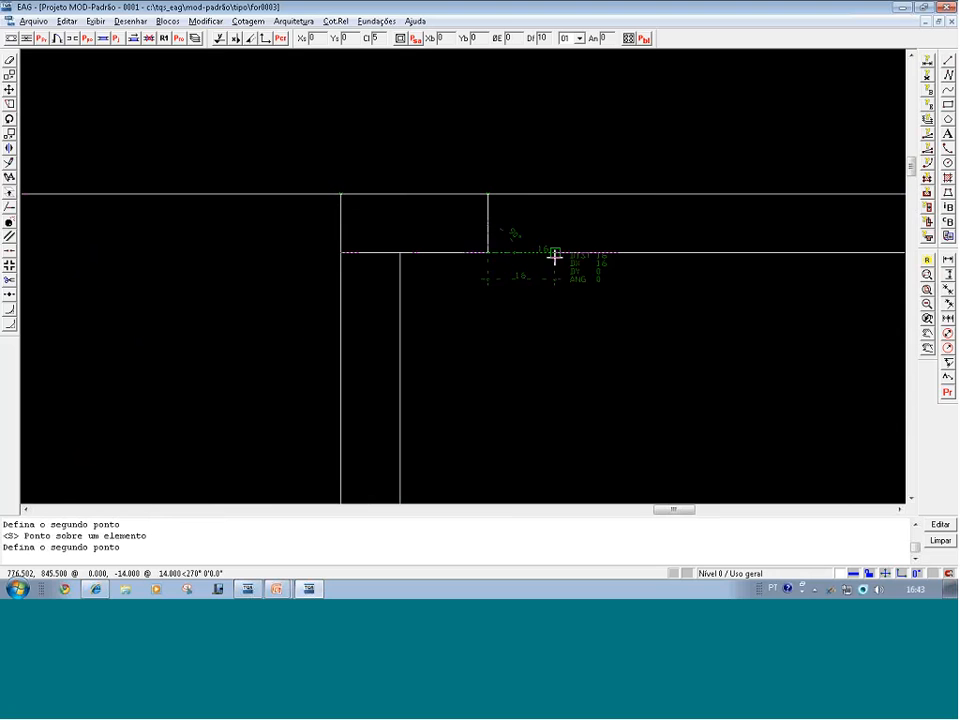
{"action": "key", "text": "Escape"}
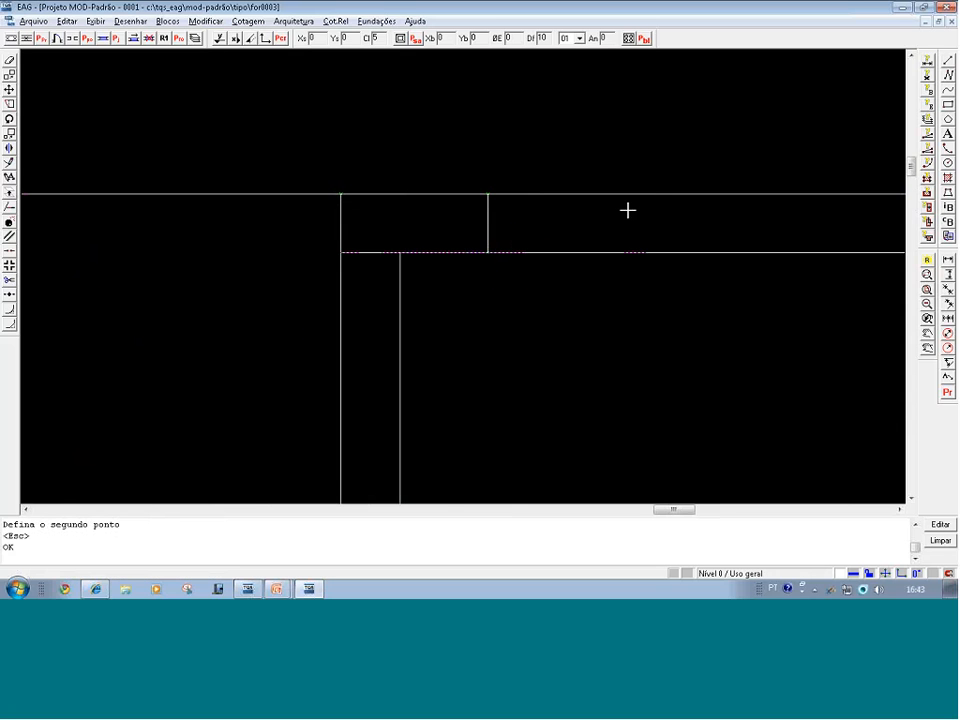
Stretch the lower line of the middle horizontal wall to meet the outer left wall line
{"action": "scroll", "coordinate": [786, 144], "scroll_direction": "down", "scroll_amount": 3}
{"action": "scroll", "coordinate": [718, 140], "scroll_direction": "down", "scroll_amount": 6}
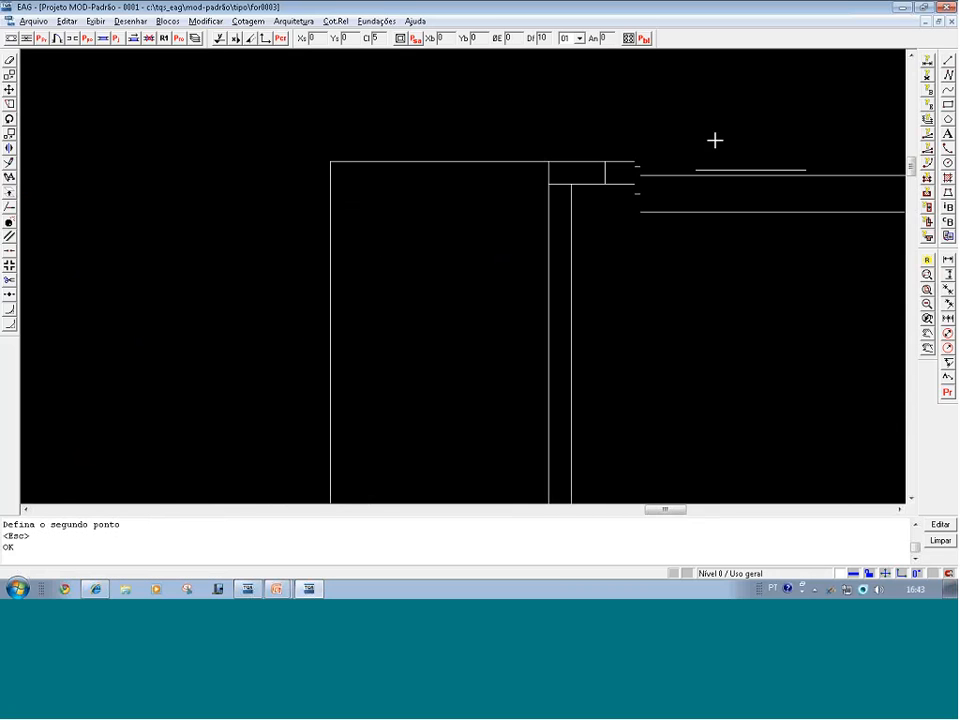
{"action": "scroll", "coordinate": [732, 139], "scroll_direction": "down", "scroll_amount": 3}
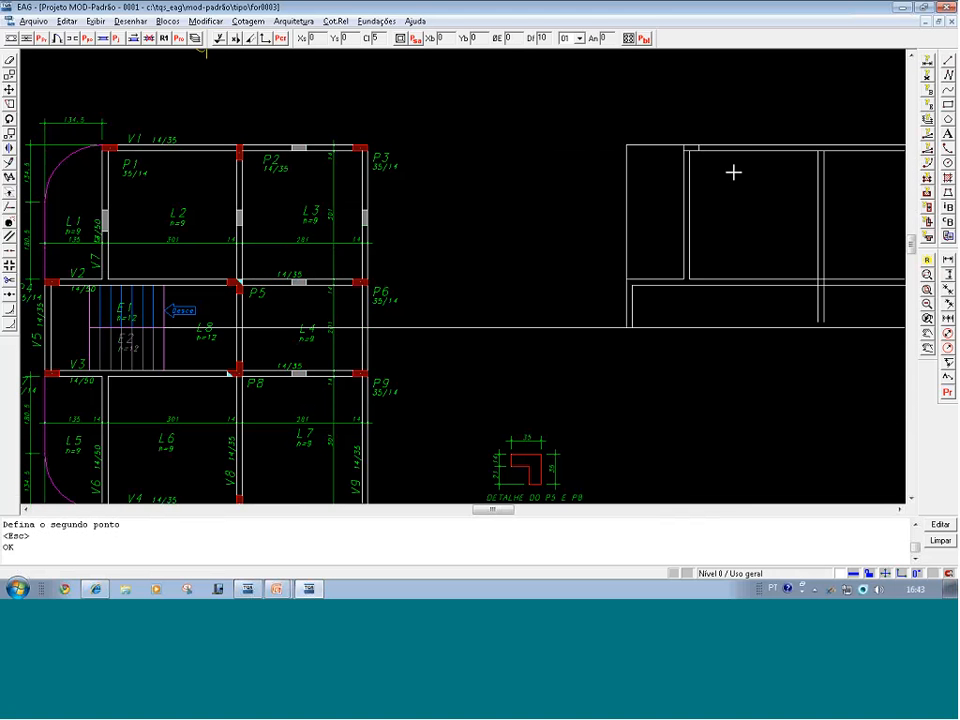
{"action": "scroll", "coordinate": [690, 283], "scroll_direction": "up", "scroll_amount": 3}
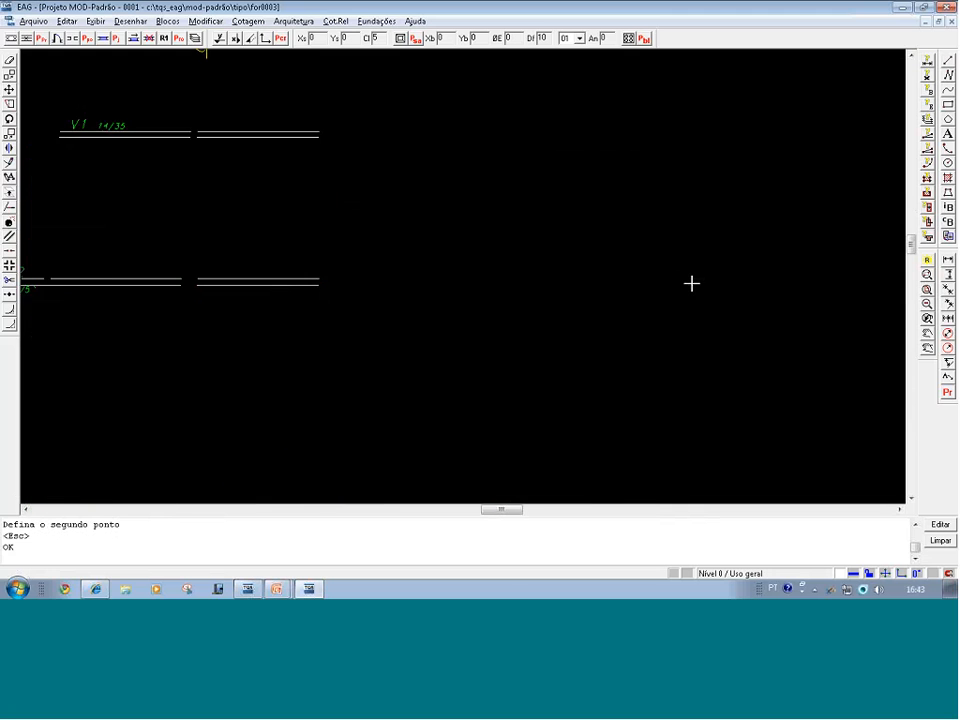
{"action": "scroll", "coordinate": [608, 285], "scroll_direction": "up", "scroll_amount": 6}
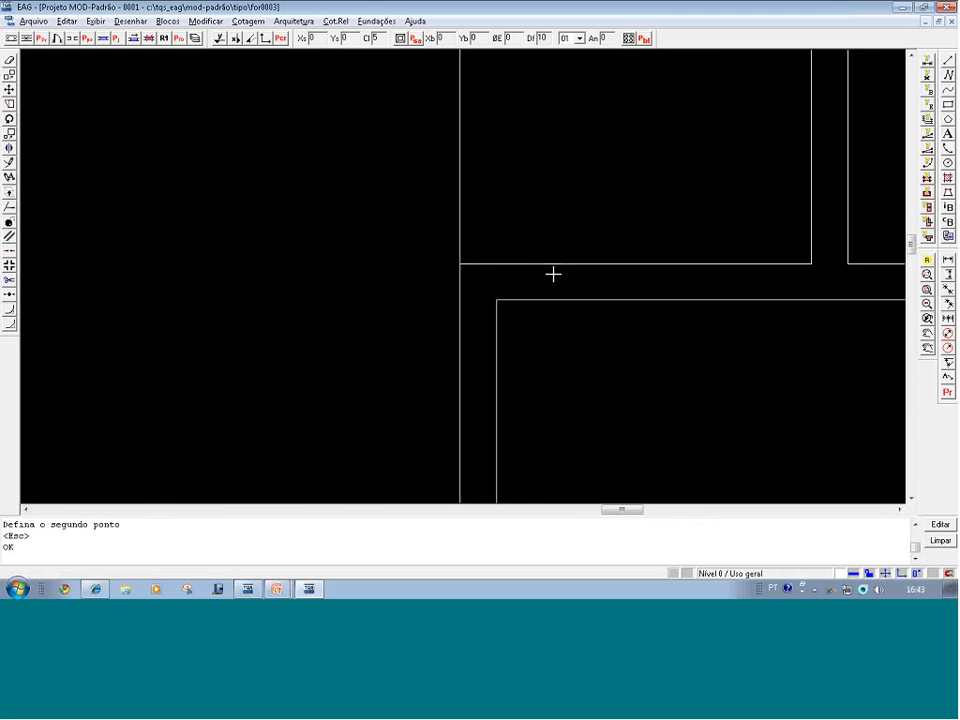
{"action": "left_click", "coordinate": [553, 320]}
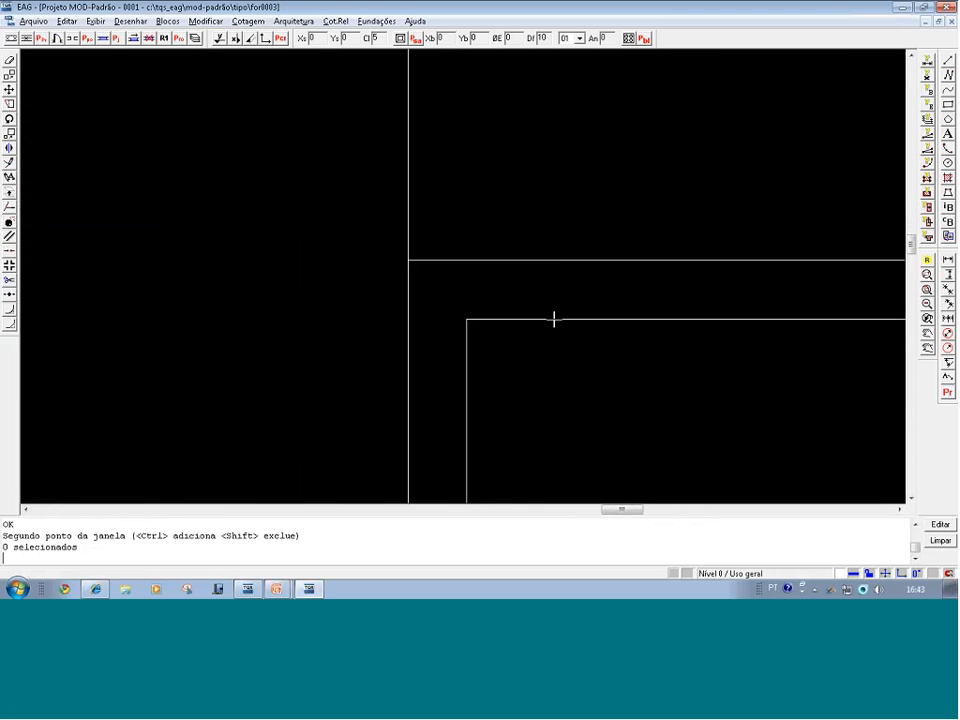
{"action": "left_click", "coordinate": [463, 318]}
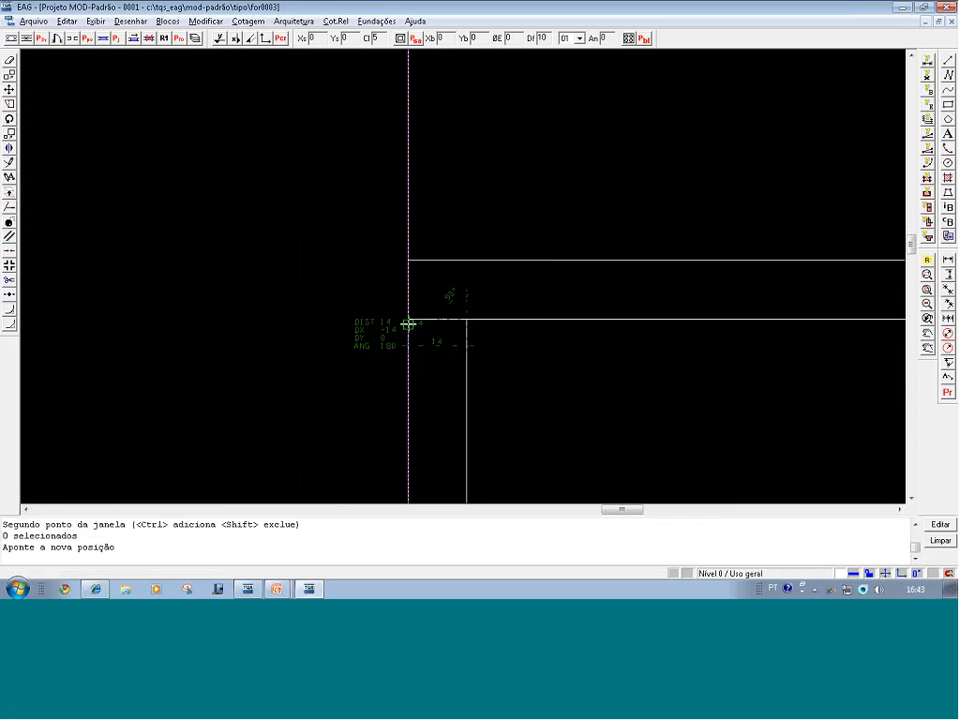
{"action": "key", "text": "s"}
{"action": "left_click", "coordinate": [406, 318]}
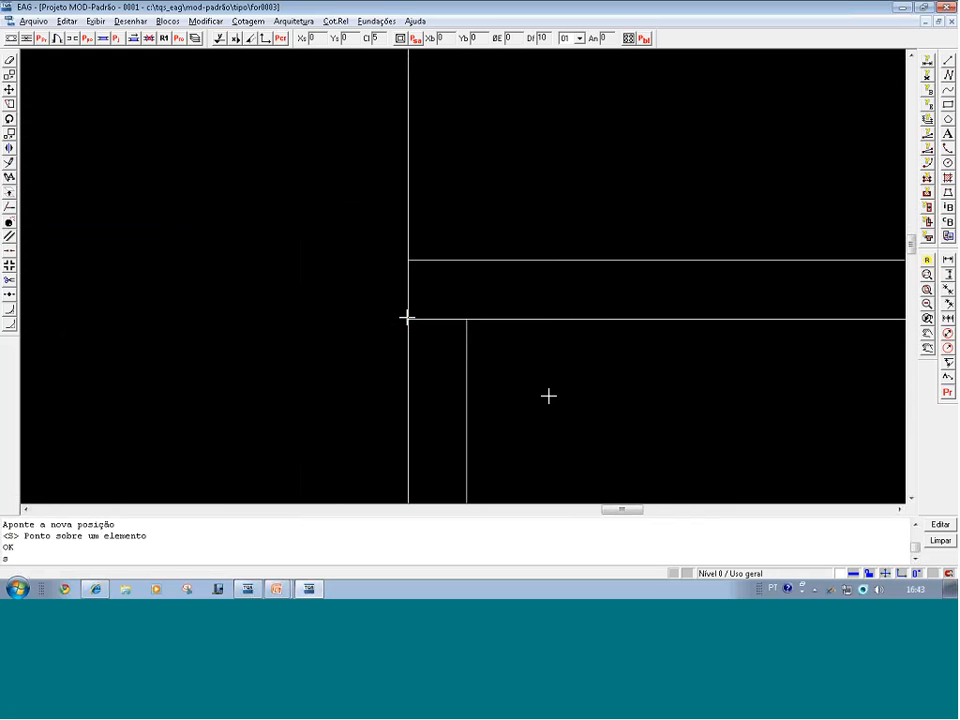
Draw the pillar's closing line across the middle horizontal wall, 35 units from the outer left wall line
{"action": "key", "text": "l"}
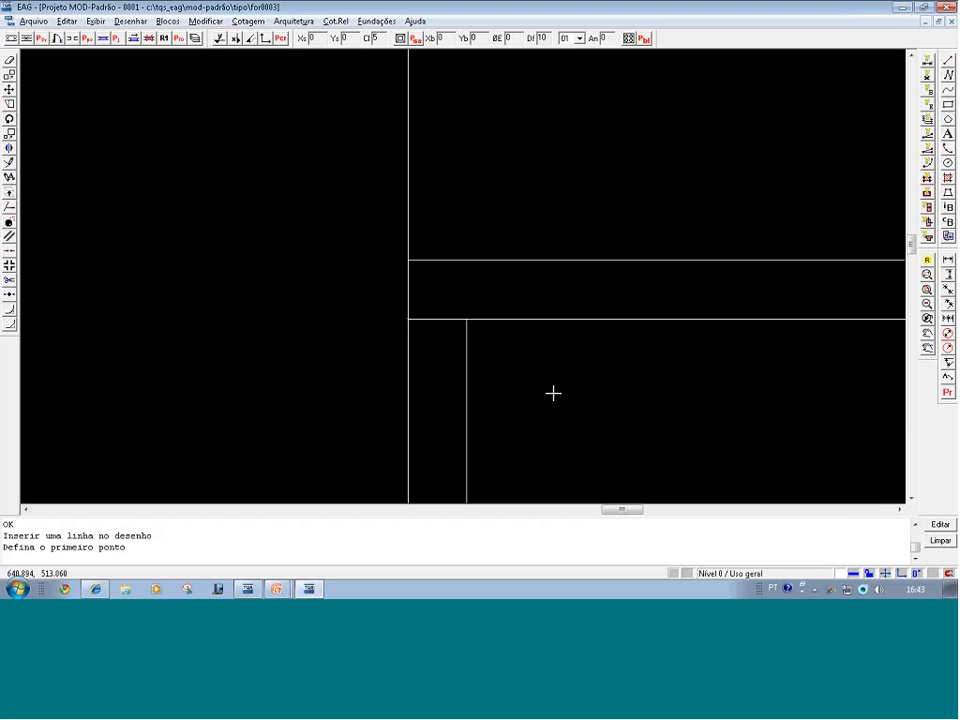
{"action": "key", "text": "a"}
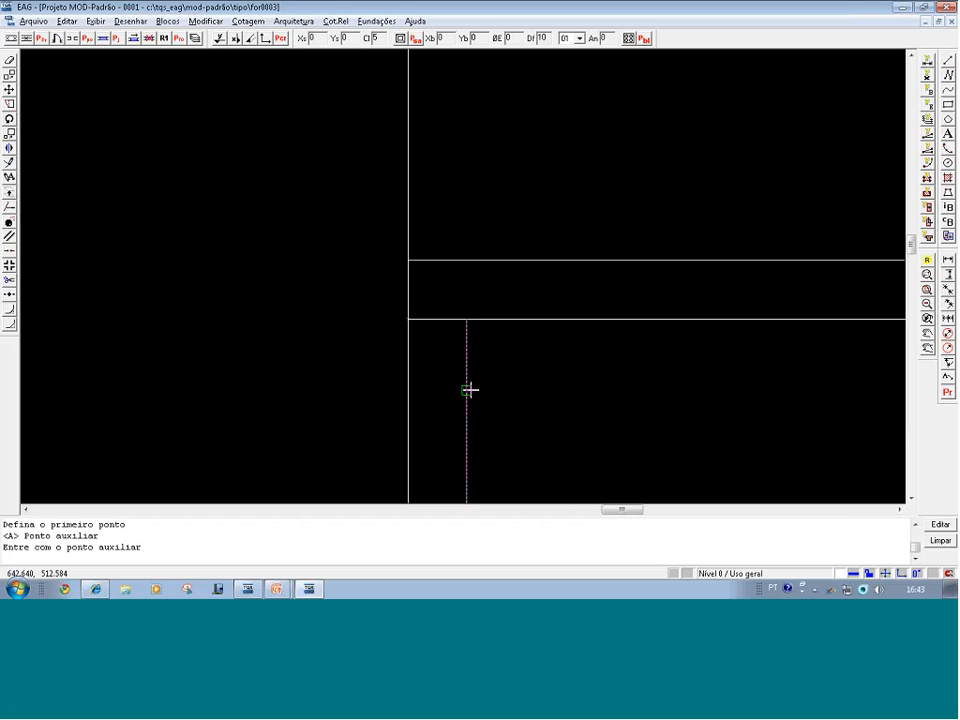
{"action": "left_click", "coordinate": [408, 260]}
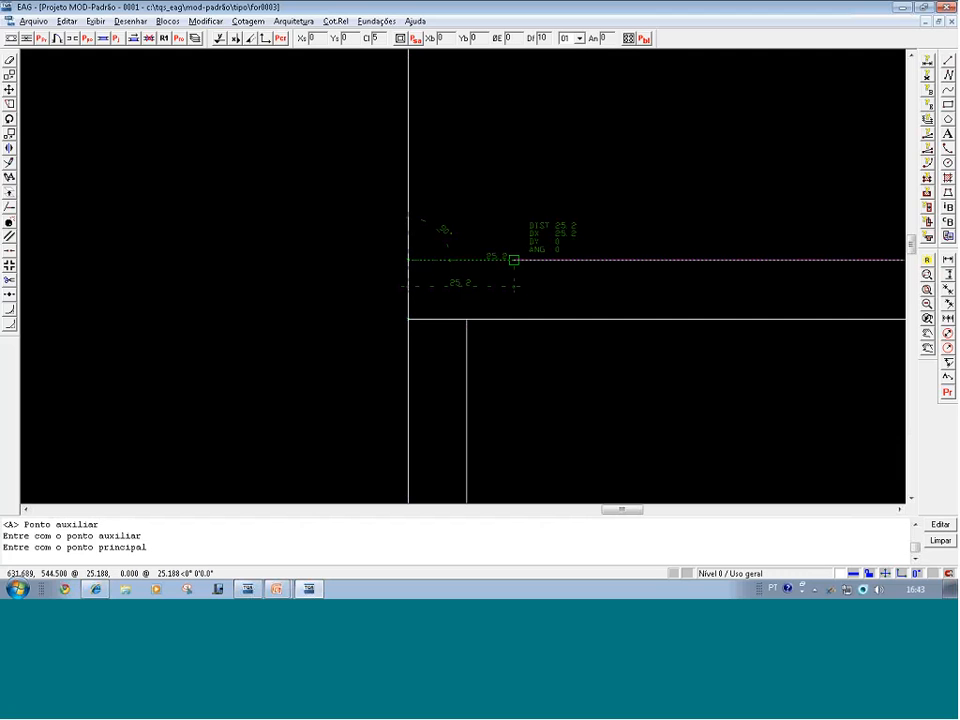
{"action": "key", "text": "Return"}
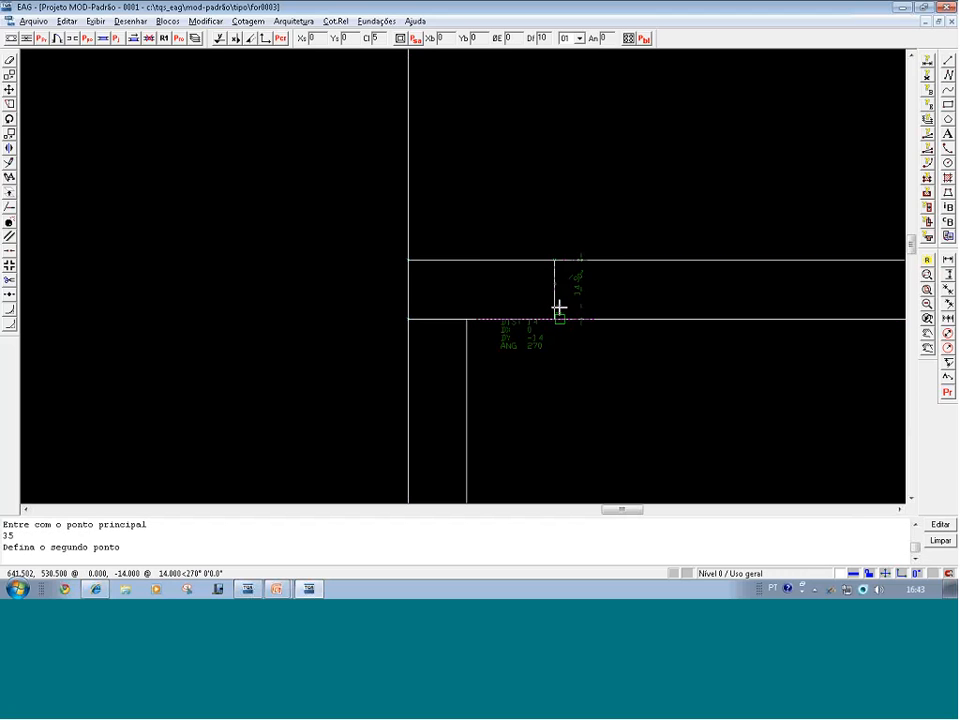
{"action": "left_click", "coordinate": [555, 318]}
{"action": "key", "text": "Escape"}
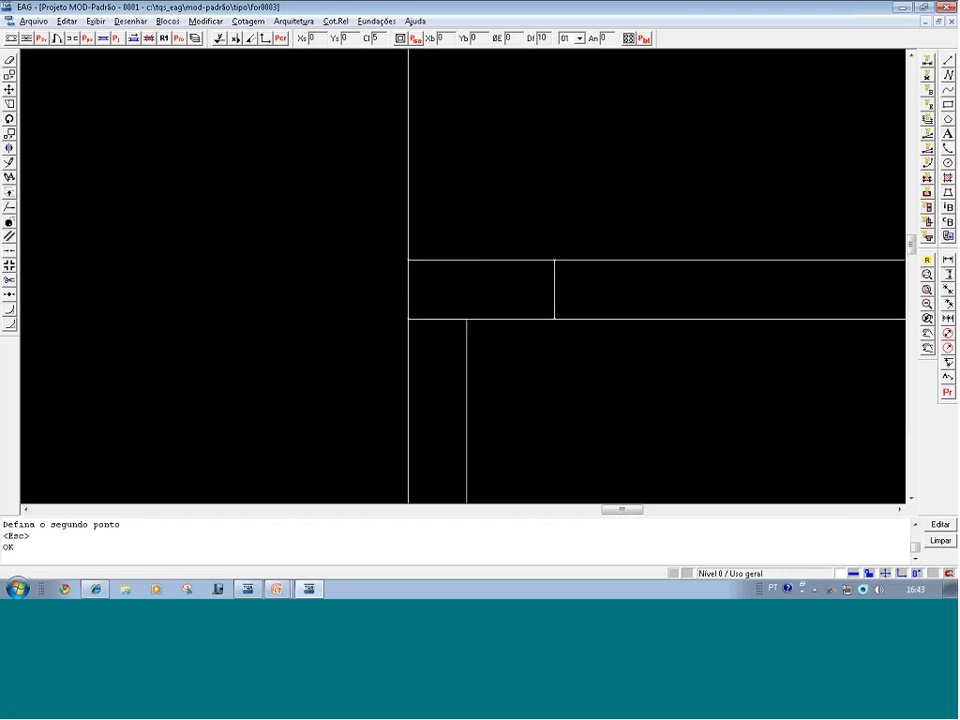
Close the current drawing without saving it and open F1_paredes_pilares.DWG
{"action": "scroll", "coordinate": [525, 315], "scroll_direction": "down", "scroll_amount": 4}
{"action": "scroll", "coordinate": [517, 295], "scroll_direction": "down", "scroll_amount": 5}
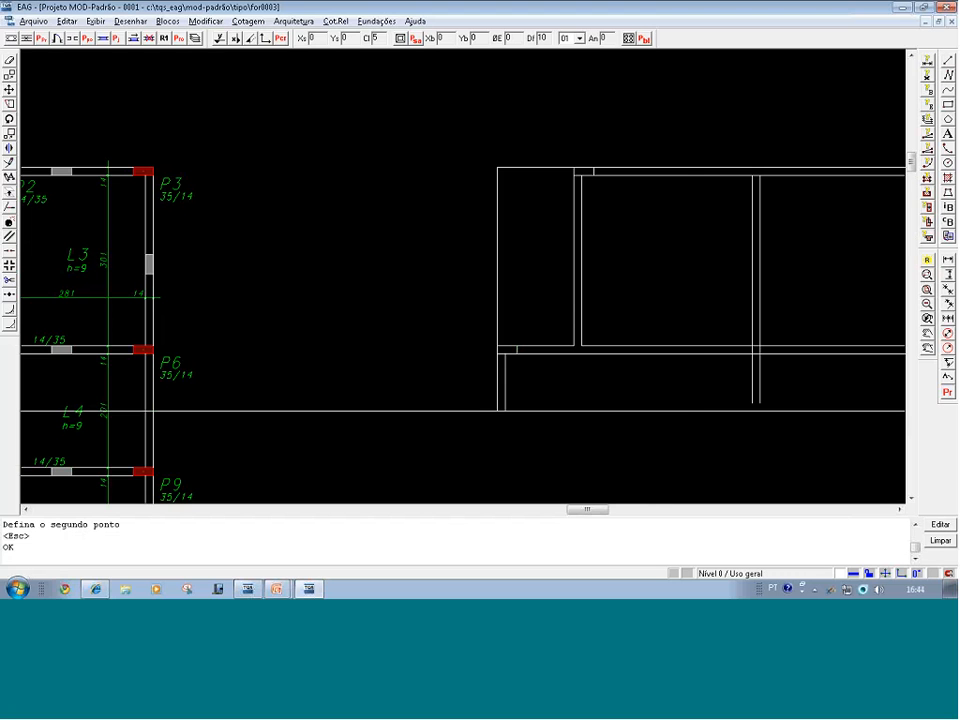
{"action": "key", "text": "ctrl+s"}
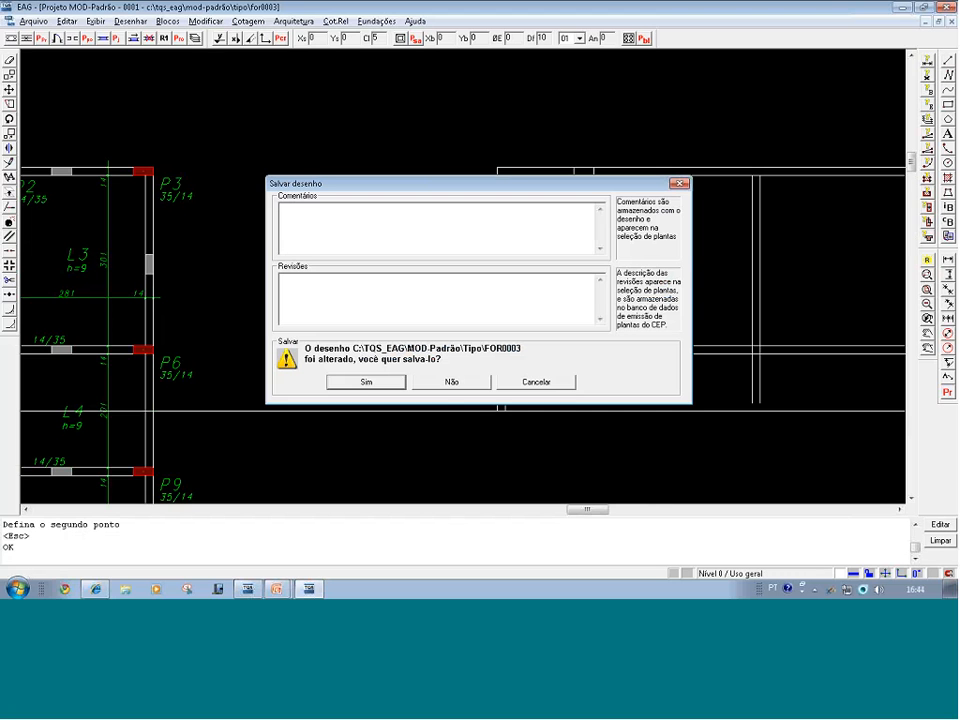
{"action": "left_click", "coordinate": [445, 385]}
{"action": "left_click", "coordinate": [18, 21]}
{"action": "left_click", "coordinate": [30, 50]}
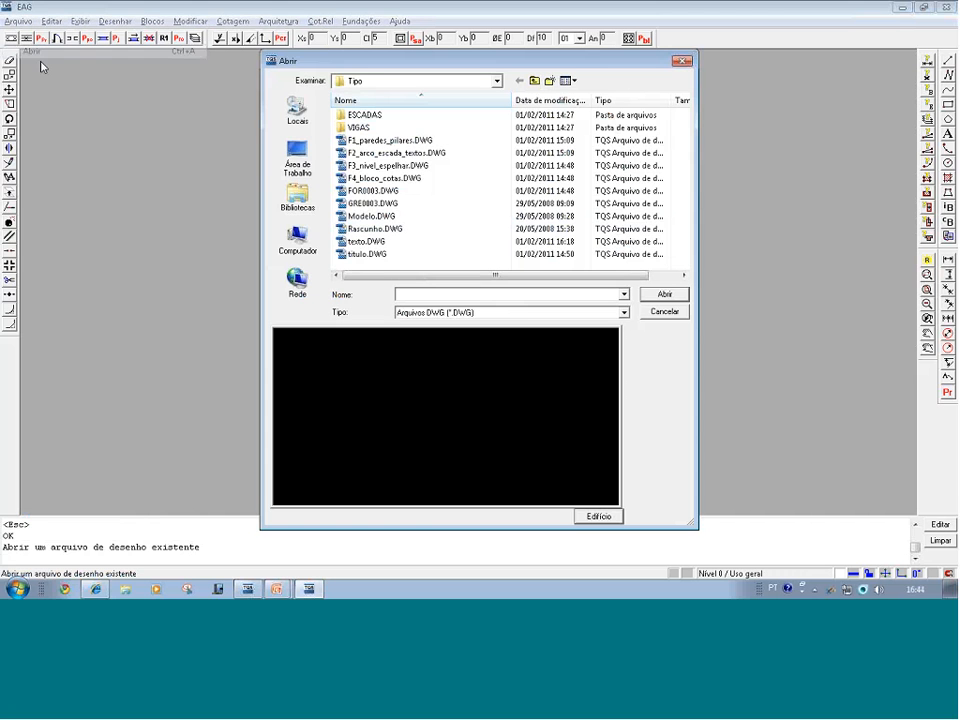
{"action": "left_click", "coordinate": [390, 140]}
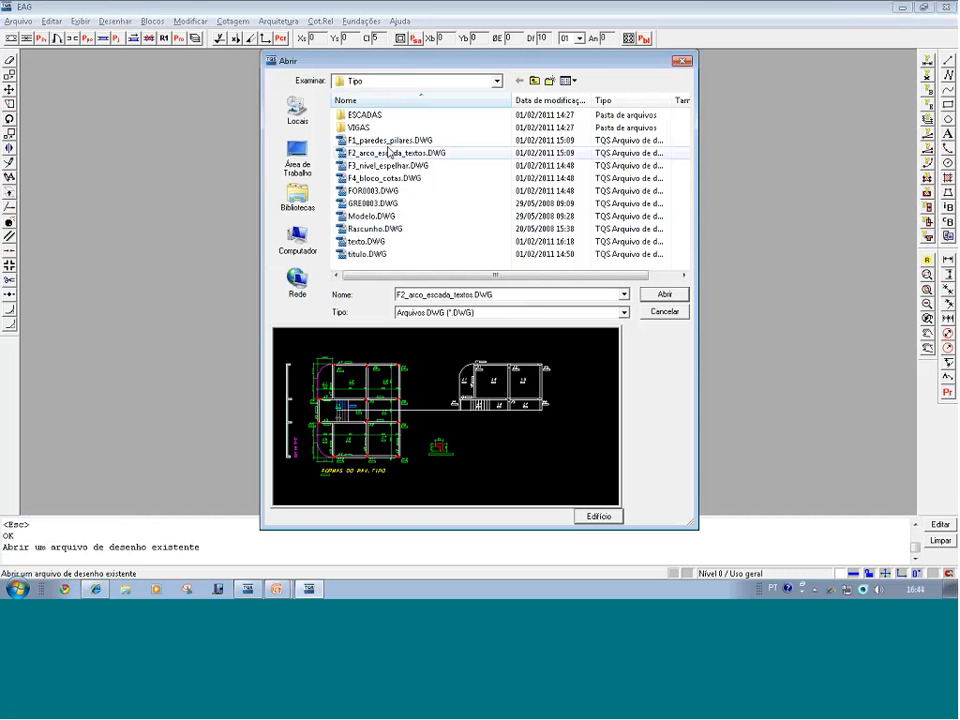
{"action": "left_click", "coordinate": [684, 296]}
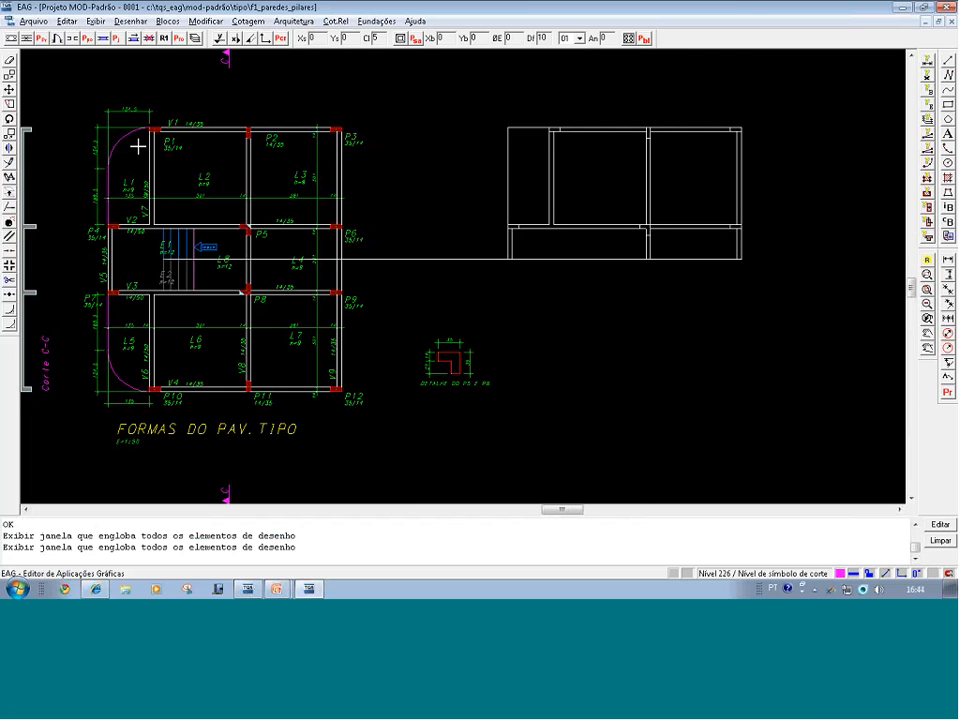
Examine the dimensioned curved edge of slab L1 in the original floor plan
{"action": "key", "text": "F8"}
{"action": "left_click", "coordinate": [160, 241]}
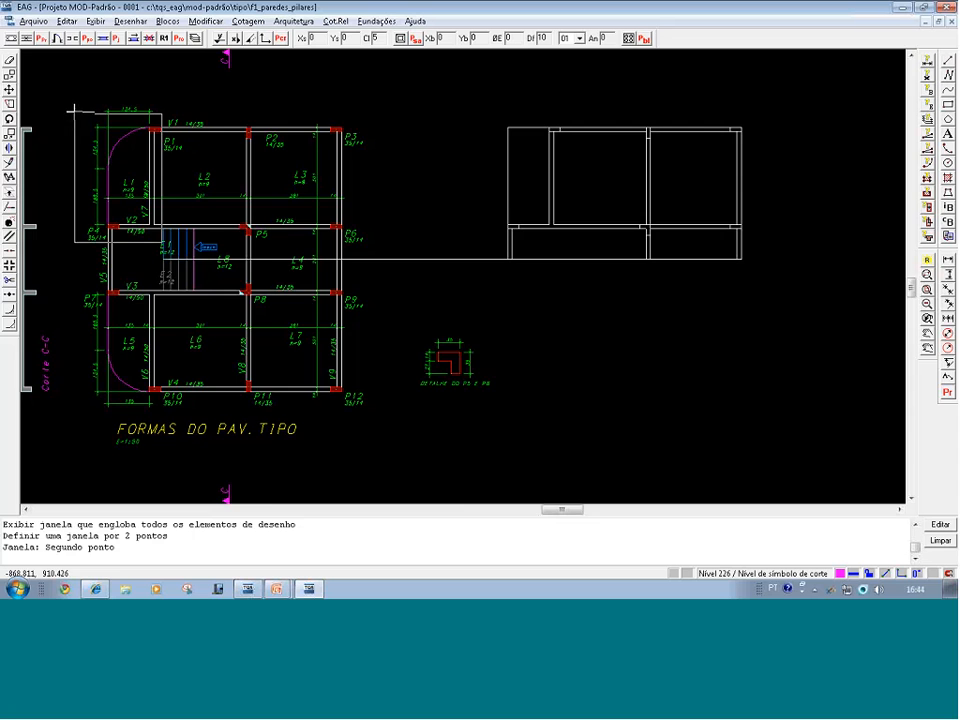
{"action": "left_click", "coordinate": [57, 82]}
{"action": "scroll", "coordinate": [546, 356], "scroll_direction": "down", "scroll_amount": 1}
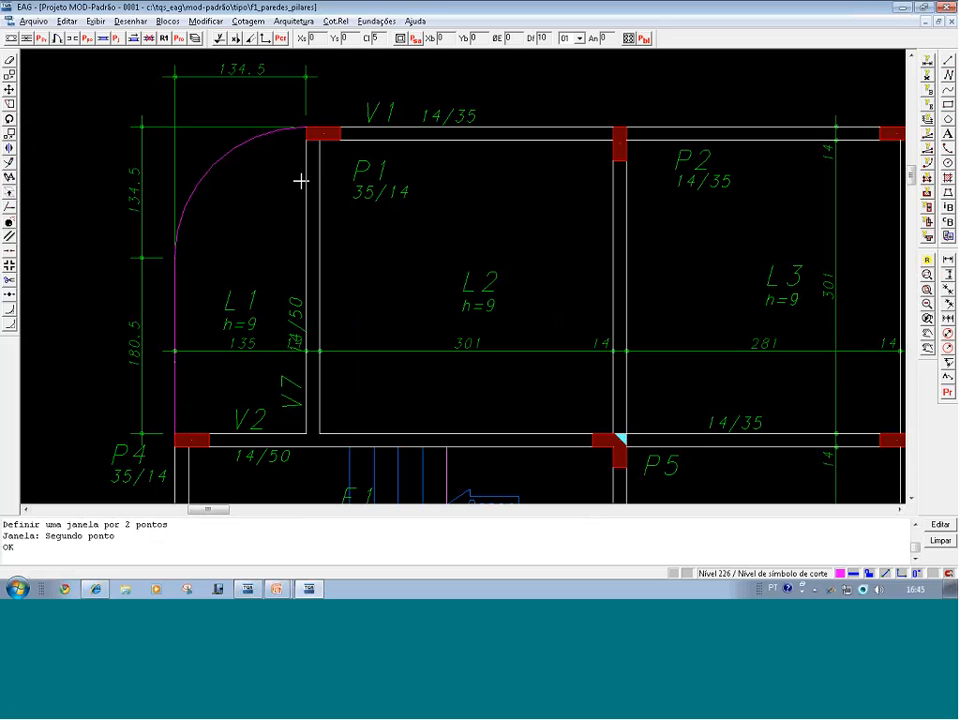
{"action": "key", "text": "shift+F8"}
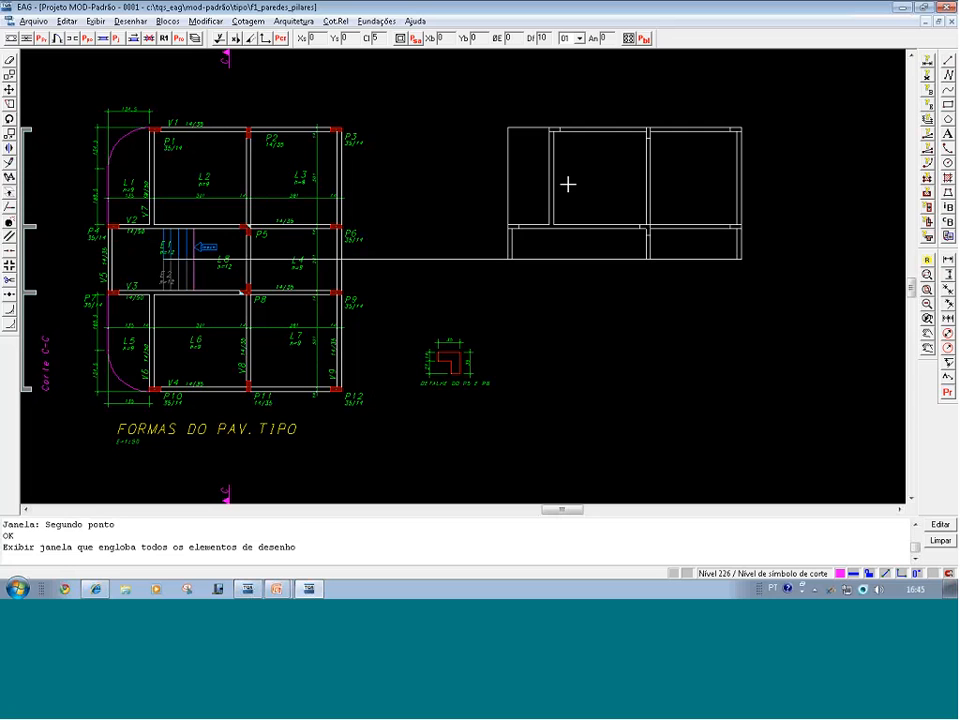
Draw a 90° start-end-angle arc from the upper pillar's outer left corner to the outer left wall line, ending 180.5 above the middle wall
{"action": "key", "text": "F8"}
{"action": "left_click", "coordinate": [452, 105]}
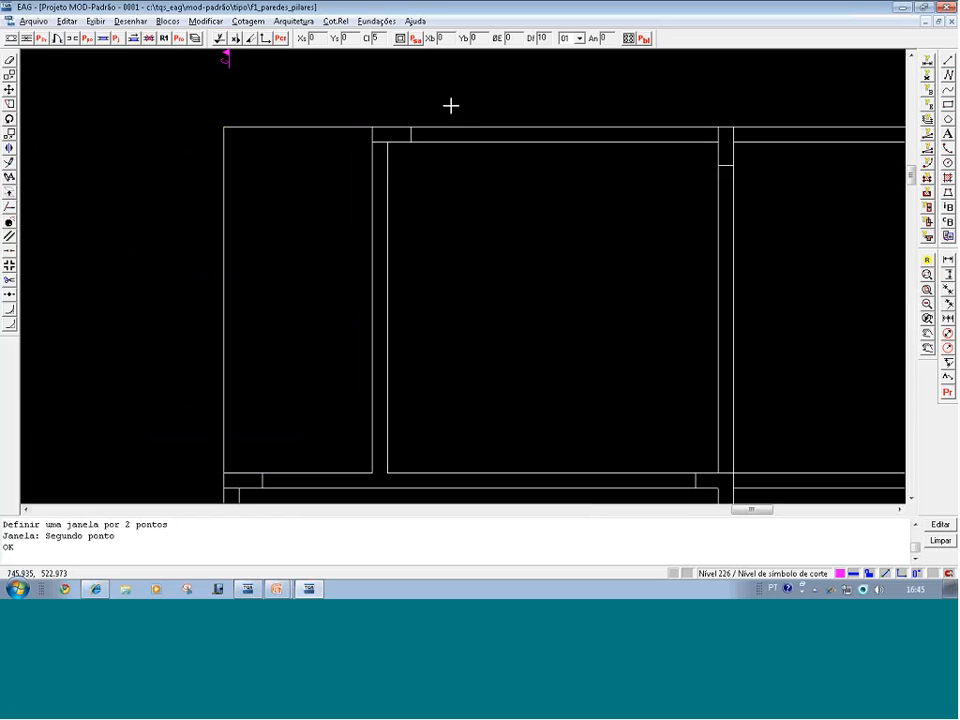
{"action": "left_click", "coordinate": [947, 148]}
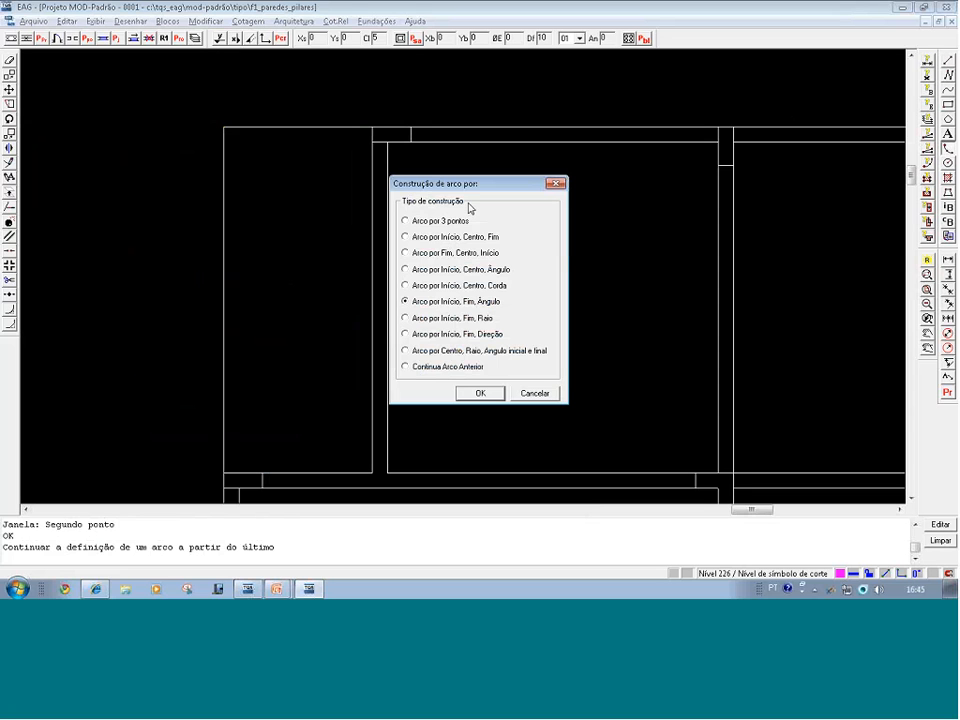
{"action": "left_click", "coordinate": [494, 395]}
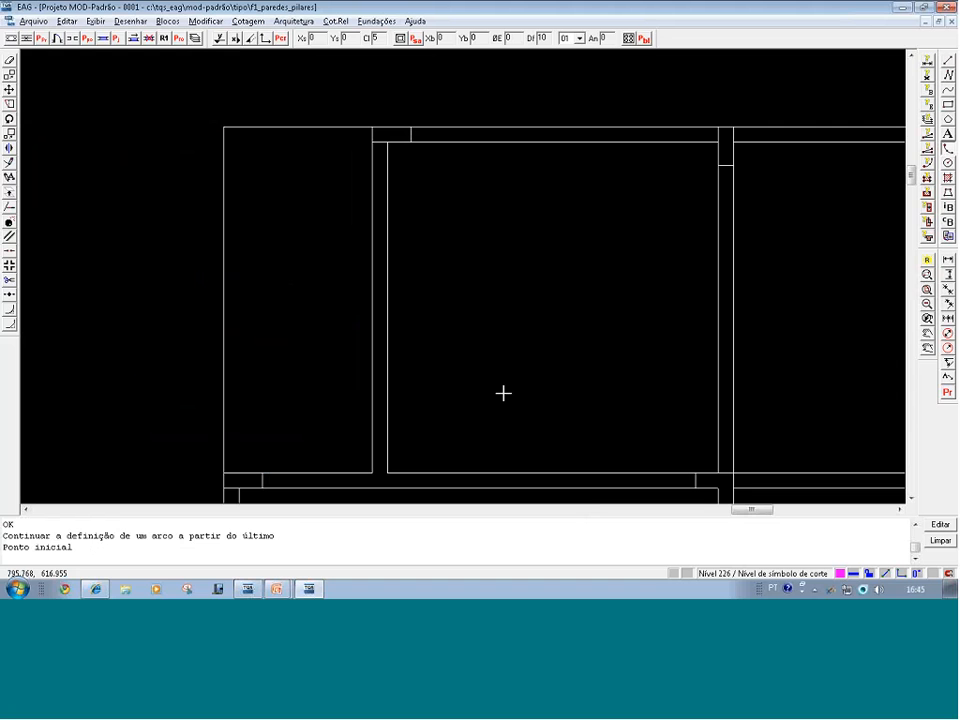
{"action": "left_click", "coordinate": [372, 127]}
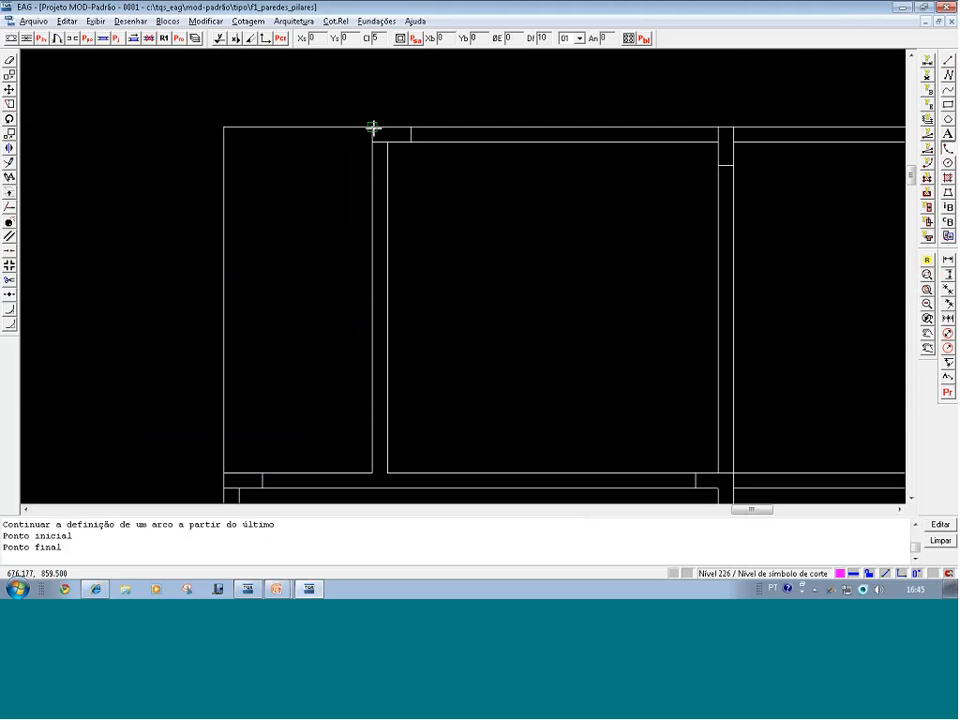
{"action": "left_click", "coordinate": [372, 127]}
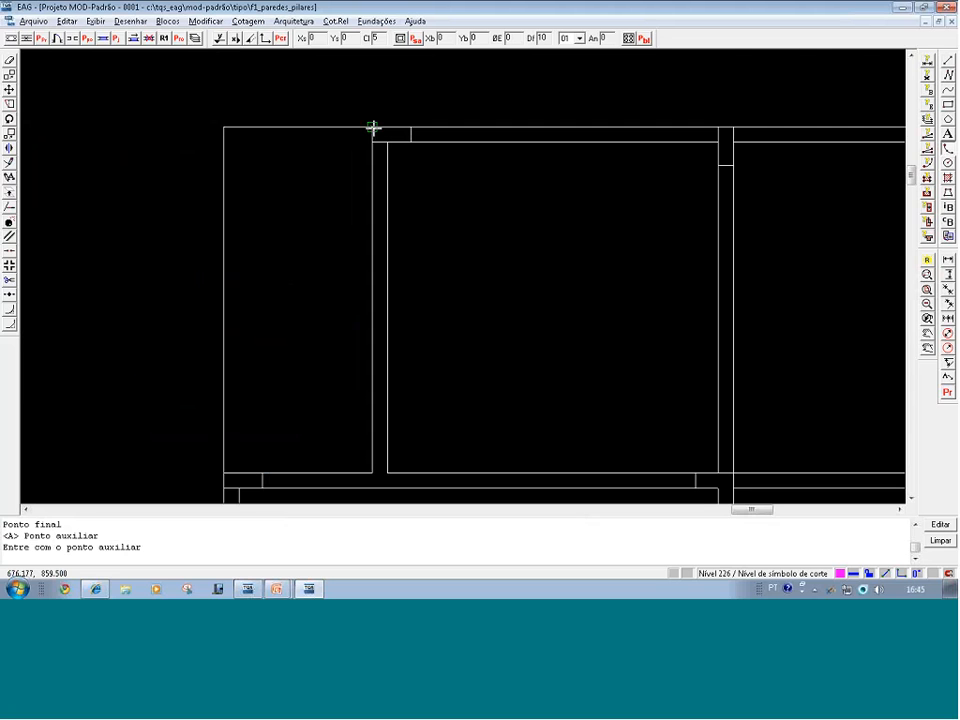
{"action": "left_click", "coordinate": [216, 467]}
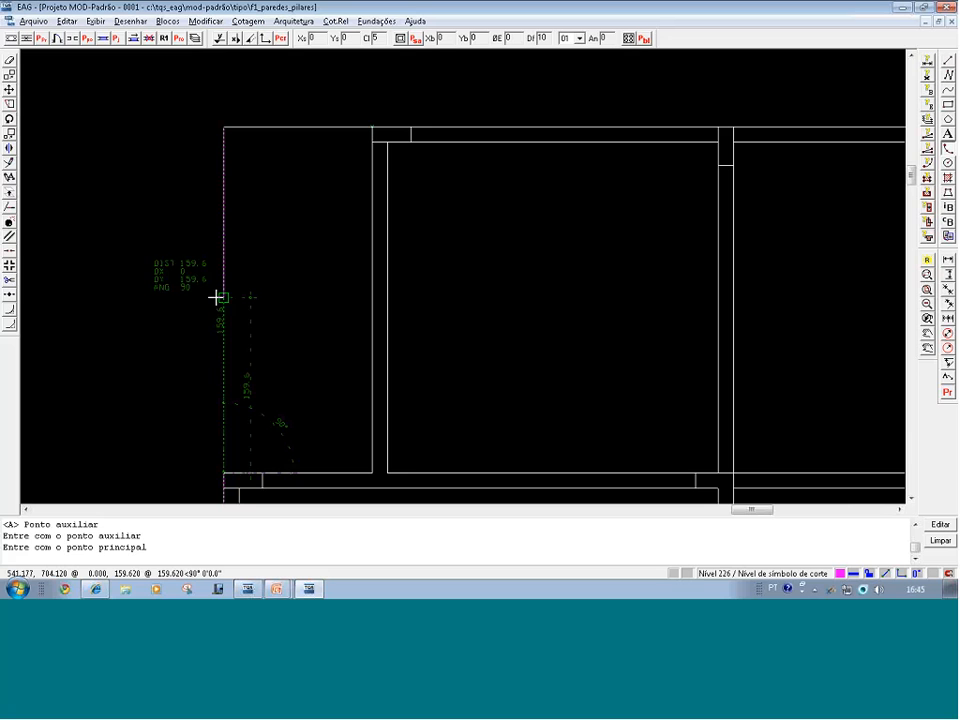
{"action": "type", "text": "180.5"}
{"action": "key", "text": "Return"}
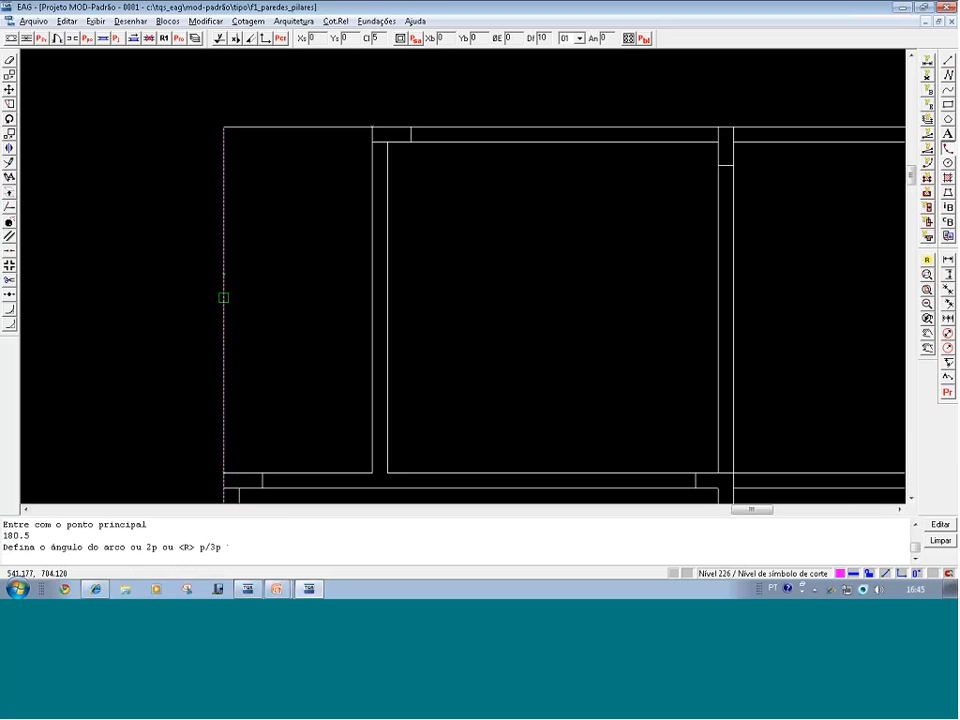
{"action": "type", "text": "90"}
{"action": "key", "text": "Return"}
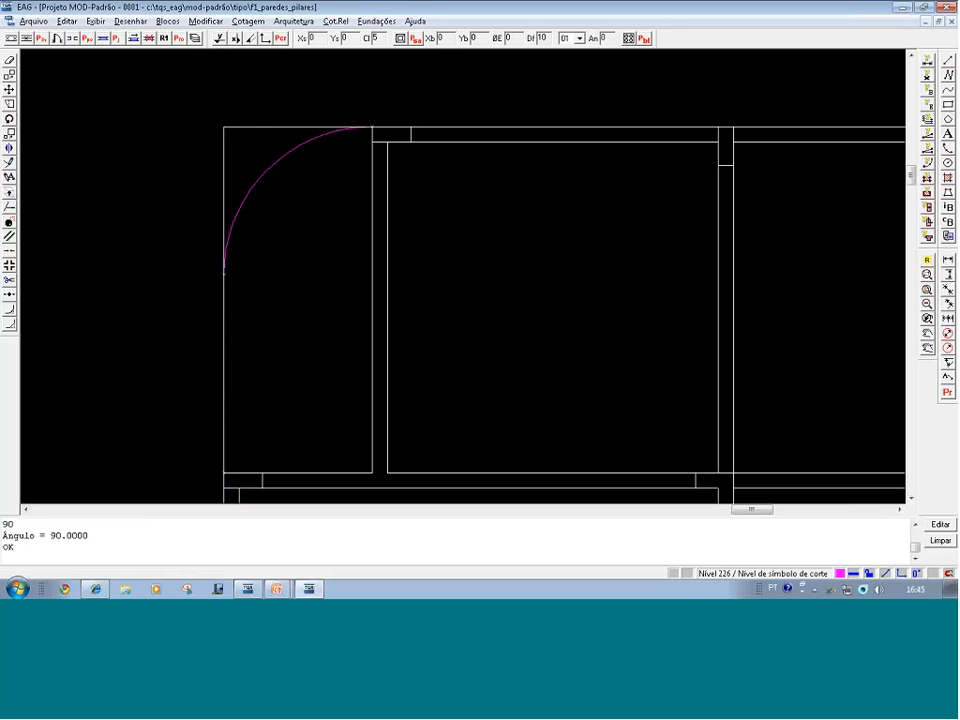
Shorten the top wall's outer line so its left end meets the arc's start at the pillar corner
{"action": "left_click", "coordinate": [259, 127]}
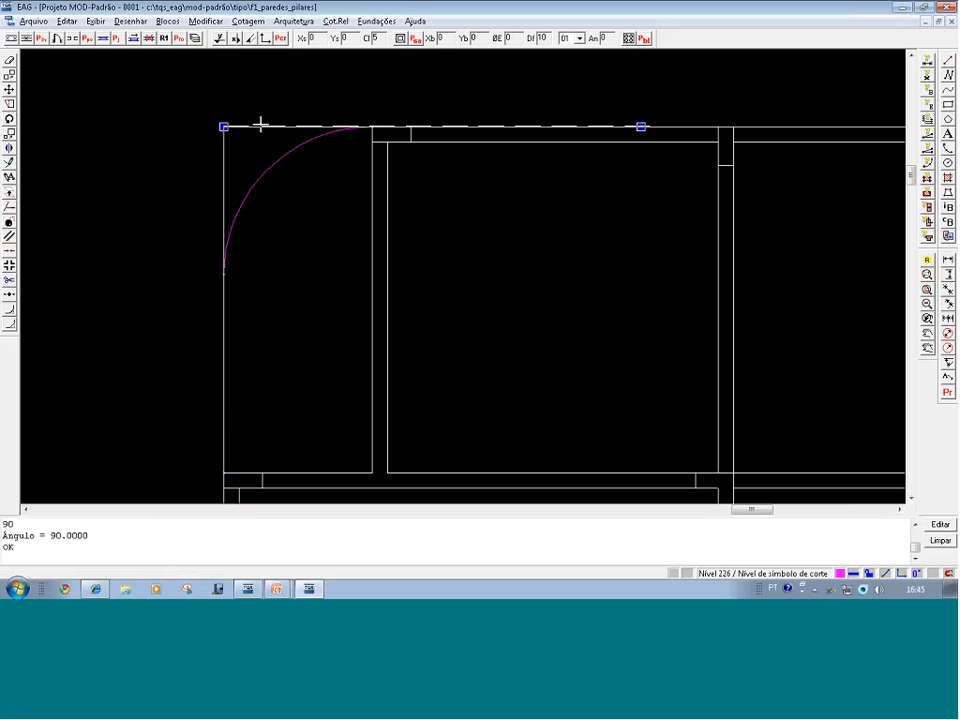
{"action": "left_click", "coordinate": [225, 127]}
{"action": "left_click", "coordinate": [376, 124]}
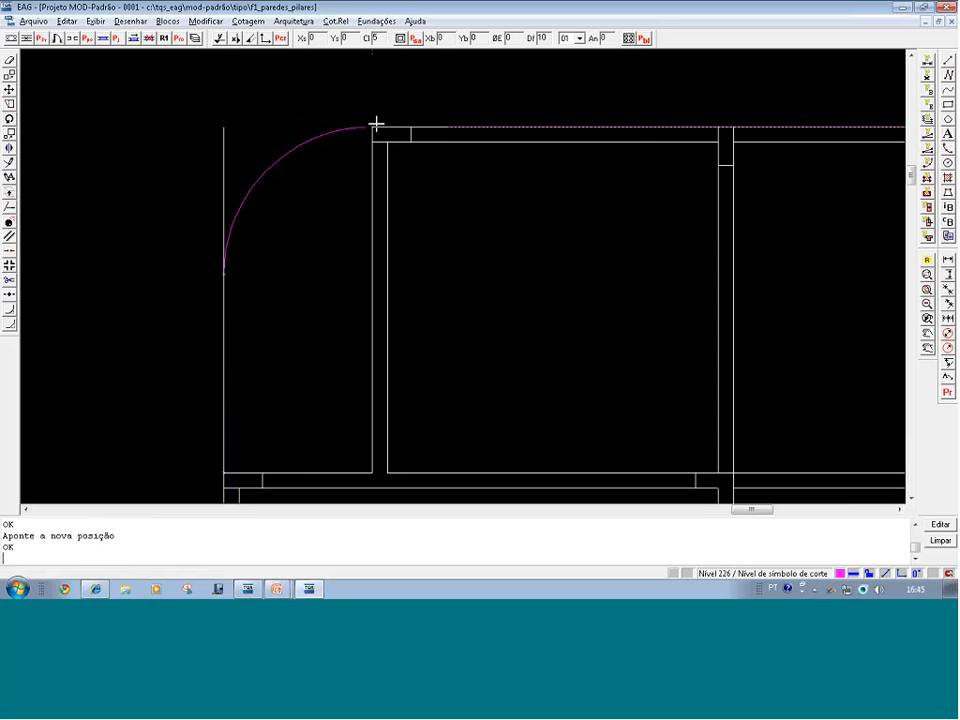
Shorten the outer left wall line so its upper end meets the lower end of slab L1's arc
{"action": "left_click", "coordinate": [208, 123]}
{"action": "left_click", "coordinate": [214, 122]}
{"action": "left_click", "coordinate": [223, 126]}
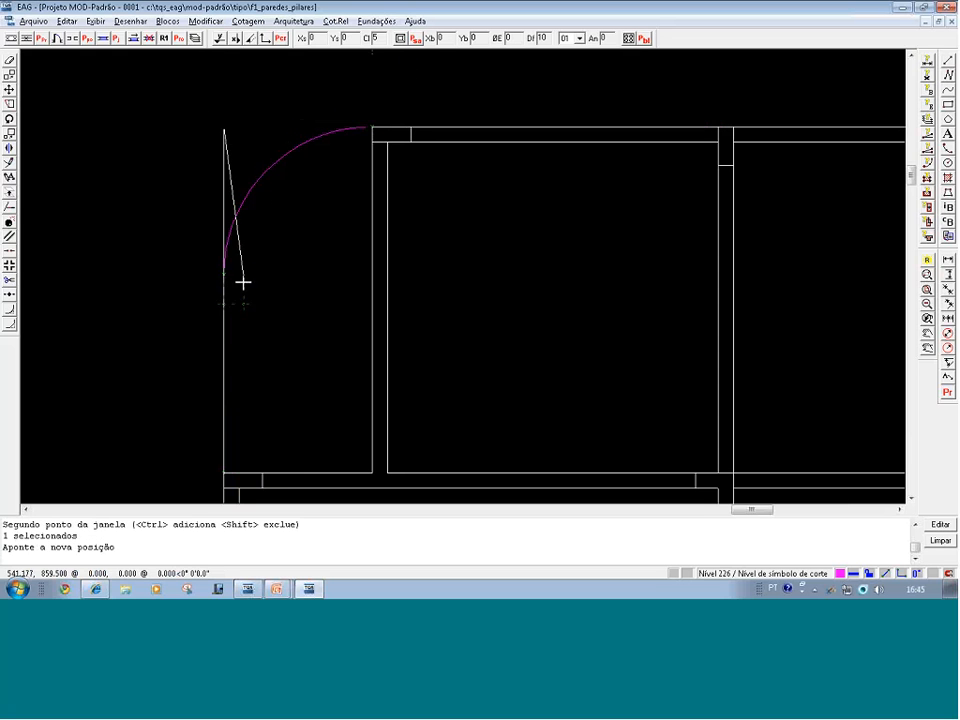
{"action": "left_click", "coordinate": [226, 271]}
{"action": "scroll", "coordinate": [705, 235], "scroll_direction": "down", "scroll_amount": 5}
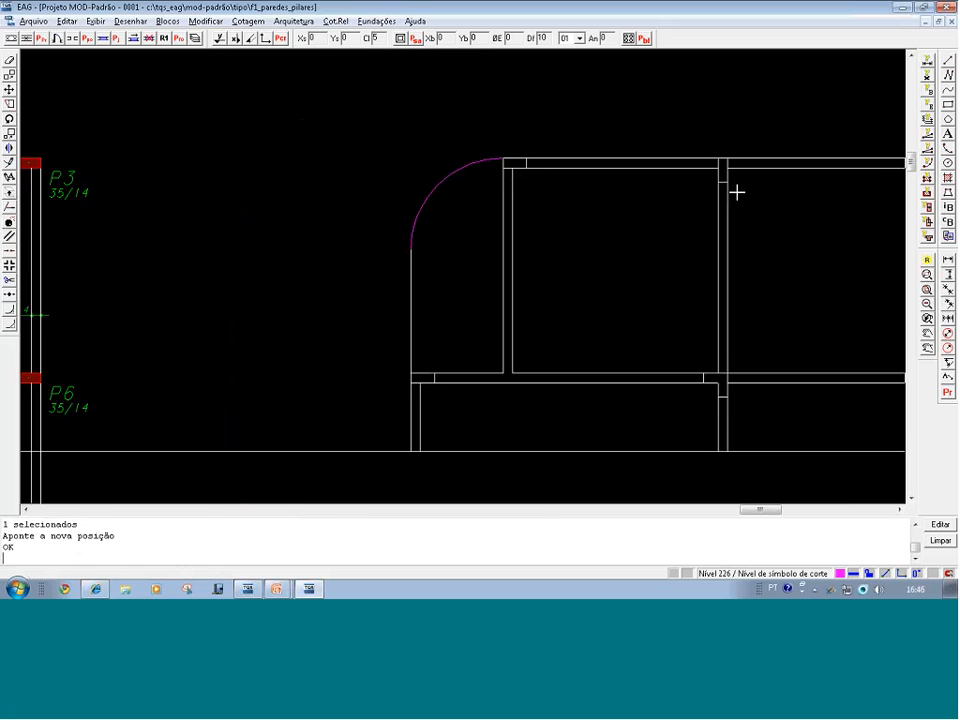
Measure the distance along beam V2's lower face from V5's inner wall line to the first stair line in the original plan
{"action": "scroll", "coordinate": [566, 160], "scroll_direction": "down", "scroll_amount": 2}
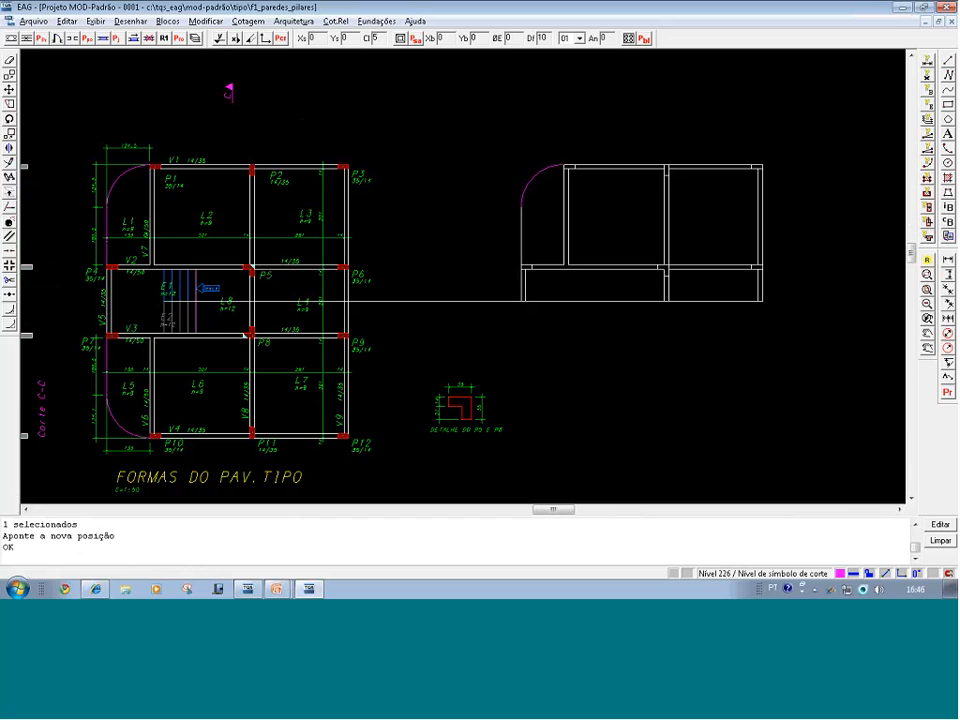
{"action": "left_click", "coordinate": [212, 317]}
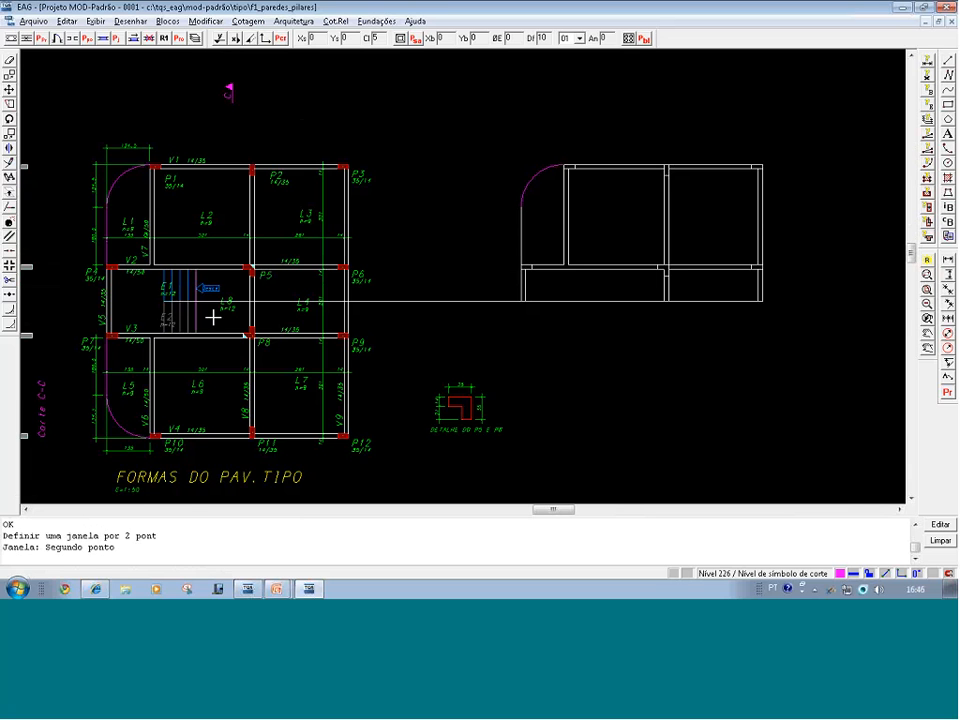
{"action": "left_click", "coordinate": [78, 257]}
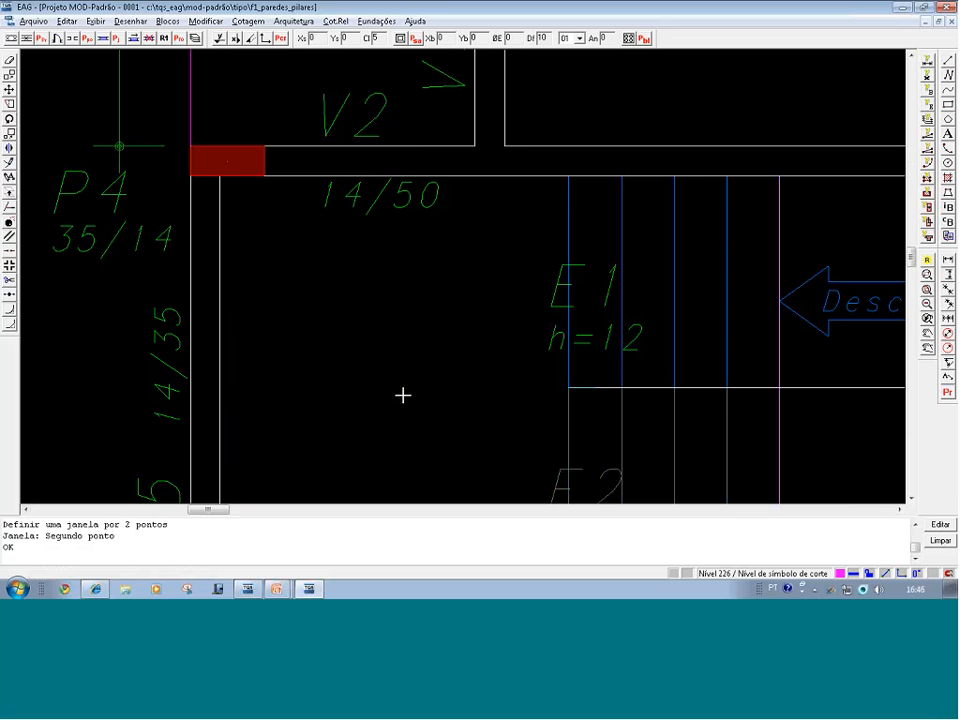
{"action": "key", "text": "shift+F2"}
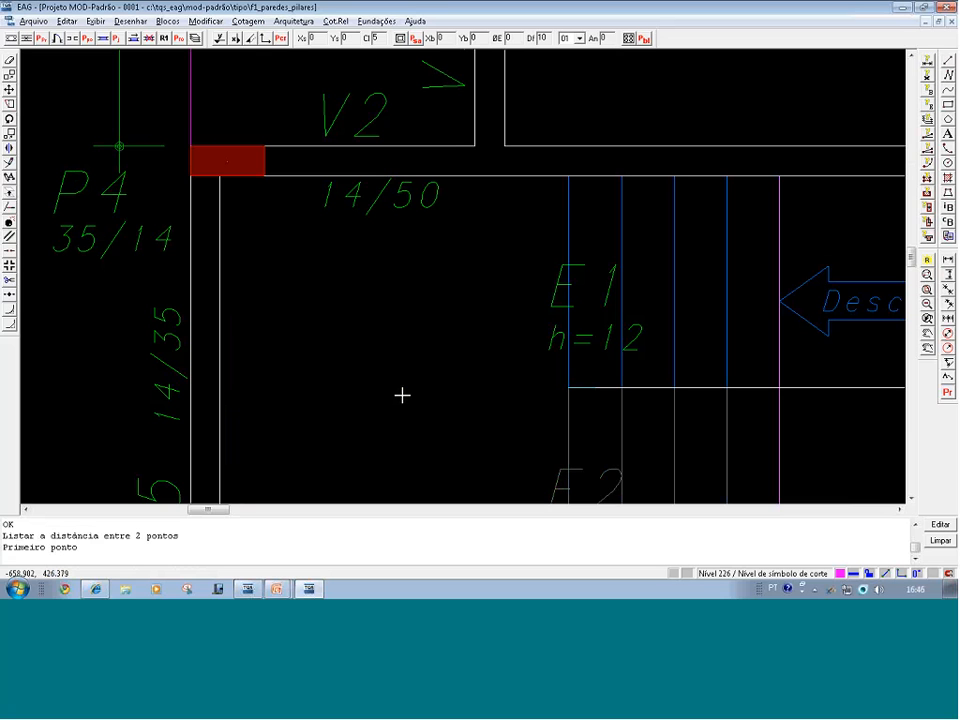
{"action": "left_click", "coordinate": [223, 178]}
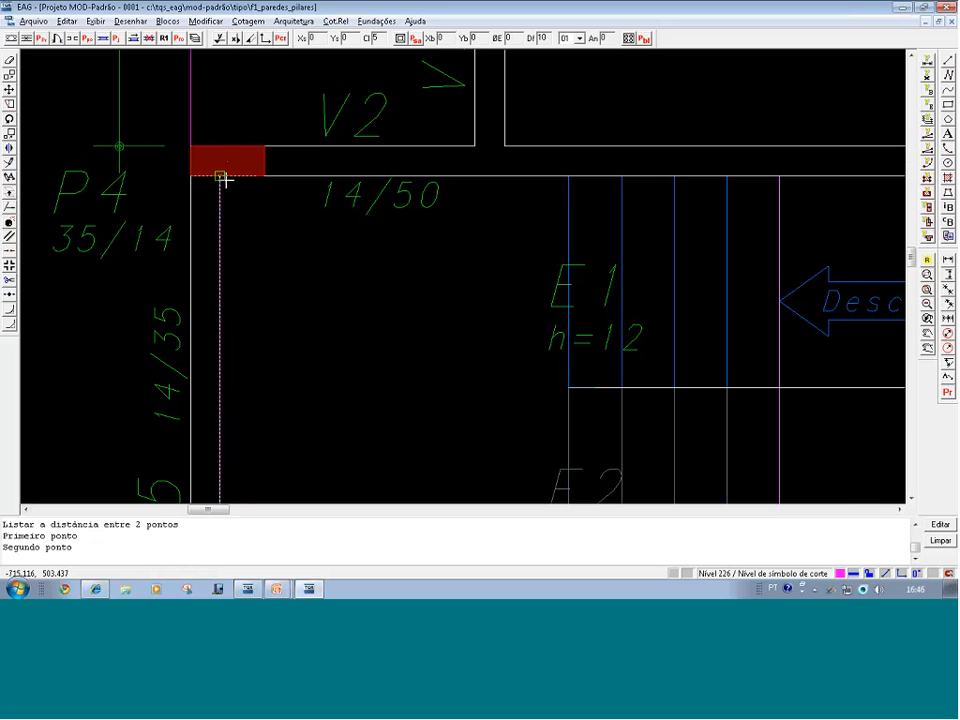
{"action": "left_click", "coordinate": [568, 177]}
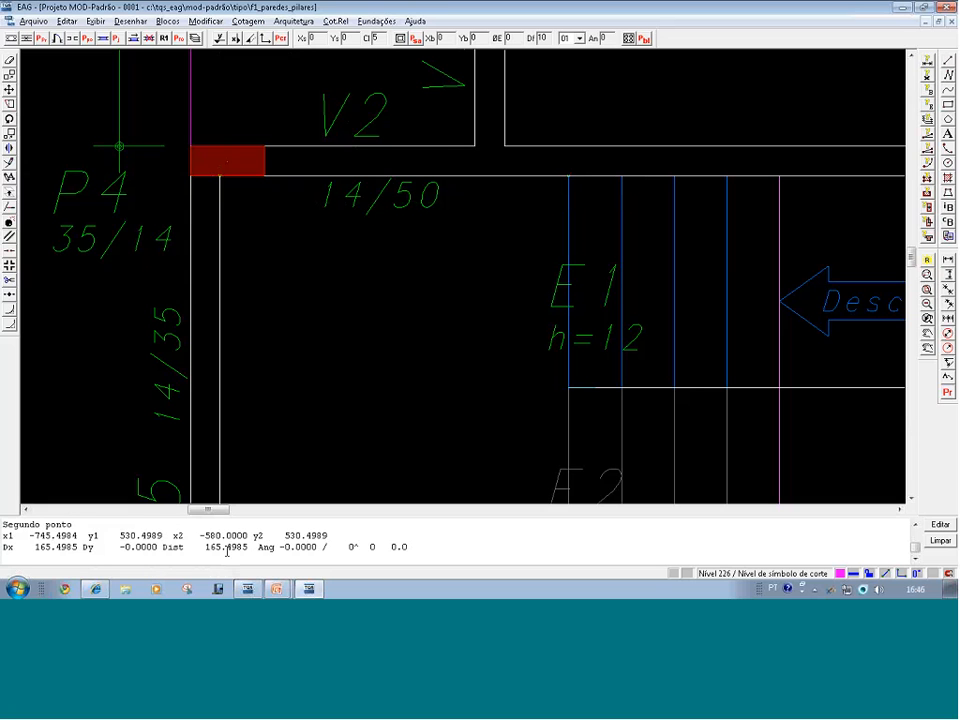
{"action": "left_click_drag", "start_coordinate": [227, 551], "coordinate": [190, 551]}
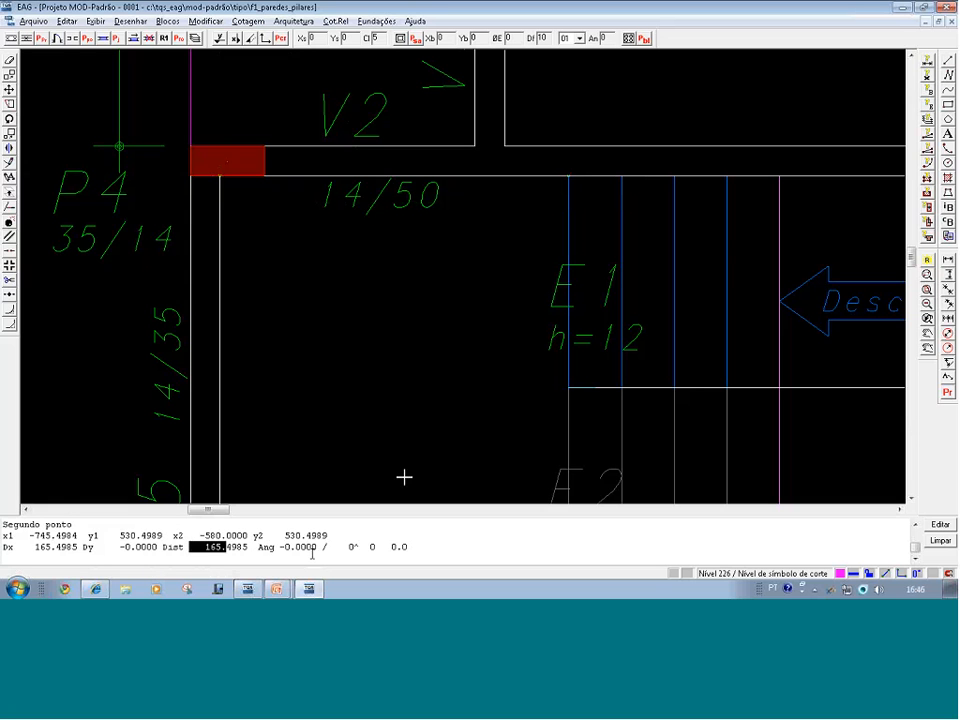
Measure the spacing between the first two stair lines of flight E1
{"action": "left_click", "coordinate": [478, 422]}
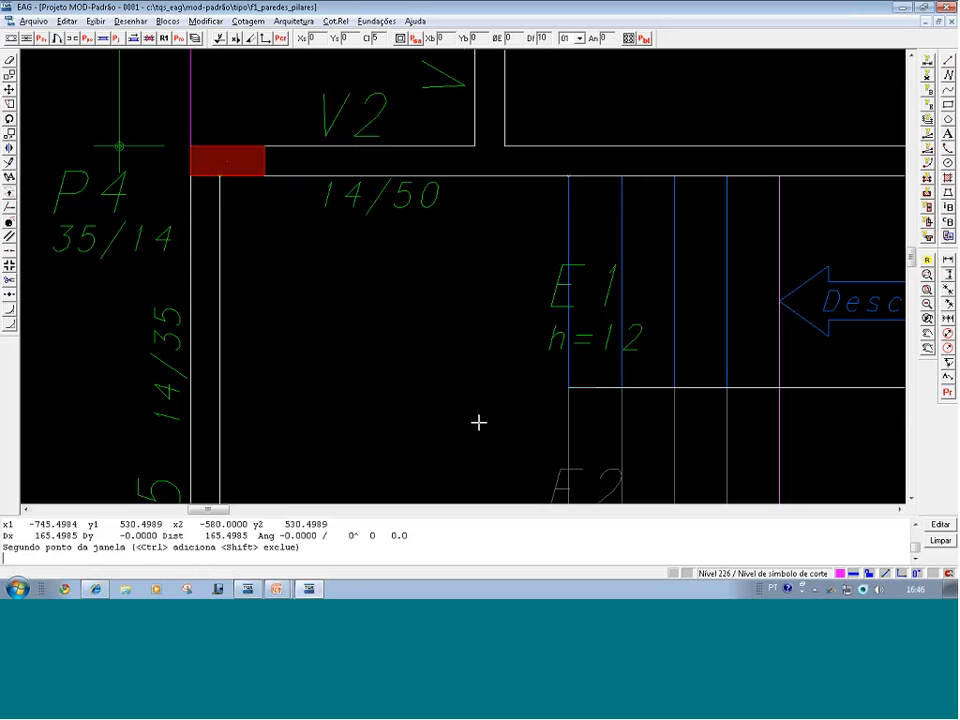
{"action": "right_click", "coordinate": [478, 422]}
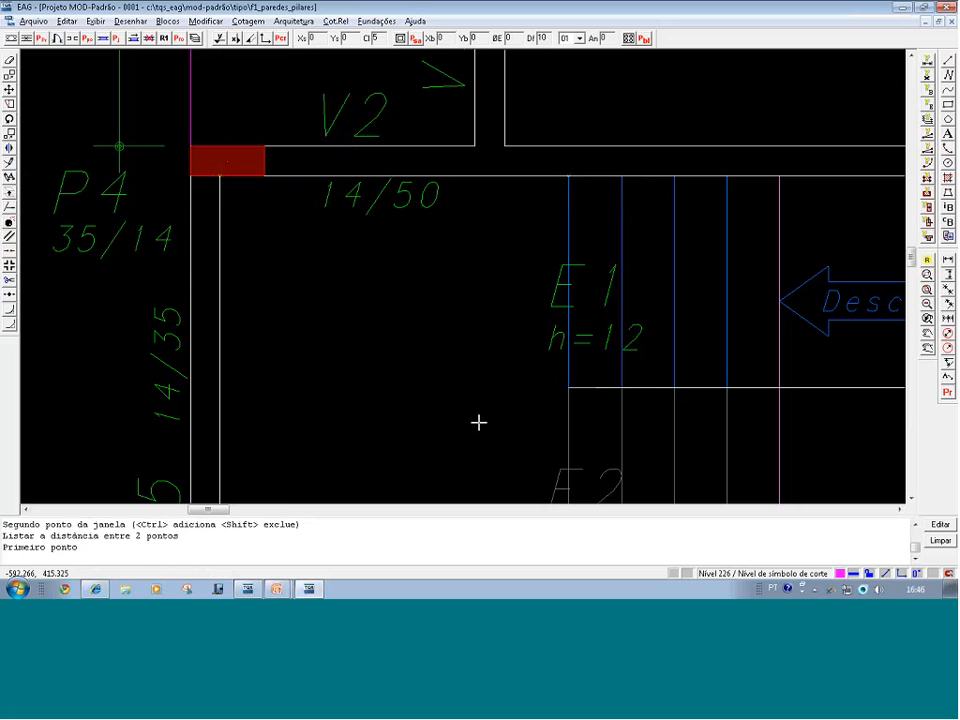
{"action": "left_click", "coordinate": [568, 176]}
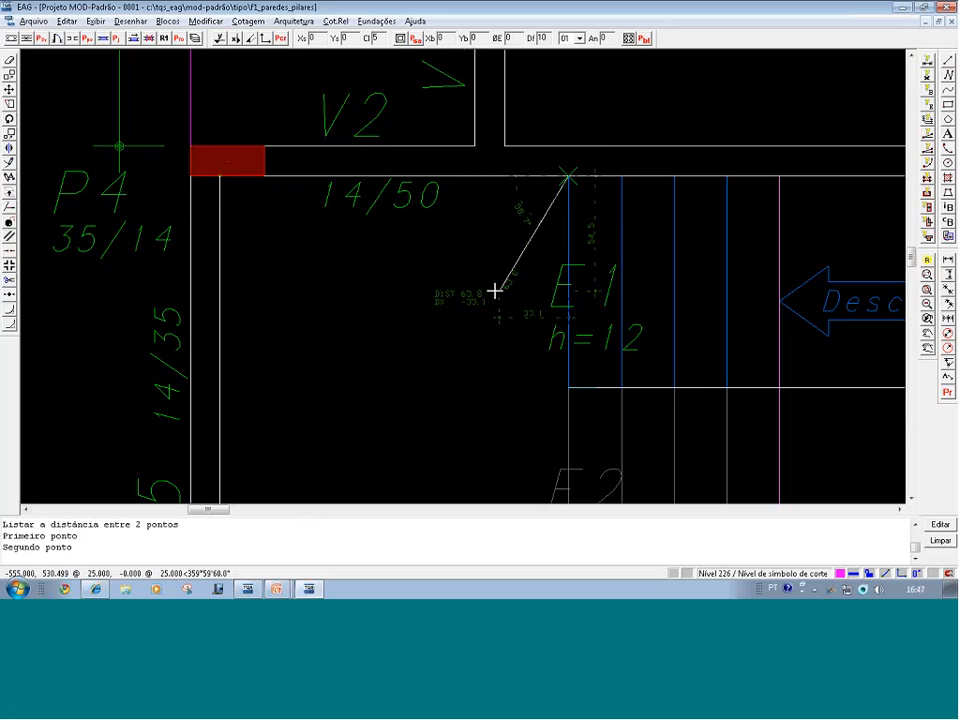
{"action": "key", "text": "Escape"}
Copy the left wall's inner line below the middle wall 165.5 to the right in the redrawn plan, with orthogonal mode on, as the first stair line
{"action": "key", "text": "F8"}
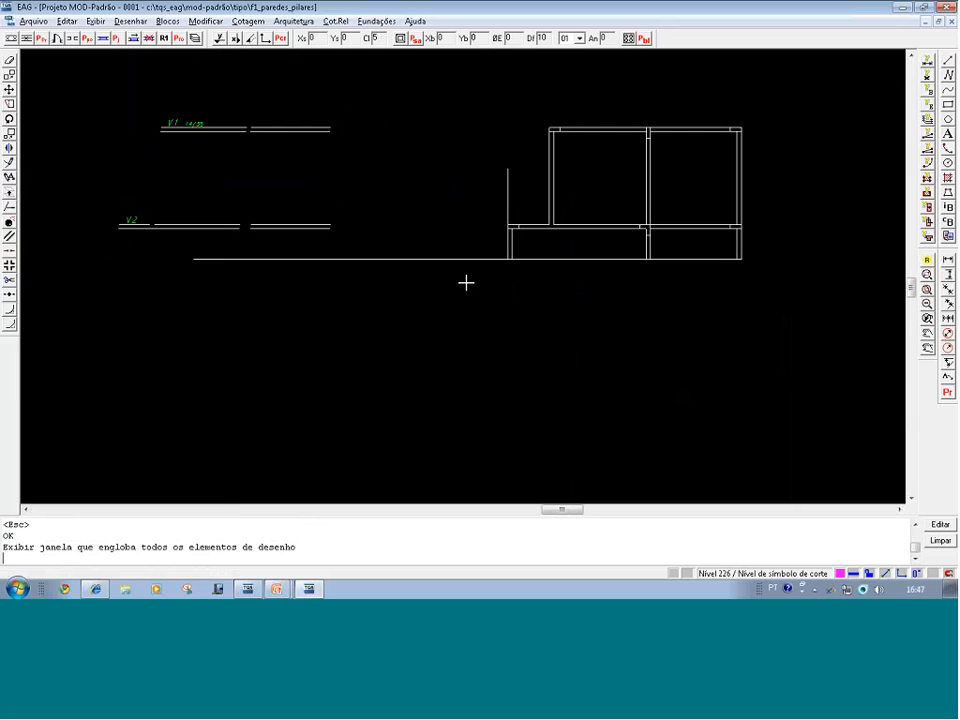
{"action": "key", "text": "F5"}
{"action": "left_click", "coordinate": [601, 277]}
{"action": "left_click", "coordinate": [493, 212]}
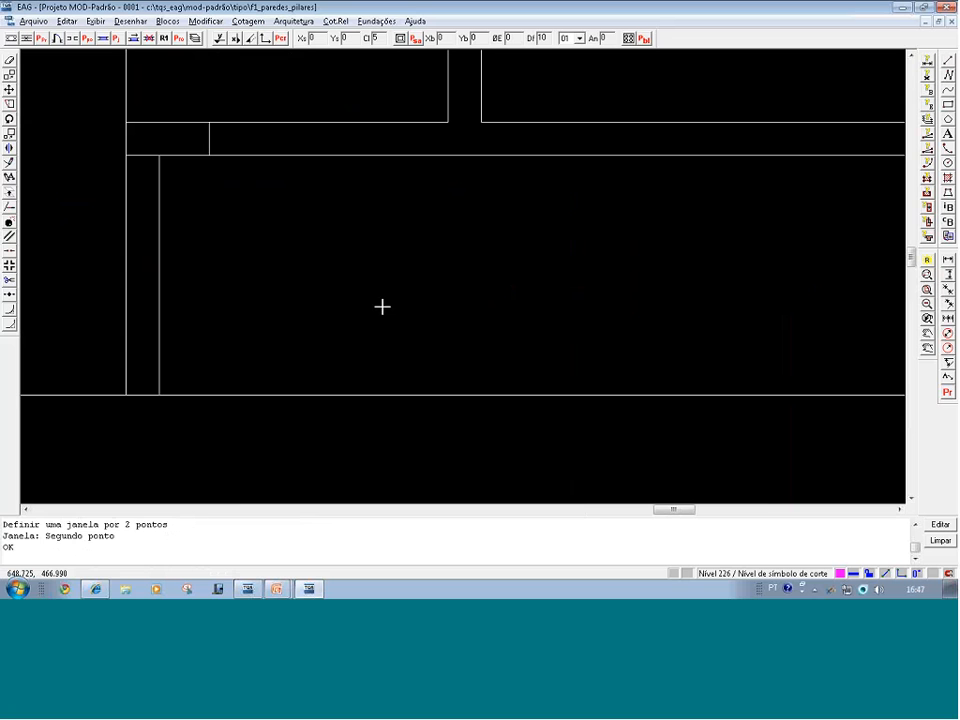
{"action": "key", "text": "ctrl+c"}
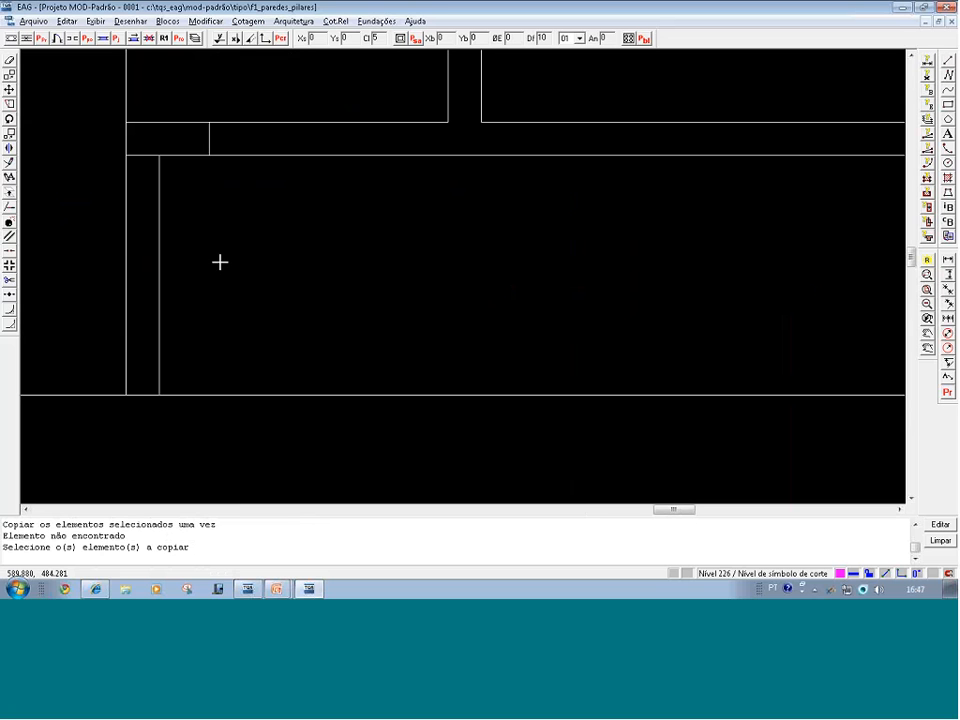
{"action": "left_click", "coordinate": [159, 228]}
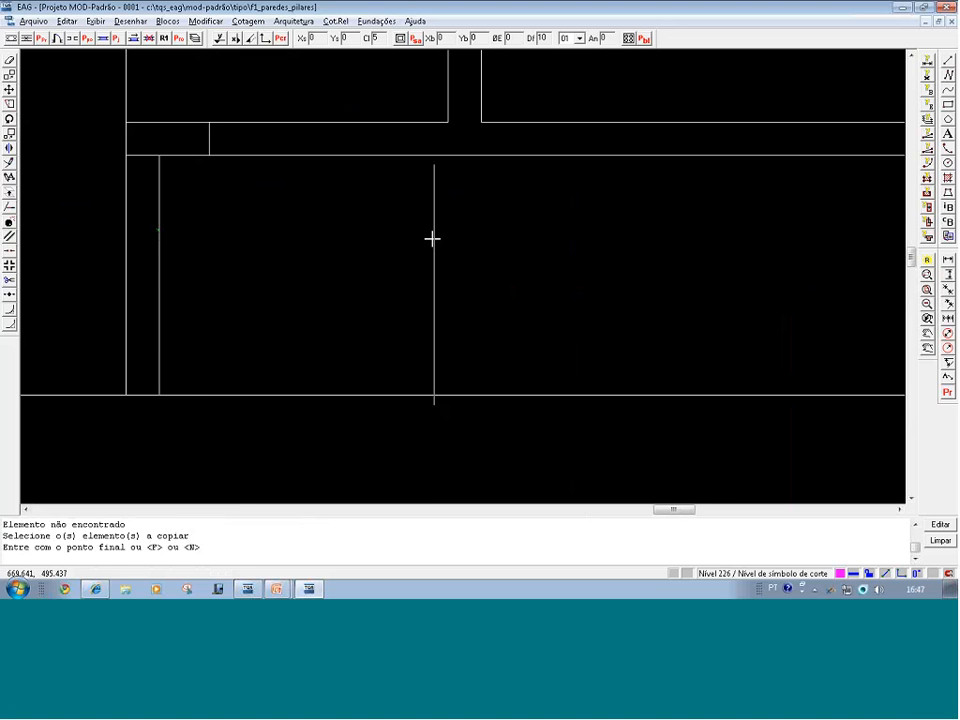
{"action": "key", "text": "Return"}
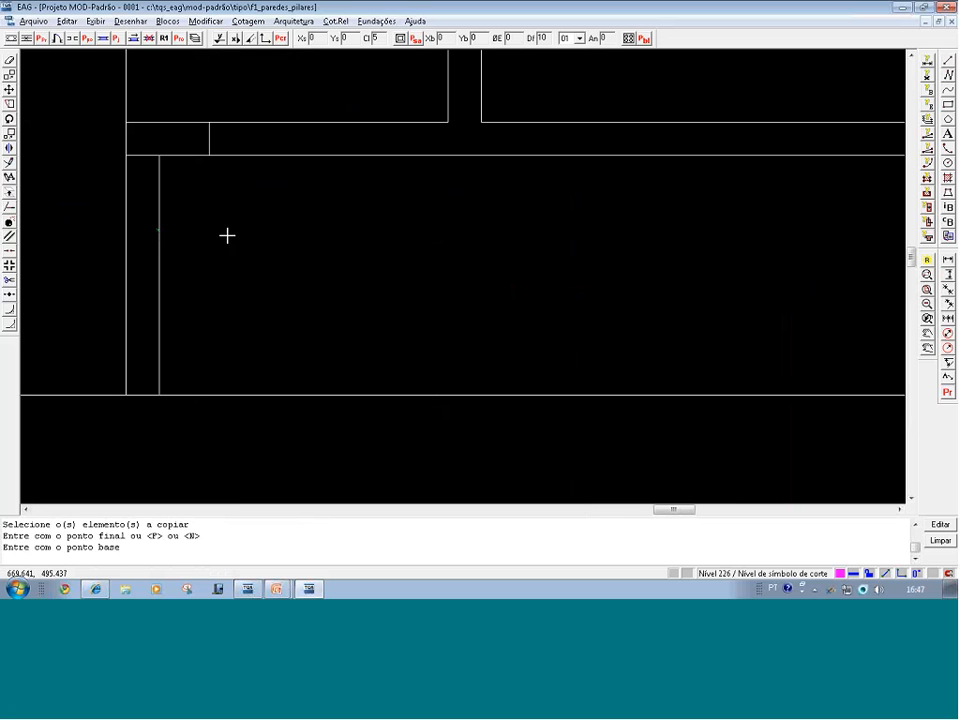
{"action": "left_click", "coordinate": [161, 155]}
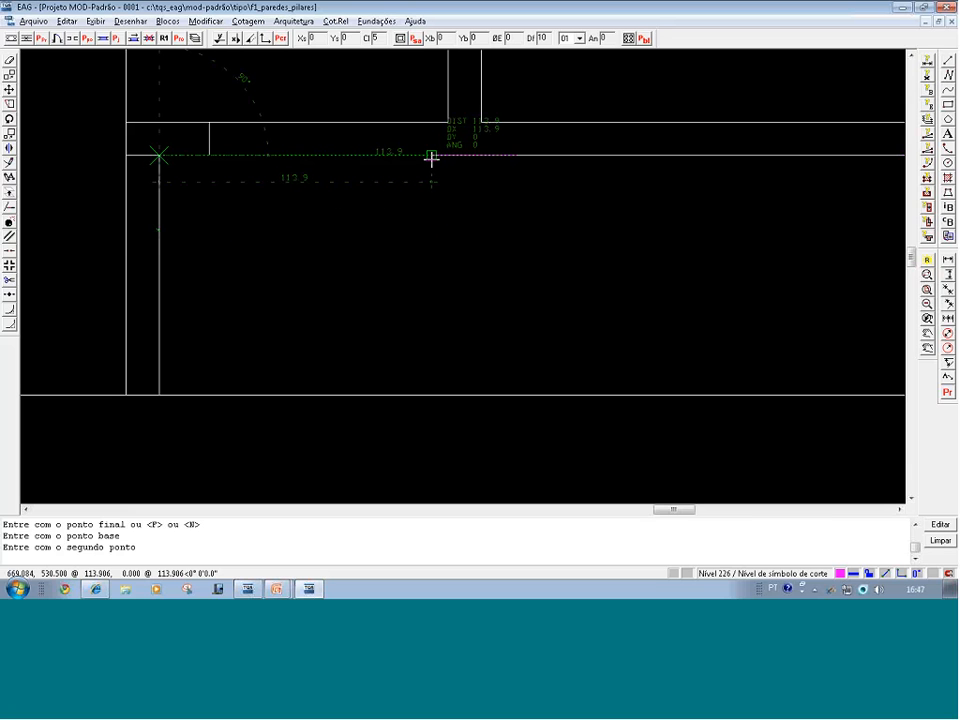
{"action": "left_click", "coordinate": [435, 160]}
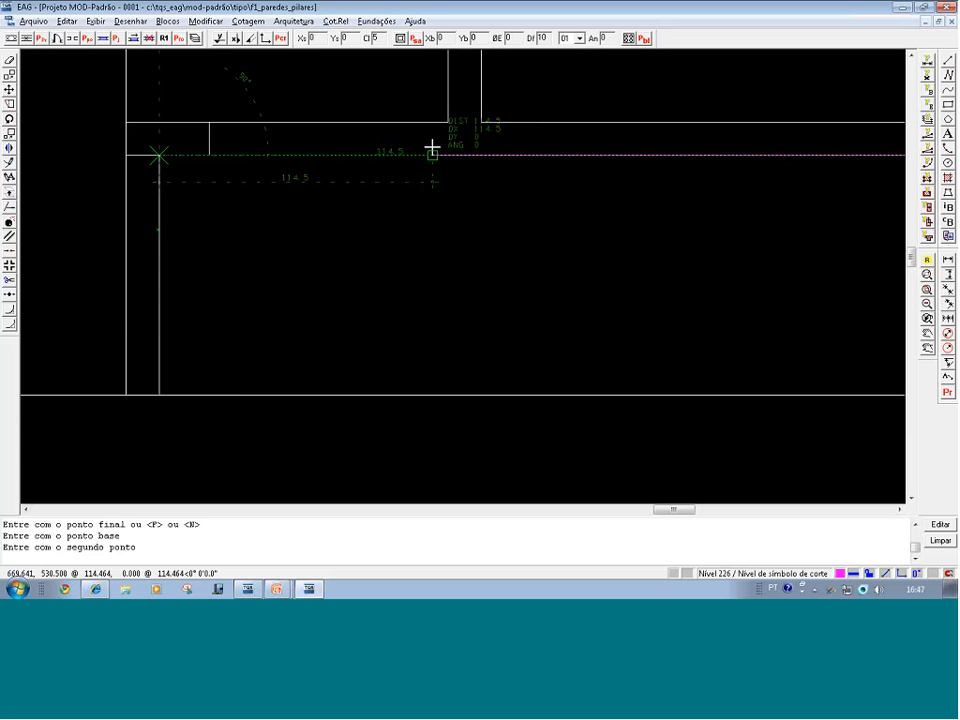
{"action": "key", "text": "F8"}
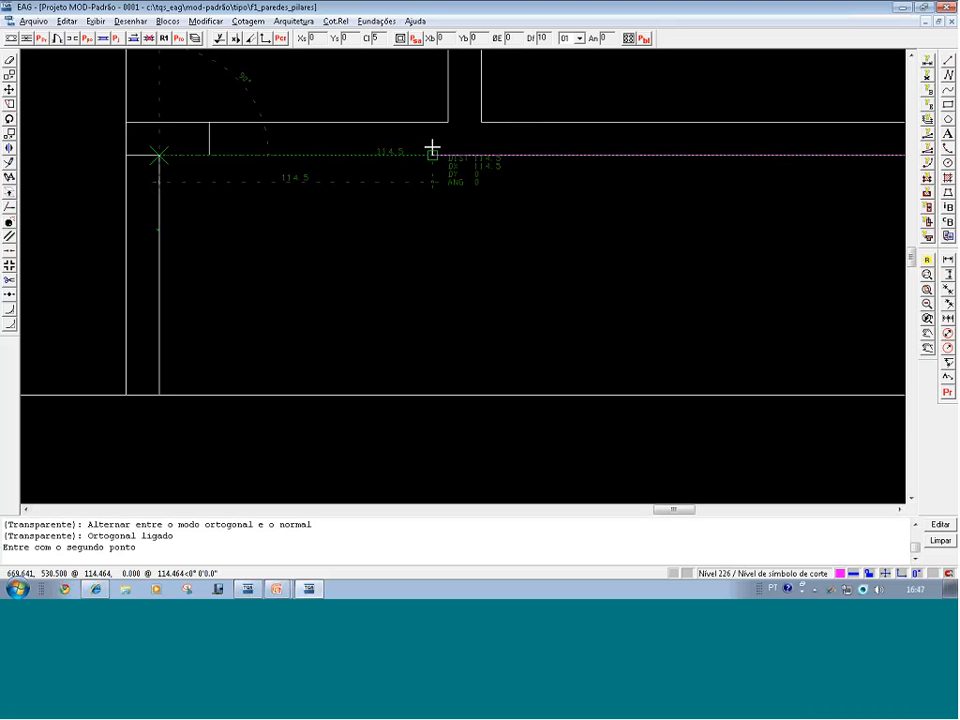
{"action": "type", "text": "165.5"}
{"action": "key", "text": "Return"}
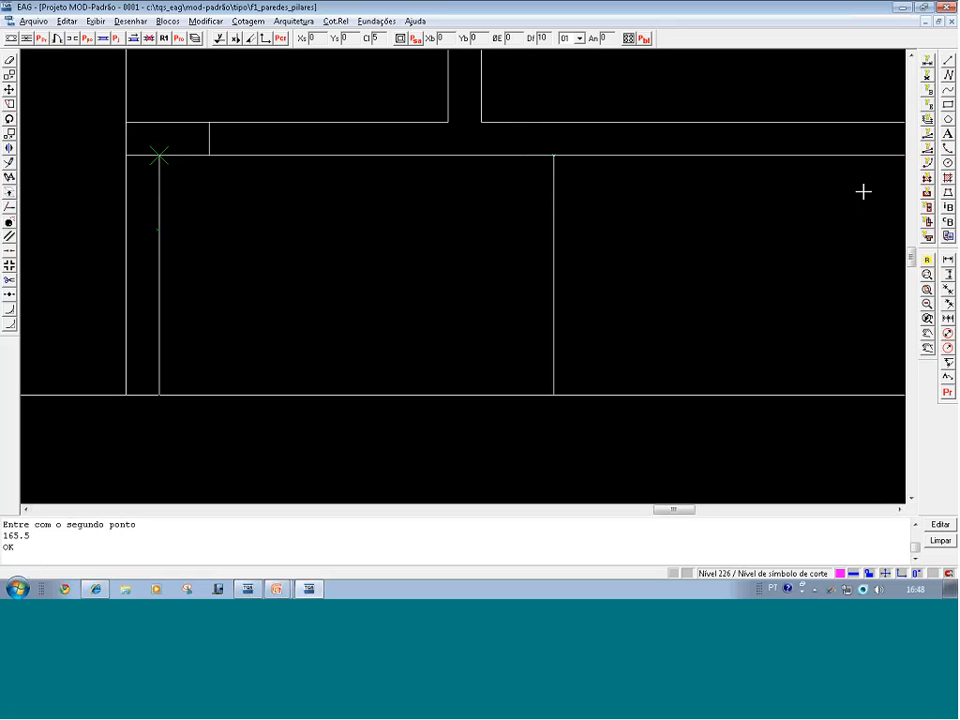
{"action": "left_click", "coordinate": [553, 236]}
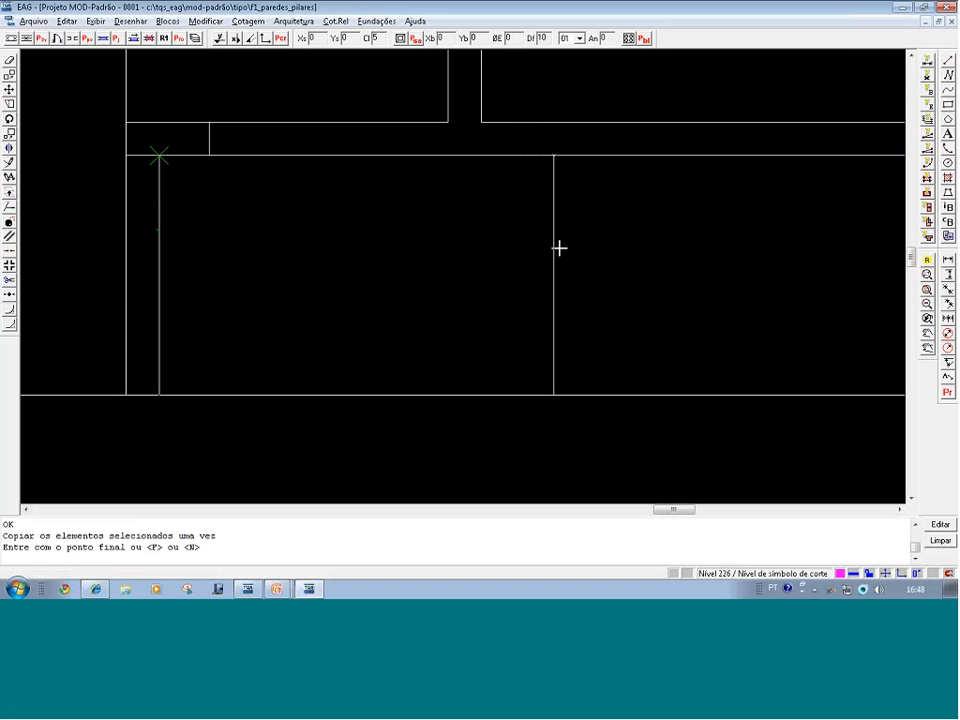
{"action": "key", "text": "Escape"}
{"action": "key", "text": "Return"}
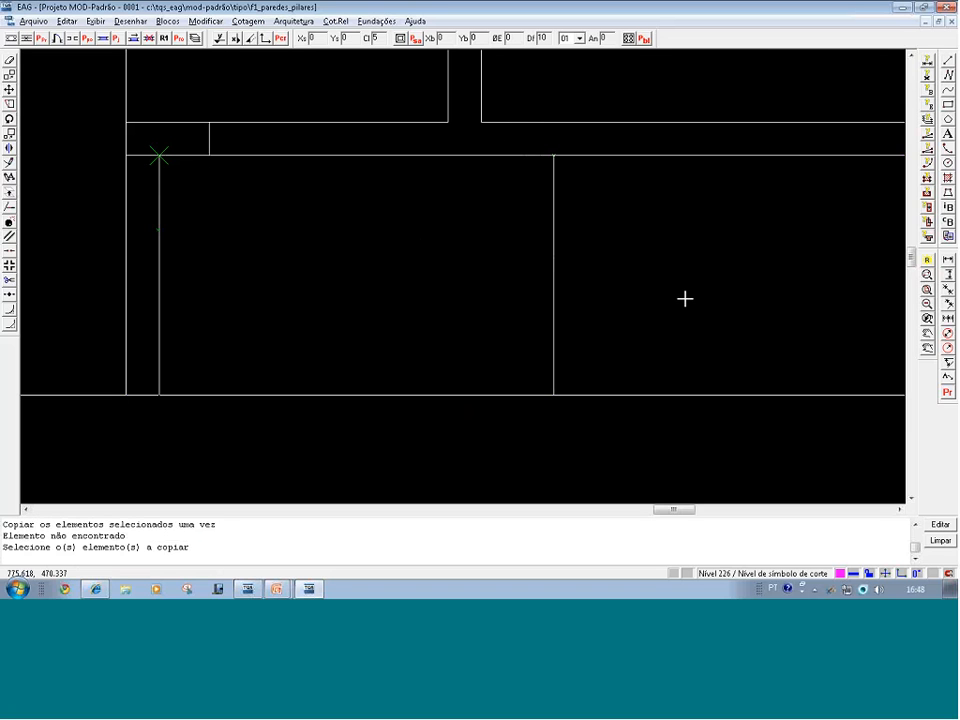
{"action": "left_click", "coordinate": [553, 292]}
{"action": "key", "text": "Escape"}
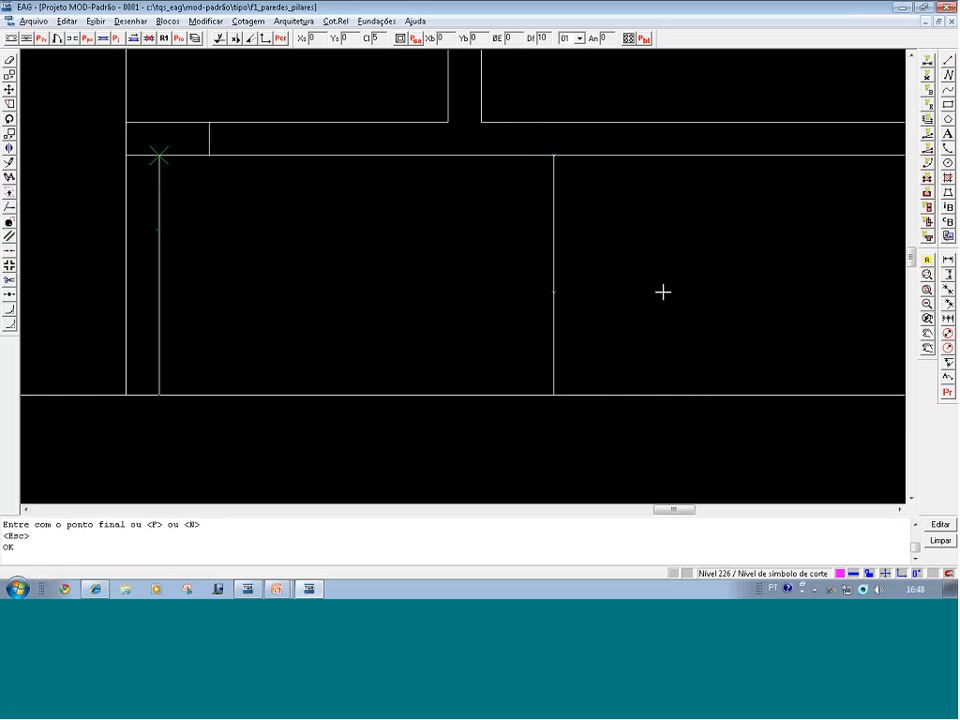
Copy the first stair line to the right with 4 repetitions spaced 25 apart, using its upper end as base point
{"action": "key", "text": "Return"}
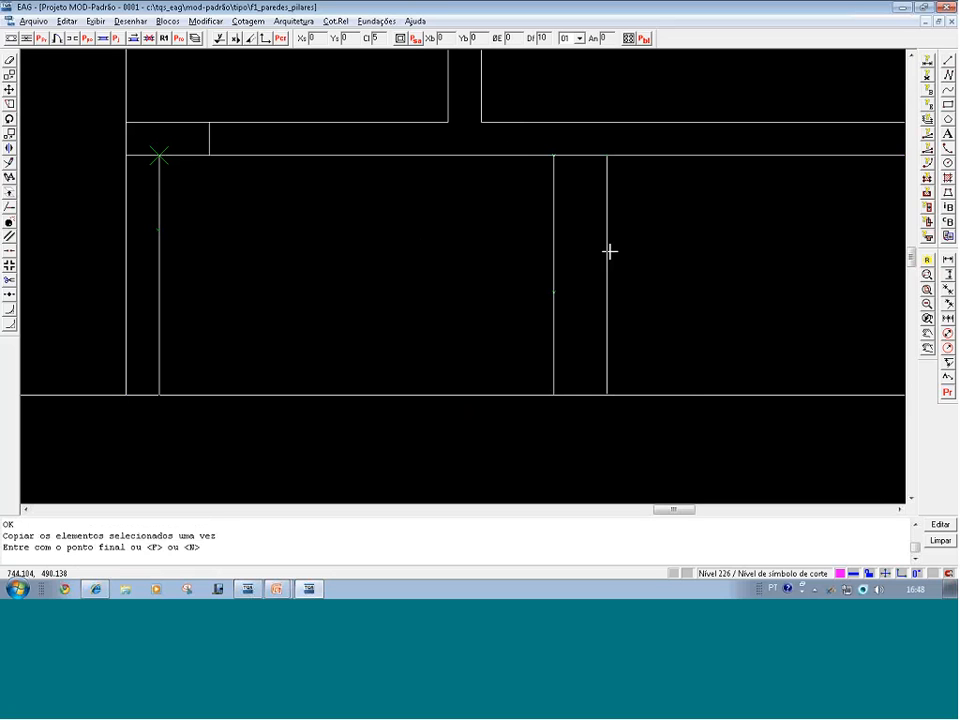
{"action": "left_click", "coordinate": [610, 251]}
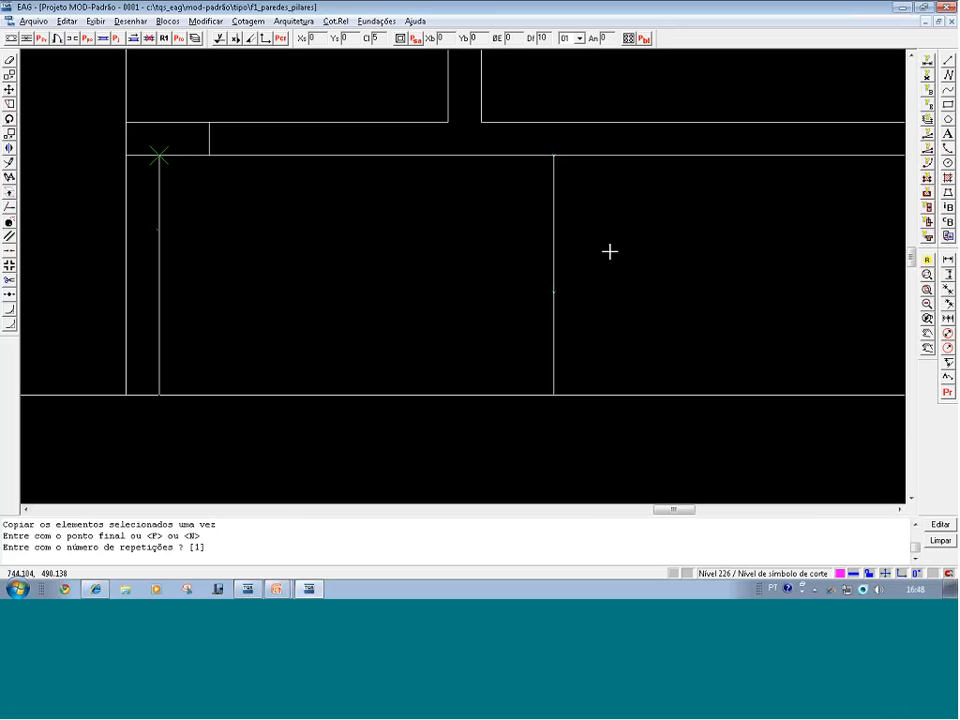
{"action": "type", "text": "4"}
{"action": "key", "text": "Return"}
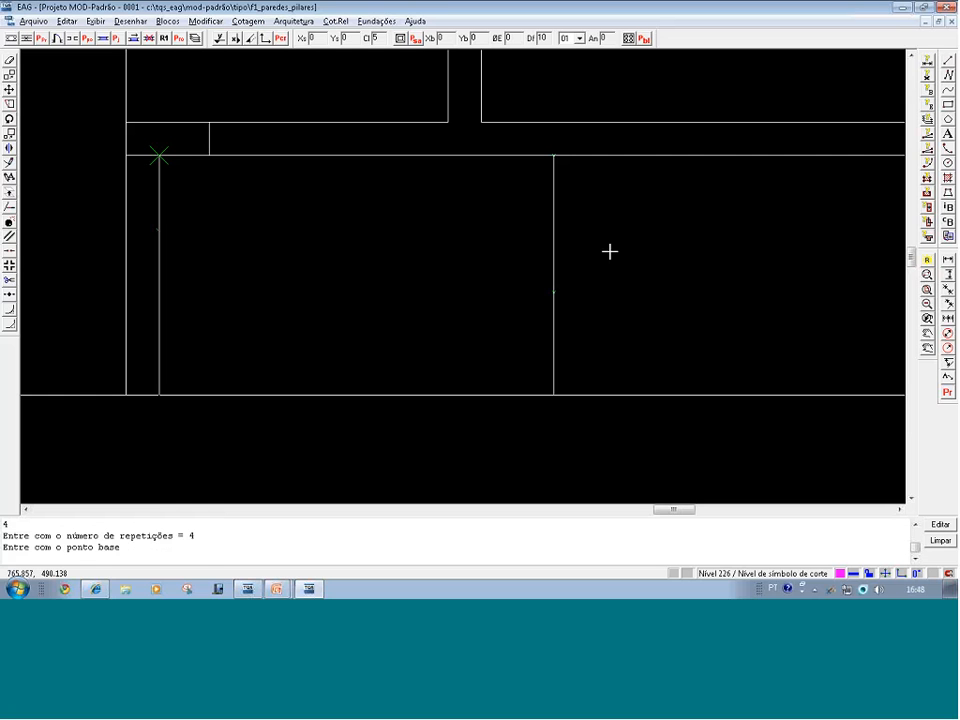
{"action": "left_click", "coordinate": [555, 155]}
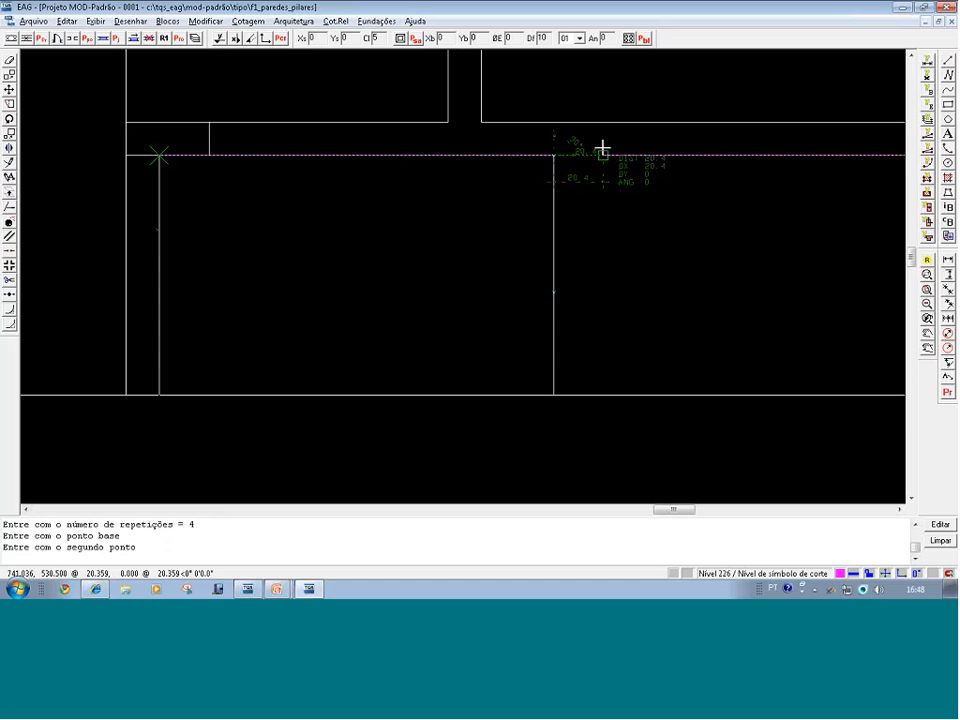
{"action": "type", "text": "25"}
{"action": "key", "text": "Return"}
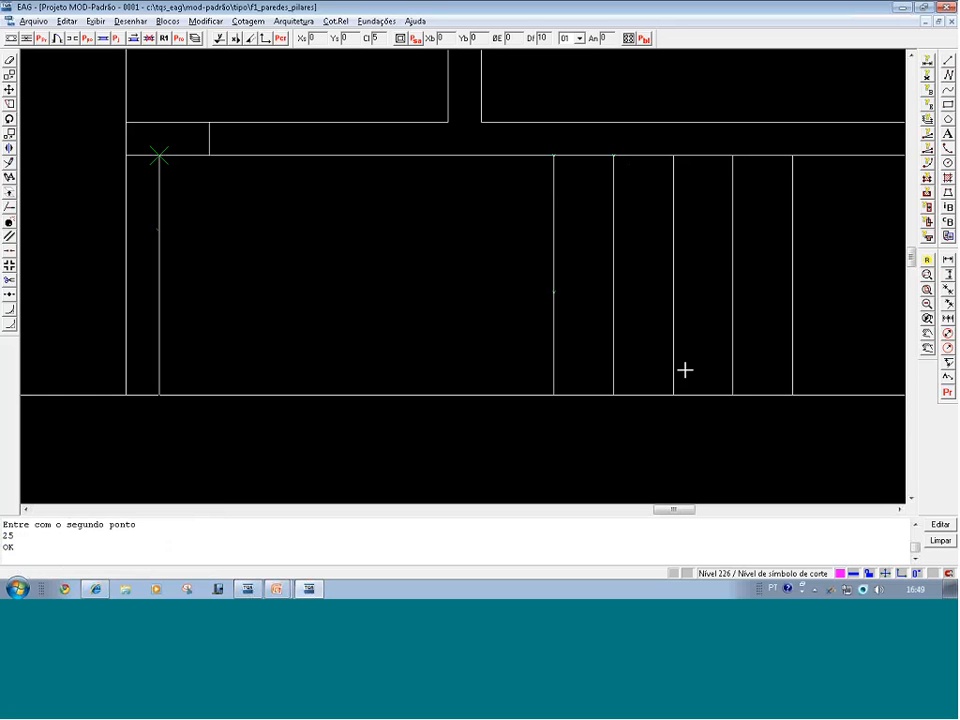
Inspect the text properties of beam V1's title in the original plan, checking its height without changing anything
{"action": "key", "text": "shift+F8"}
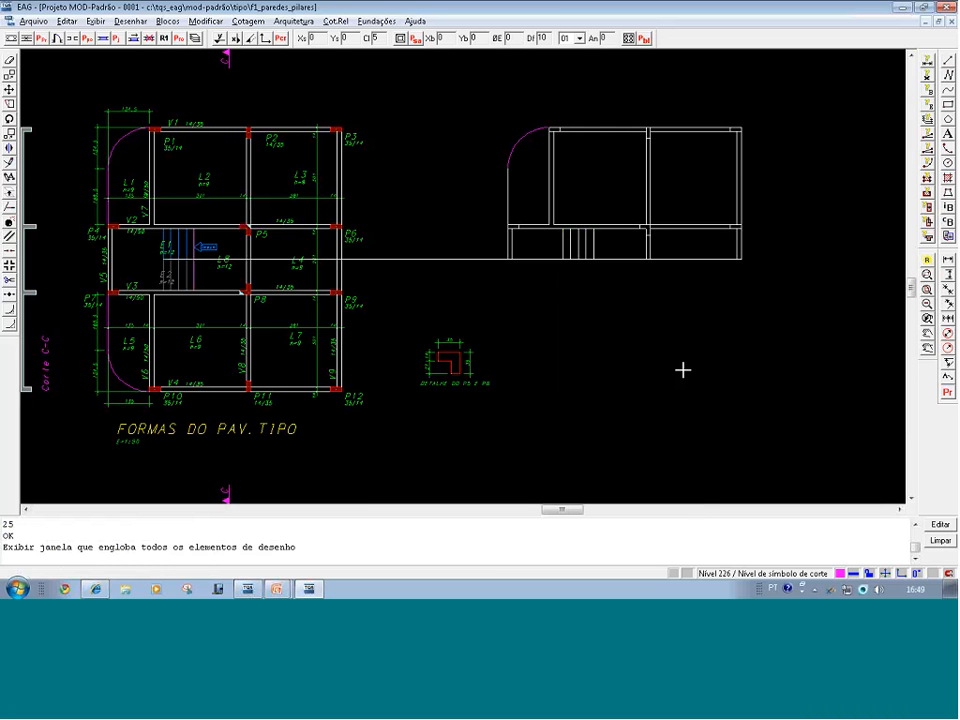
{"action": "key", "text": "F8"}
{"action": "left_click", "coordinate": [213, 147]}
{"action": "left_click", "coordinate": [153, 111]}
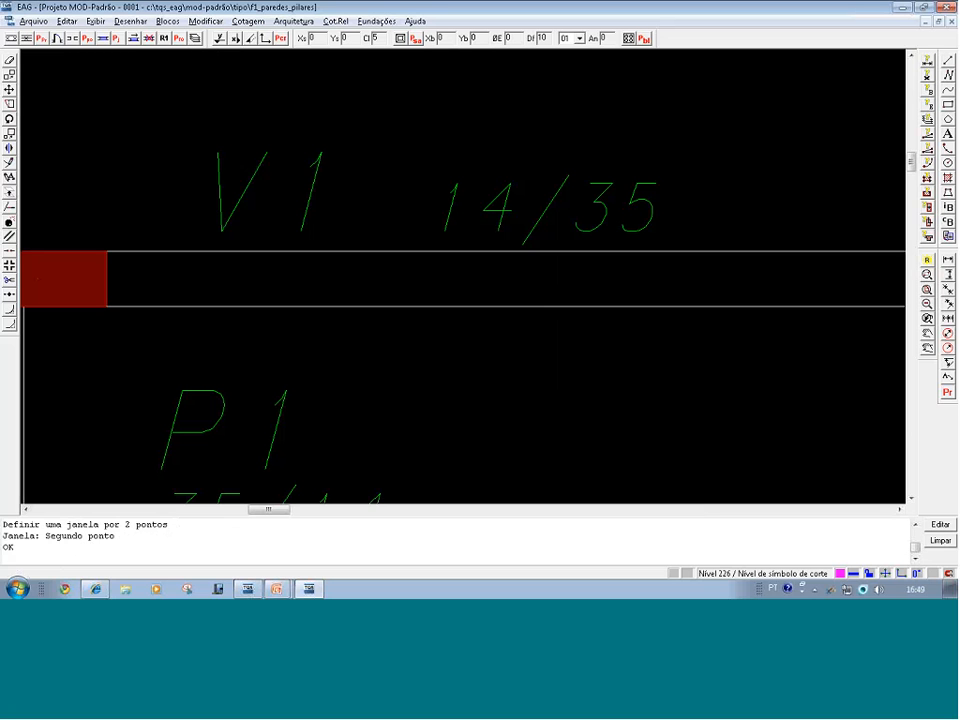
{"action": "double_click", "coordinate": [216, 158]}
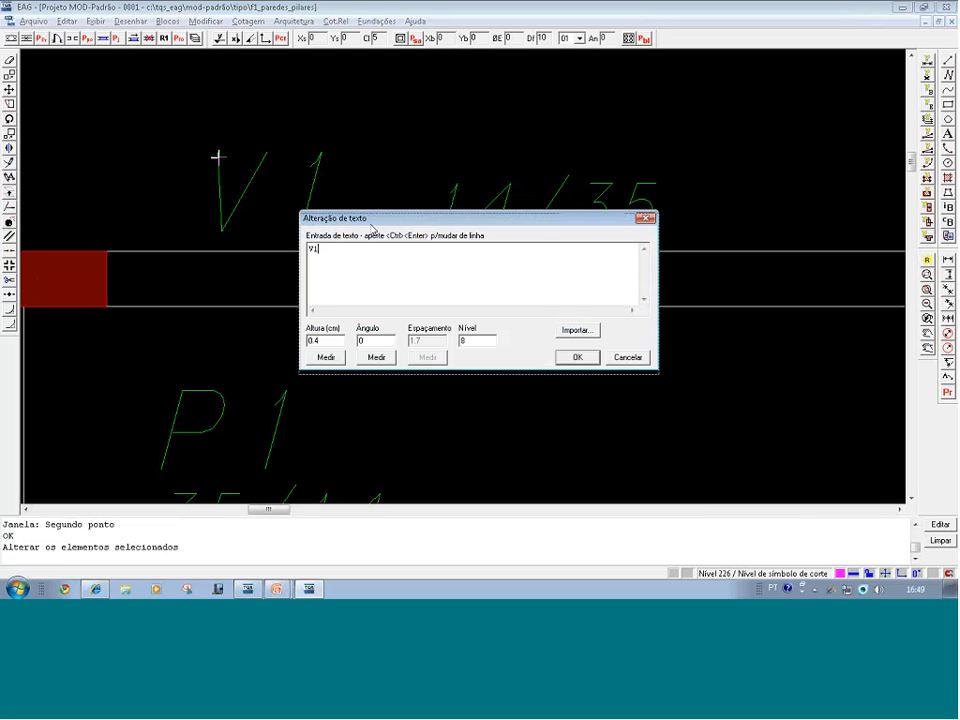
{"action": "left_click_drag", "start_coordinate": [369, 221], "coordinate": [370, 290]}
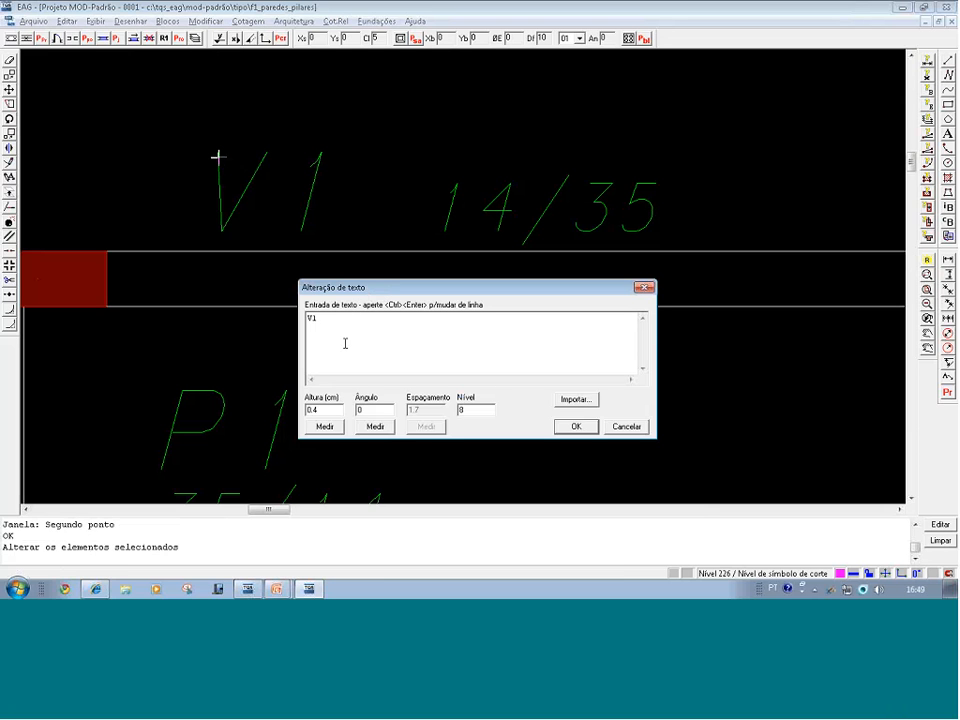
{"action": "left_click", "coordinate": [339, 411]}
{"action": "left_click", "coordinate": [624, 427]}
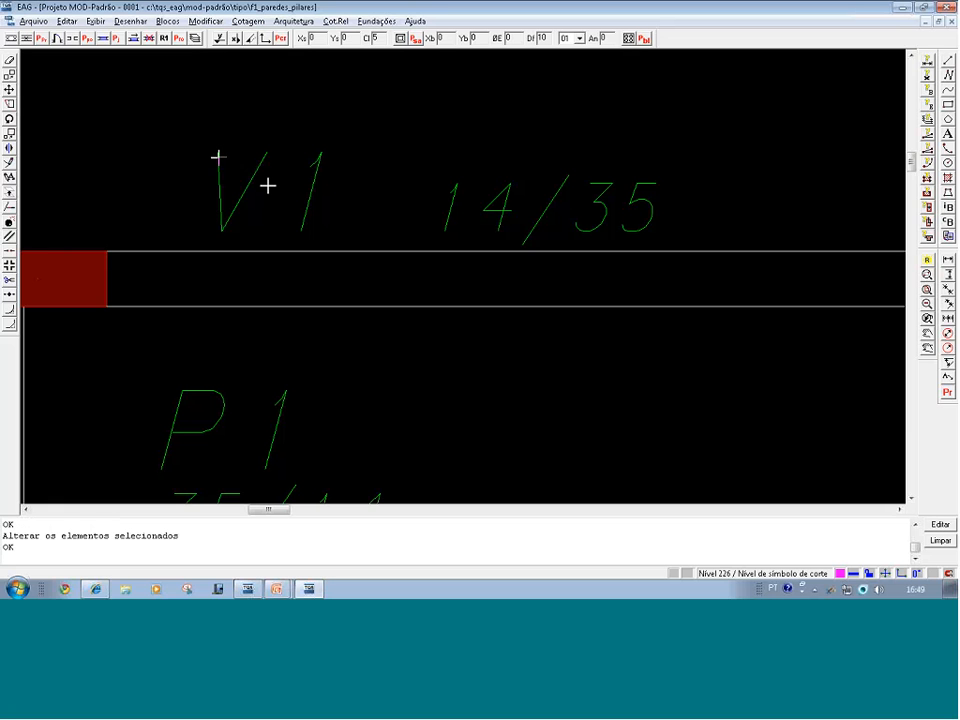
{"action": "left_click", "coordinate": [250, 180]}
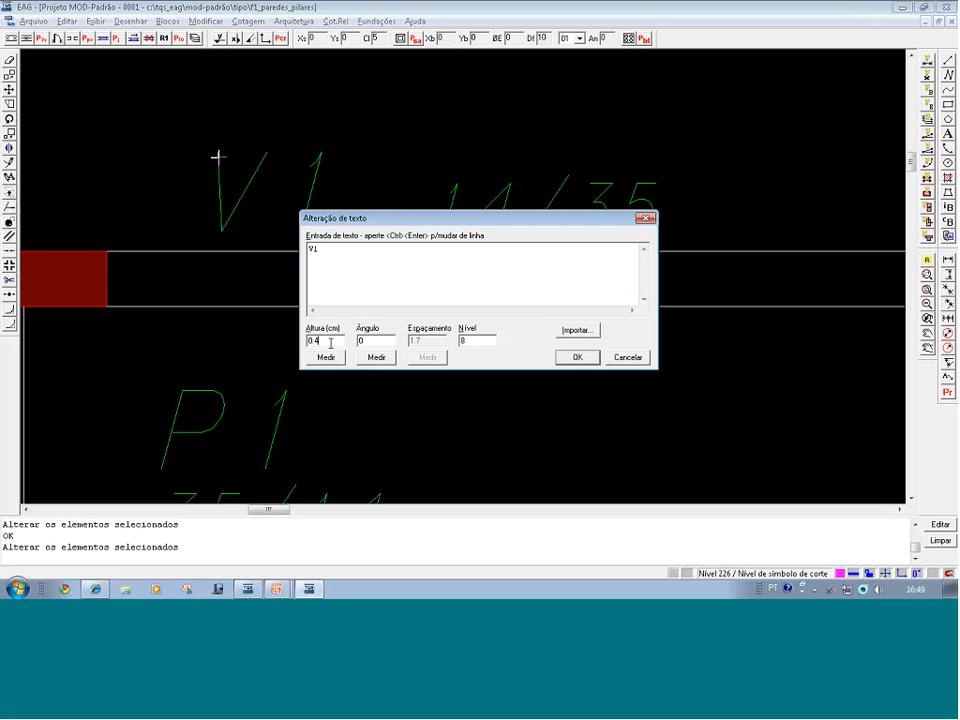
{"action": "left_click", "coordinate": [634, 361]}
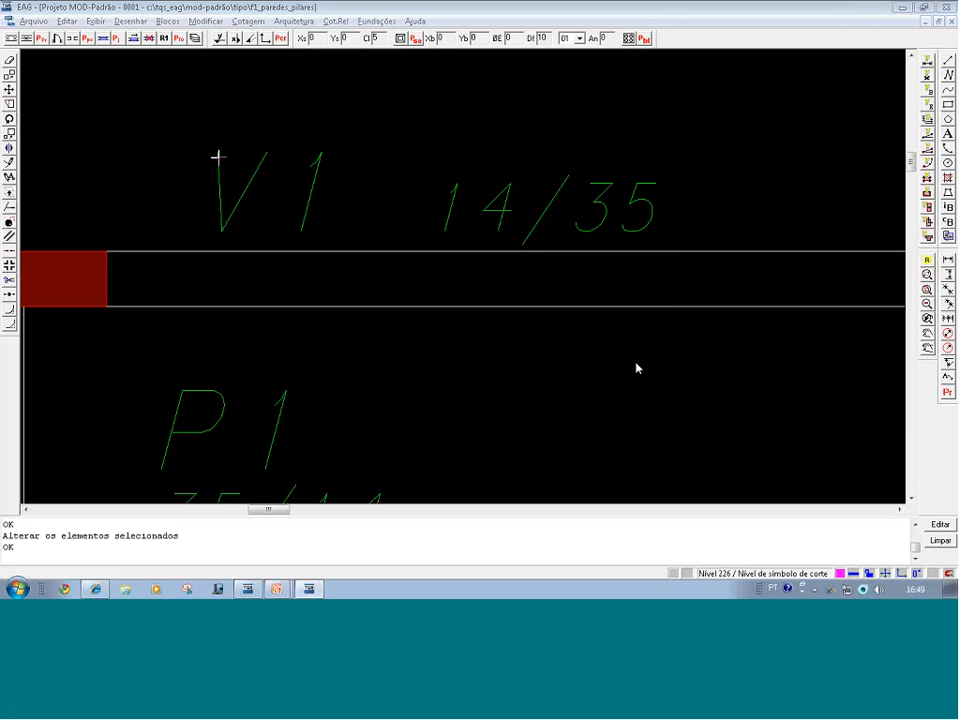
Check the text height of beam V1's 14/35 section label in the original plan
{"action": "left_click", "coordinate": [506, 200]}
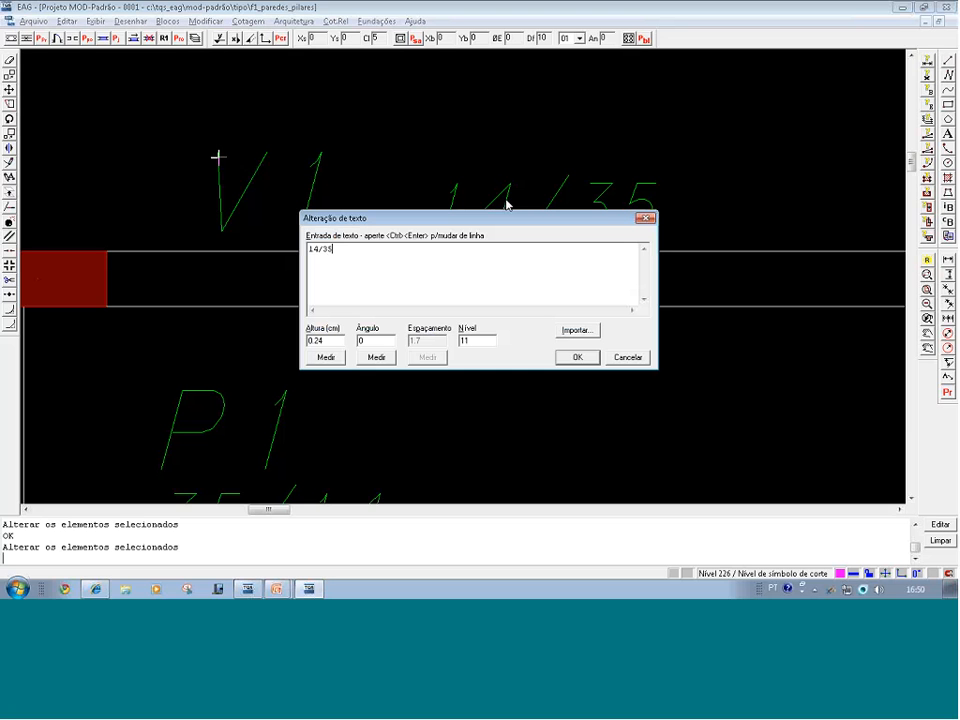
{"action": "left_click", "coordinate": [321, 340]}
{"action": "left_click", "coordinate": [628, 362]}
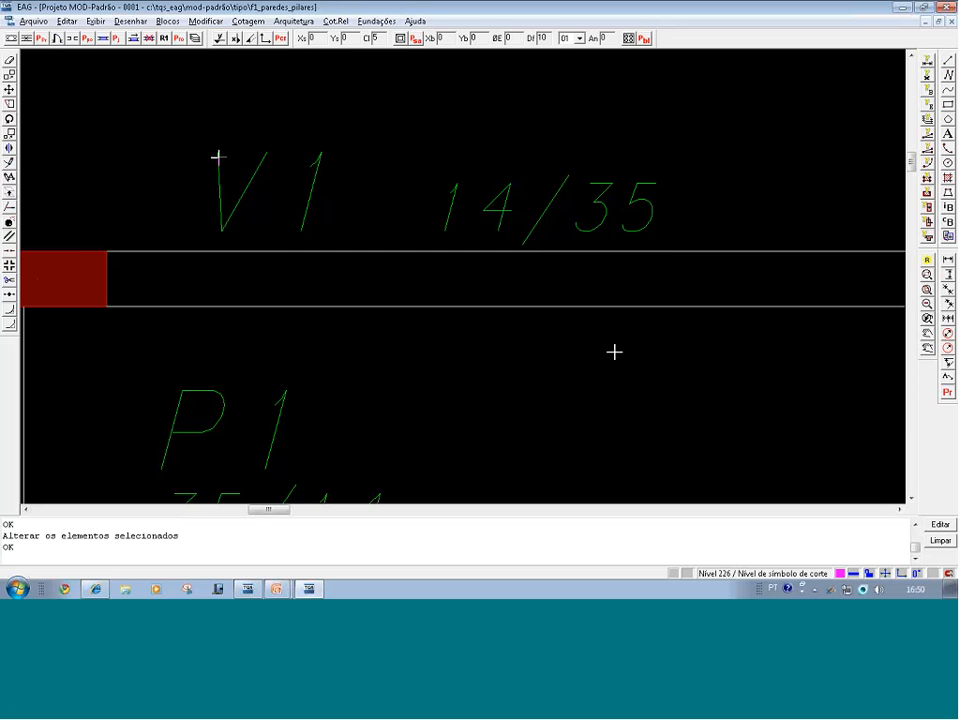
Insert the text "V1" with a height of 0.4 cm above the redrawn plan's upper beam, near its left end
{"action": "key", "text": "shift+F8"}
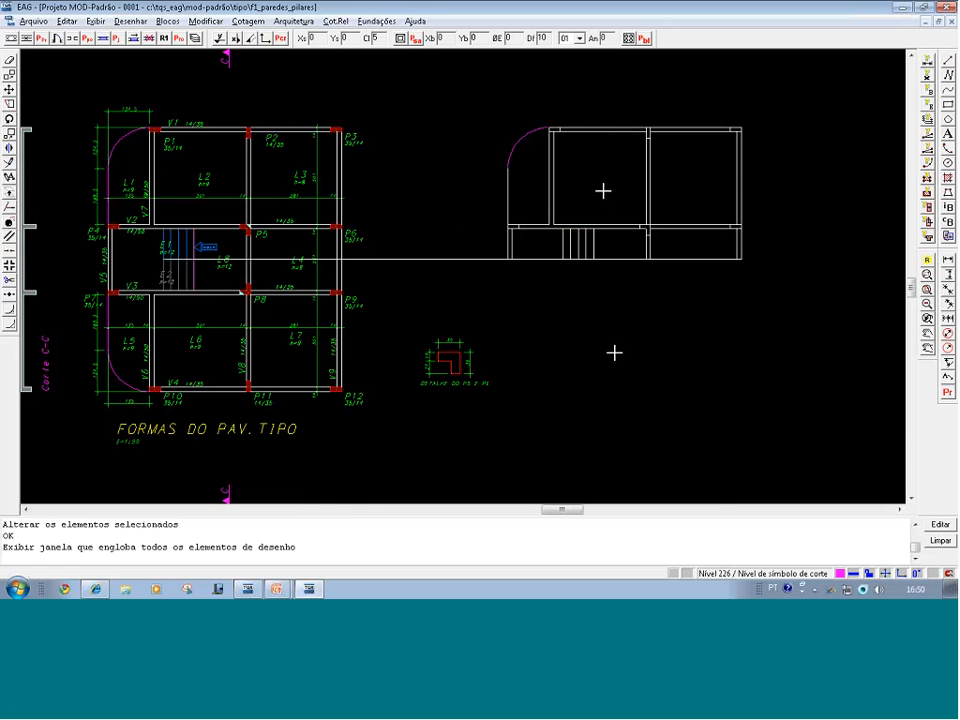
{"action": "key", "text": "F8"}
{"action": "left_click", "coordinate": [512, 99]}
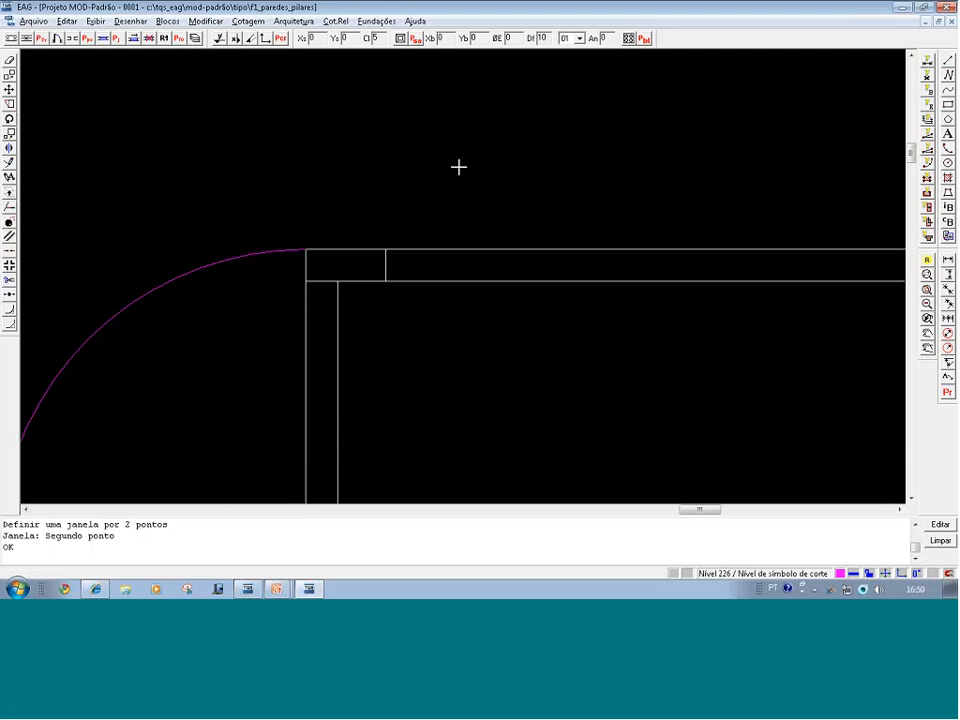
{"action": "key", "text": "F3"}
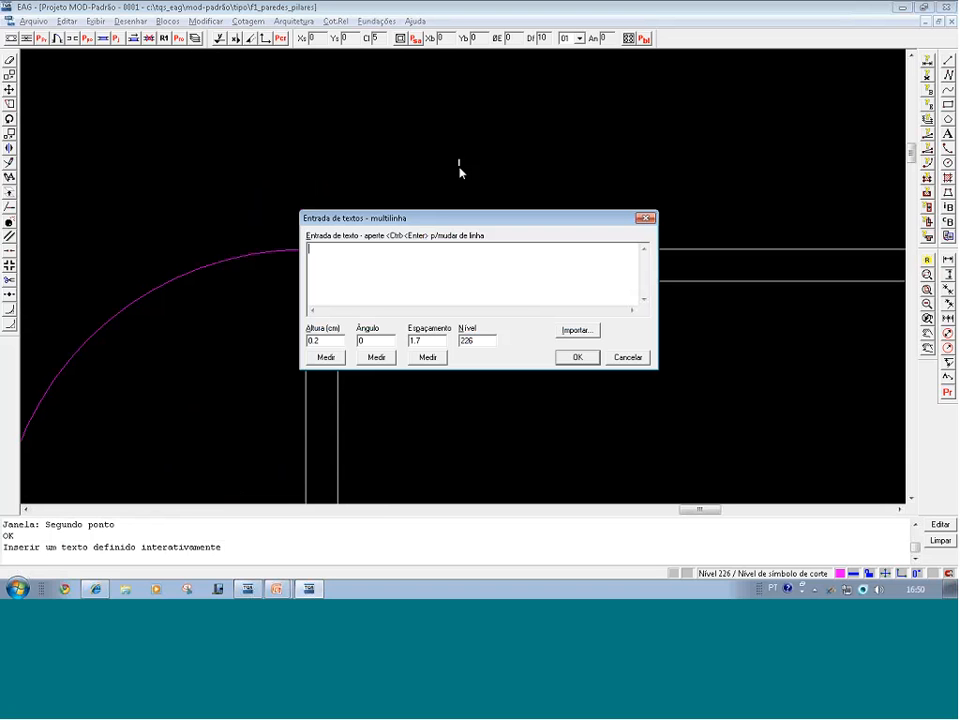
{"action": "type", "text": "V1"}
{"action": "left_click", "coordinate": [338, 343]}
{"action": "key", "text": "BackSpace"}
{"action": "key", "text": "BackSpace"}
{"action": "type", "text": ".4"}
{"action": "left_click", "coordinate": [577, 357]}
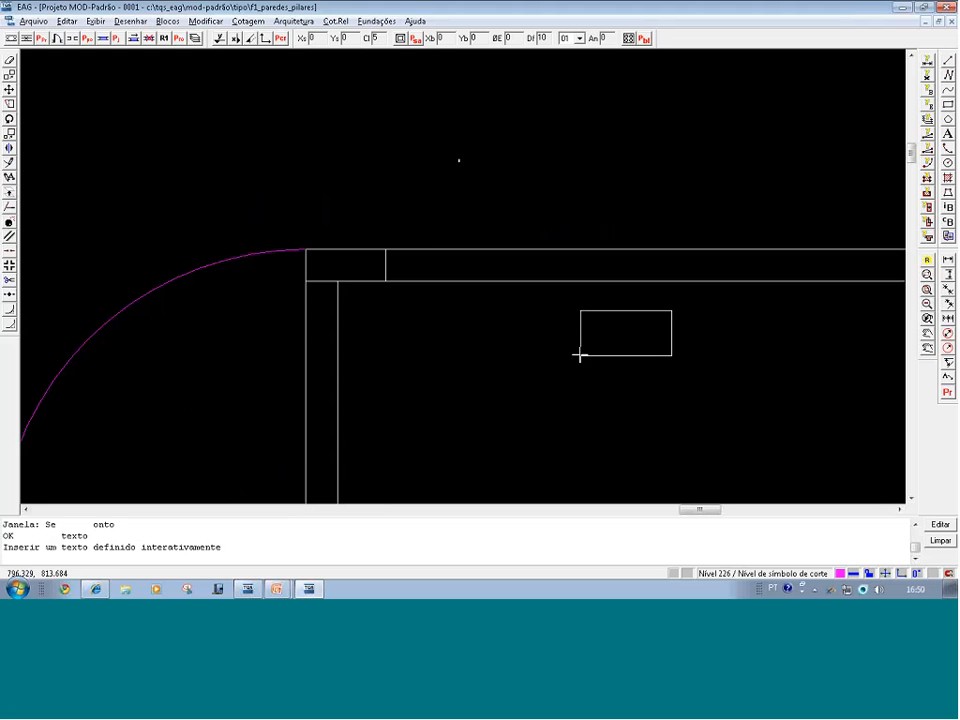
{"action": "left_click", "coordinate": [349, 230]}
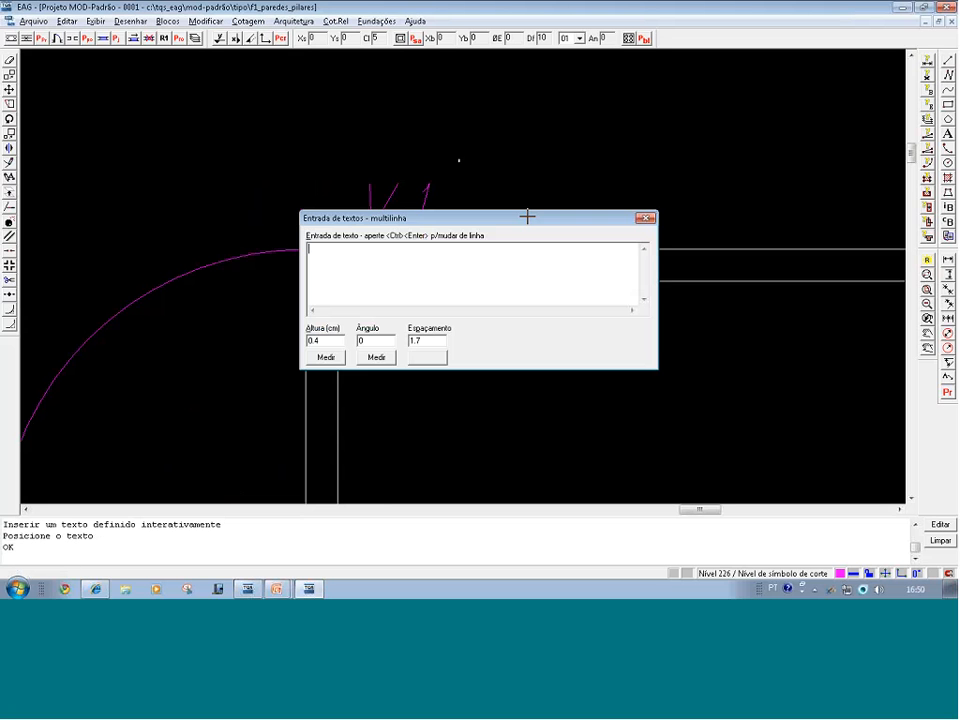
Insert the text "14/35" with a height of 0.24 cm just right of the V1 title in the redrawn plan
{"action": "type", "text": "14/"}
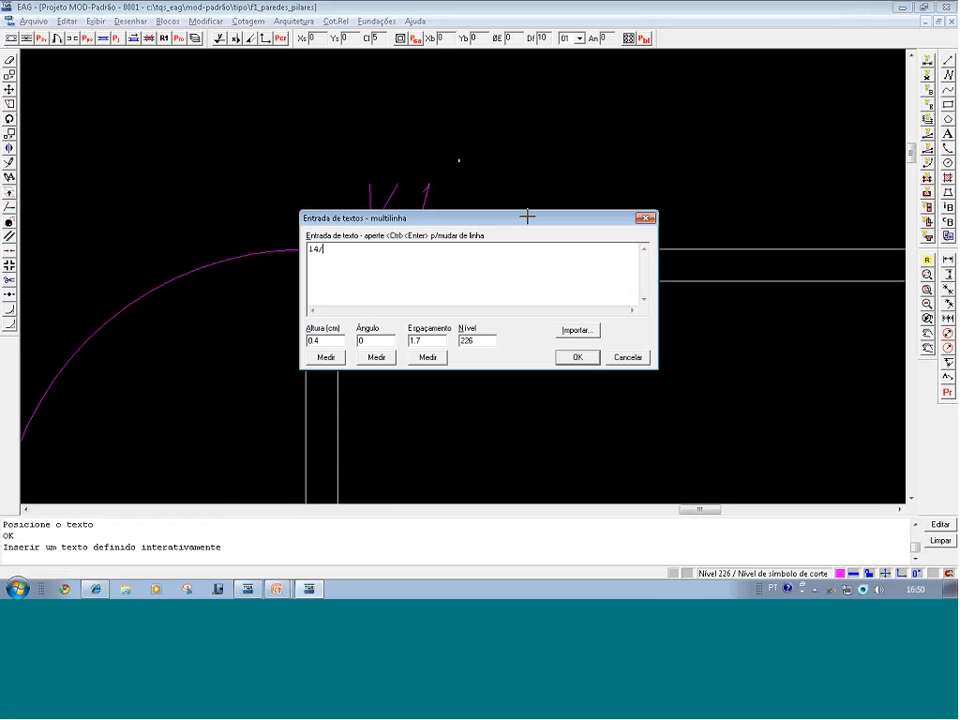
{"action": "type", "text": "35"}
{"action": "left_click", "coordinate": [321, 340]}
{"action": "key", "text": "BackSpace"}
{"action": "key", "text": "BackSpace"}
{"action": "left_click", "coordinate": [577, 357]}
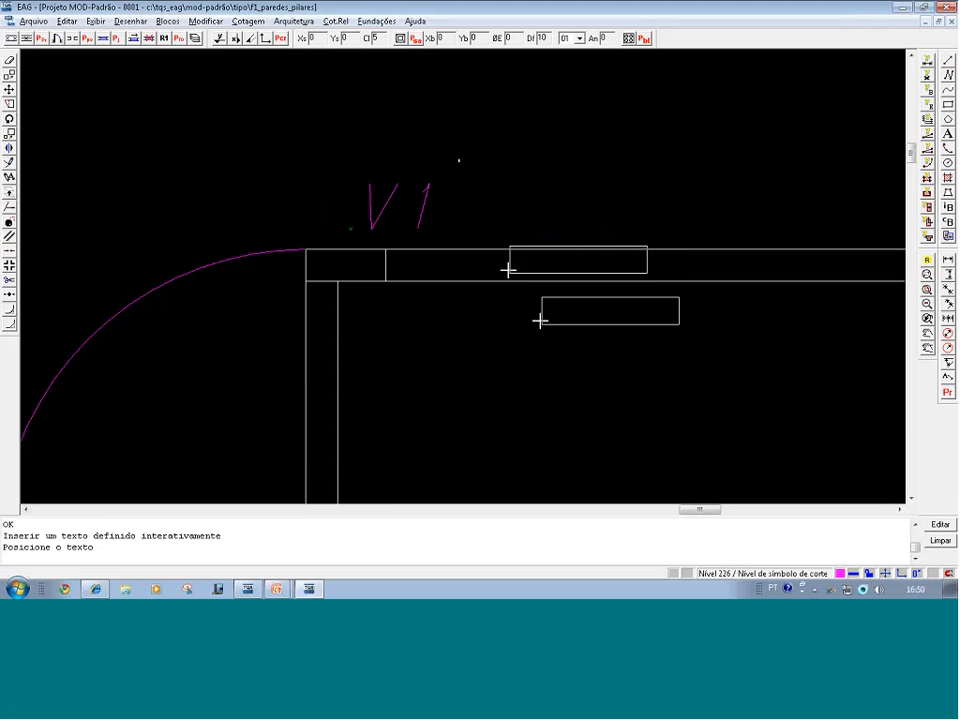
{"action": "left_click", "coordinate": [456, 231]}
Copy the V1 title and its 14/35 label to just above the left end of the redrawn plan's middle beam
{"action": "scroll", "coordinate": [823, 202], "scroll_direction": "down", "scroll_amount": 2}
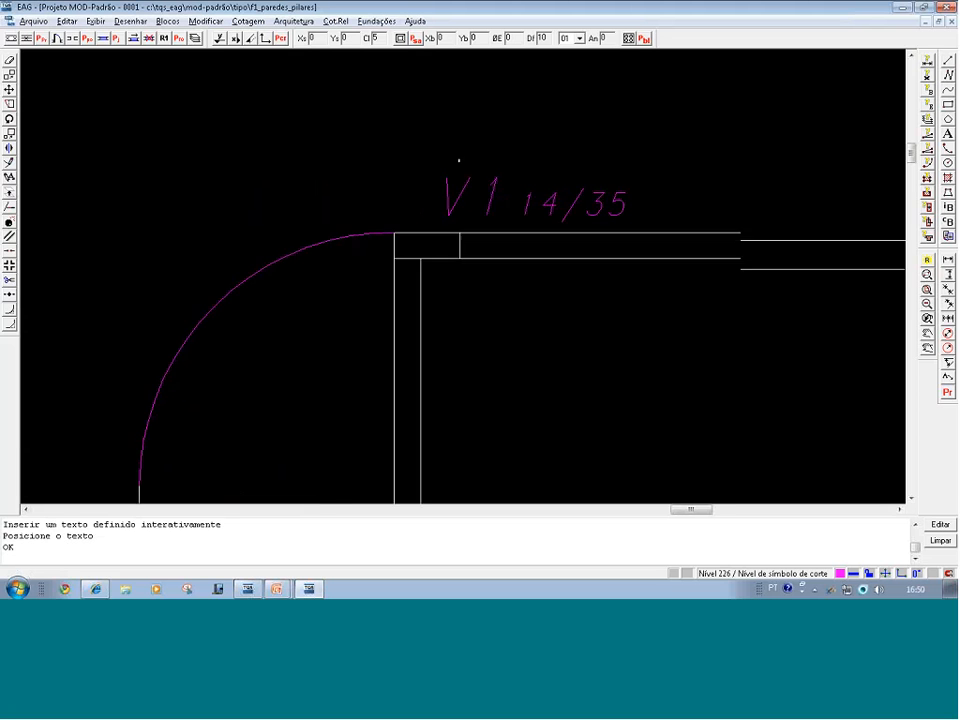
{"action": "scroll", "coordinate": [823, 202], "scroll_direction": "down", "scroll_amount": 5}
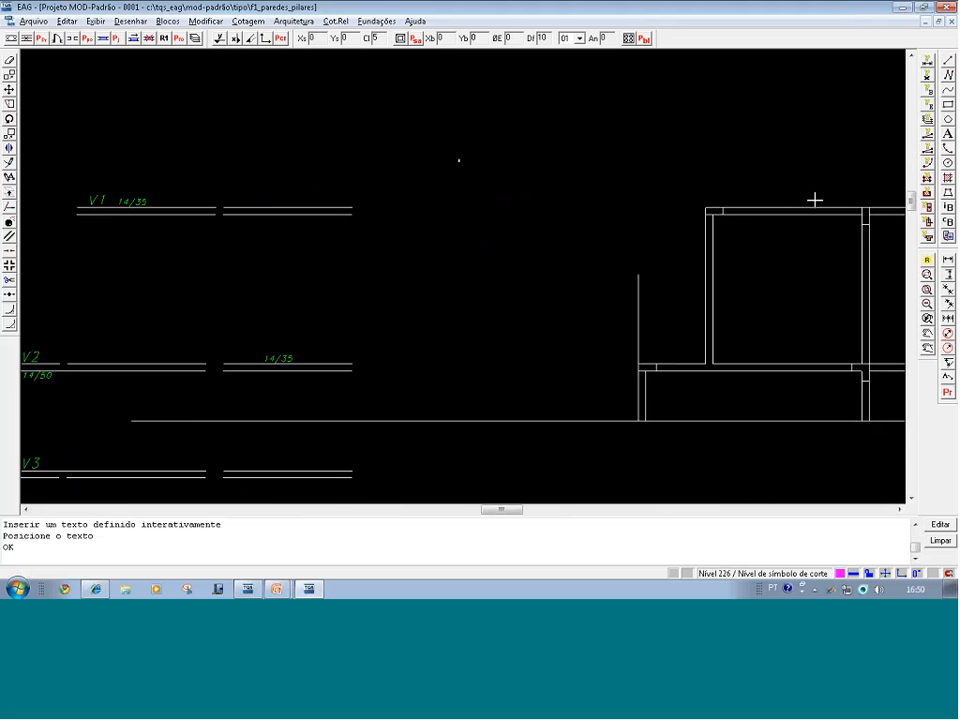
{"action": "scroll", "coordinate": [815, 200], "scroll_direction": "down", "scroll_amount": 1}
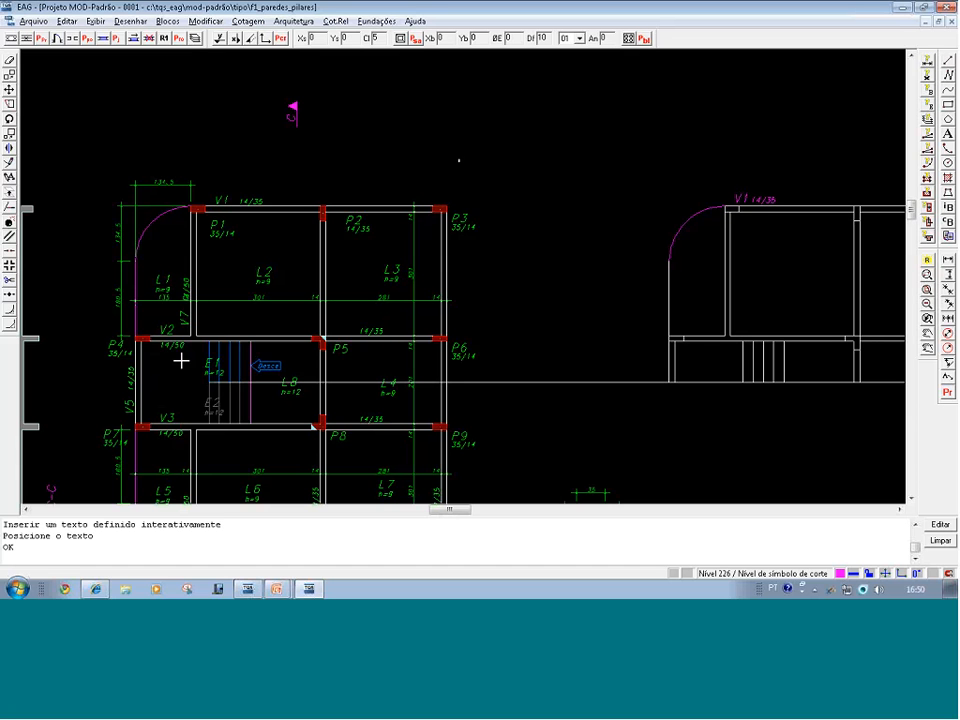
{"action": "key", "text": "F8"}
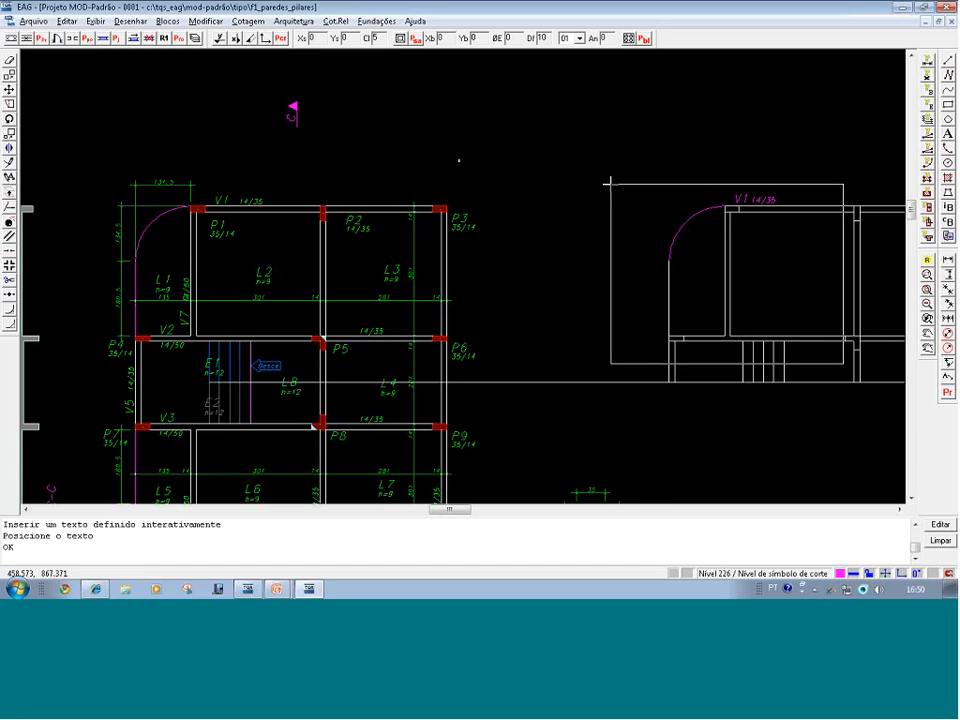
{"action": "left_click", "coordinate": [609, 183]}
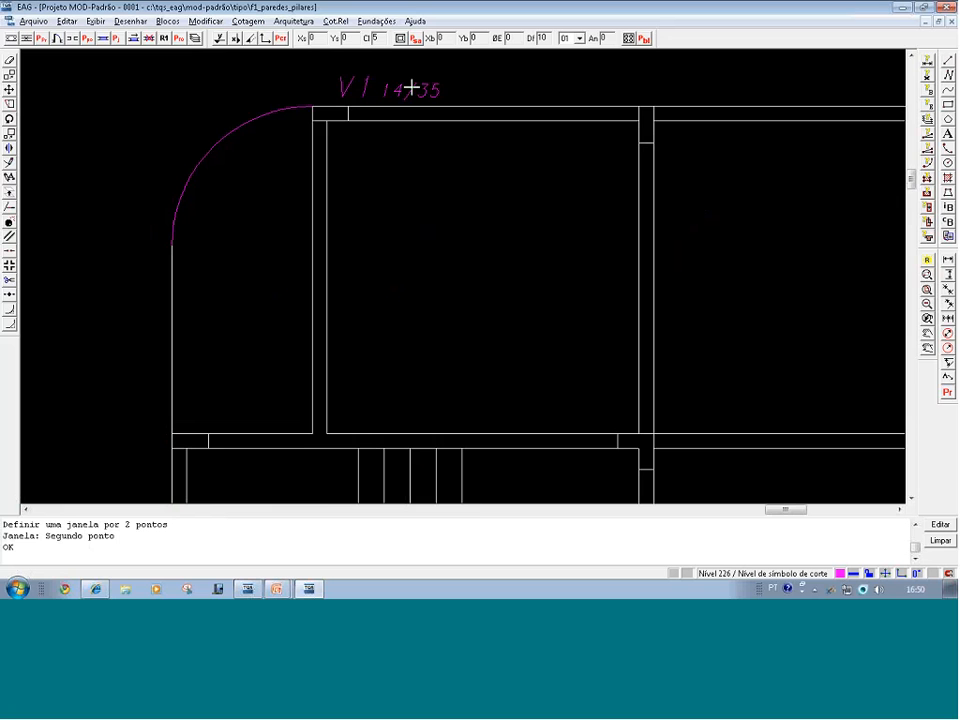
{"action": "left_click", "coordinate": [476, 93]}
{"action": "left_click", "coordinate": [327, 83]}
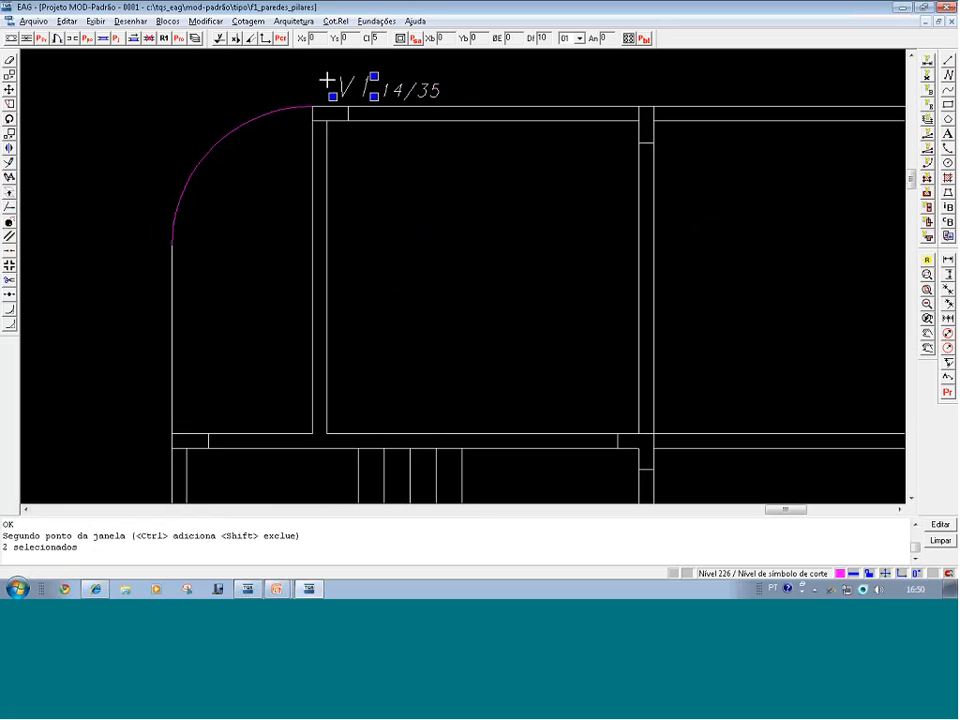
{"action": "key", "text": "ctrl+c"}
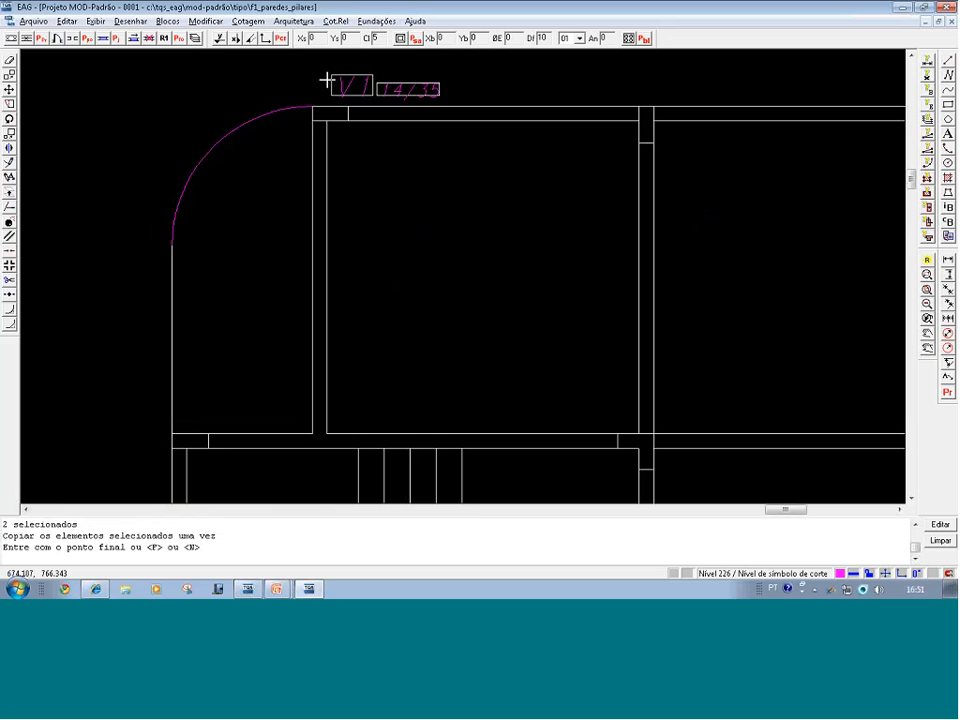
{"action": "left_click", "coordinate": [182, 406]}
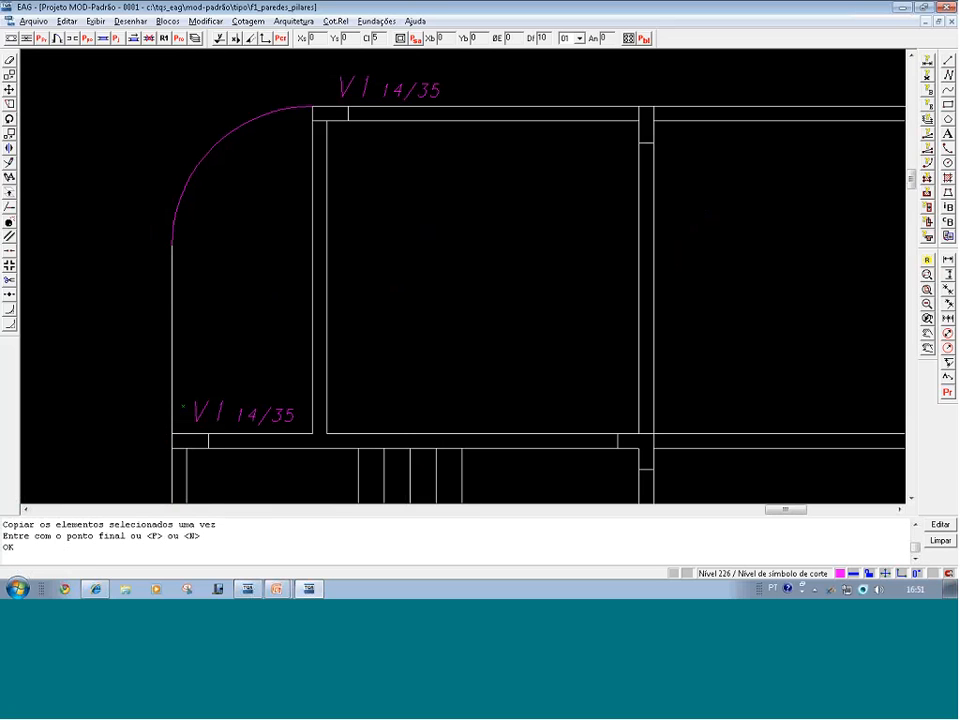
Change the copied title to "V2" and its section label to "14/50"
{"action": "double_click", "coordinate": [203, 410]}
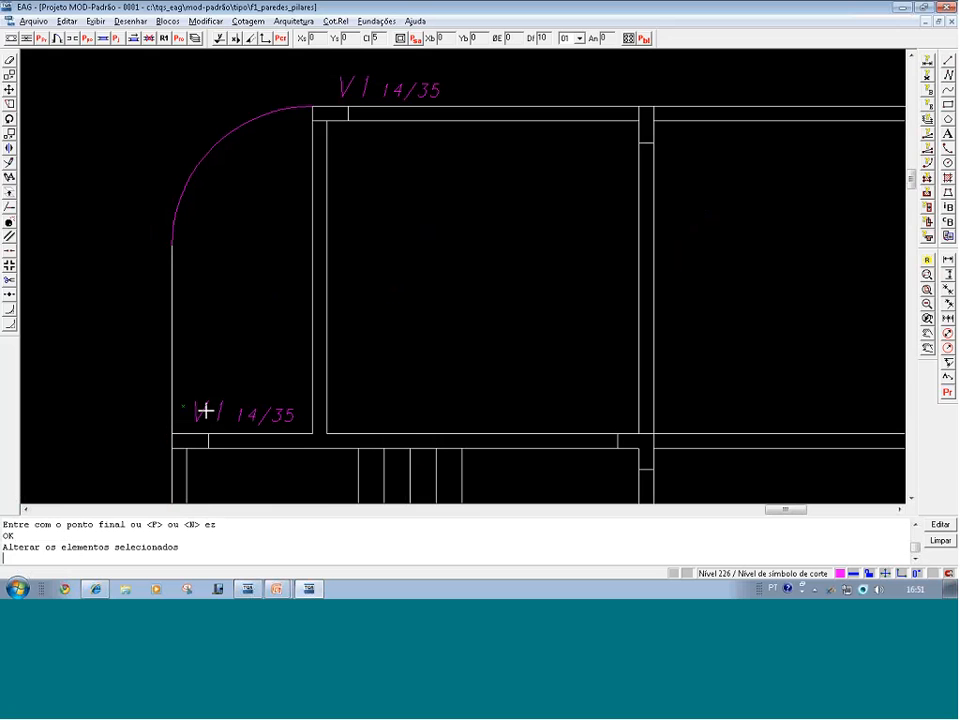
{"action": "key", "text": "BackSpace"}
{"action": "type", "text": "2"}
{"action": "key", "text": "Return"}
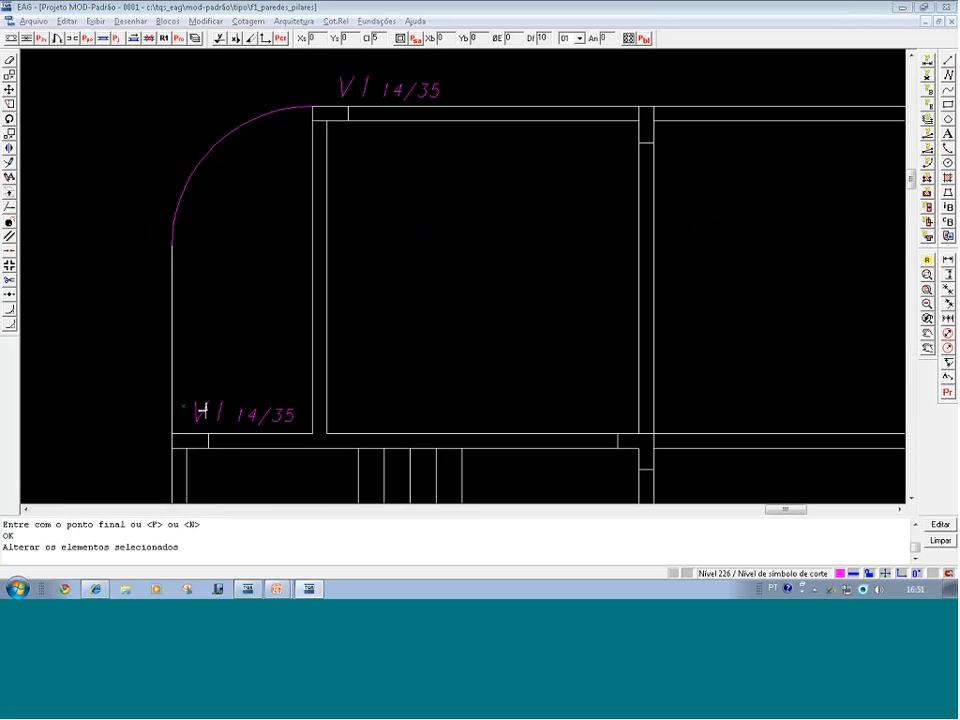
{"action": "double_click", "coordinate": [277, 413]}
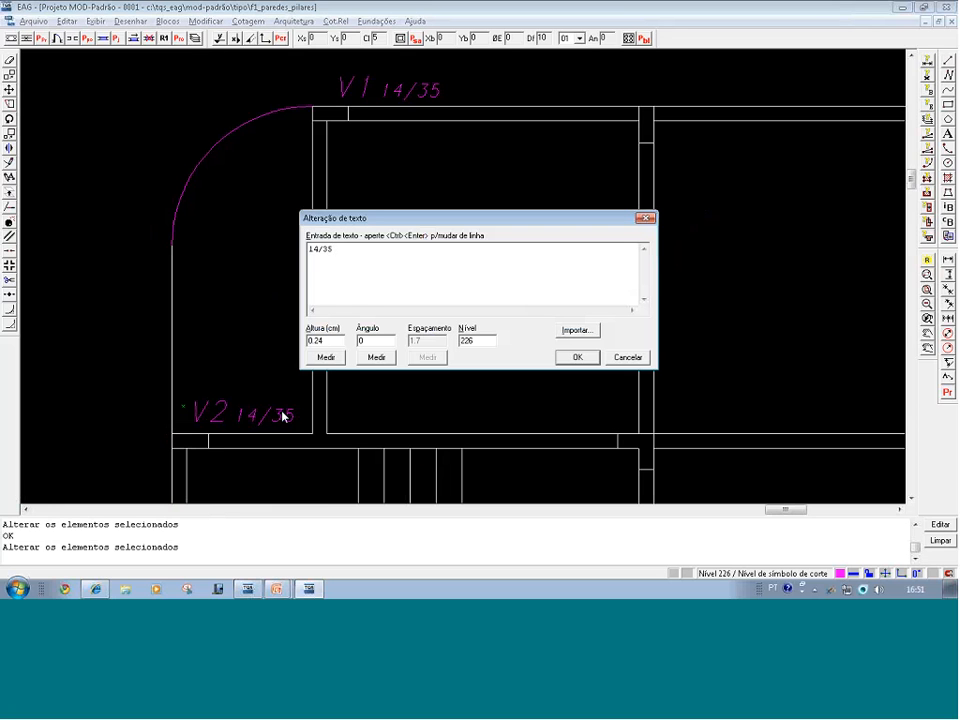
{"action": "type", "text": "50"}
{"action": "left_click", "coordinate": [576, 358]}
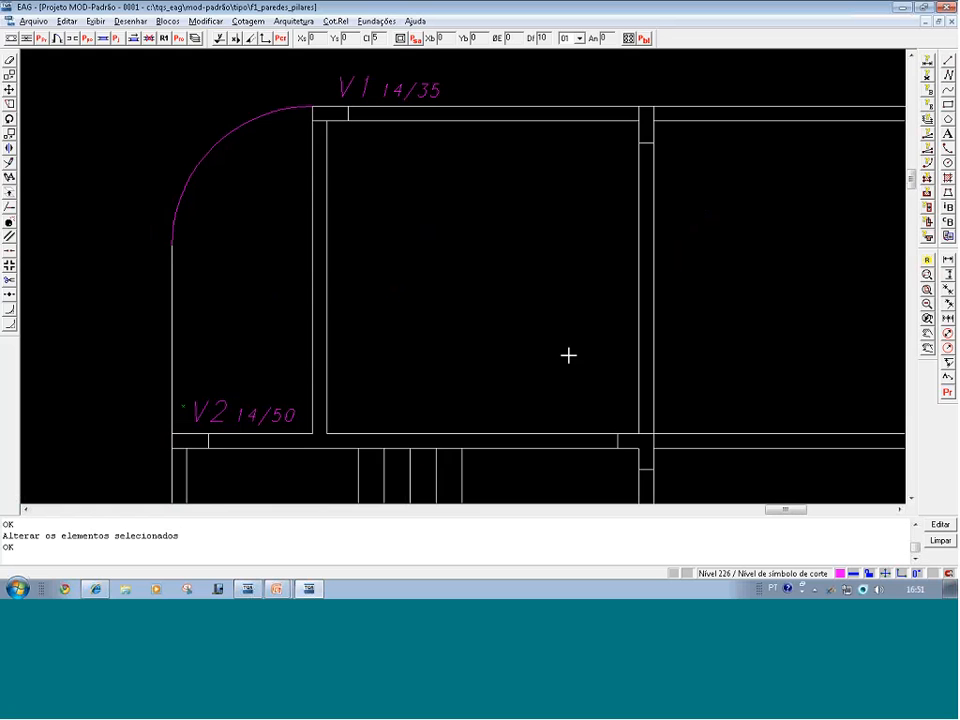
Move beam V7's 14/50 label upward in the original plan, clear of the 14 dimension text
{"action": "key", "text": "F8"}
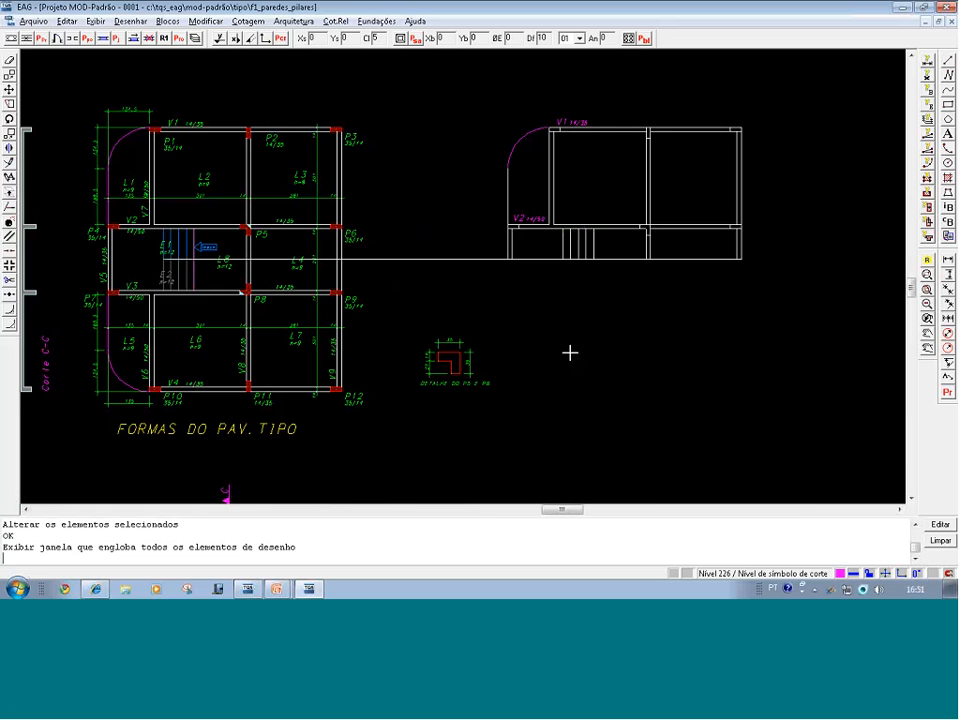
{"action": "left_click", "coordinate": [172, 232]}
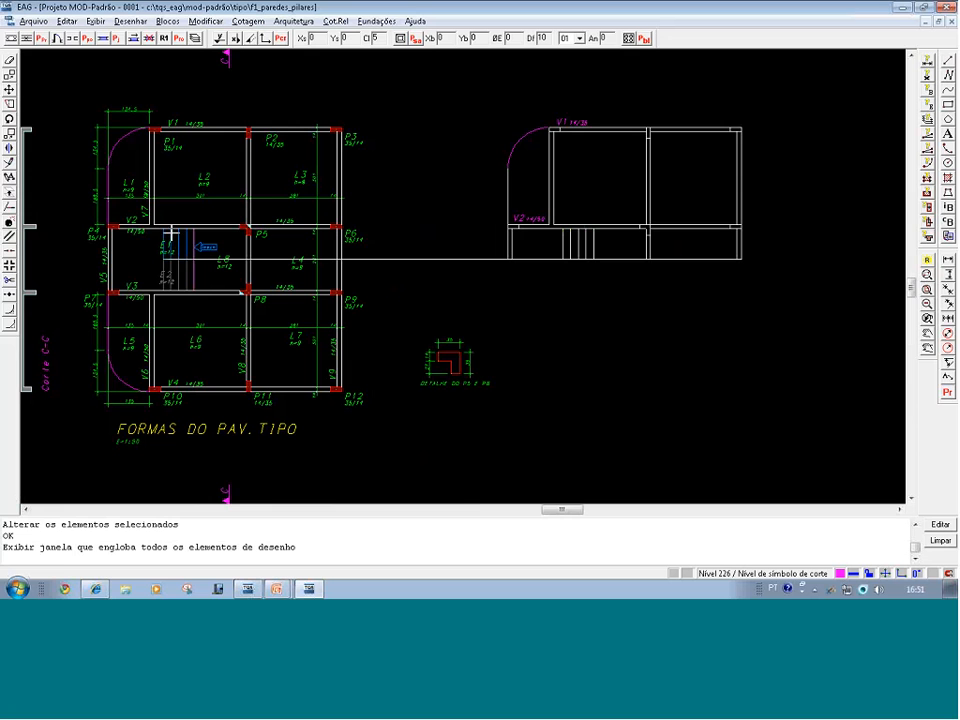
{"action": "left_click", "coordinate": [103, 165]}
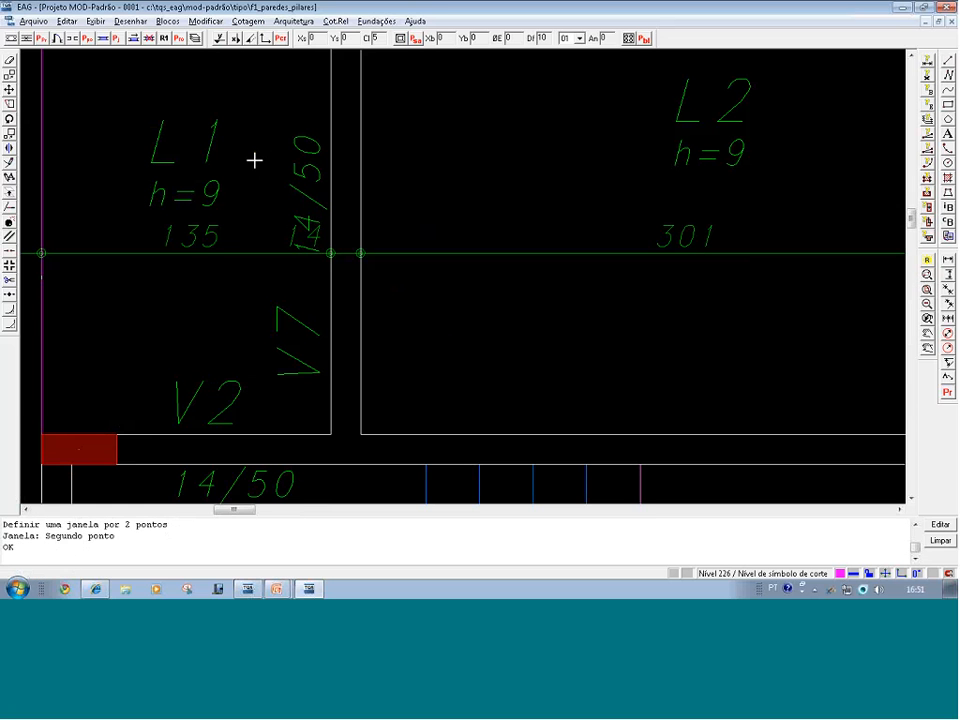
{"action": "left_click", "coordinate": [298, 137]}
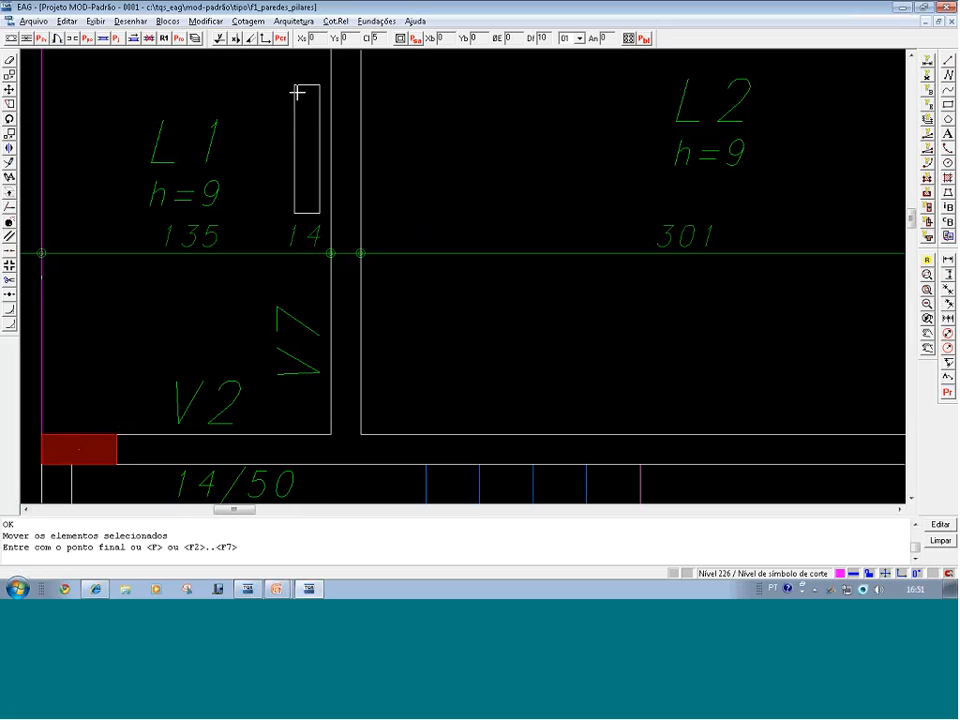
{"action": "left_click", "coordinate": [296, 90]}
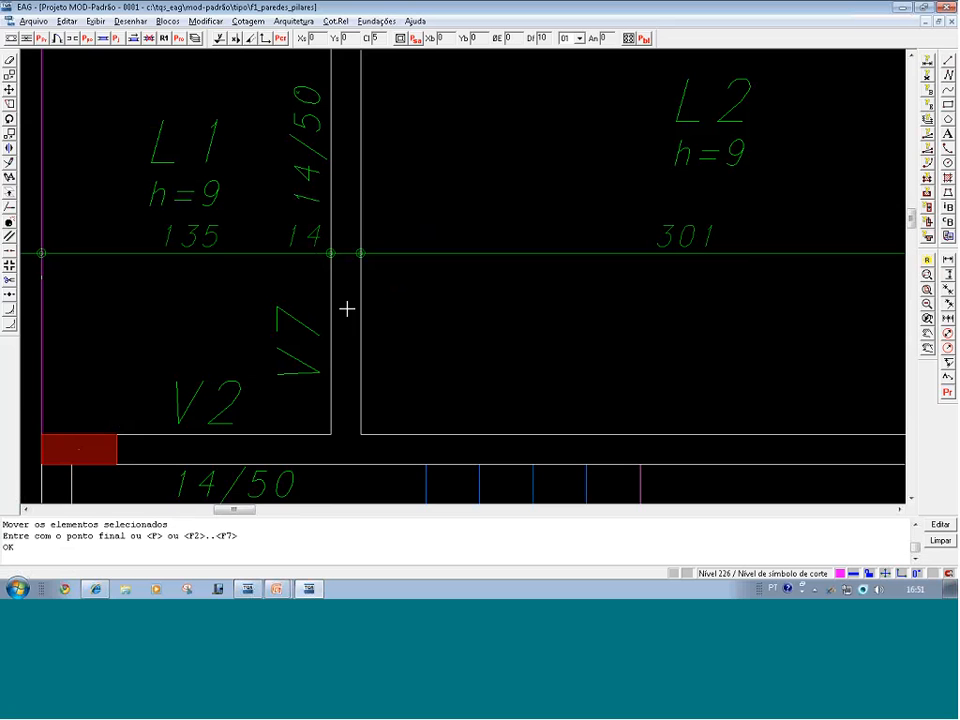
{"action": "key", "text": "F8"}
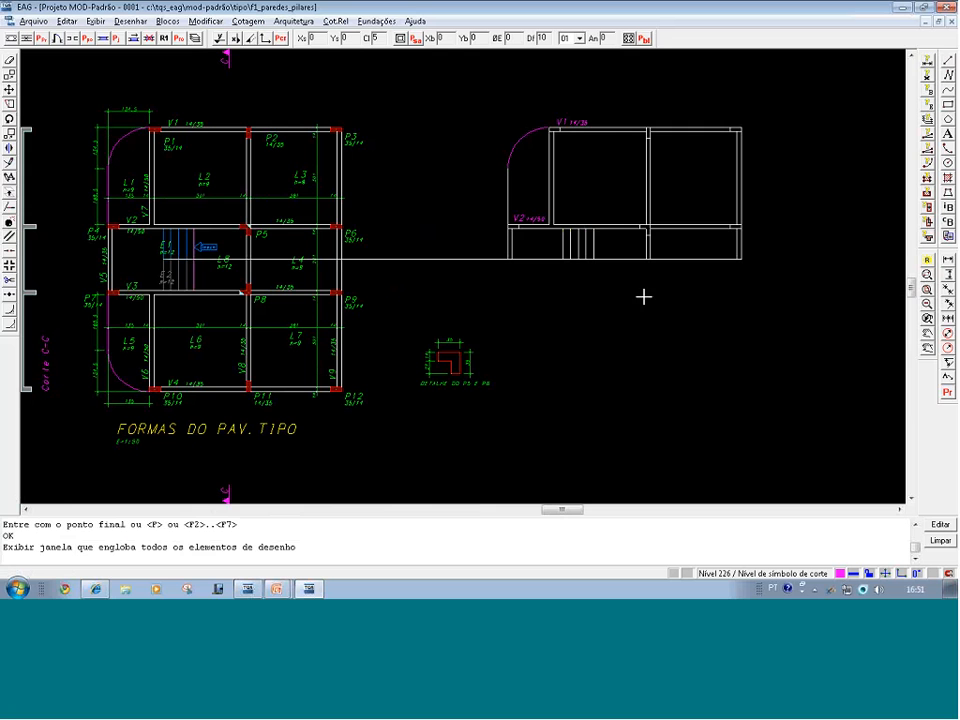
{"action": "key", "text": "F3"}
{"action": "left_click", "coordinate": [607, 240]}
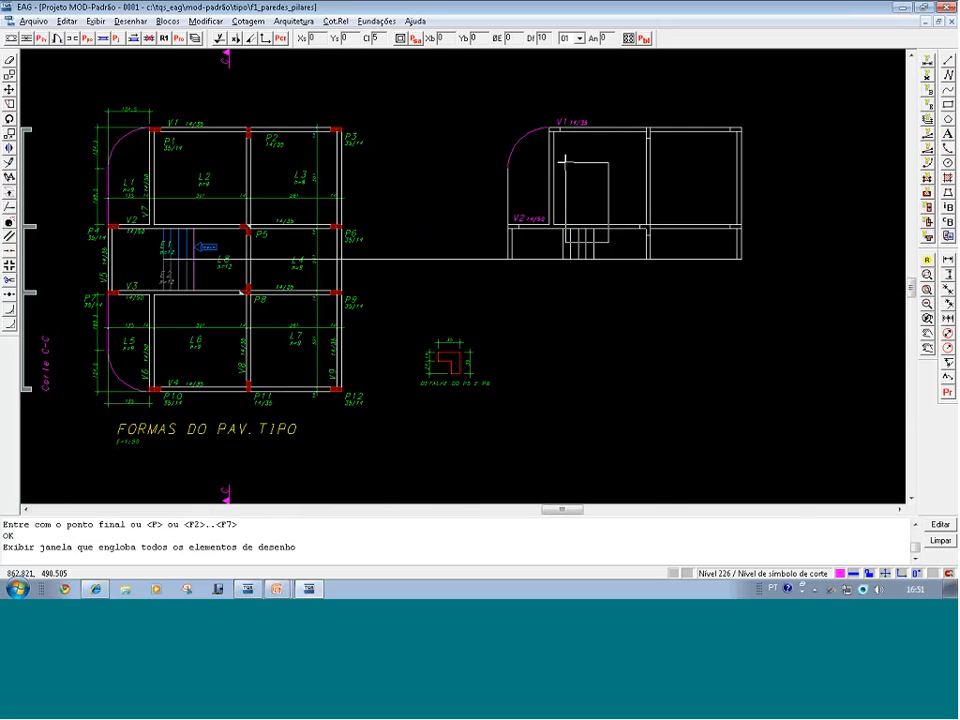
{"action": "left_click", "coordinate": [476, 113]}
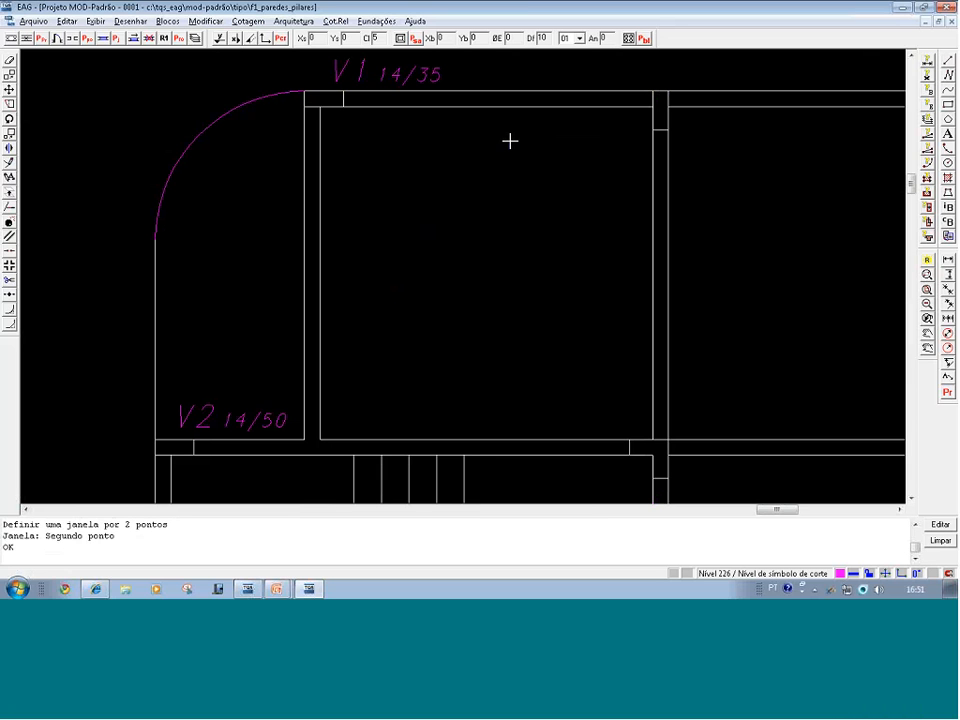
{"action": "left_click", "coordinate": [455, 75]}
{"action": "left_click", "coordinate": [344, 63]}
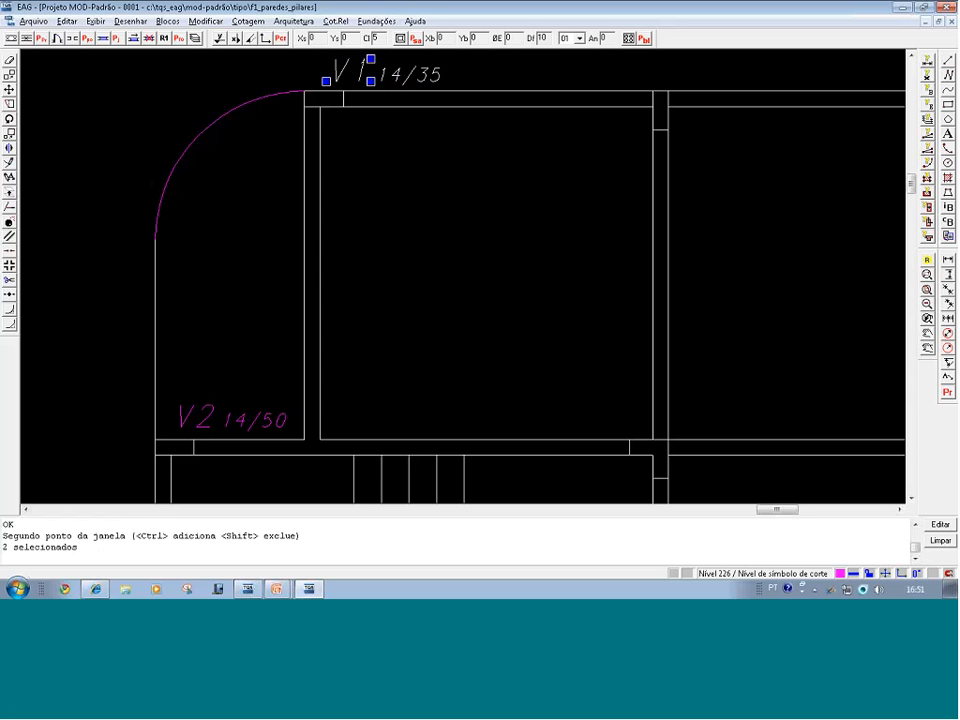
{"action": "key", "text": "Escape"}
Copy the V2 title and its 14/50 label diagonally up beside the vertical beam bordering the curved bay in the redrawn plan
{"action": "left_click", "coordinate": [214, 403]}
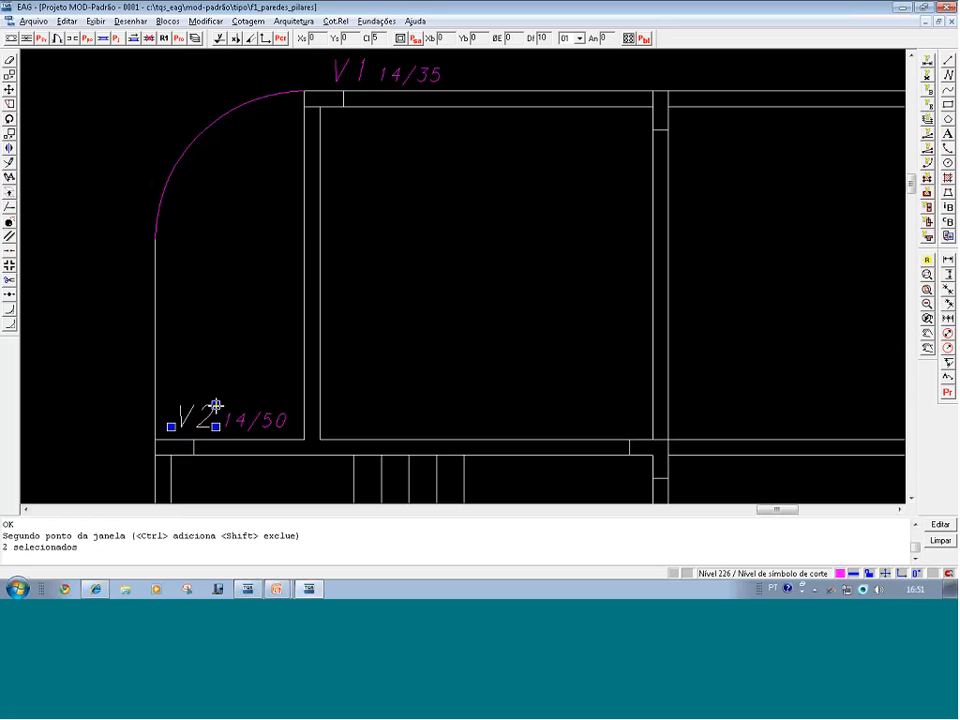
{"action": "left_click", "coordinate": [287, 413]}
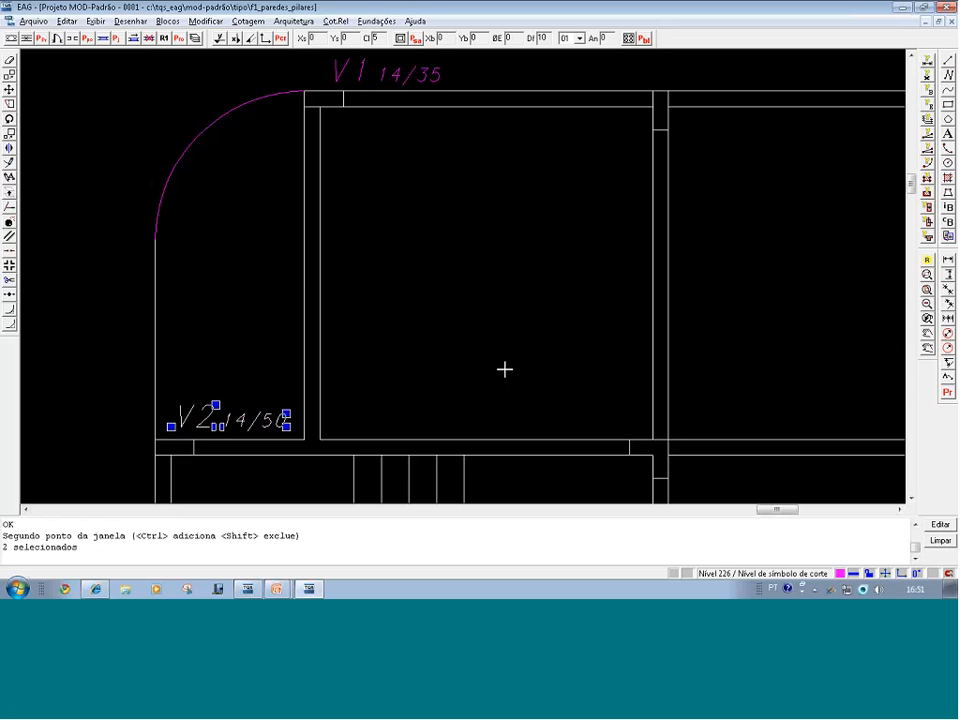
{"action": "key", "text": "ctrl+c"}
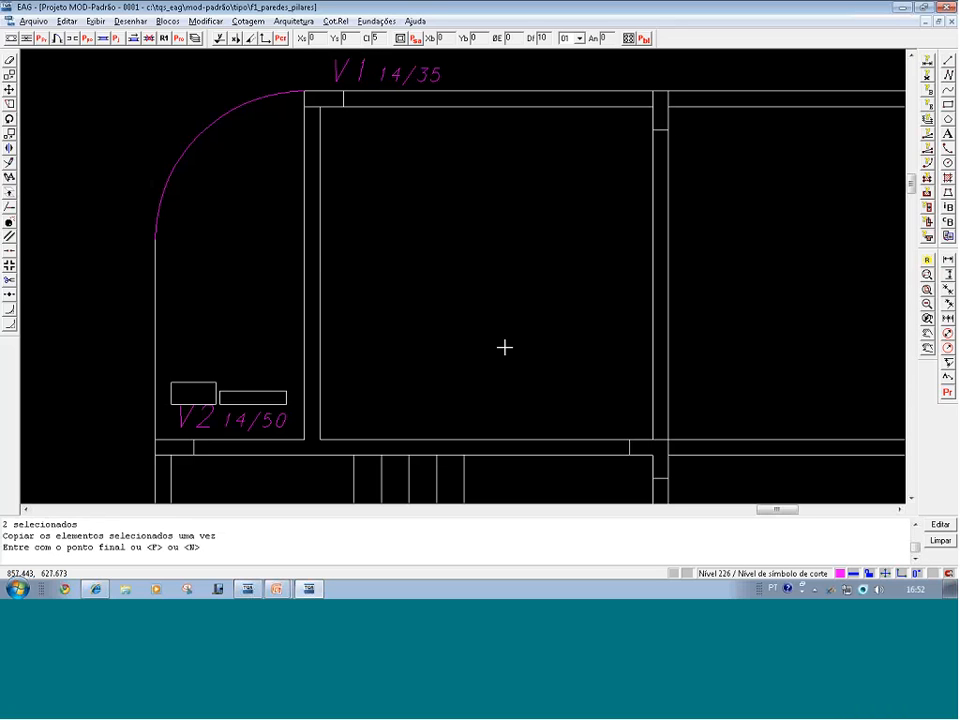
{"action": "key", "text": "Return"}
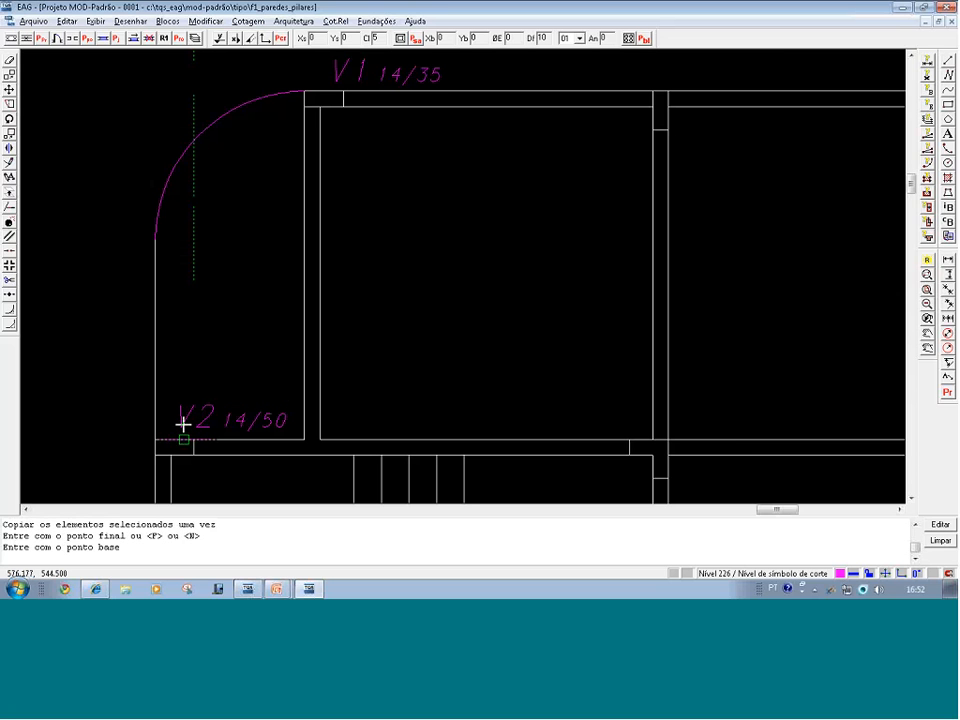
{"action": "key", "text": "F8"}
{"action": "left_click", "coordinate": [145, 402]}
{"action": "left_click", "coordinate": [339, 432]}
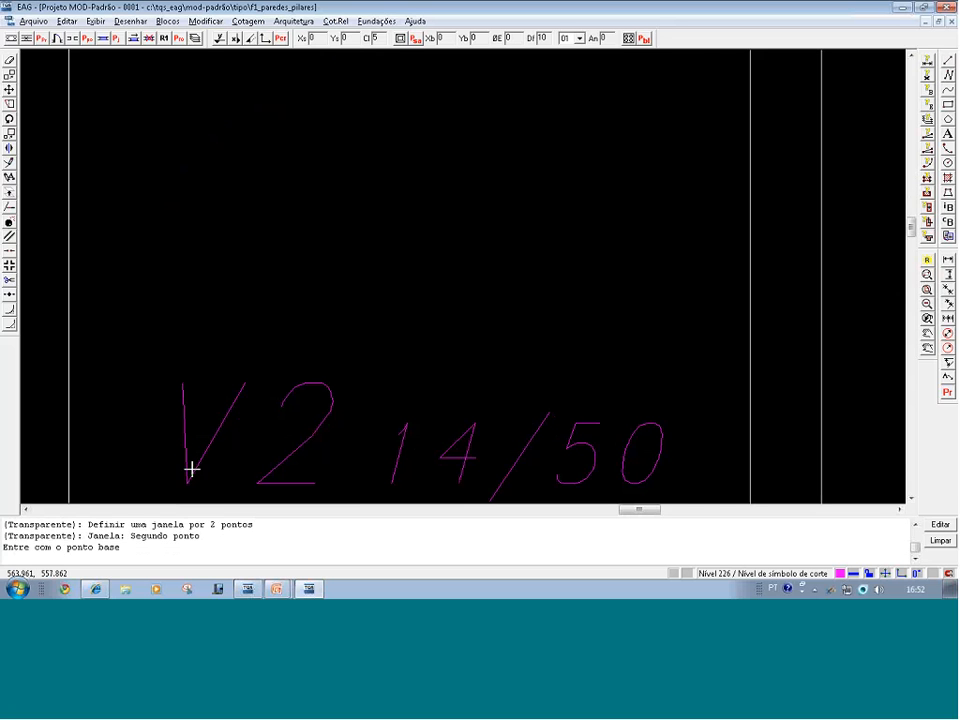
{"action": "left_click", "coordinate": [190, 483]}
{"action": "scroll", "coordinate": [205, 483], "scroll_direction": "down", "scroll_amount": 5}
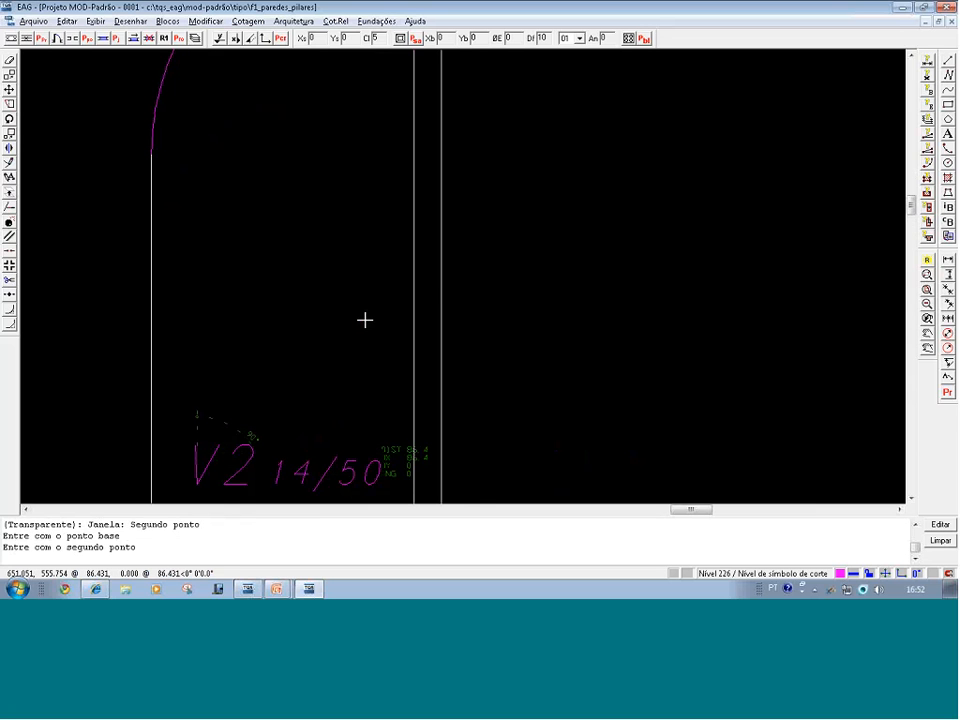
{"action": "key", "text": "F8"}
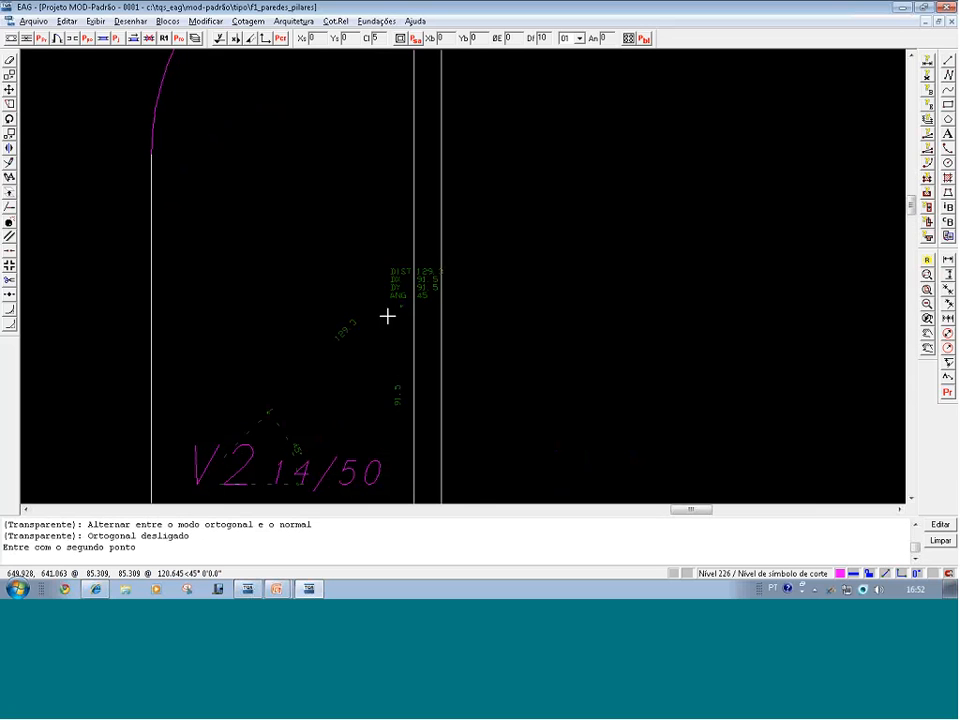
{"action": "left_click", "coordinate": [394, 287]}
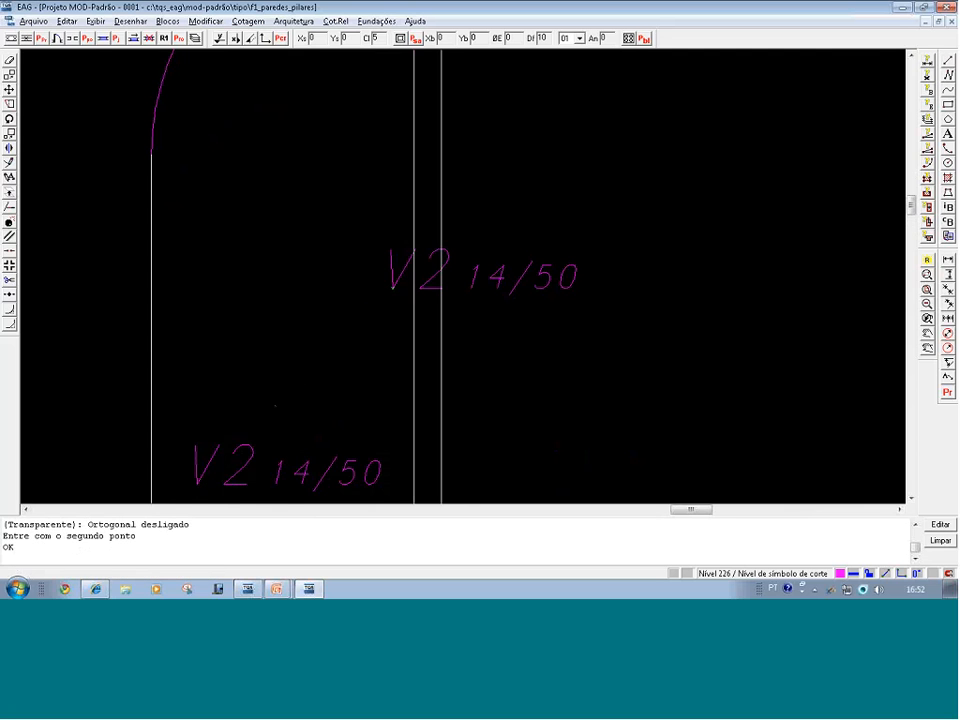
Try to turn the copied V2 title and 14/50 label vertical by changing their text angle, and undo the change
{"action": "scroll", "coordinate": [455, 253], "scroll_direction": "up", "scroll_amount": 2}
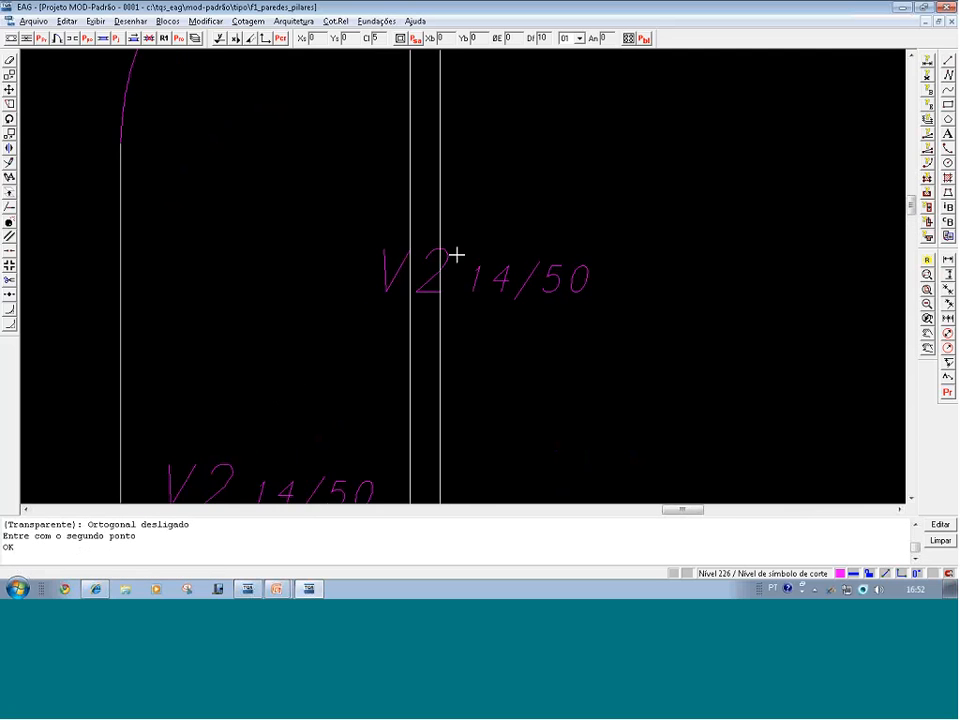
{"action": "left_click", "coordinate": [368, 250]}
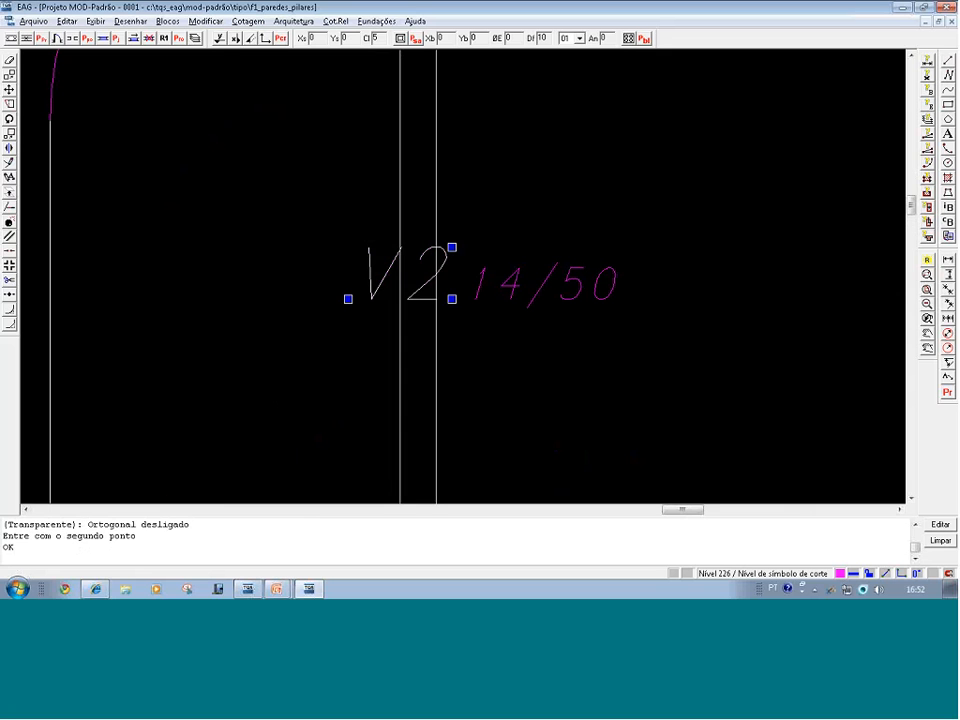
{"action": "left_click", "coordinate": [541, 285]}
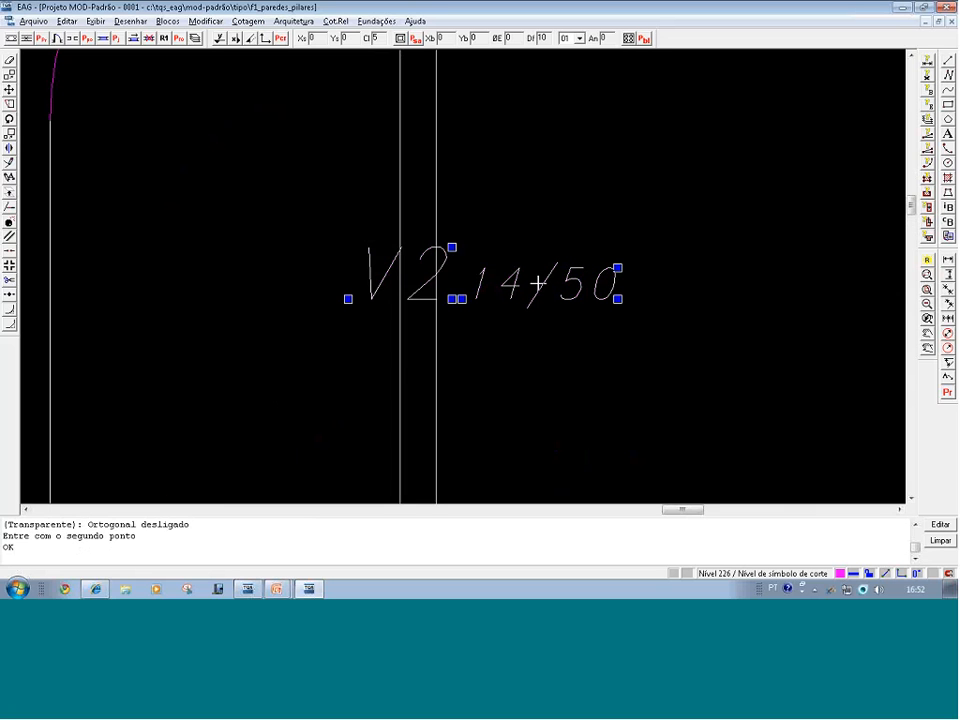
{"action": "double_click", "coordinate": [538, 284]}
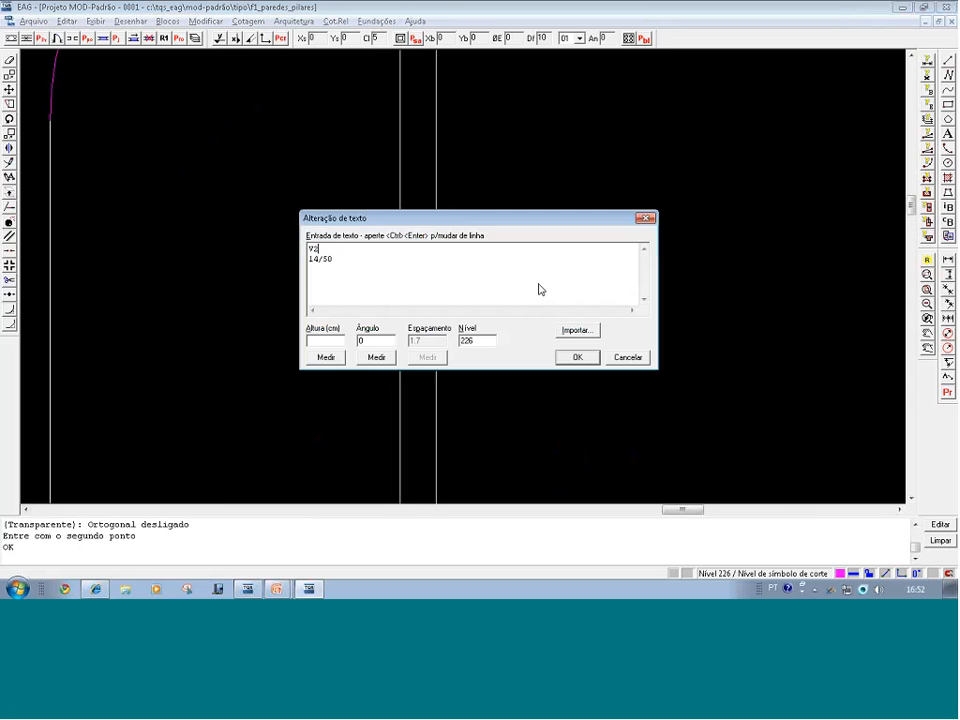
{"action": "left_click_drag", "start_coordinate": [525, 219], "coordinate": [527, 366]}
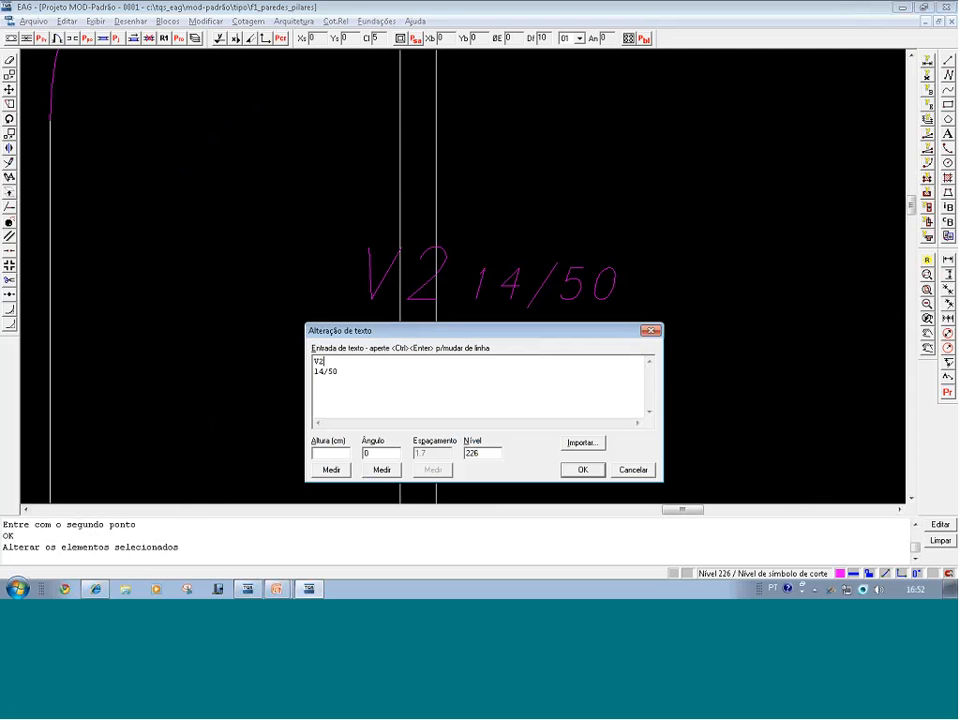
{"action": "left_click_drag", "start_coordinate": [377, 454], "coordinate": [356, 456]}
{"action": "left_click", "coordinate": [572, 469]}
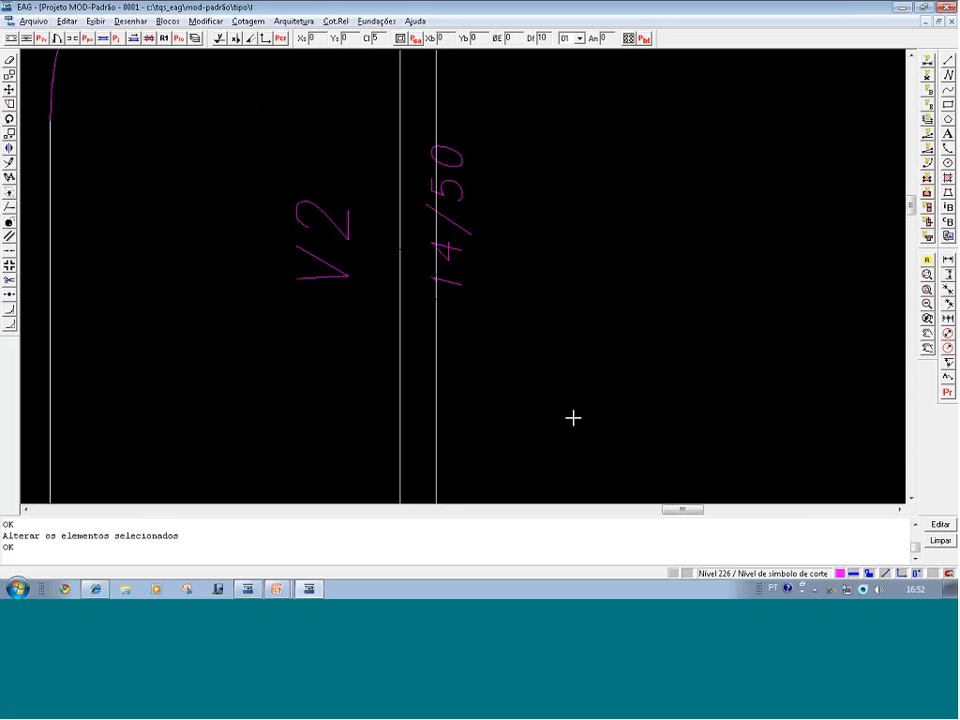
{"action": "key", "text": "ctrl+z"}
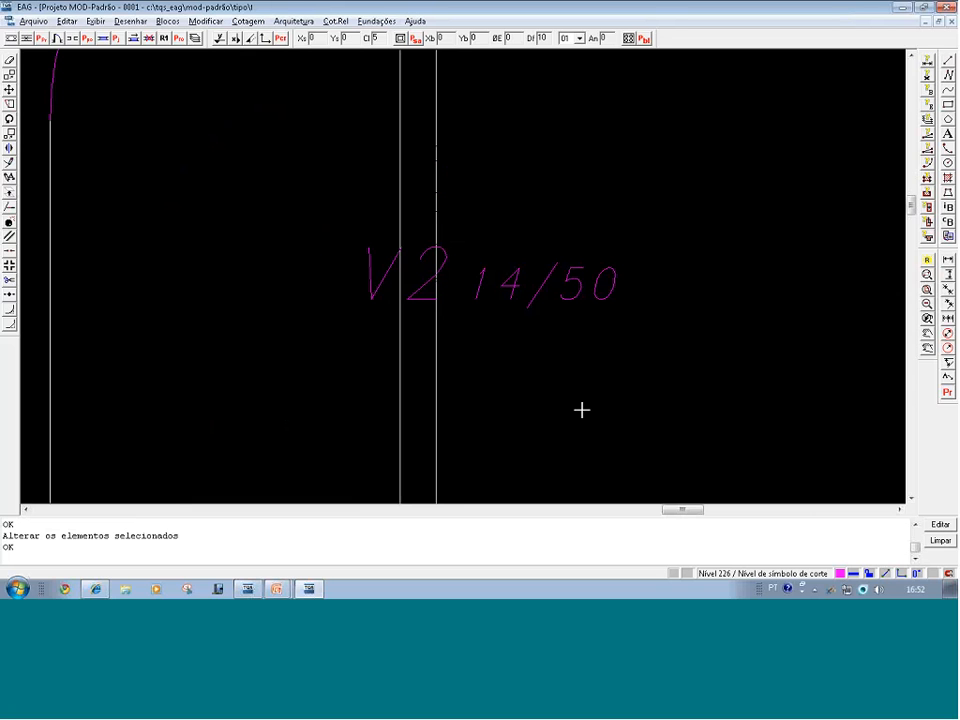
{"action": "key", "text": "ctrl+z"}
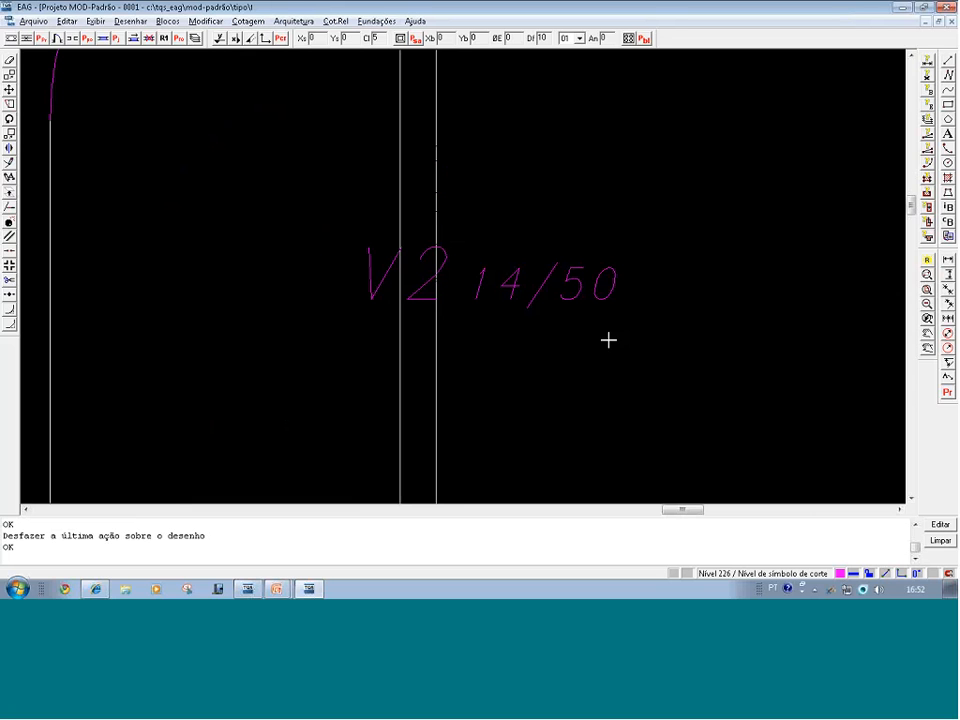
Rotate the copied V2 title and 14/50 label together by 90 degrees about the base of the V, erasing the originals
{"action": "left_click", "coordinate": [621, 311]}
{"action": "left_click", "coordinate": [500, 290]}
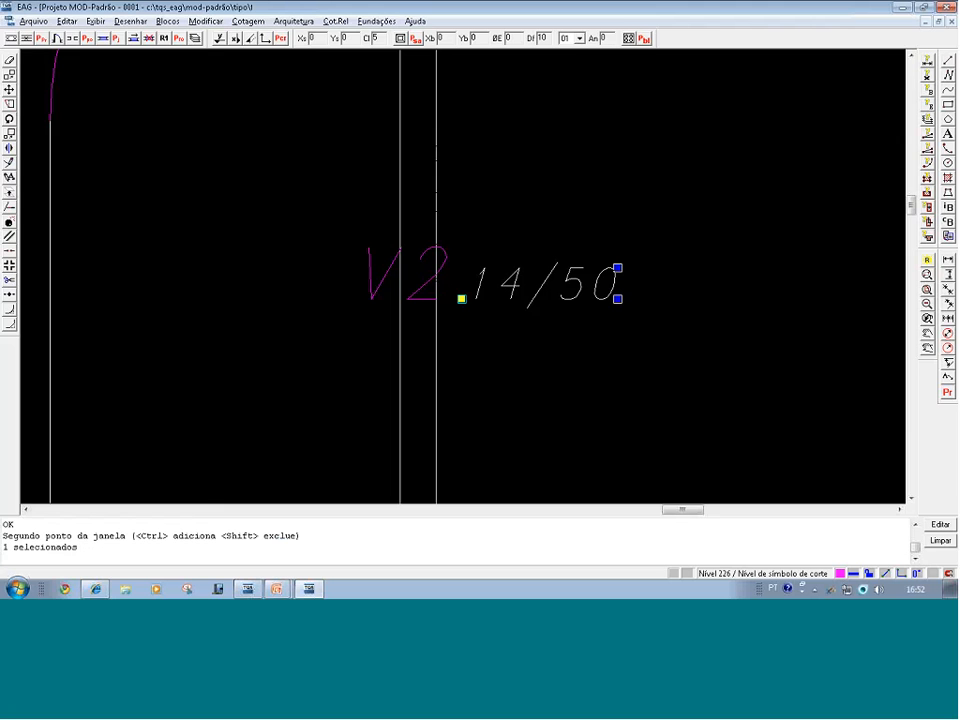
{"action": "left_click", "coordinate": [380, 290]}
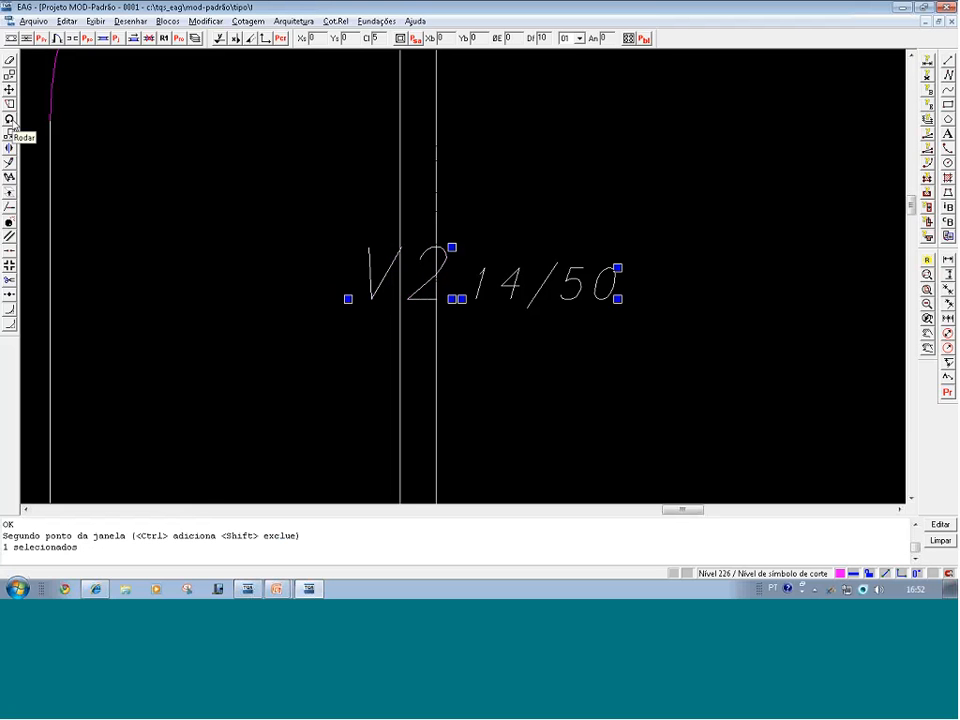
{"action": "left_click", "coordinate": [10, 120]}
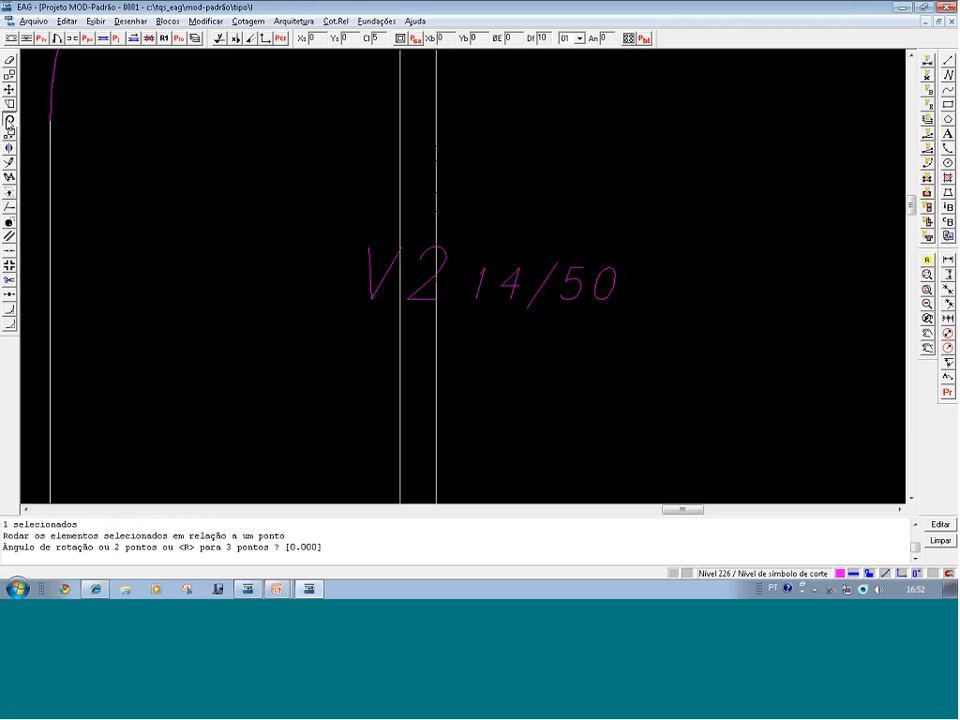
{"action": "type", "text": "90"}
{"action": "key", "text": "Return"}
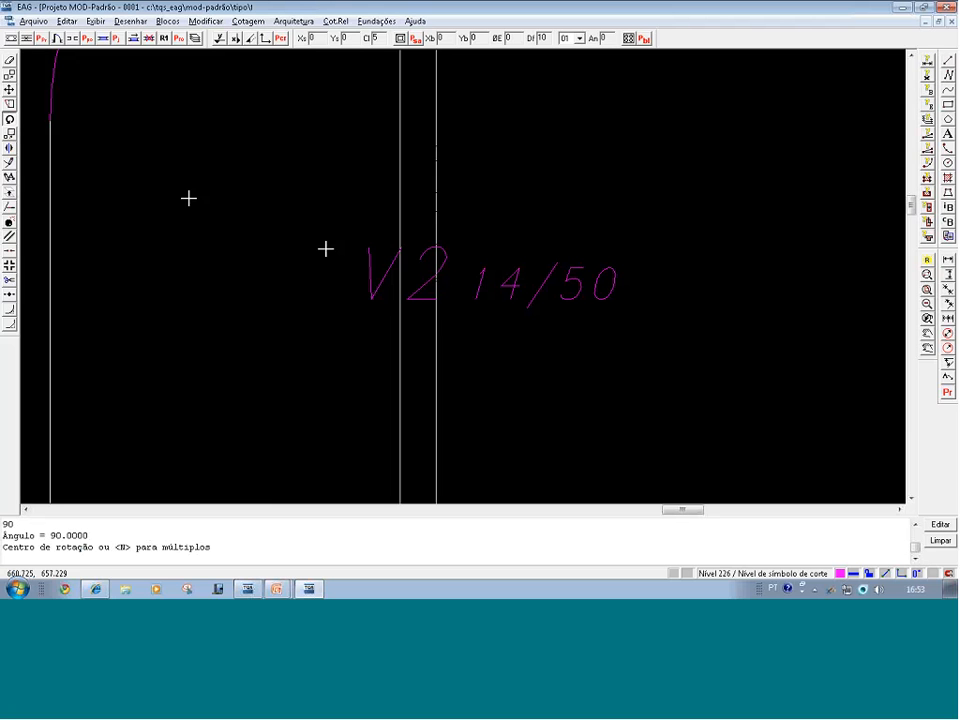
{"action": "left_click", "coordinate": [370, 299]}
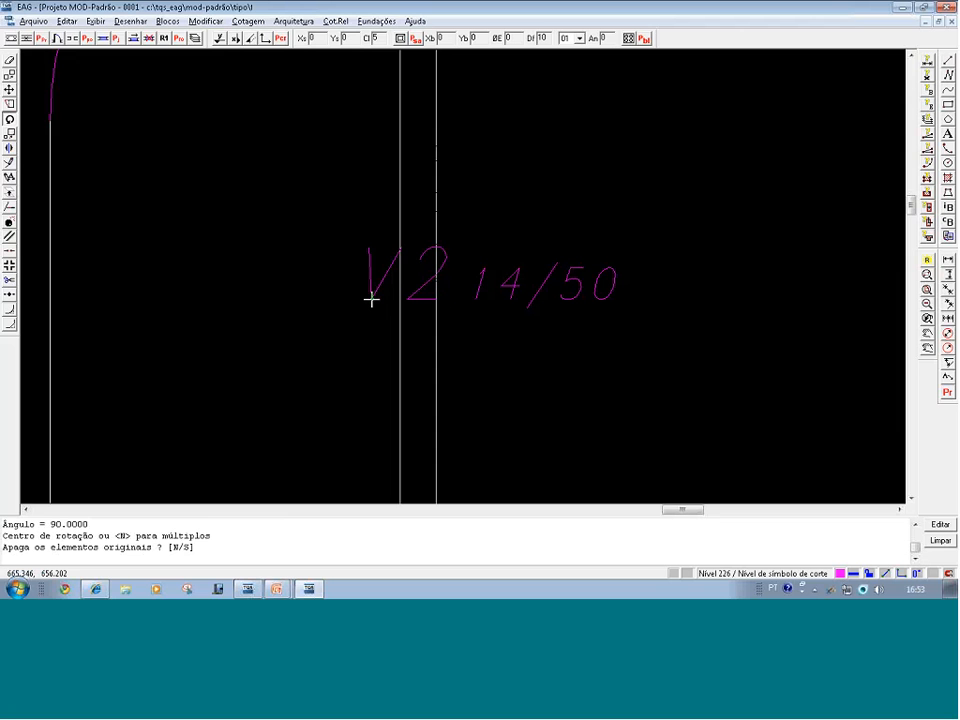
{"action": "key", "text": "Return"}
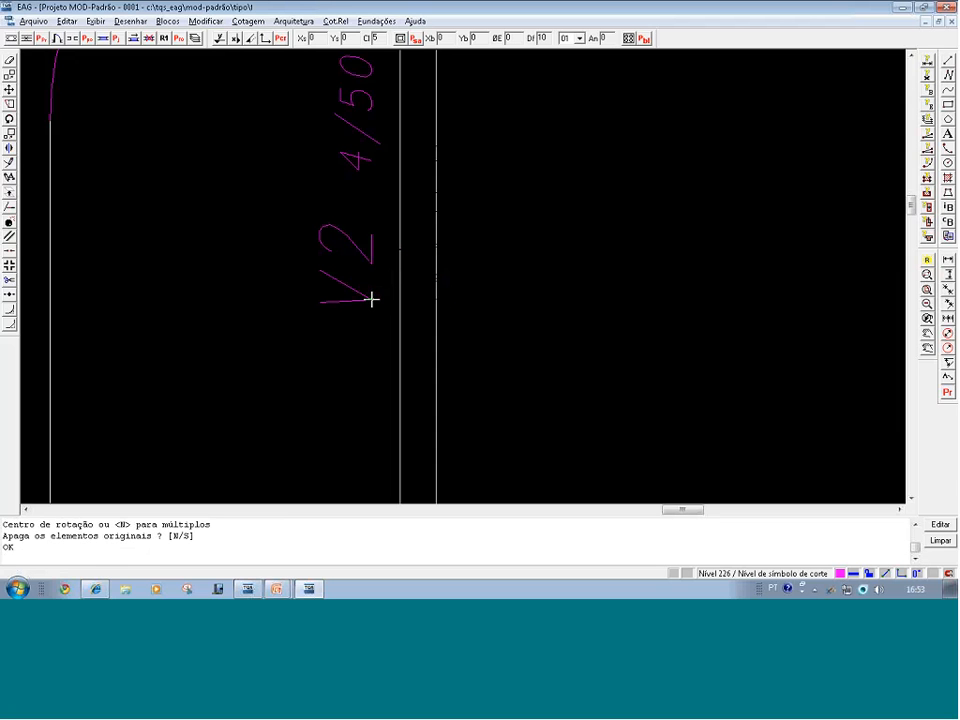
Copy column P1's title and 35/14 label horizontally from the original plan to beside its corner column below beam V1 in the redrawn plan
{"action": "scroll", "coordinate": [369, 281], "scroll_direction": "down", "scroll_amount": 4}
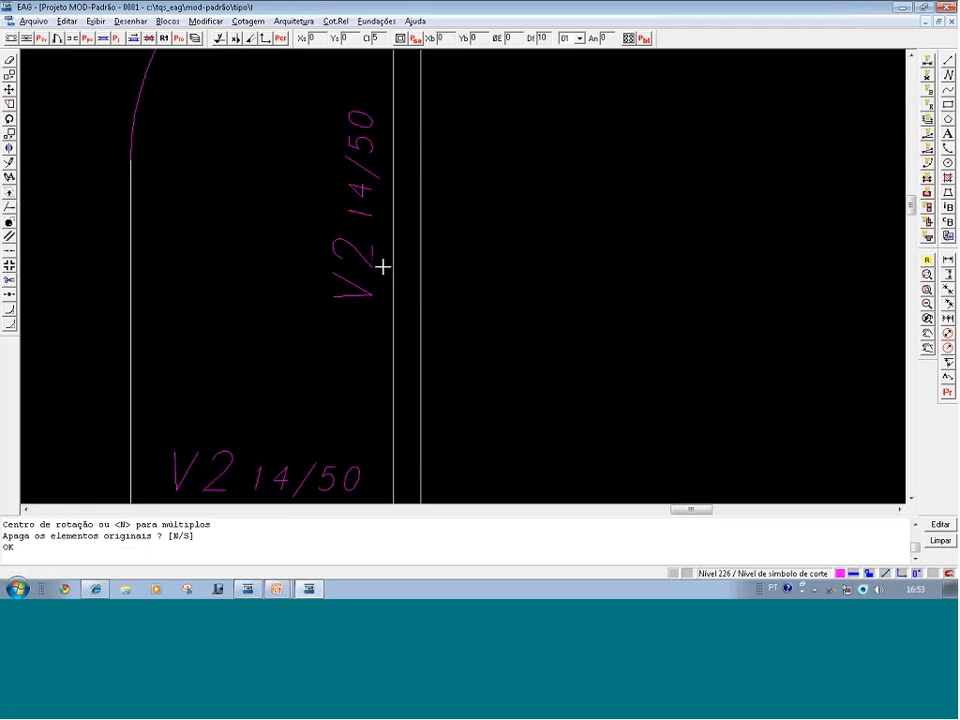
{"action": "scroll", "coordinate": [470, 265], "scroll_direction": "down", "scroll_amount": 1}
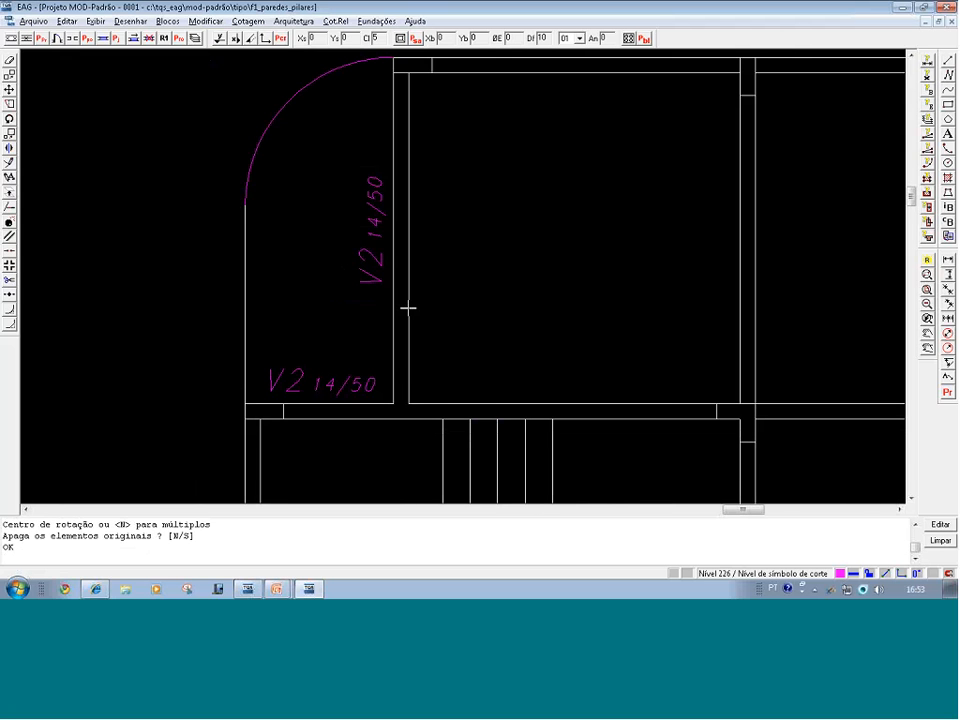
{"action": "scroll", "coordinate": [411, 276], "scroll_direction": "down", "scroll_amount": 1}
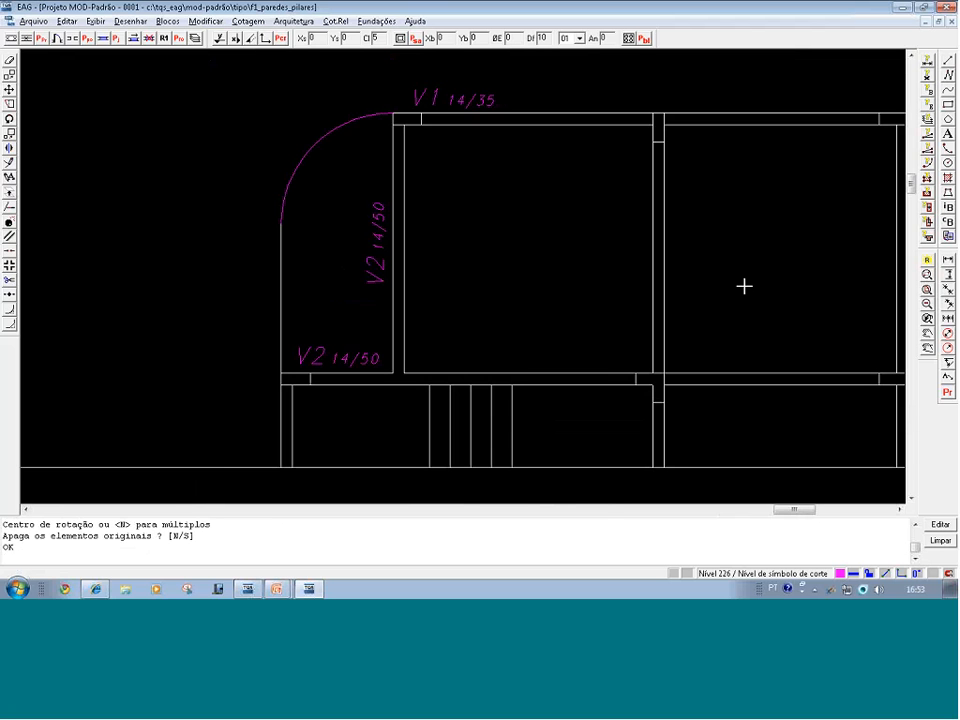
{"action": "scroll", "coordinate": [786, 285], "scroll_direction": "down", "scroll_amount": 3}
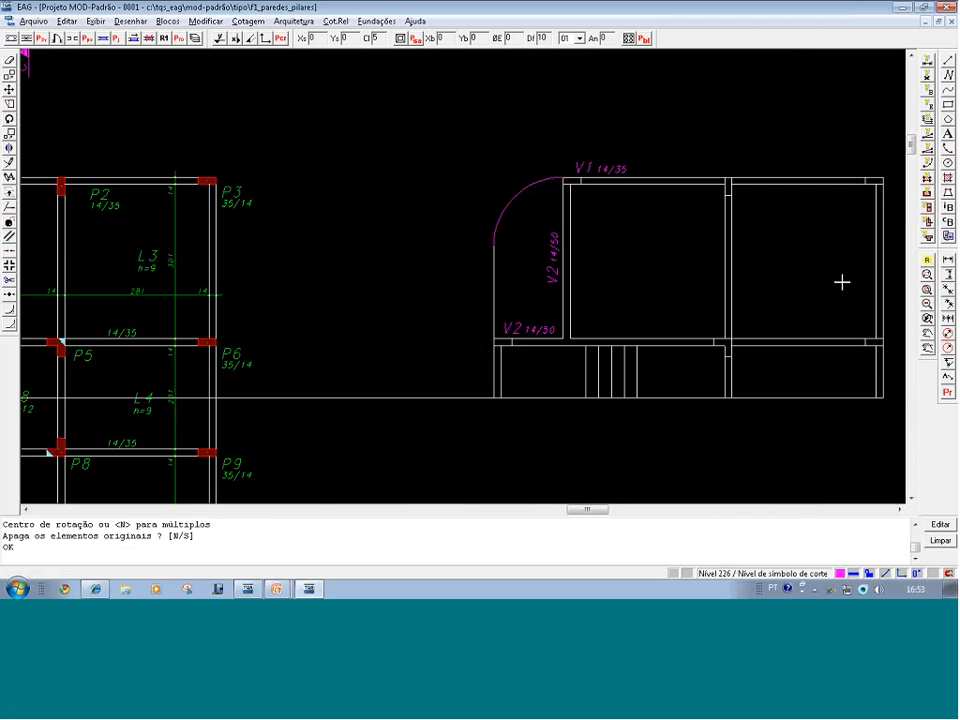
{"action": "scroll", "coordinate": [841, 282], "scroll_direction": "down", "scroll_amount": 1}
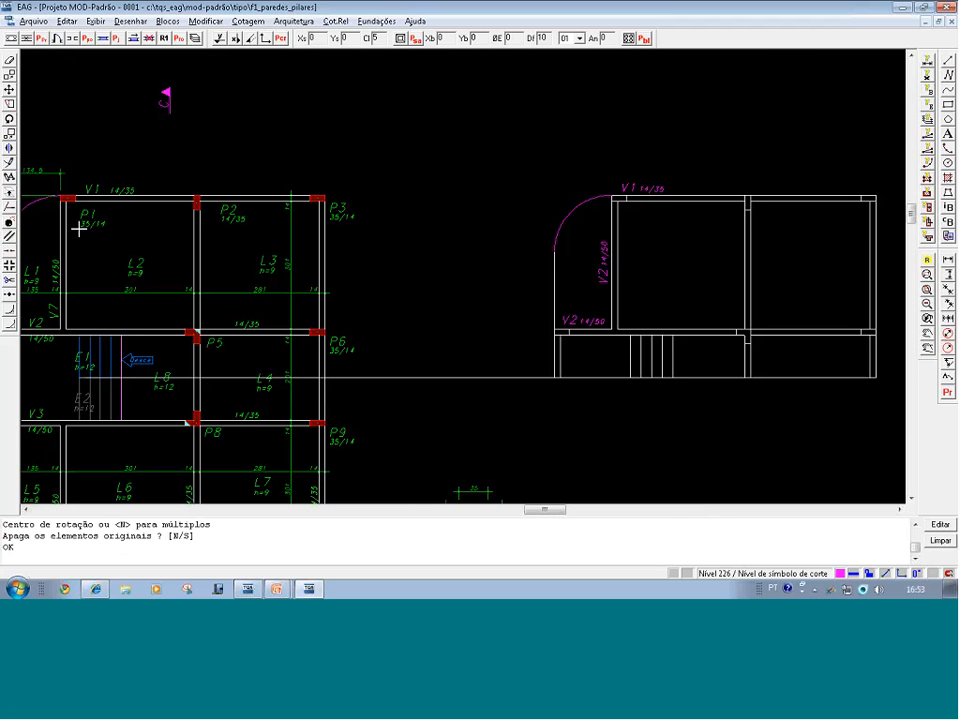
{"action": "scroll", "coordinate": [78, 229], "scroll_direction": "up", "scroll_amount": 3}
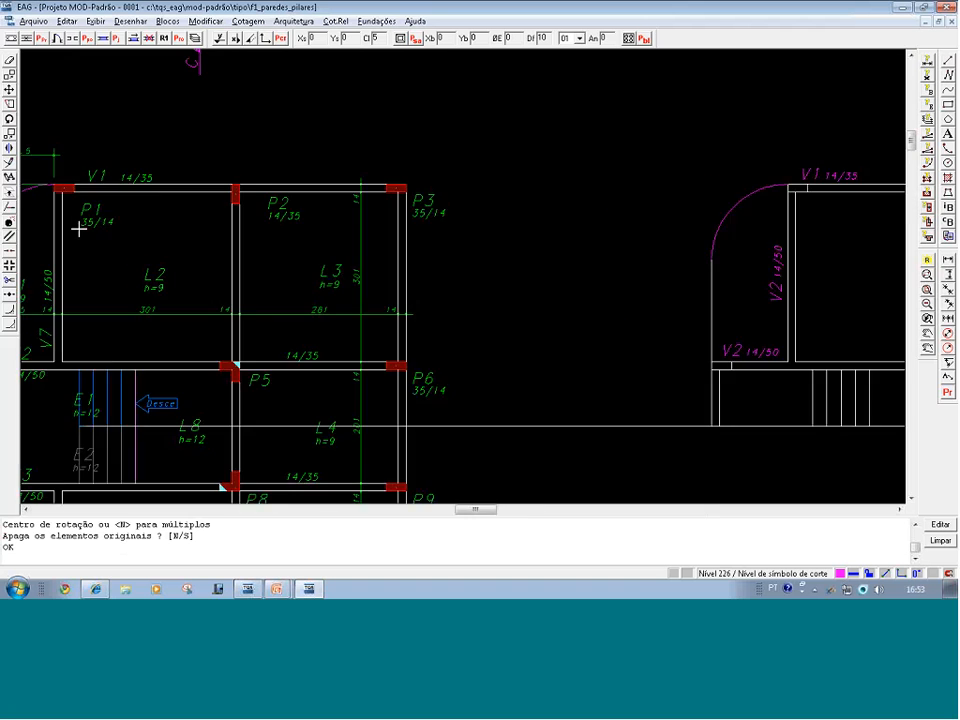
{"action": "scroll", "coordinate": [73, 222], "scroll_direction": "up", "scroll_amount": 1}
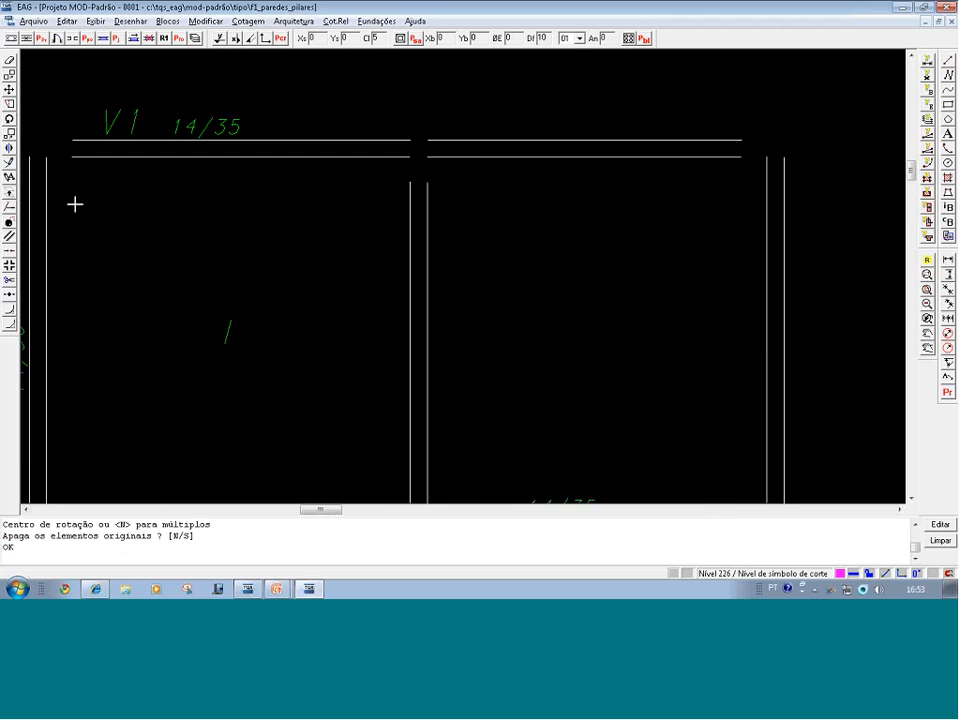
{"action": "left_click", "coordinate": [206, 268]}
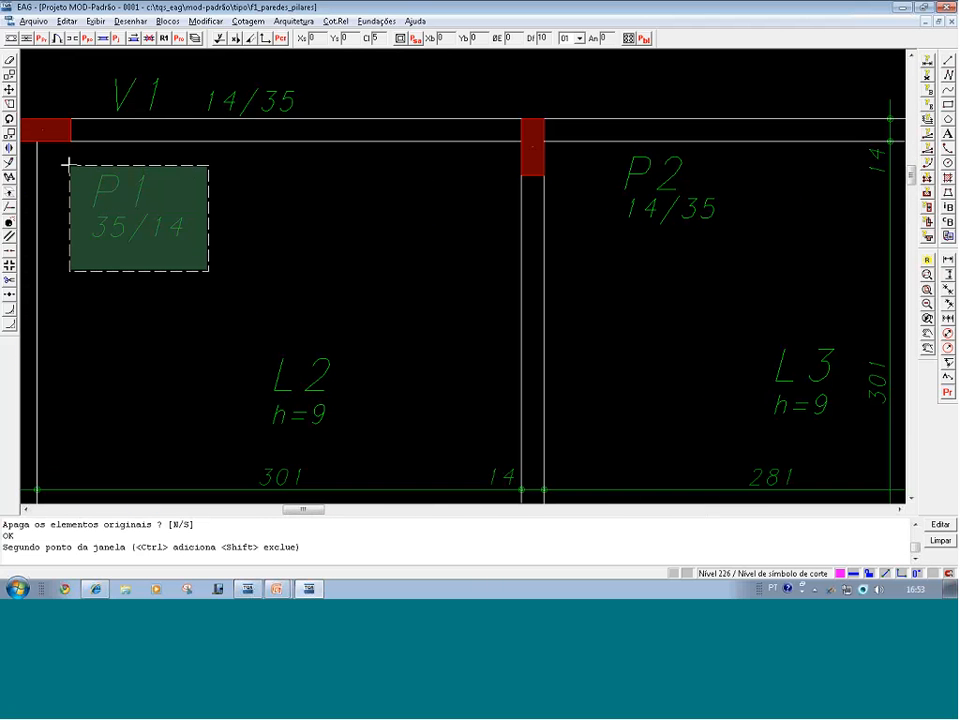
{"action": "left_click", "coordinate": [68, 165]}
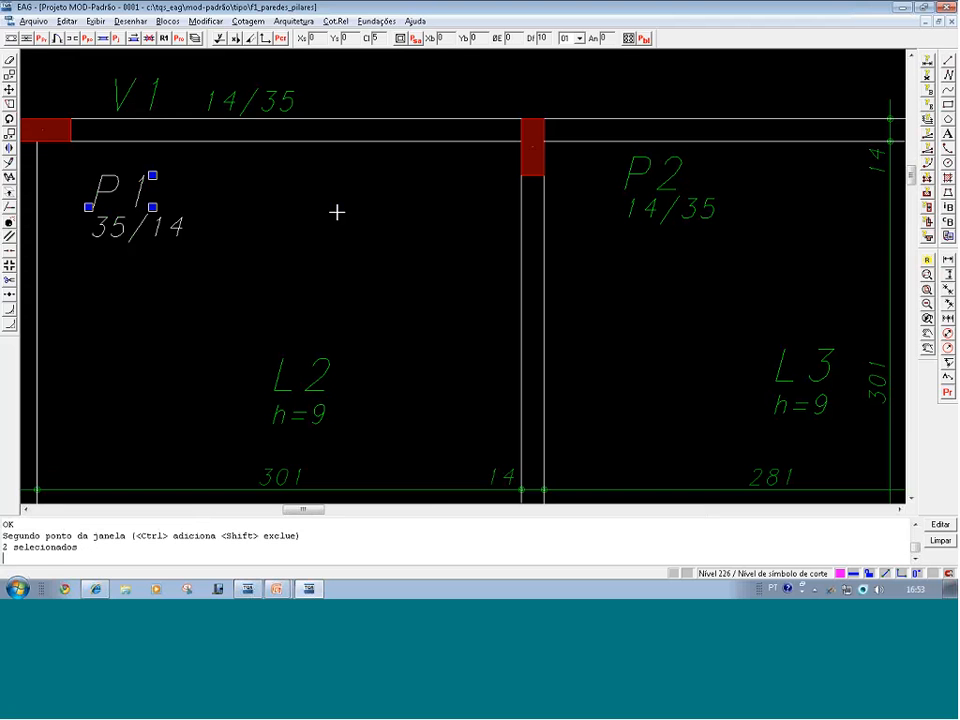
{"action": "key", "text": "ctrl+c"}
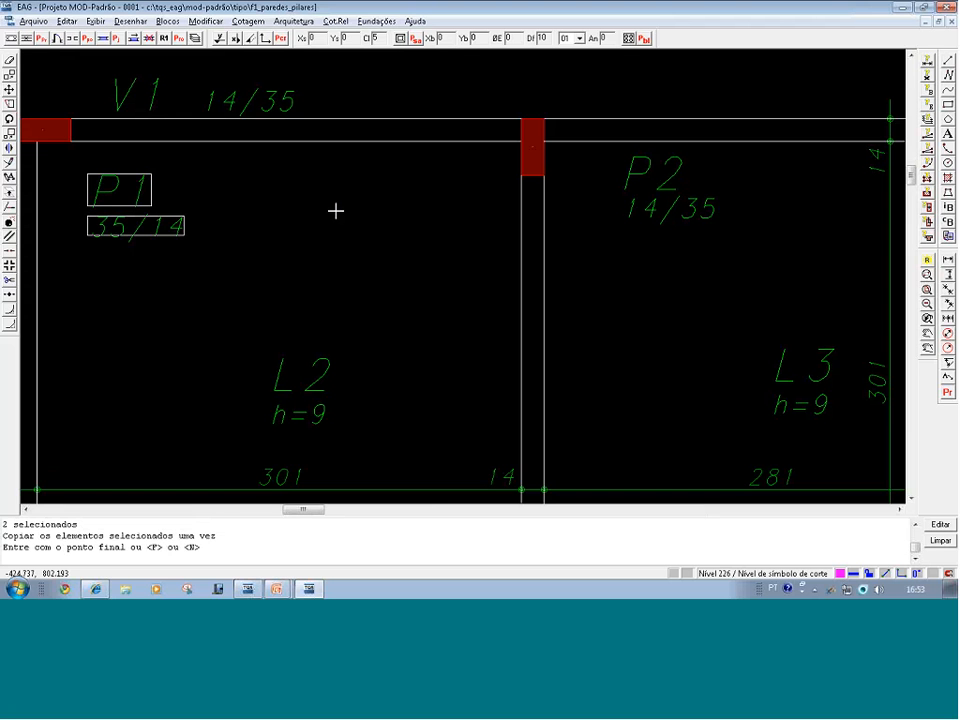
{"action": "left_click", "coordinate": [335, 211]}
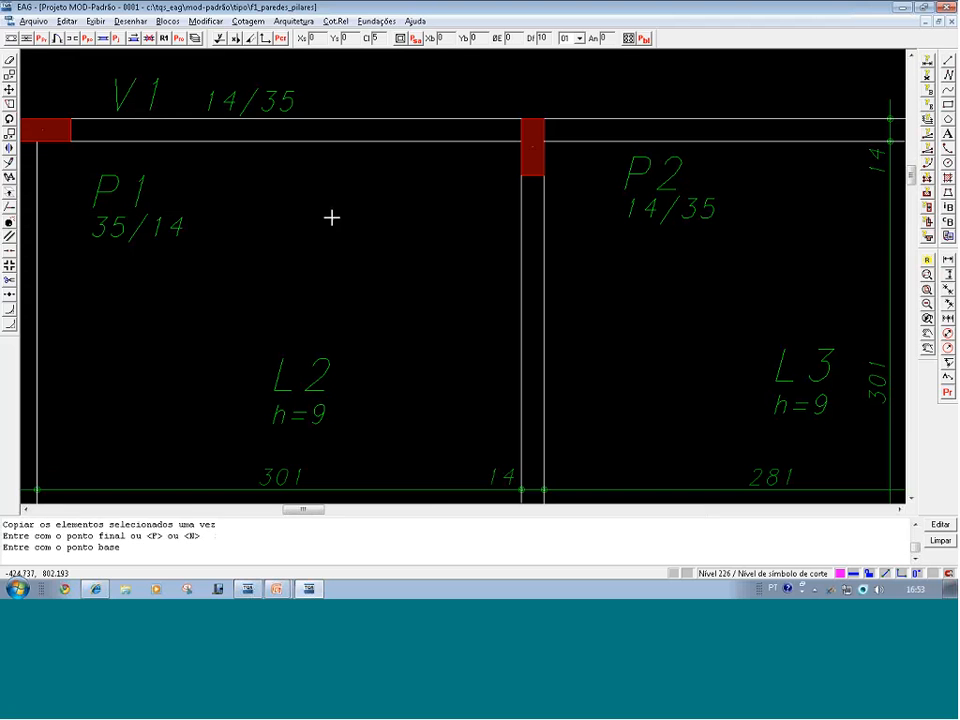
{"action": "left_click", "coordinate": [92, 205]}
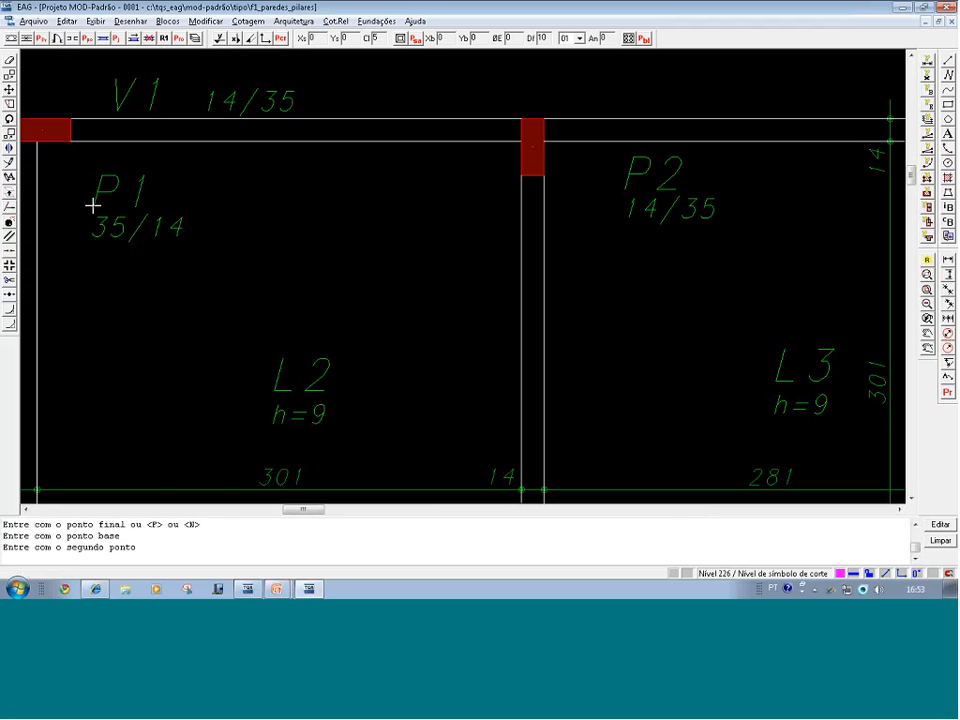
{"action": "scroll", "coordinate": [37, 234], "scroll_direction": "down", "scroll_amount": 4}
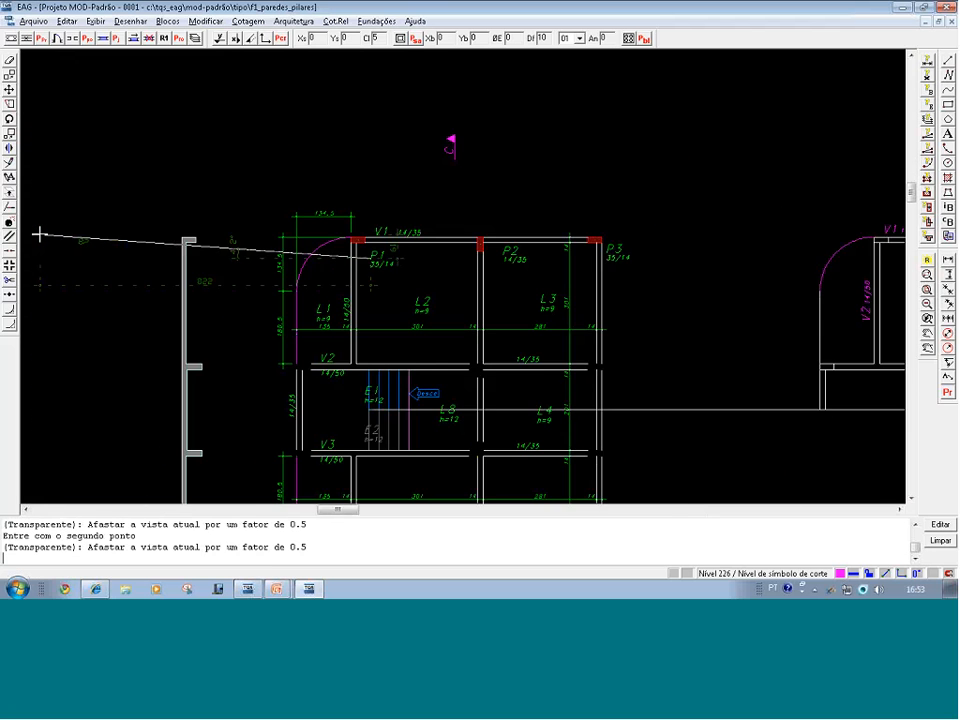
{"action": "key", "text": "F8"}
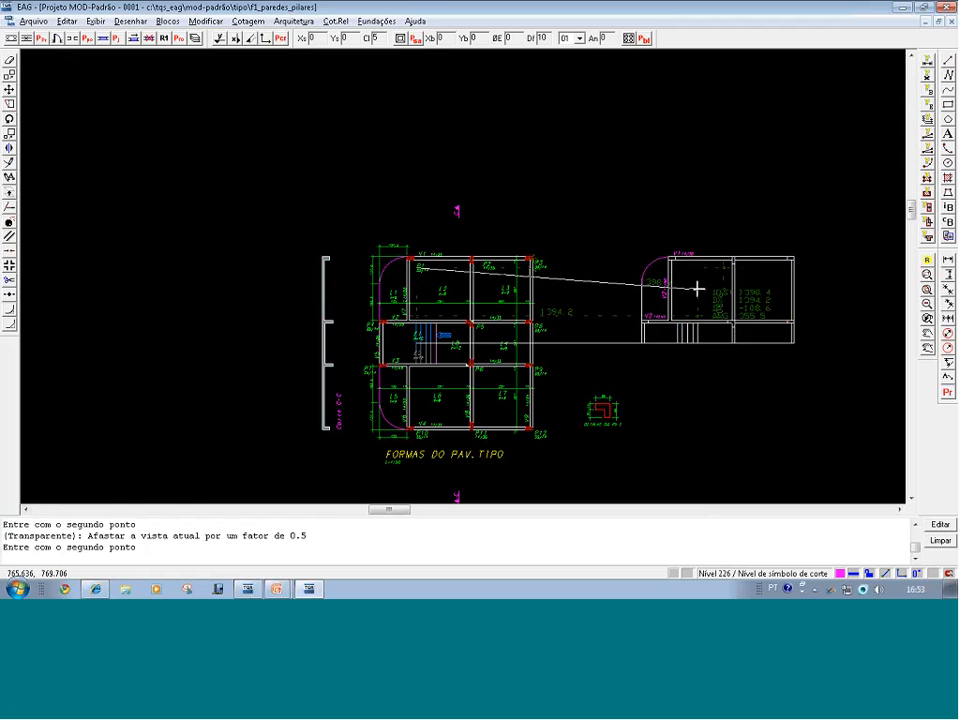
{"action": "left_click", "coordinate": [696, 285]}
{"action": "left_click", "coordinate": [628, 248]}
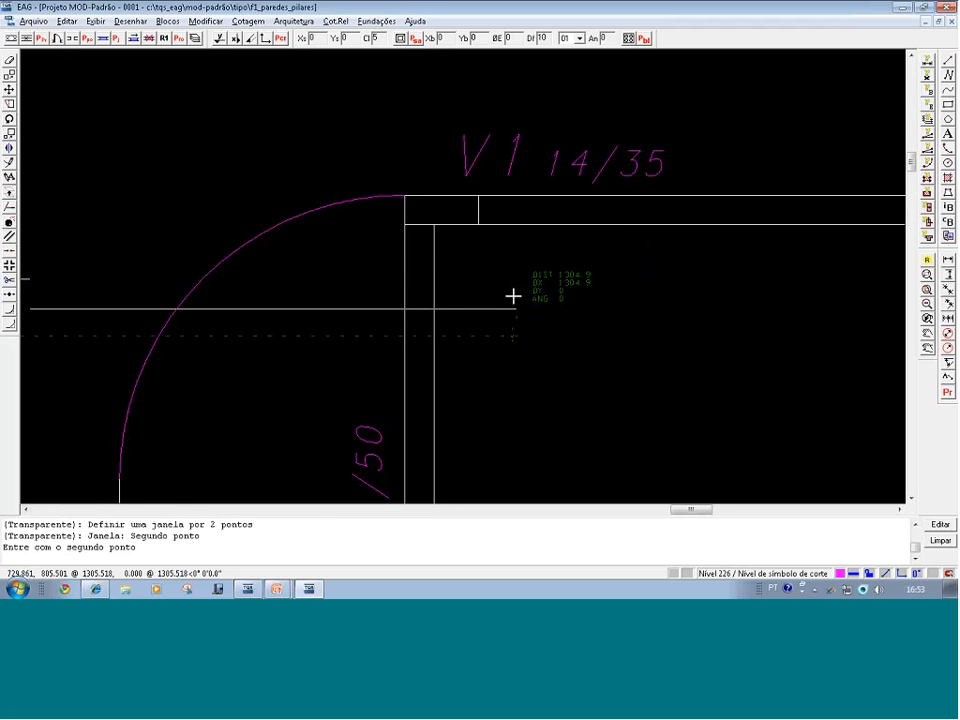
{"action": "left_click", "coordinate": [478, 298]}
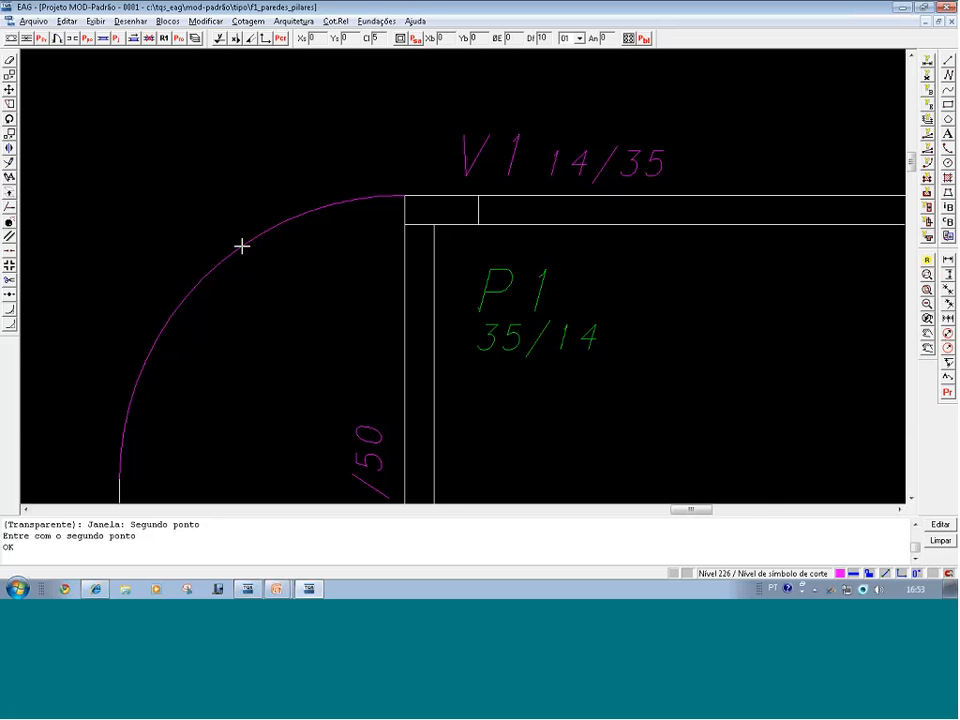
Copy the redrawn plan's P1 title and 35/14 label with 2 repetitions along beam V1, placing the first copy beside the middle column
{"action": "scroll", "coordinate": [203, 233], "scroll_direction": "down", "scroll_amount": 1}
{"action": "scroll", "coordinate": [198, 230], "scroll_direction": "down", "scroll_amount": 1}
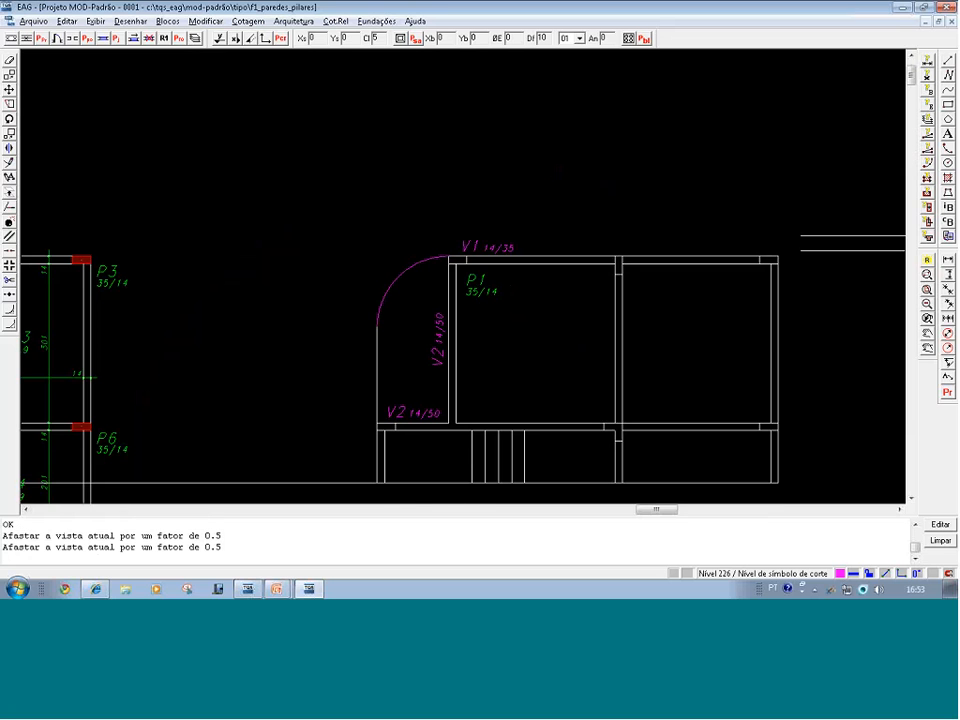
{"action": "key", "text": "F8"}
{"action": "left_click", "coordinate": [828, 327]}
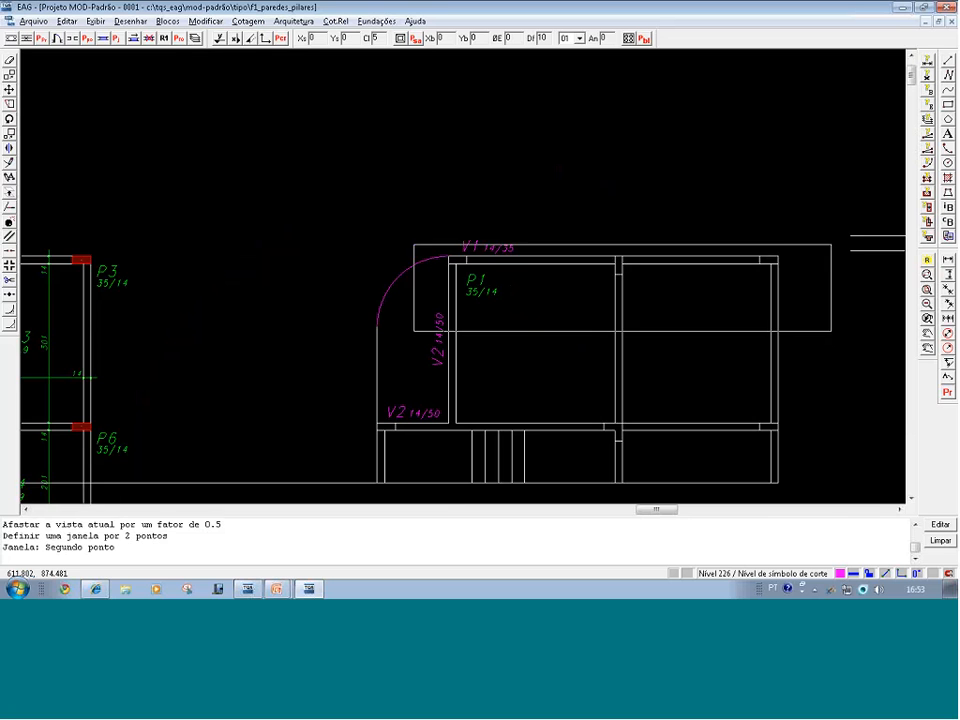
{"action": "left_click", "coordinate": [414, 249]}
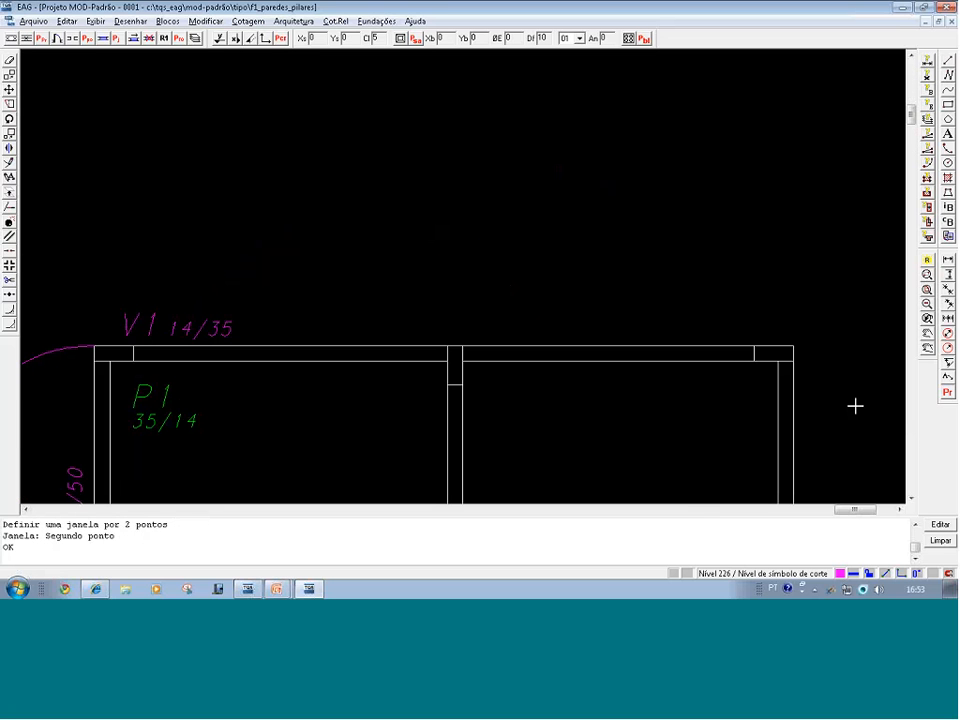
{"action": "left_click", "coordinate": [209, 455]}
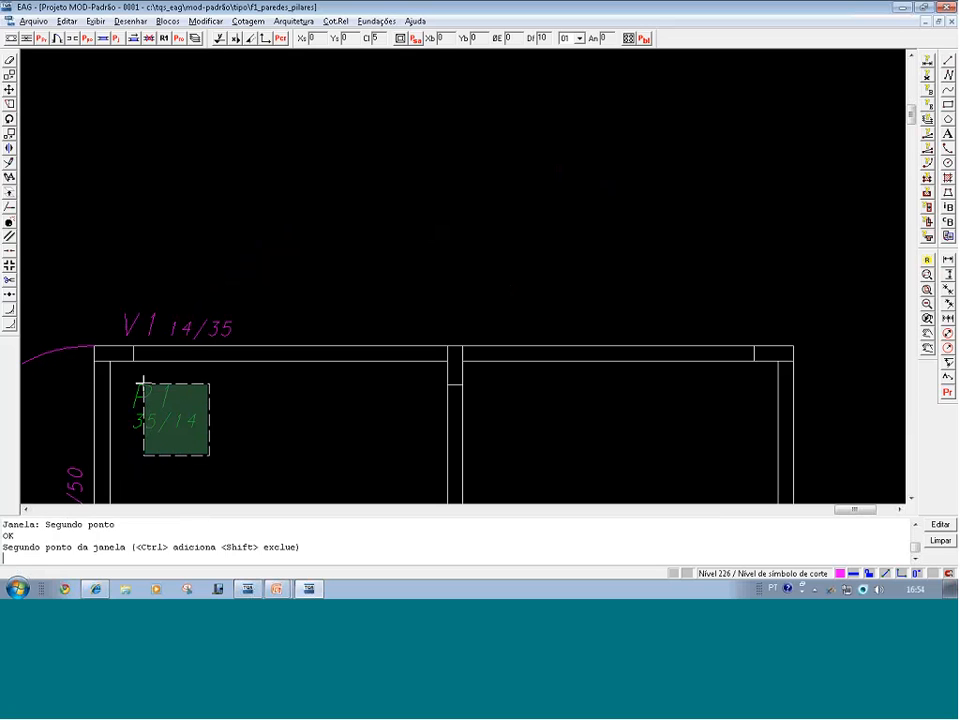
{"action": "left_click", "coordinate": [142, 382]}
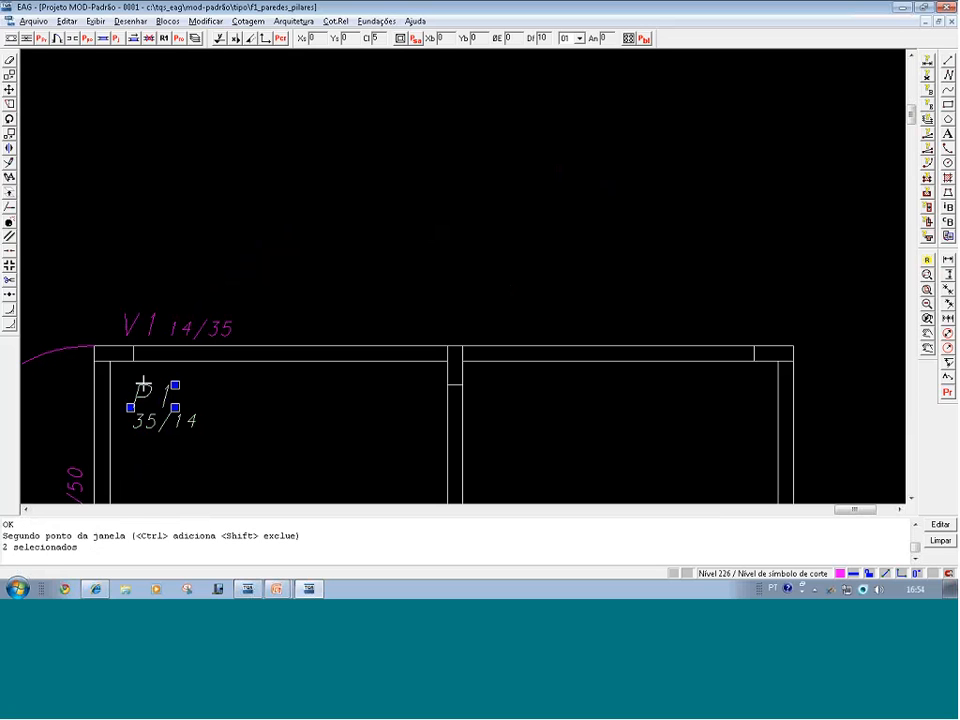
{"action": "key", "text": "ctrl+c"}
{"action": "left_click", "coordinate": [143, 383]}
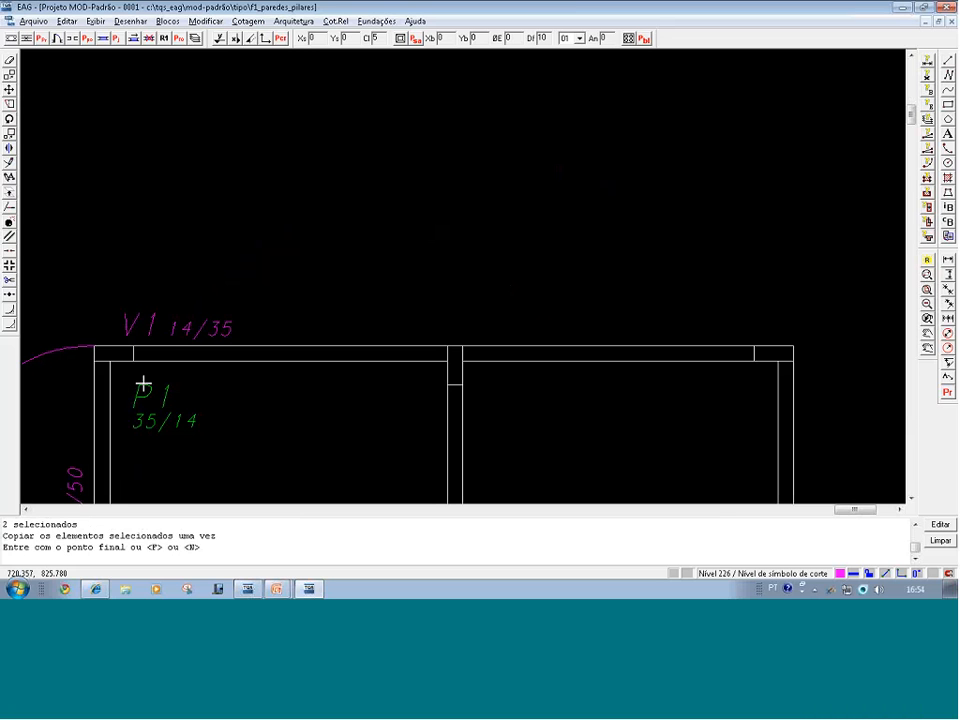
{"action": "key", "text": "n"}
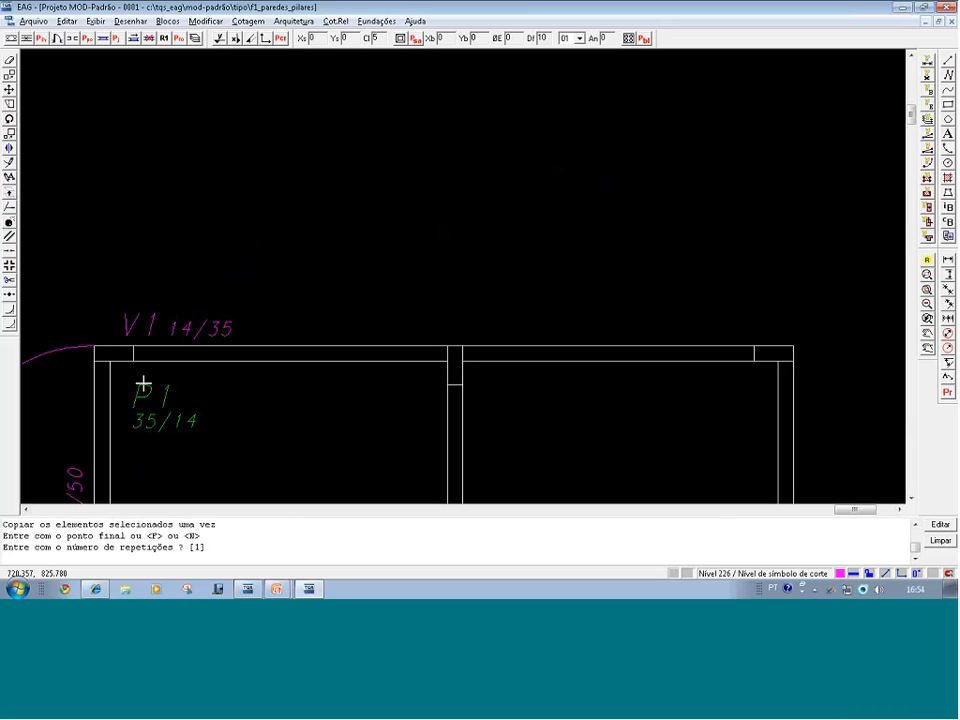
{"action": "type", "text": "2"}
{"action": "key", "text": "Return"}
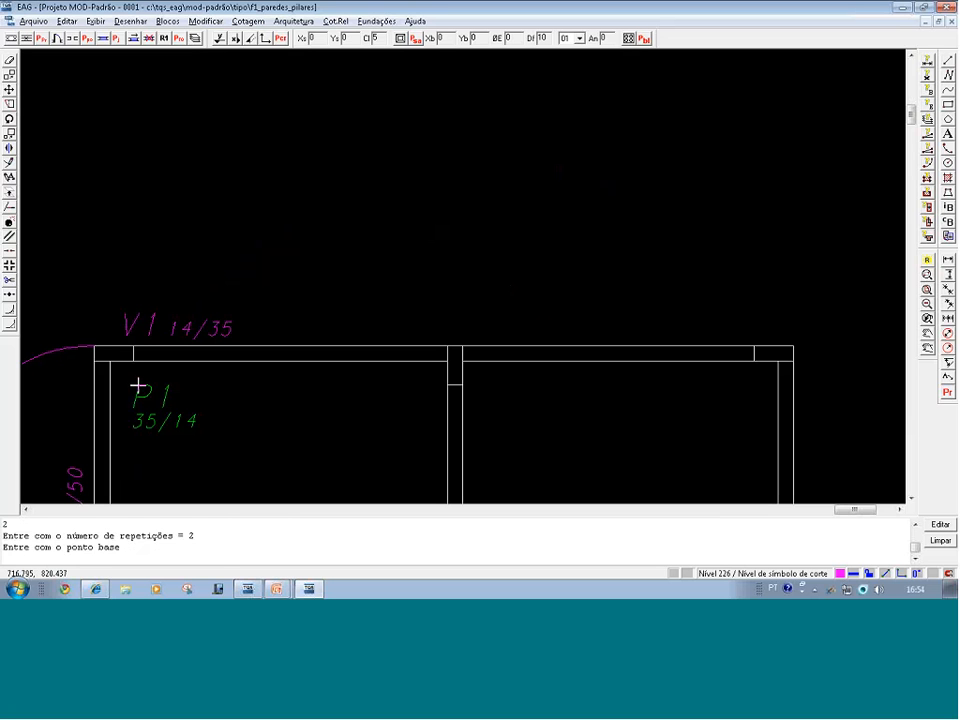
{"action": "left_click", "coordinate": [137, 386]}
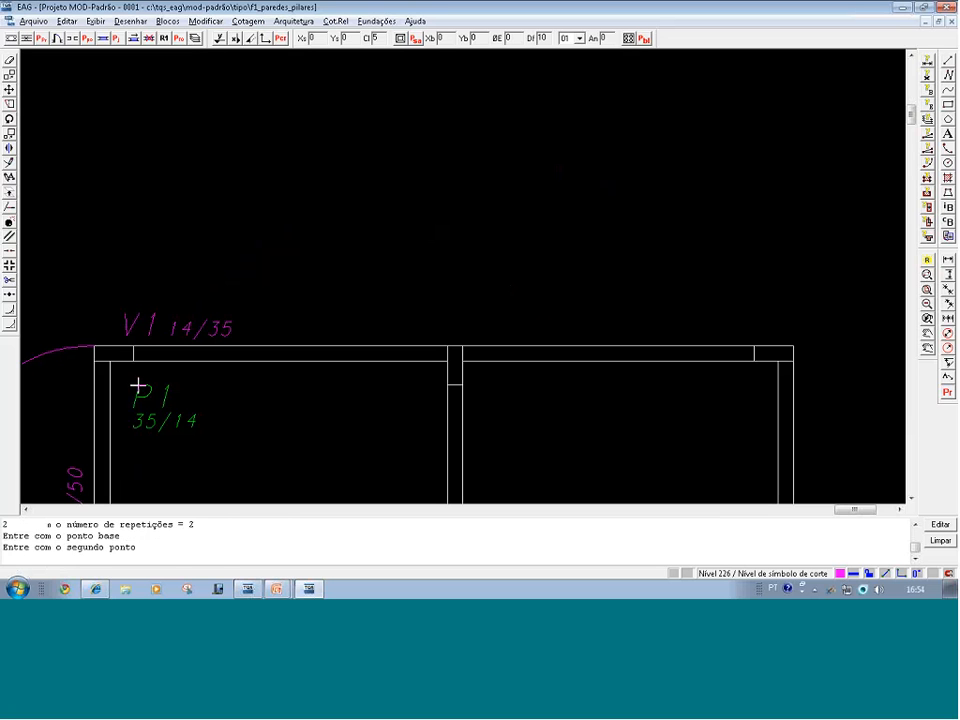
{"action": "left_click", "coordinate": [491, 383]}
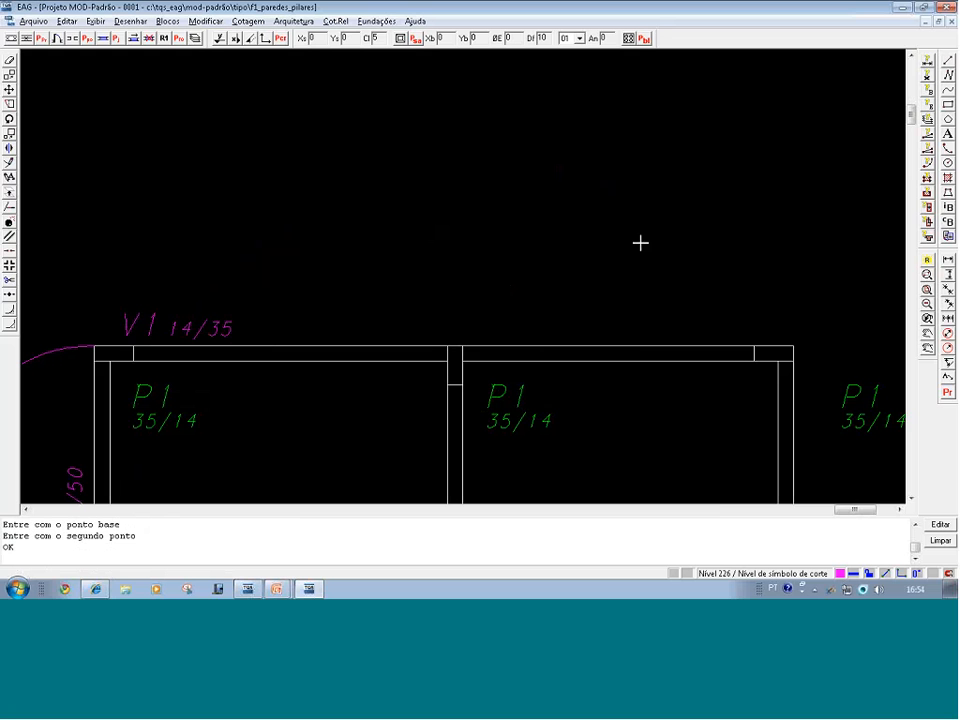
{"action": "scroll", "coordinate": [694, 330], "scroll_direction": "down", "scroll_amount": 1}
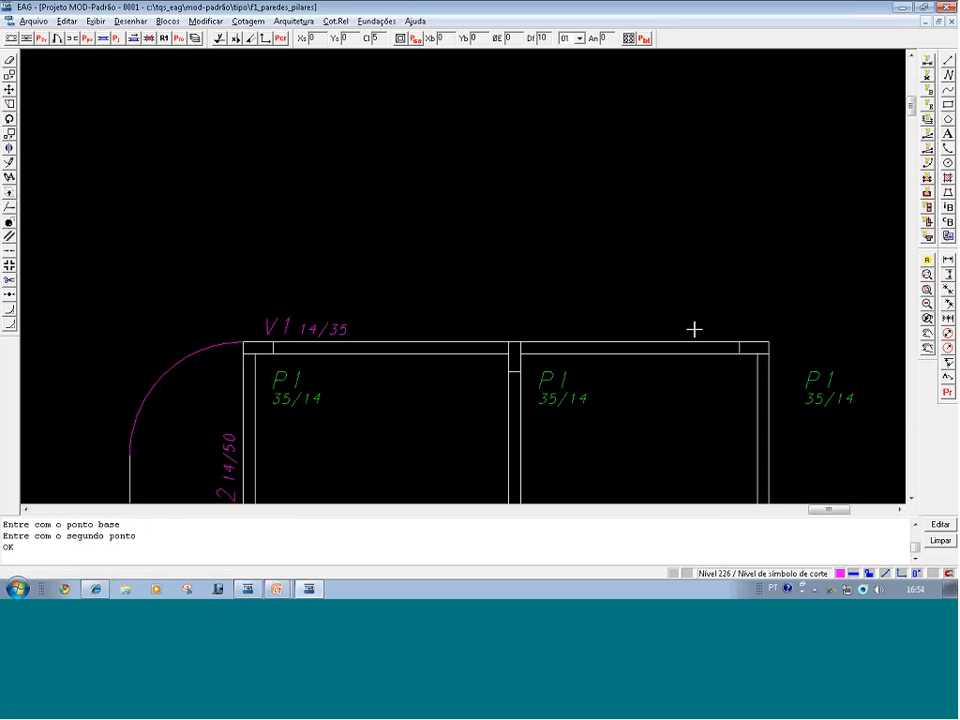
{"action": "scroll", "coordinate": [694, 329], "scroll_direction": "down", "scroll_amount": 2}
{"action": "scroll", "coordinate": [693, 257], "scroll_direction": "down", "scroll_amount": 1}
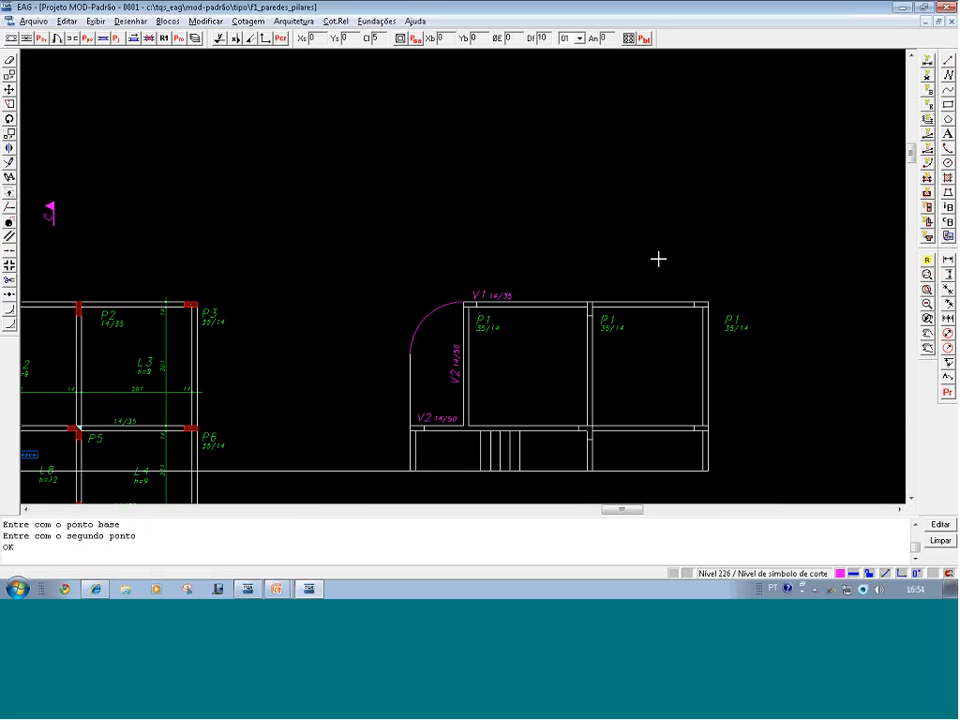
Close the F1_paredes_pilares drawing without saving it and open F2_arco_escada_textos.DWG from the Tipo folder
{"action": "key", "text": "ctrl+s"}
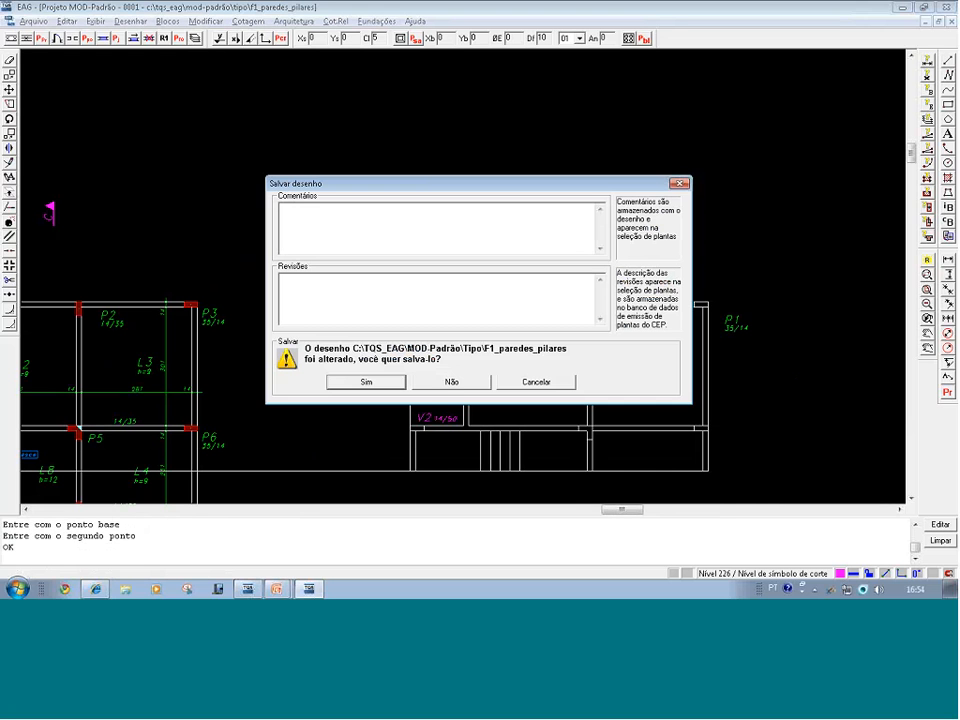
{"action": "left_click", "coordinate": [455, 386]}
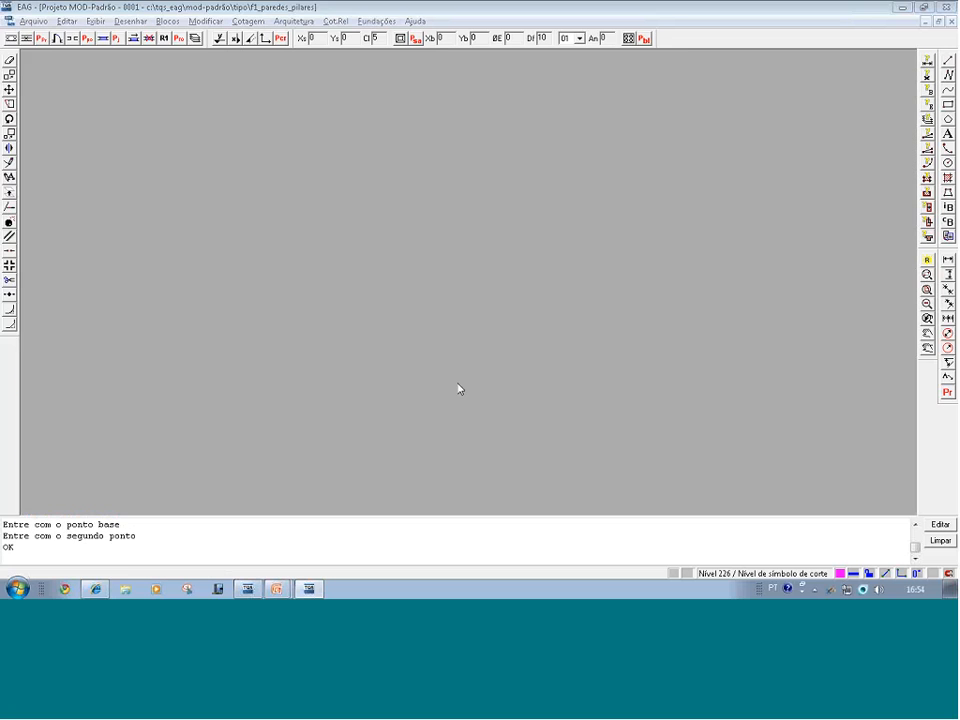
{"action": "left_click", "coordinate": [18, 21]}
{"action": "left_click", "coordinate": [32, 50]}
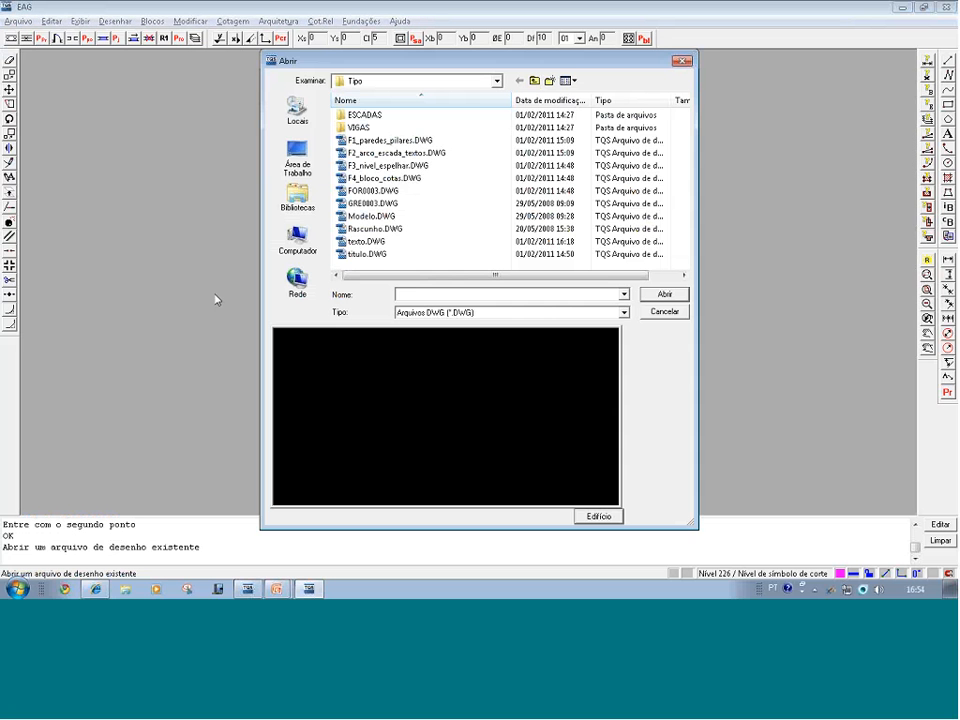
{"action": "left_click", "coordinate": [390, 168]}
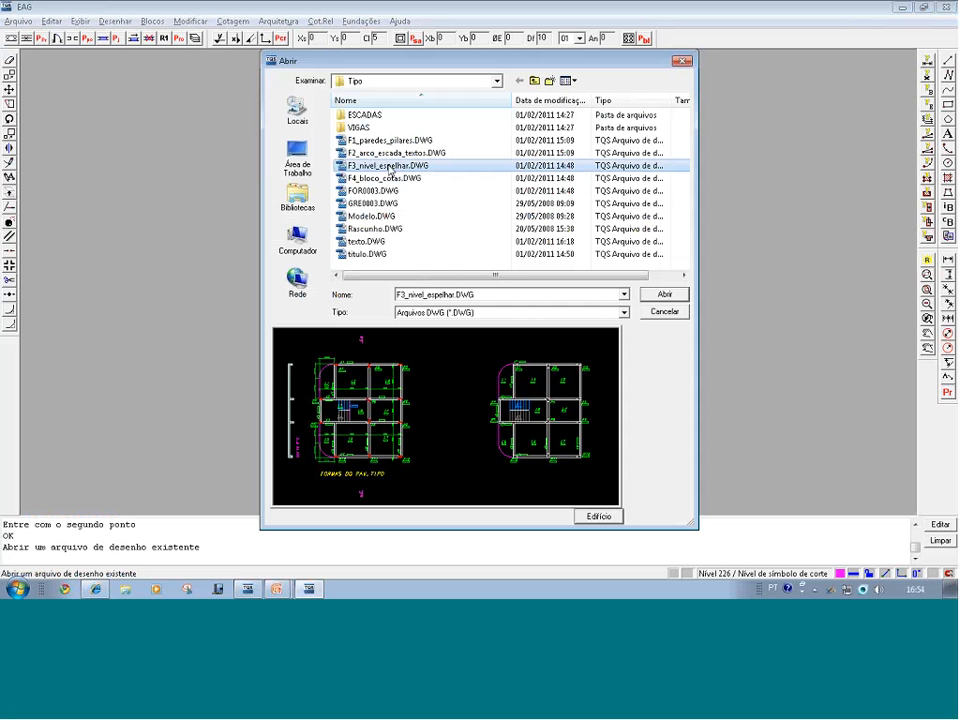
{"action": "left_click", "coordinate": [395, 152]}
{"action": "left_click", "coordinate": [664, 294]}
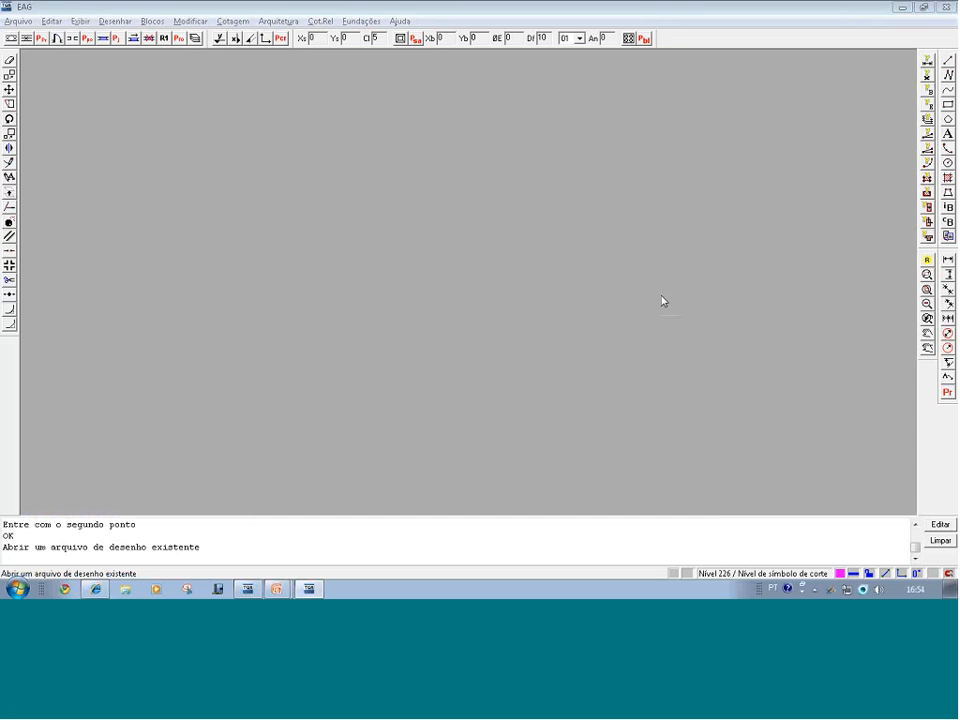
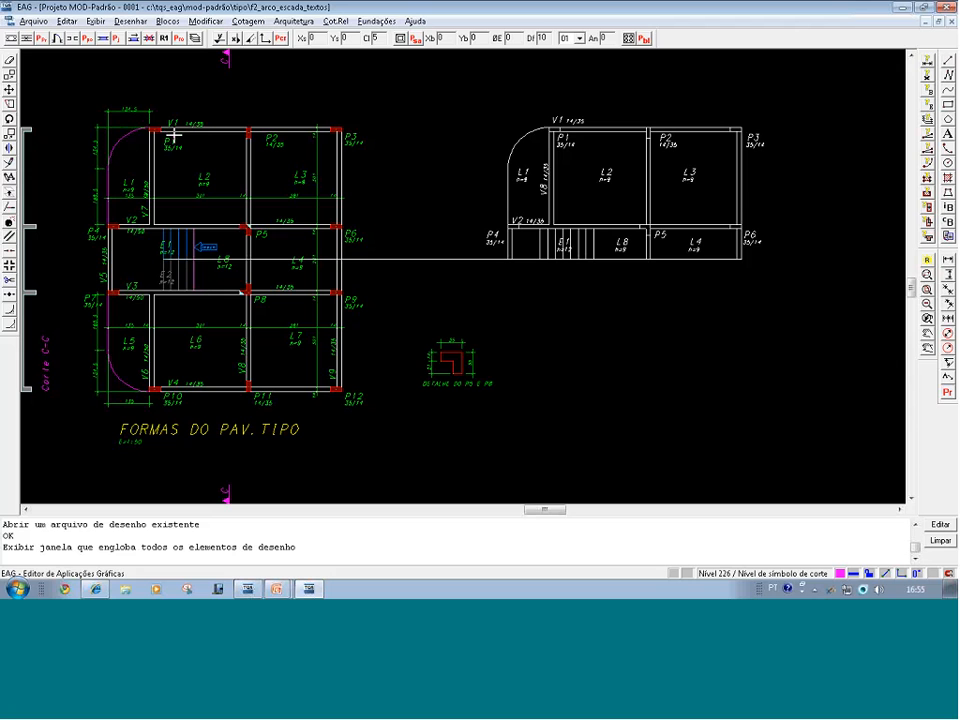
Examine the text properties of beam V1's, column P1's and slab L2's titles in the original plan, noting their levels
{"action": "key", "text": "F8"}
{"action": "left_click", "coordinate": [228, 191]}
{"action": "left_click", "coordinate": [130, 106]}
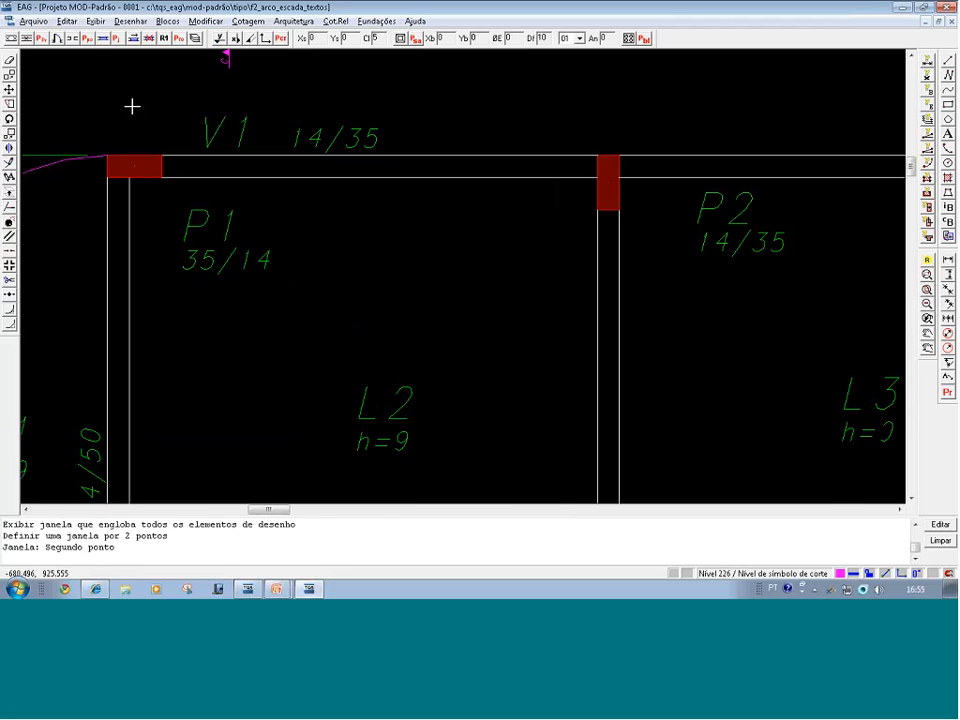
{"action": "double_click", "coordinate": [219, 118]}
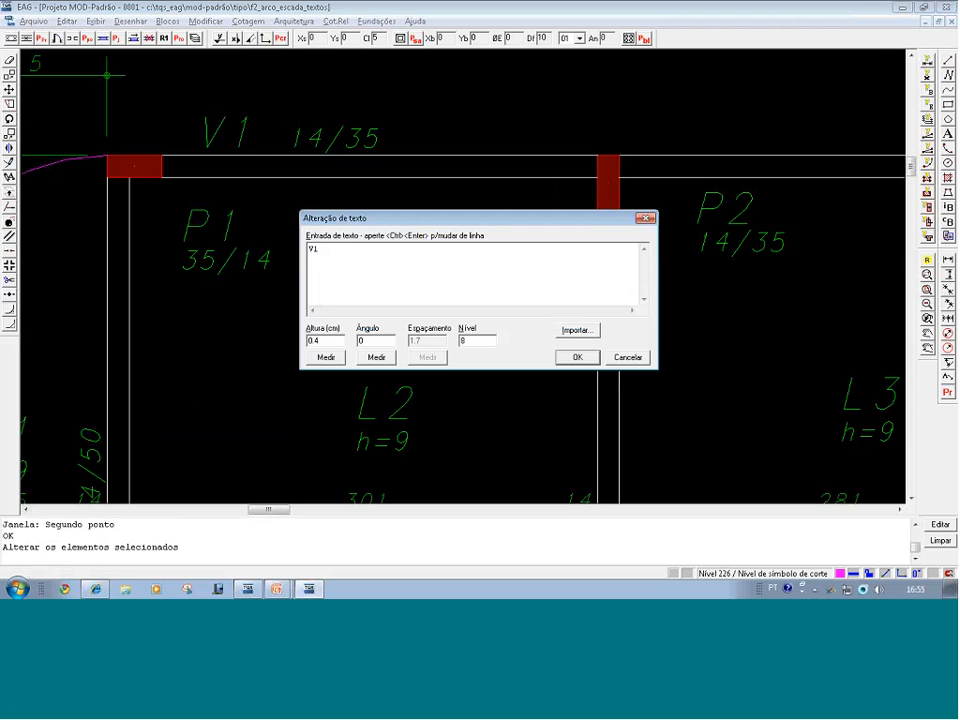
{"action": "left_click", "coordinate": [489, 343]}
{"action": "left_click", "coordinate": [637, 359]}
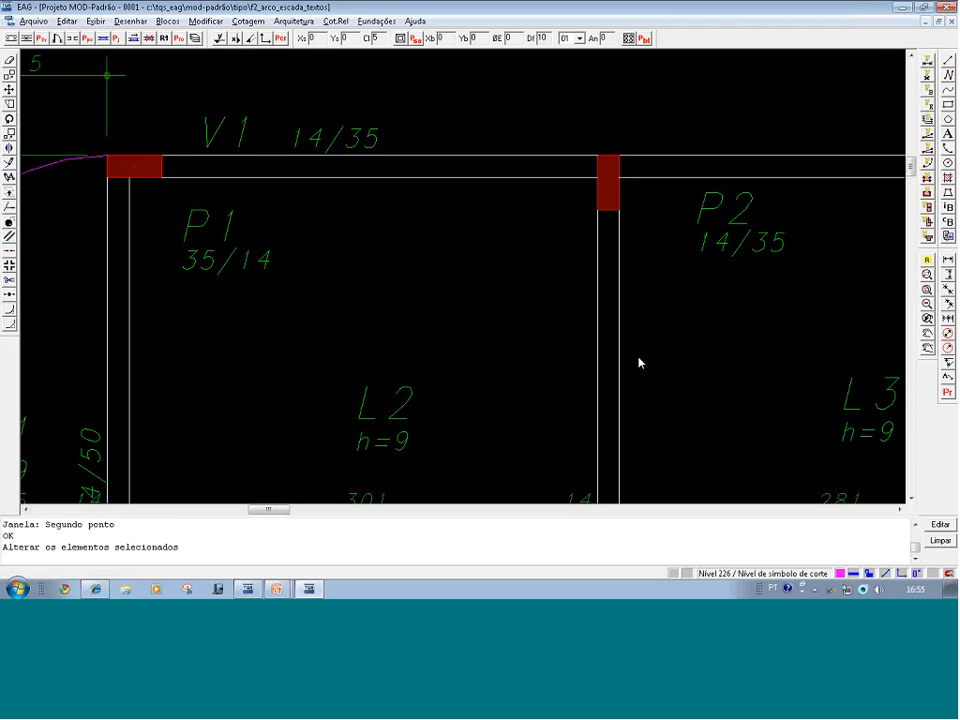
{"action": "left_click", "coordinate": [192, 224]}
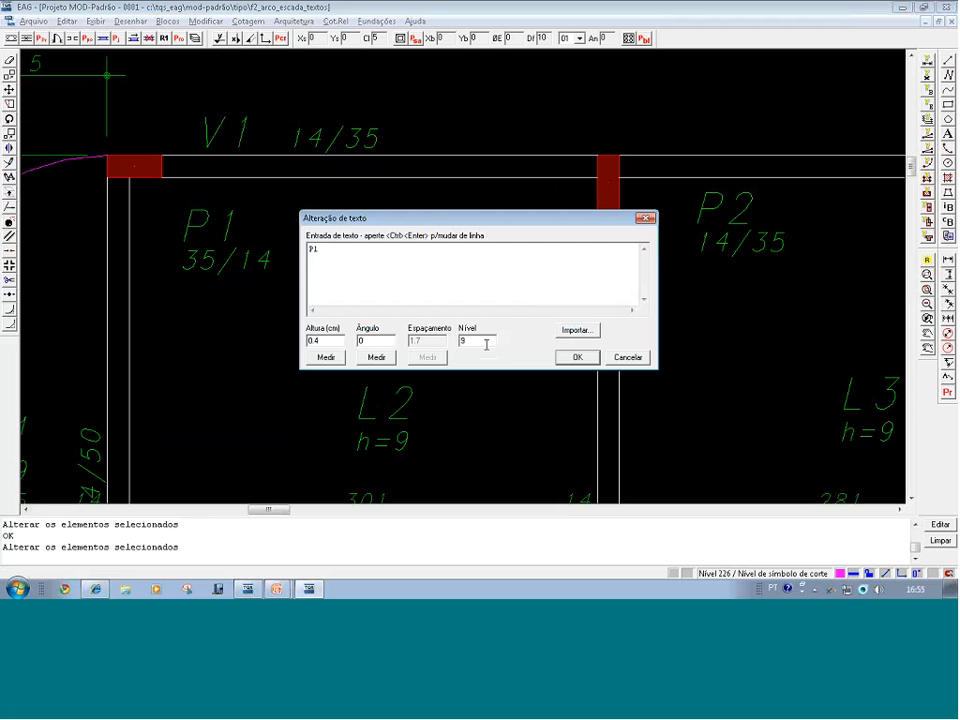
{"action": "key", "text": "Escape"}
{"action": "left_click", "coordinate": [369, 396]}
{"action": "left_click", "coordinate": [636, 360]}
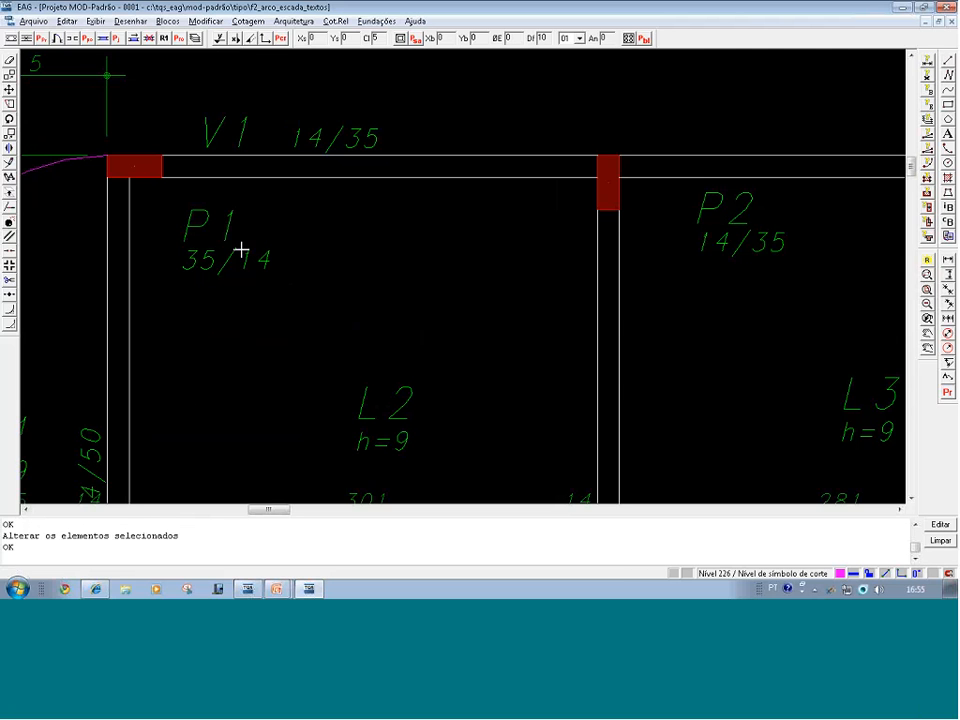
Check the level of beam V1's title again and that of its 14/35 label in the original plan
{"action": "double_click", "coordinate": [217, 124]}
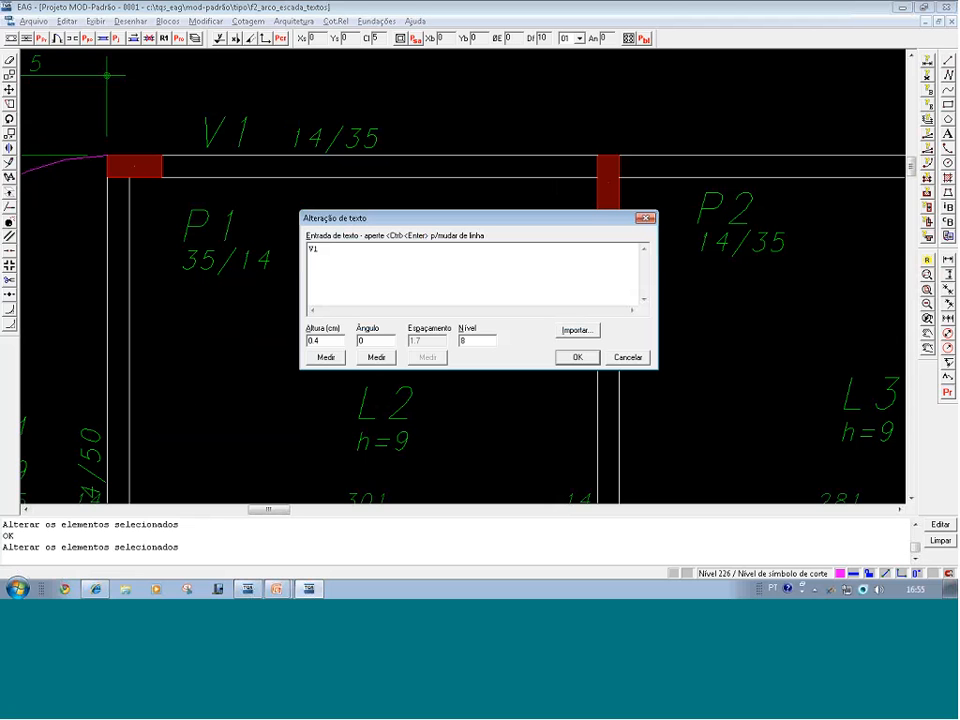
{"action": "left_click", "coordinate": [474, 341]}
{"action": "left_click", "coordinate": [630, 358]}
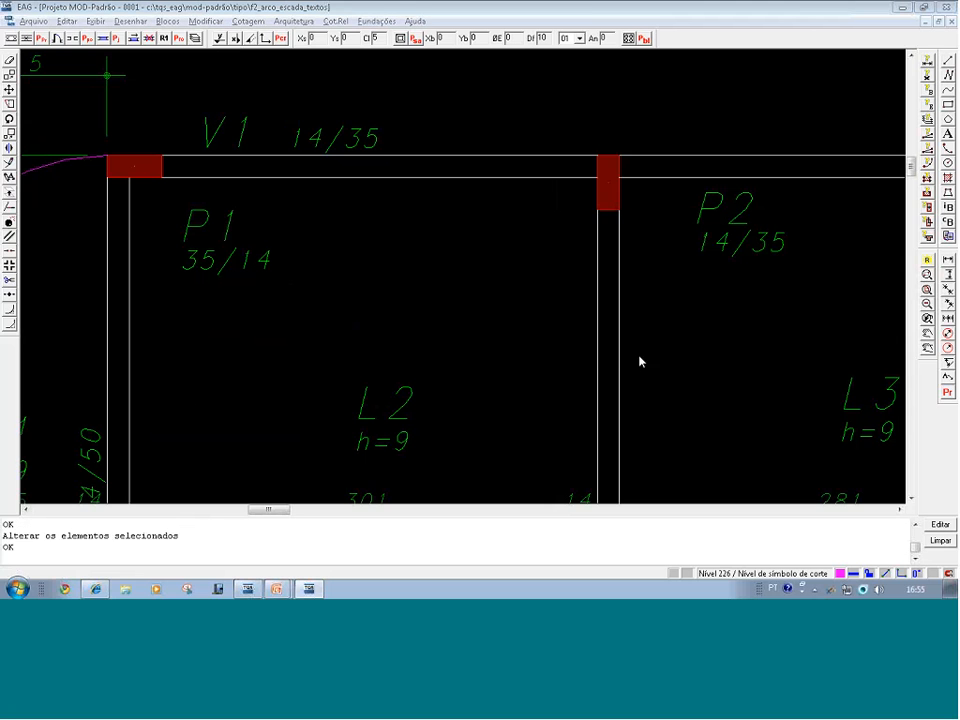
{"action": "double_click", "coordinate": [358, 132]}
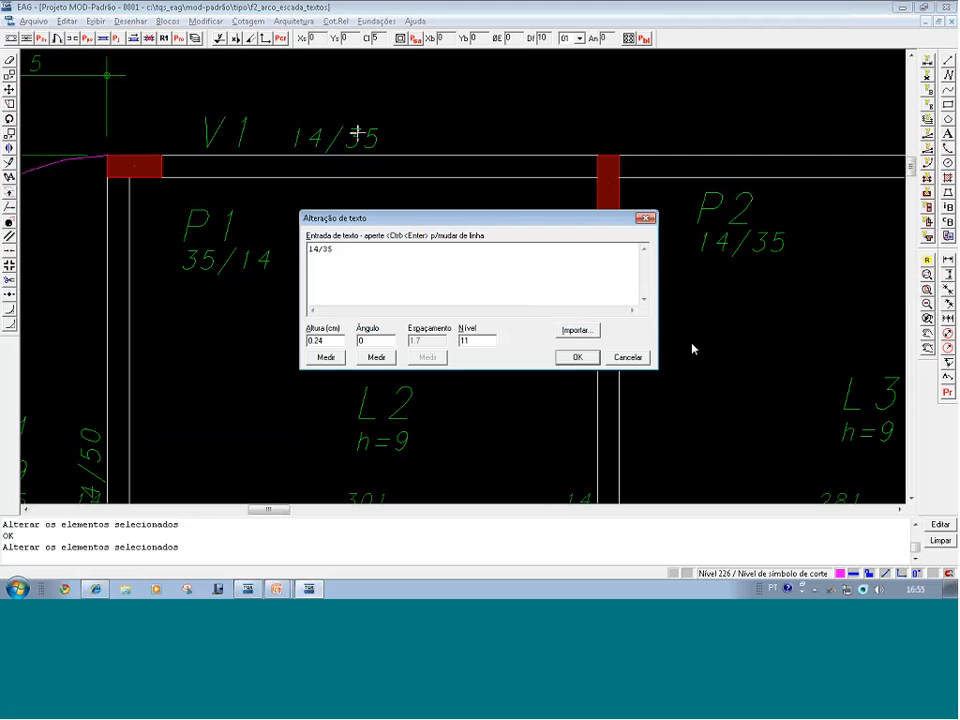
{"action": "left_click", "coordinate": [630, 358]}
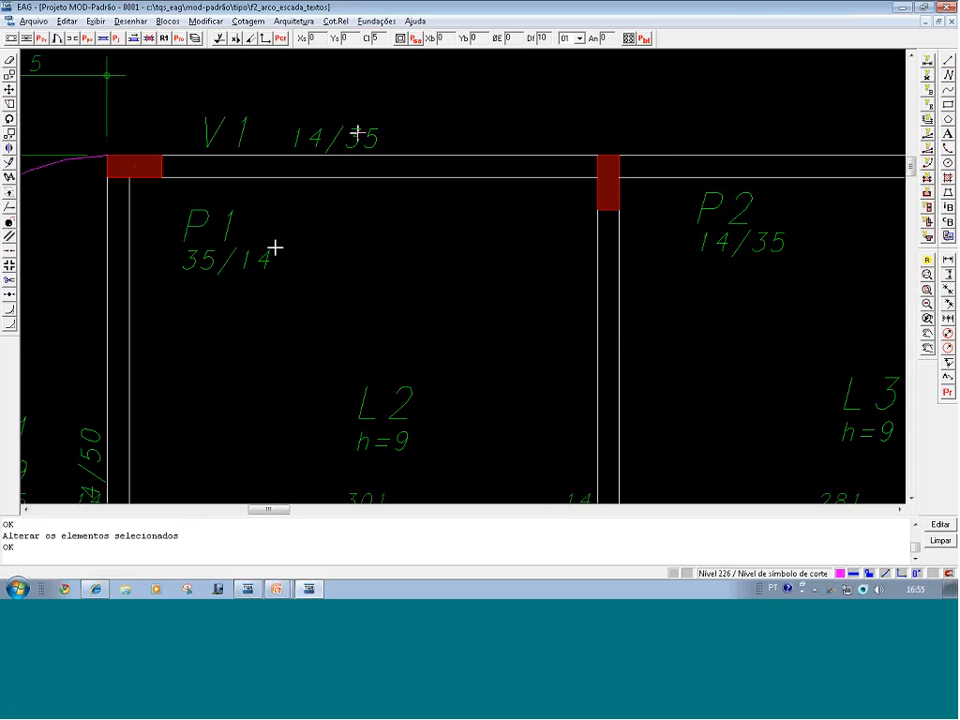
Set the level of beam titles V1, V8 and V2 in the redrawn plan to 8
{"action": "key", "text": "shift+F8"}
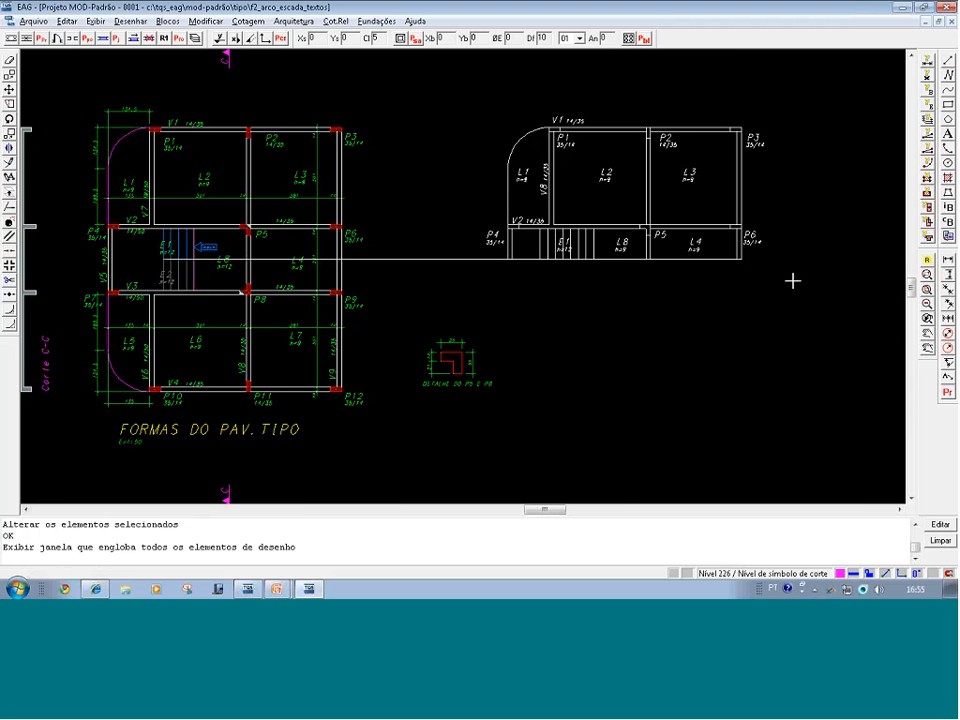
{"action": "key", "text": "F8"}
{"action": "left_click", "coordinate": [473, 101]}
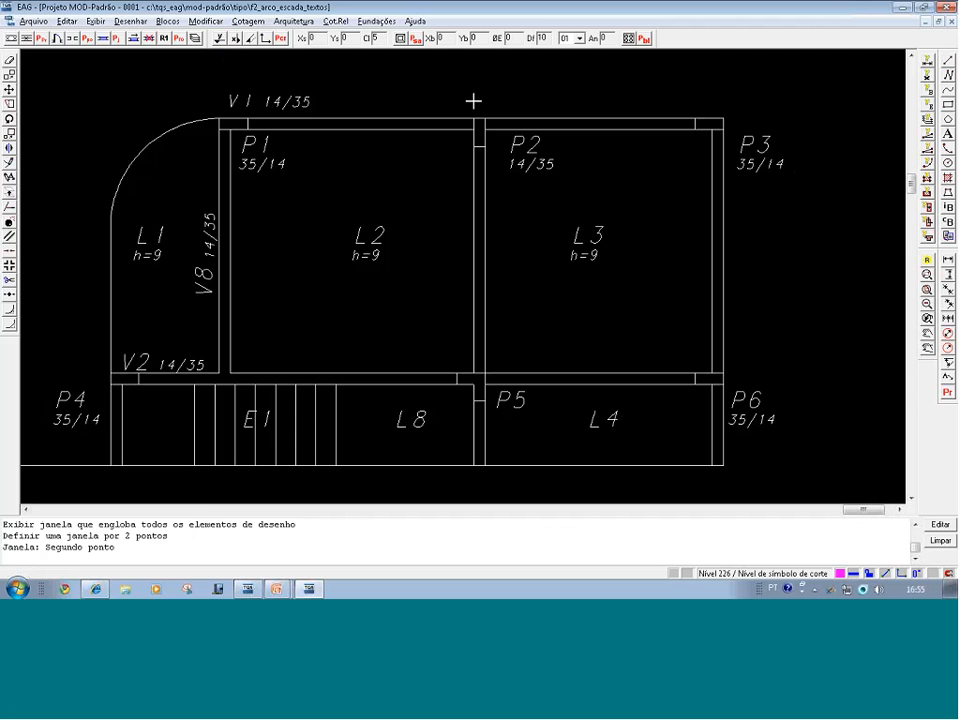
{"action": "left_click", "coordinate": [243, 95]}
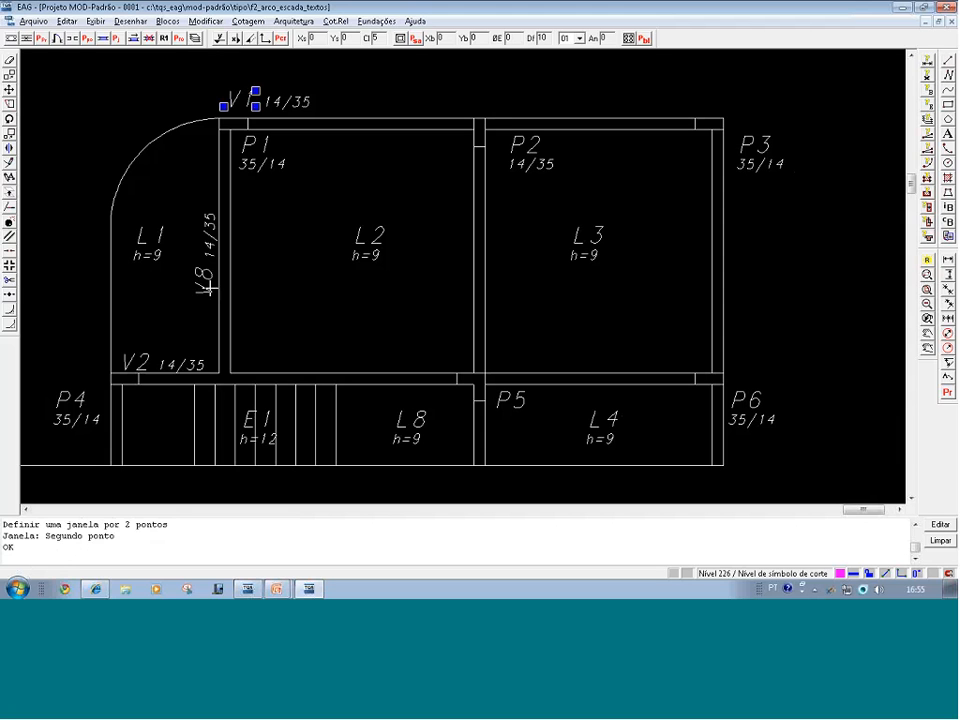
{"action": "left_click", "coordinate": [196, 283]}
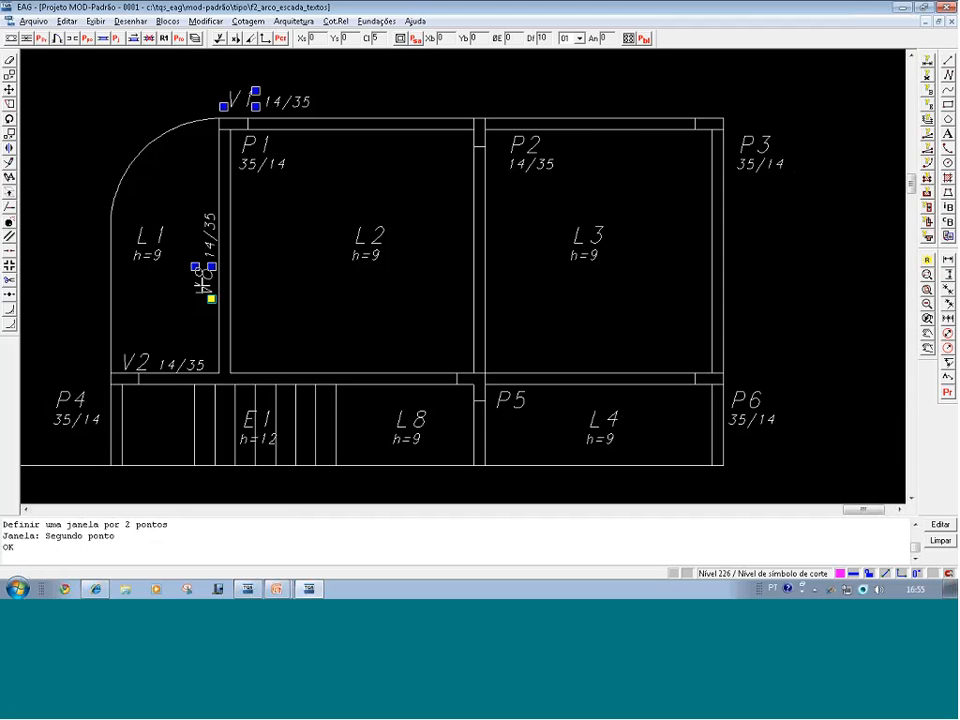
{"action": "left_click", "coordinate": [132, 357]}
{"action": "double_click", "coordinate": [132, 357]}
{"action": "double_click", "coordinate": [457, 341]}
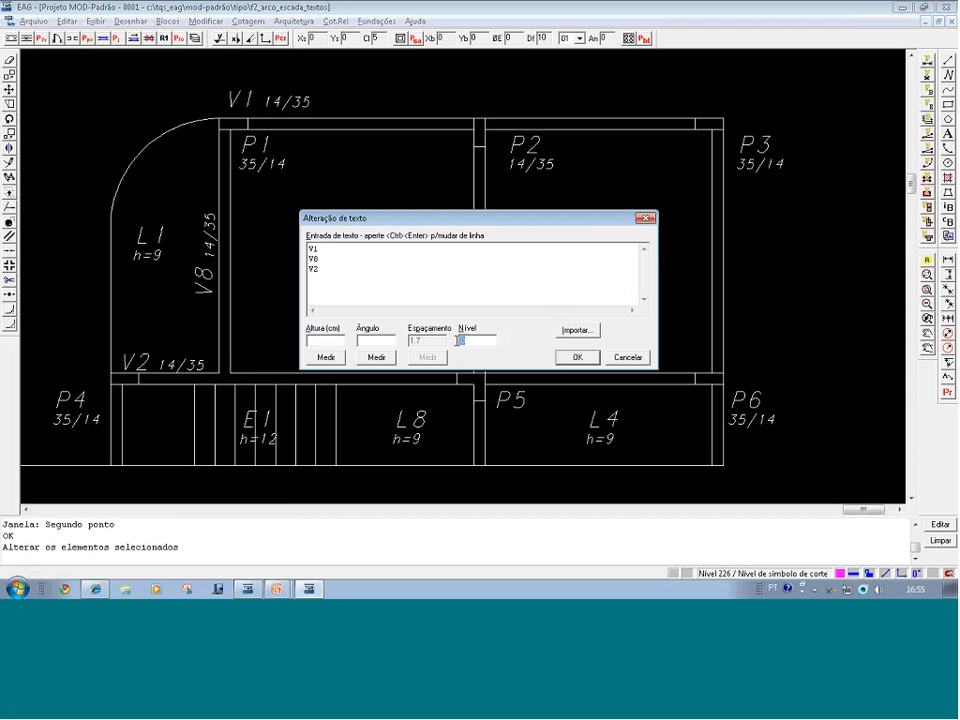
{"action": "type", "text": "8"}
{"action": "left_click", "coordinate": [579, 360]}
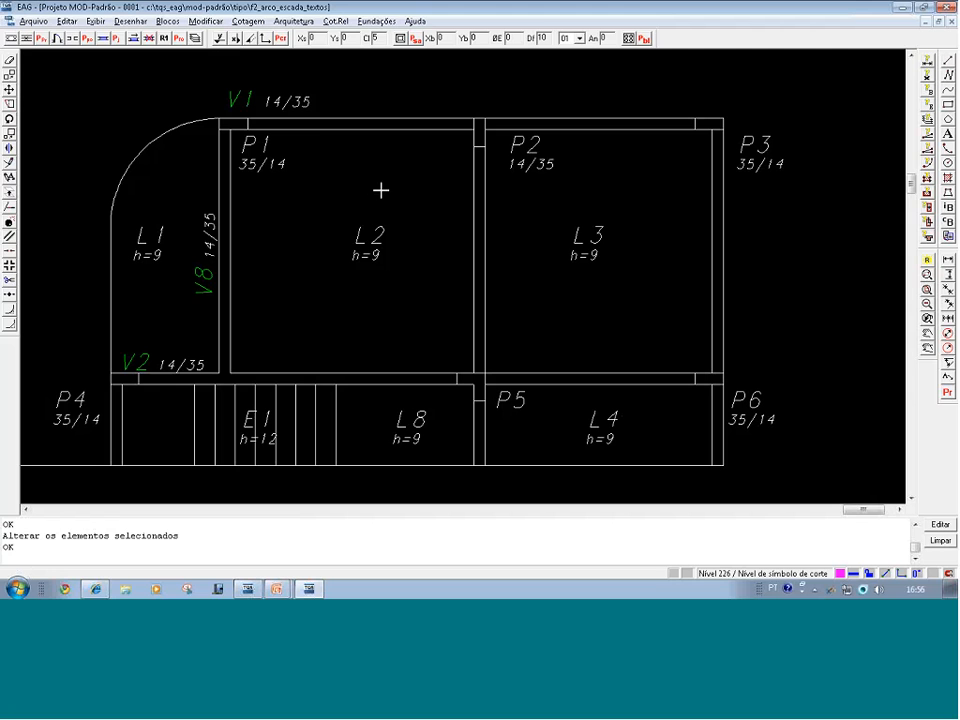
Change the level of the 14/35 labels of beams V1, V8 and V2 to match the original plan's beam dimension labels
{"action": "left_click", "coordinate": [298, 101]}
{"action": "left_click", "coordinate": [204, 218]}
{"action": "left_click", "coordinate": [174, 363]}
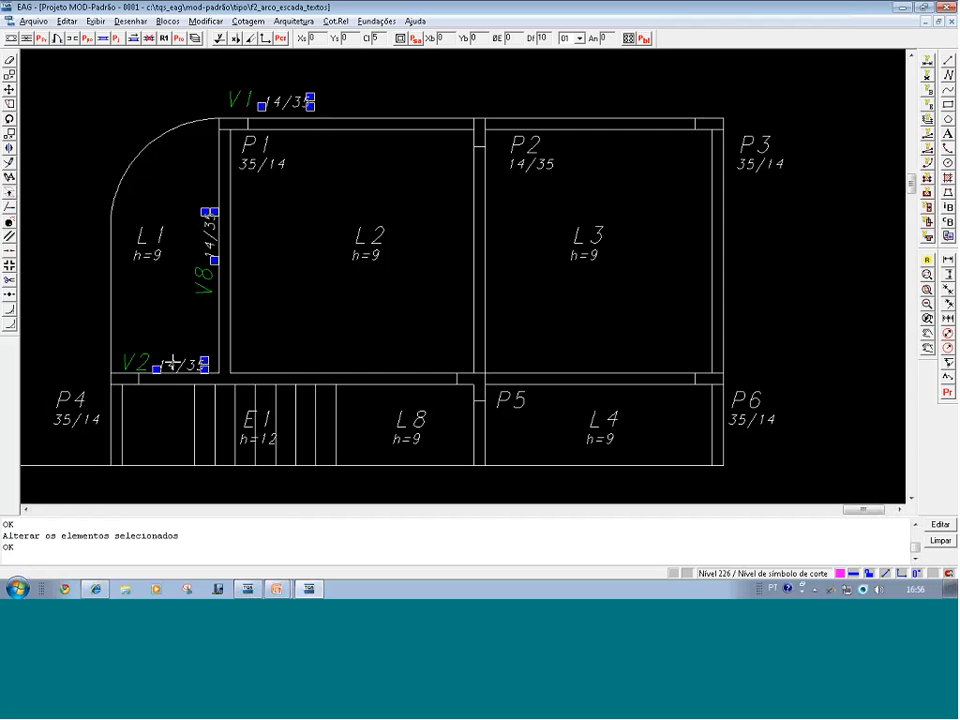
{"action": "right_click", "coordinate": [501, 316]}
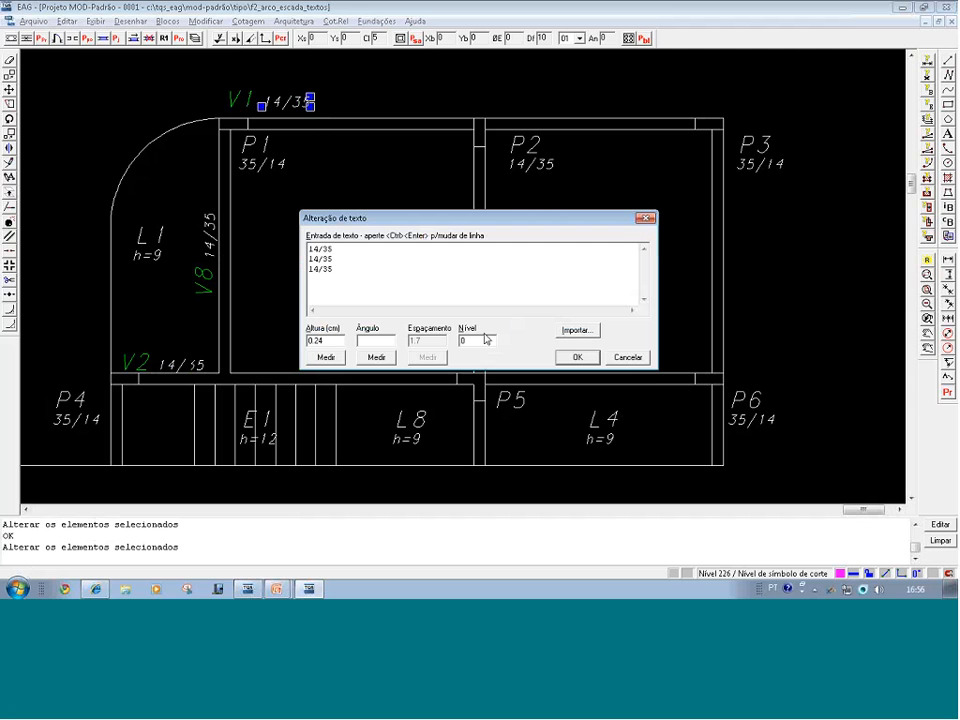
{"action": "left_click", "coordinate": [571, 356]}
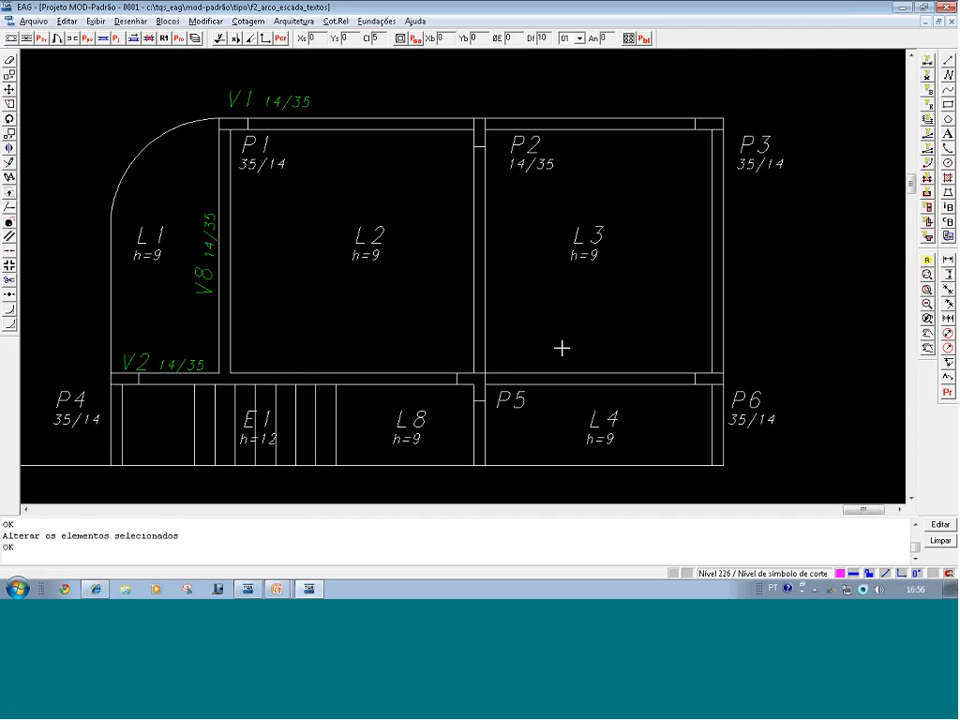
{"action": "scroll", "coordinate": [620, 155], "scroll_direction": "down", "scroll_amount": 3}
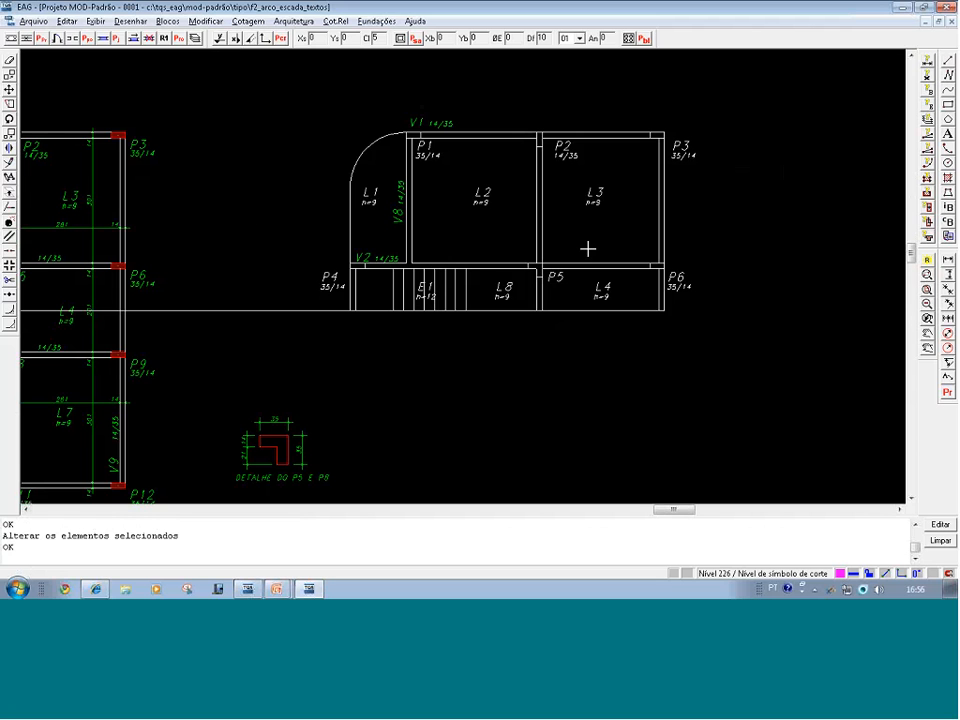
{"action": "scroll", "coordinate": [587, 249], "scroll_direction": "down", "scroll_amount": 3}
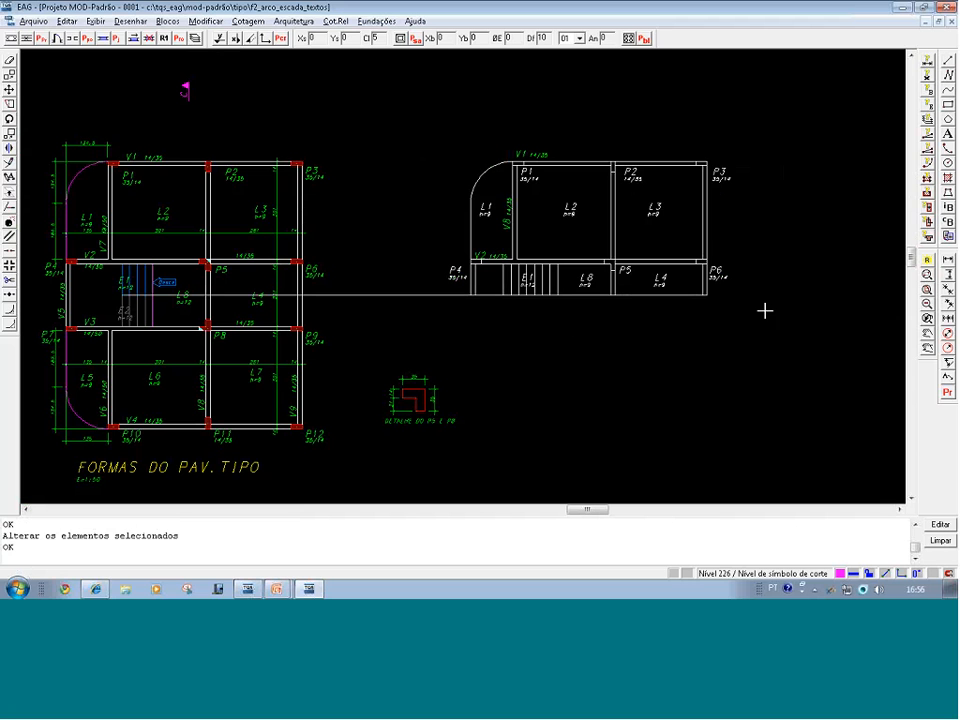
{"action": "left_click", "coordinate": [806, 333]}
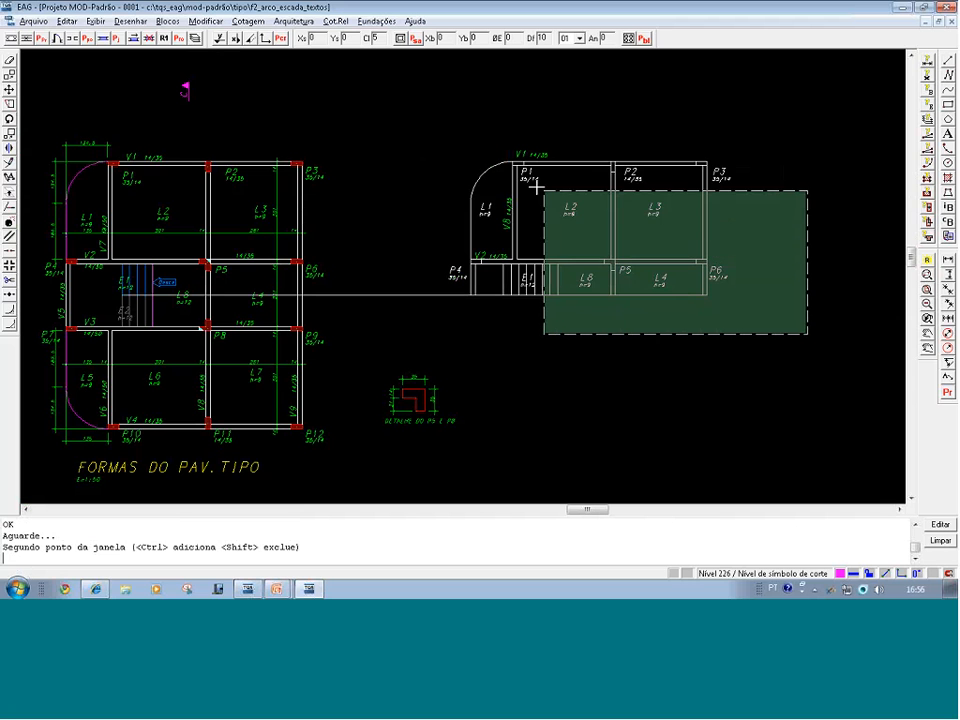
{"action": "left_click", "coordinate": [429, 145]}
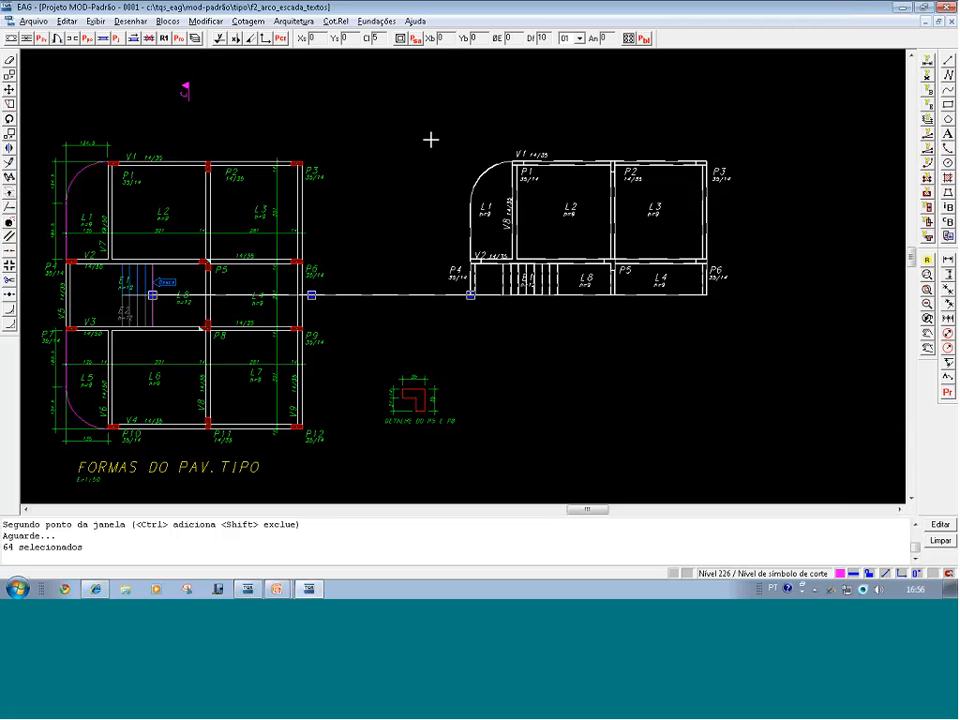
{"action": "key", "text": "ctrl+r"}
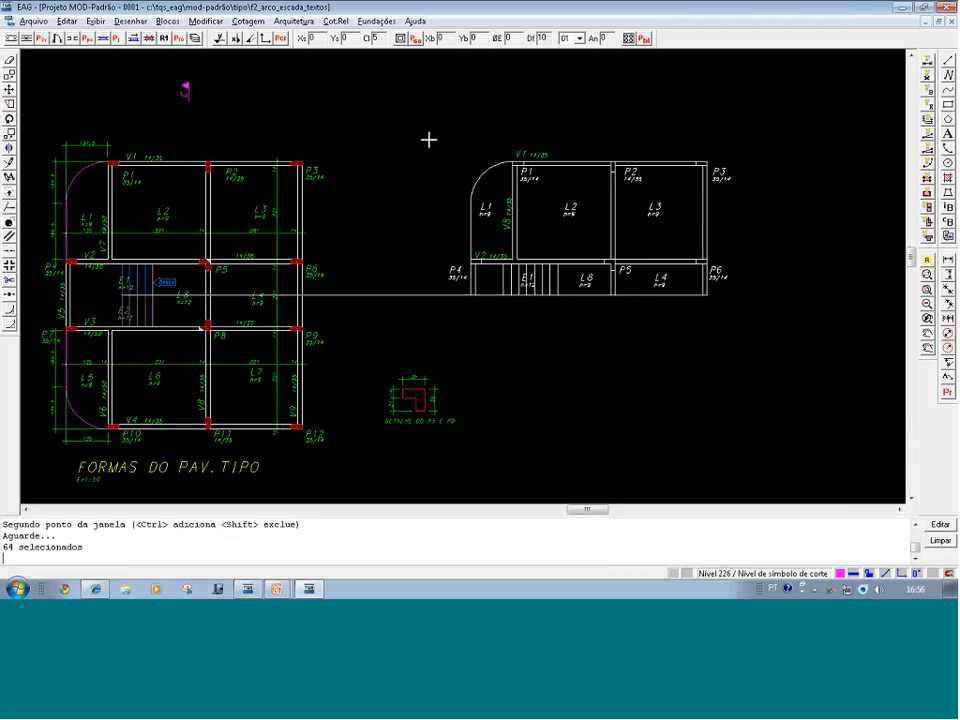
{"action": "key", "text": "Return"}
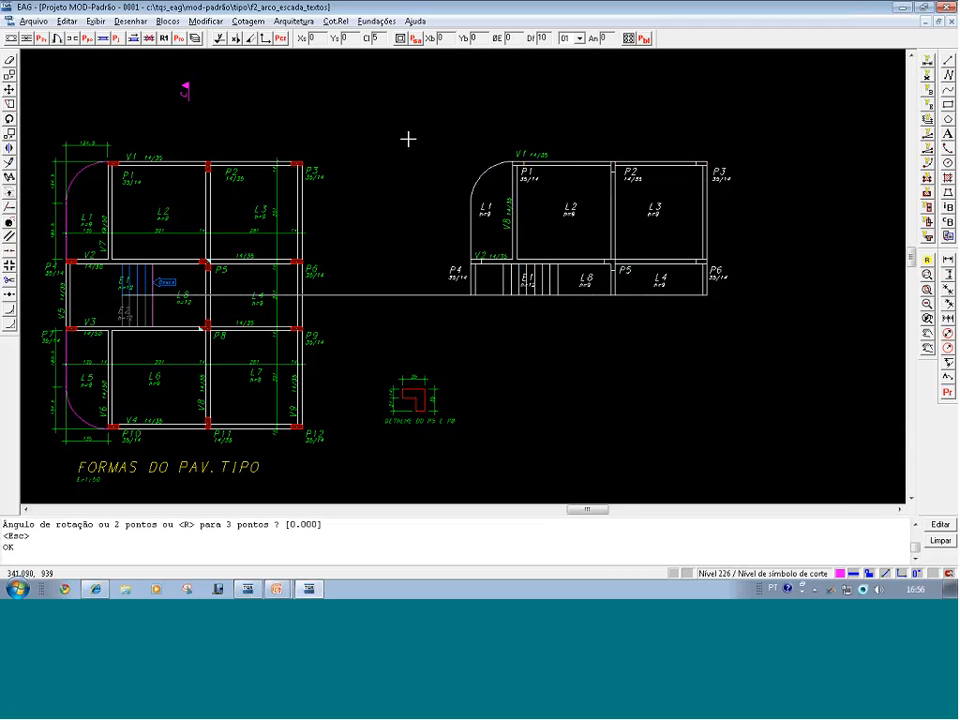
{"action": "key", "text": "ctrl+e"}
{"action": "key", "text": "Escape"}
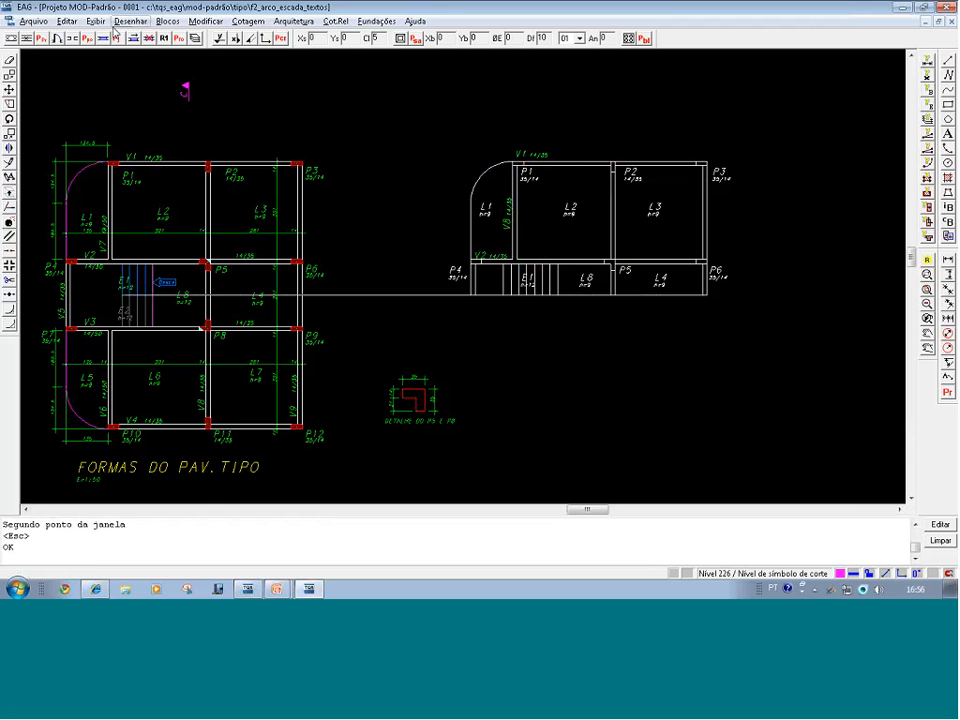
Mirror the whole redrawn half plan with its titles about the horizontal line along its lower edge, keeping the original elements
{"action": "left_click", "coordinate": [131, 21]}
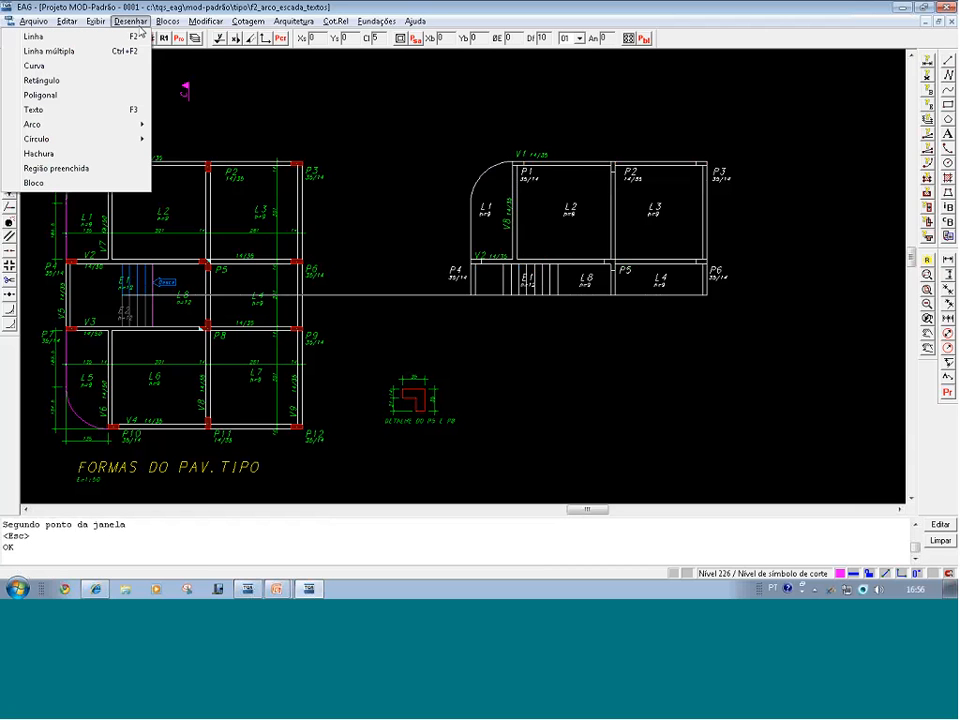
{"action": "mouse_move", "coordinate": [169, 28]}
{"action": "mouse_move", "coordinate": [205, 21]}
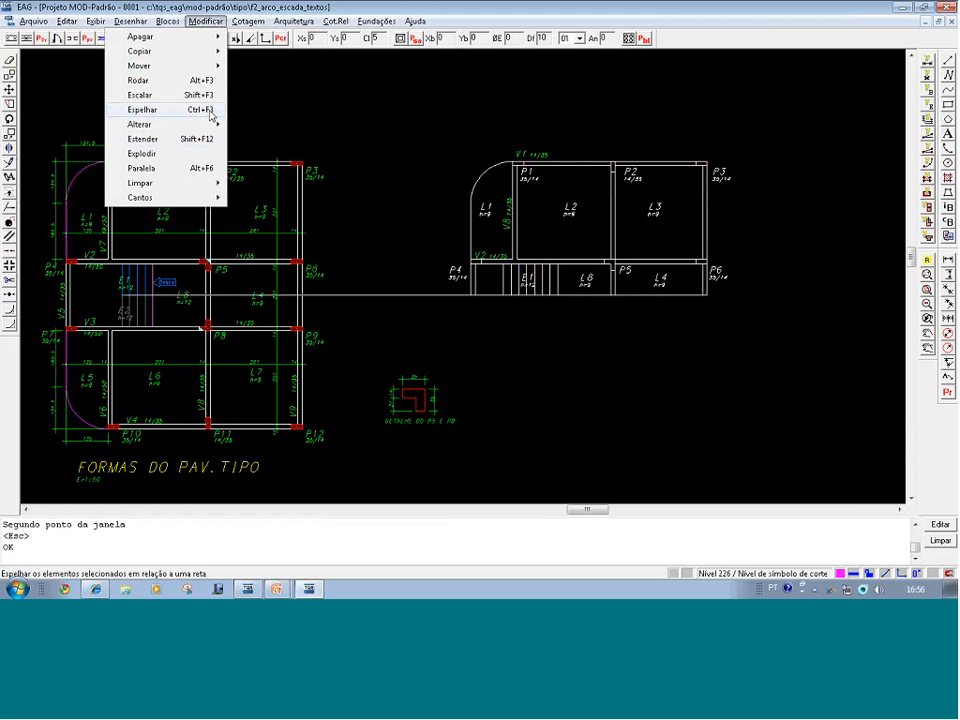
{"action": "left_click", "coordinate": [200, 111]}
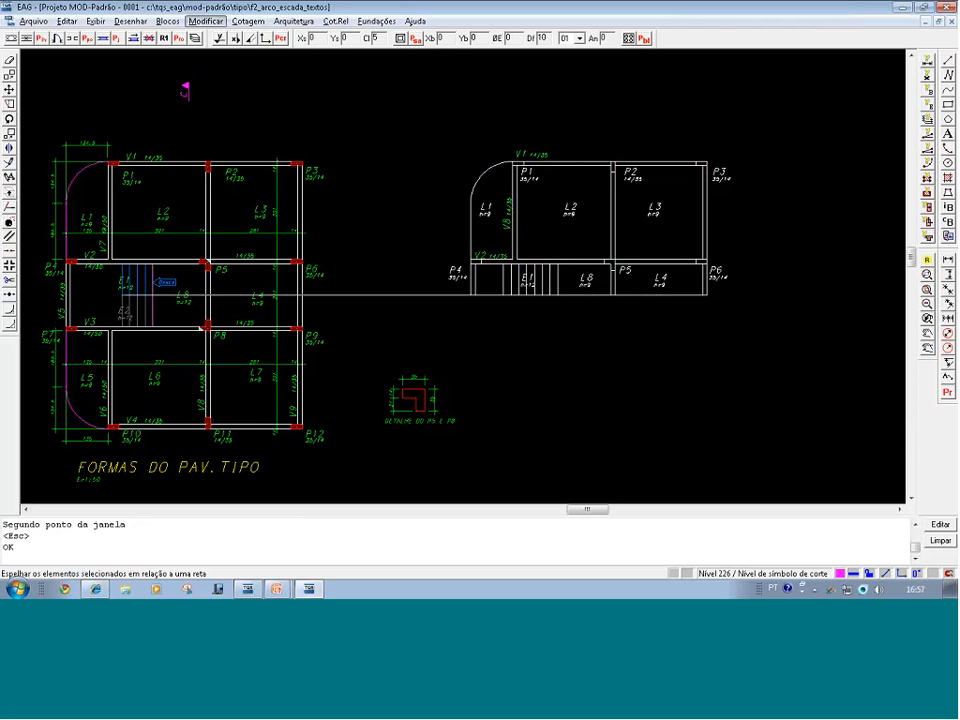
{"action": "left_click", "coordinate": [769, 313]}
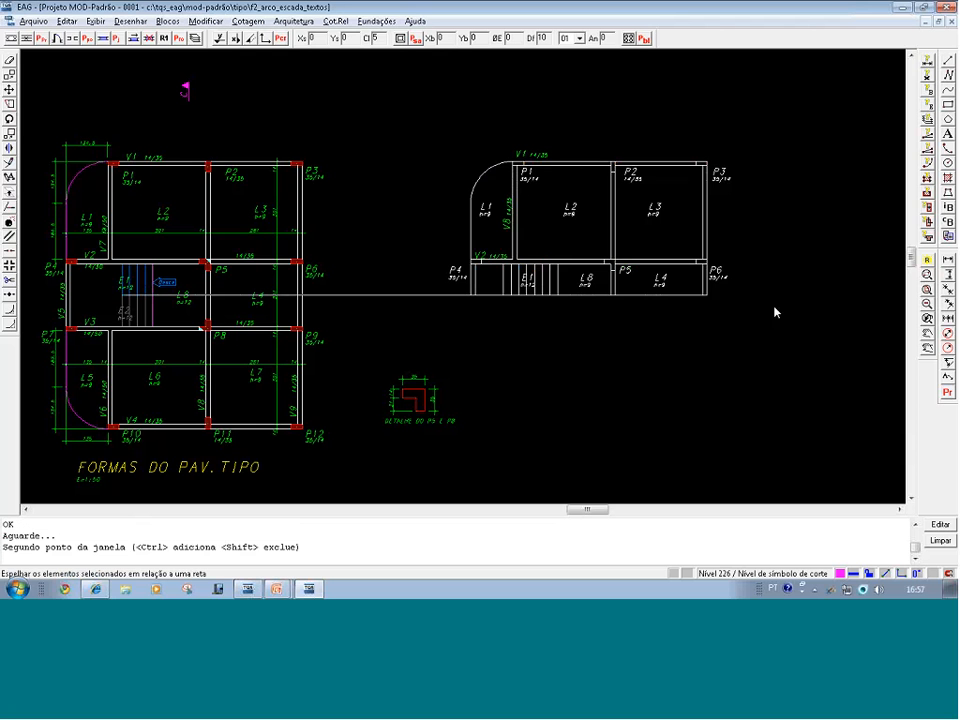
{"action": "left_click", "coordinate": [440, 142]}
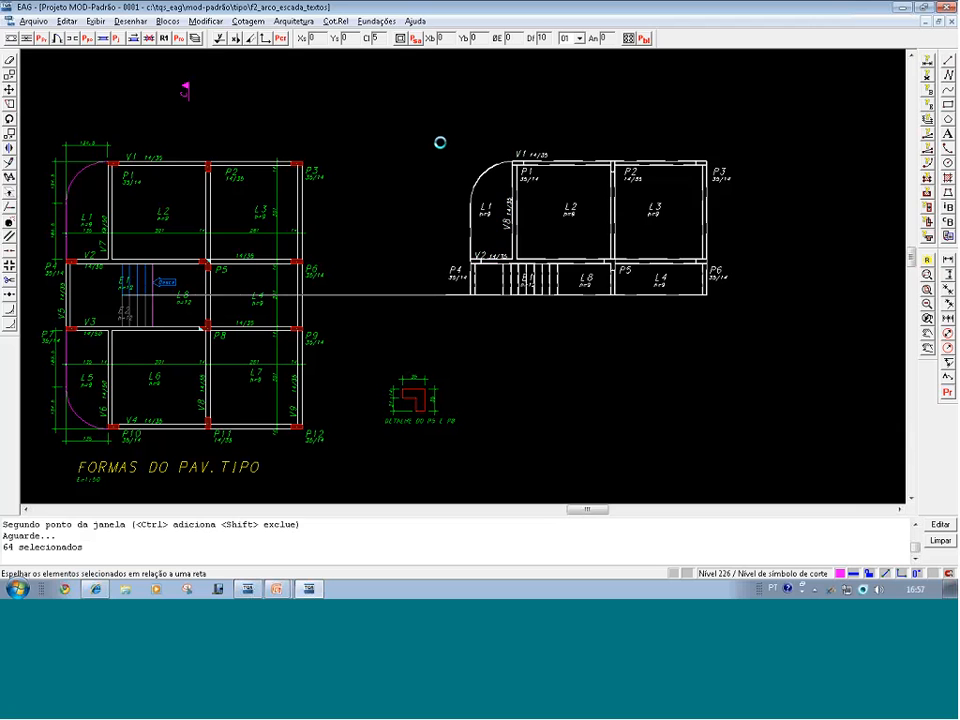
{"action": "key", "text": "Return"}
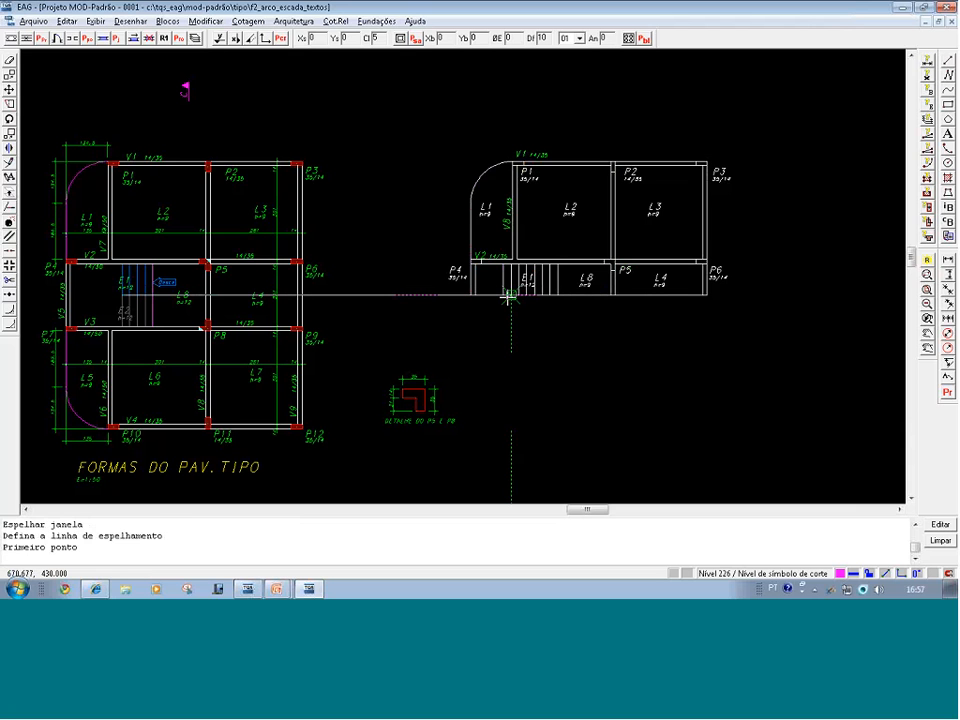
{"action": "left_click", "coordinate": [418, 296]}
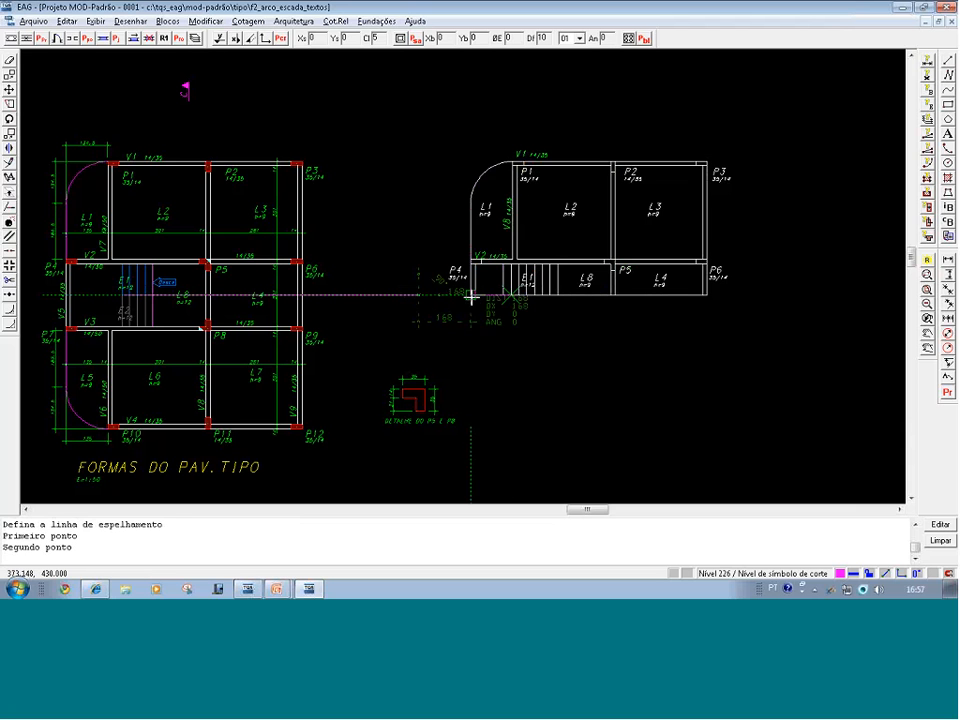
{"action": "left_click", "coordinate": [475, 298]}
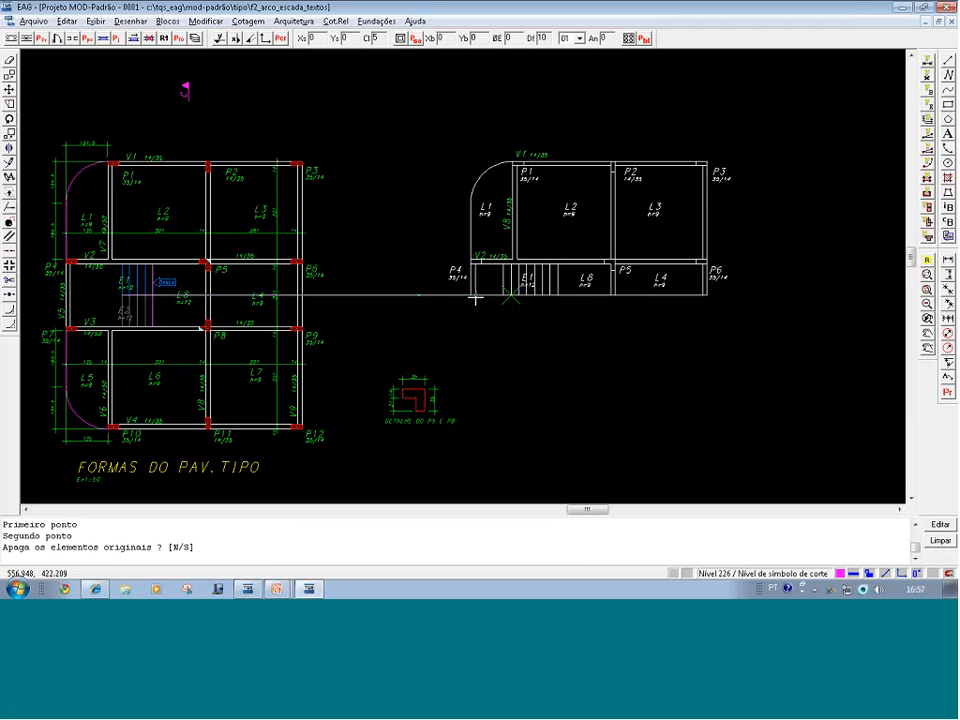
{"action": "key", "text": "Return"}
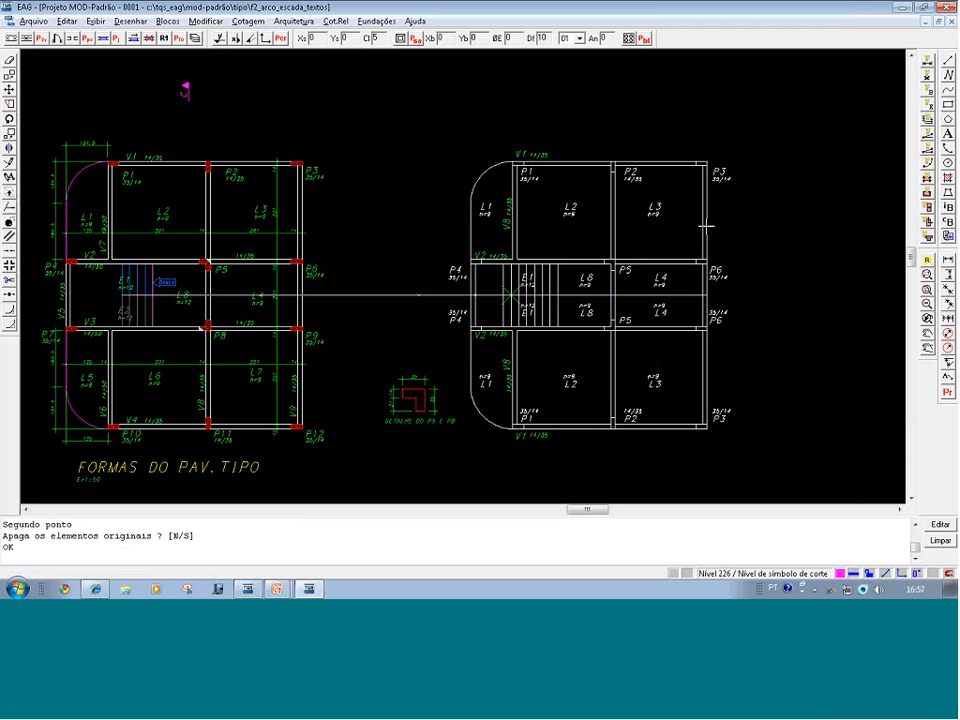
Close the current drawing without saving it and open F3_nivel_espelhar.DWG from the Tipo folder
{"action": "left_click", "coordinate": [952, 21]}
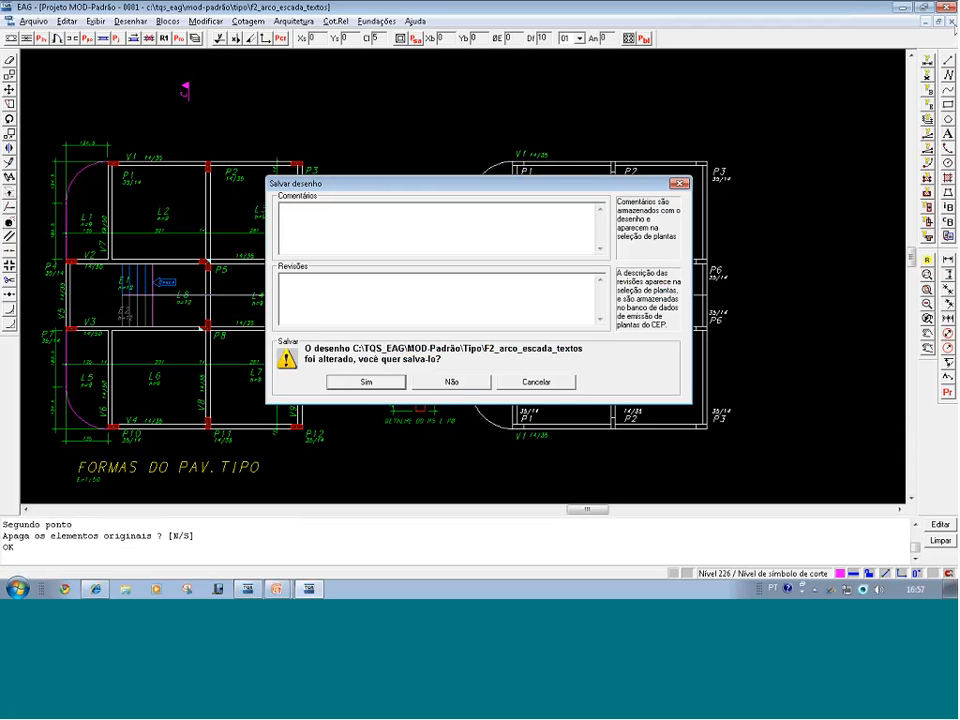
{"action": "left_click", "coordinate": [458, 389]}
{"action": "left_click", "coordinate": [18, 21]}
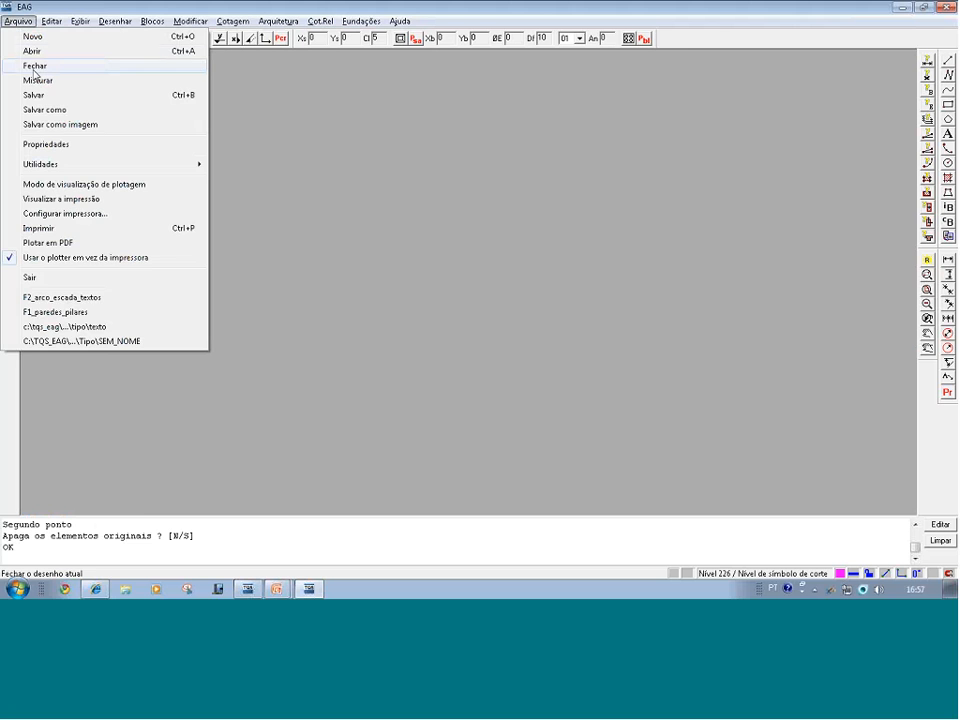
{"action": "left_click", "coordinate": [33, 51]}
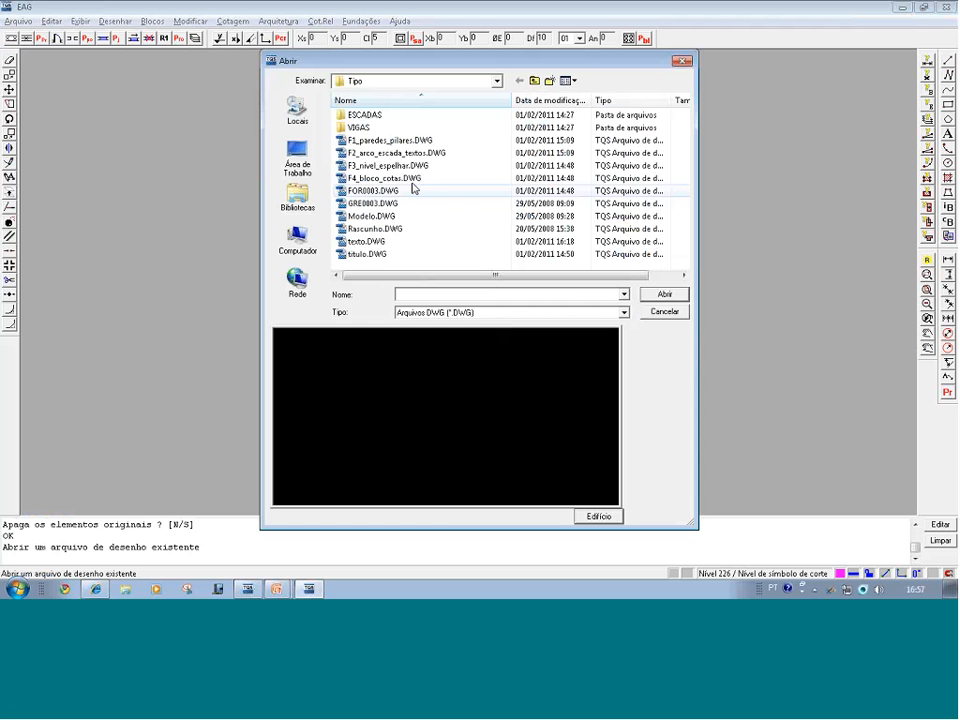
{"action": "left_click", "coordinate": [400, 165]}
{"action": "left_click", "coordinate": [660, 294]}
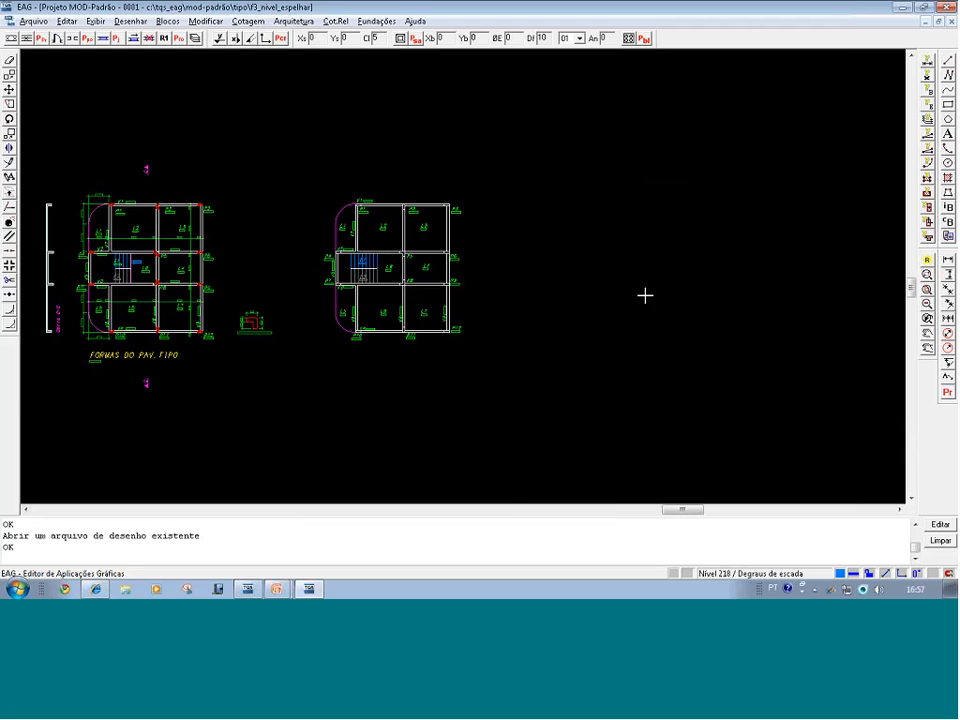
Insert the external drawing texto.DWG as a block, placing its FORMAS DO PAV. TIPO title just below the redrawn plan
{"action": "key", "text": "shift+F8"}
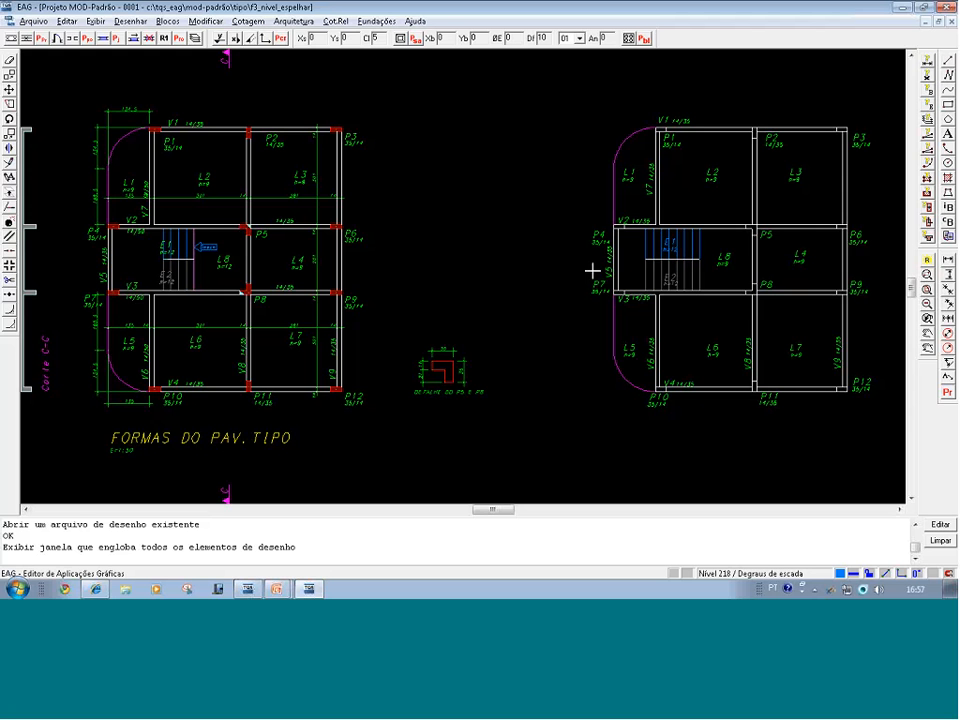
{"action": "scroll", "coordinate": [443, 242], "scroll_direction": "down", "scroll_amount": 1}
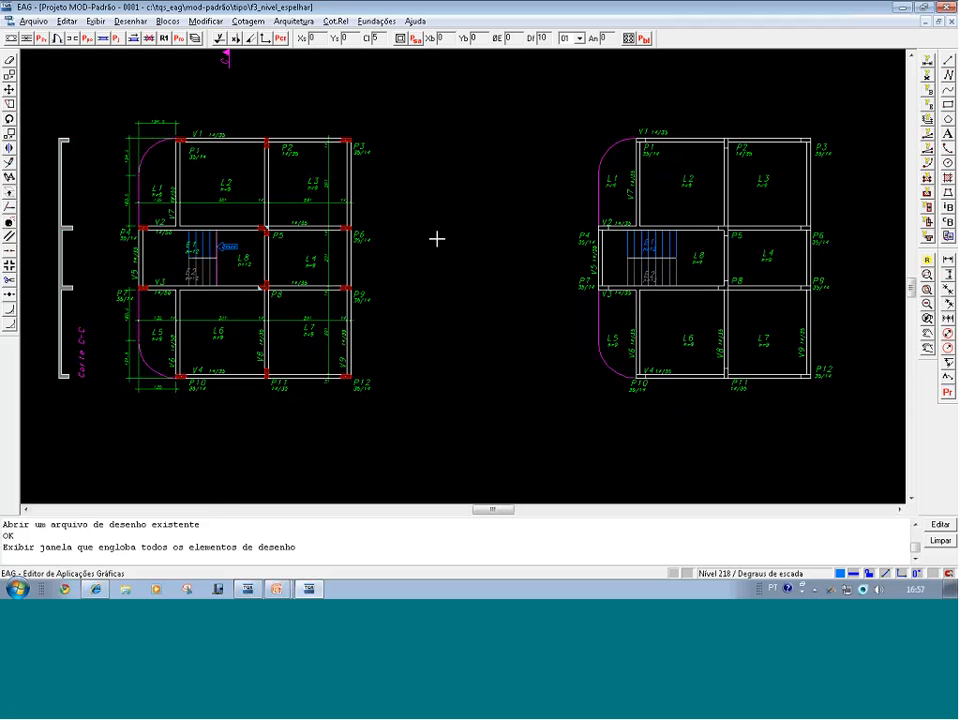
{"action": "scroll", "coordinate": [437, 238], "scroll_direction": "down", "scroll_amount": 1}
{"action": "left_click", "coordinate": [168, 21]}
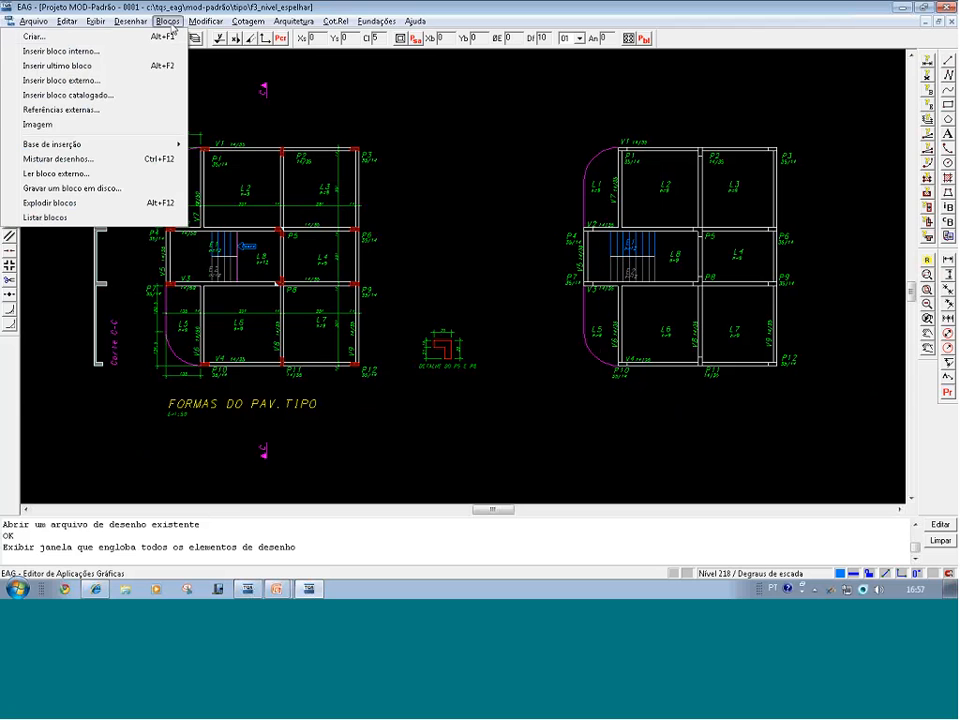
{"action": "left_click", "coordinate": [90, 81]}
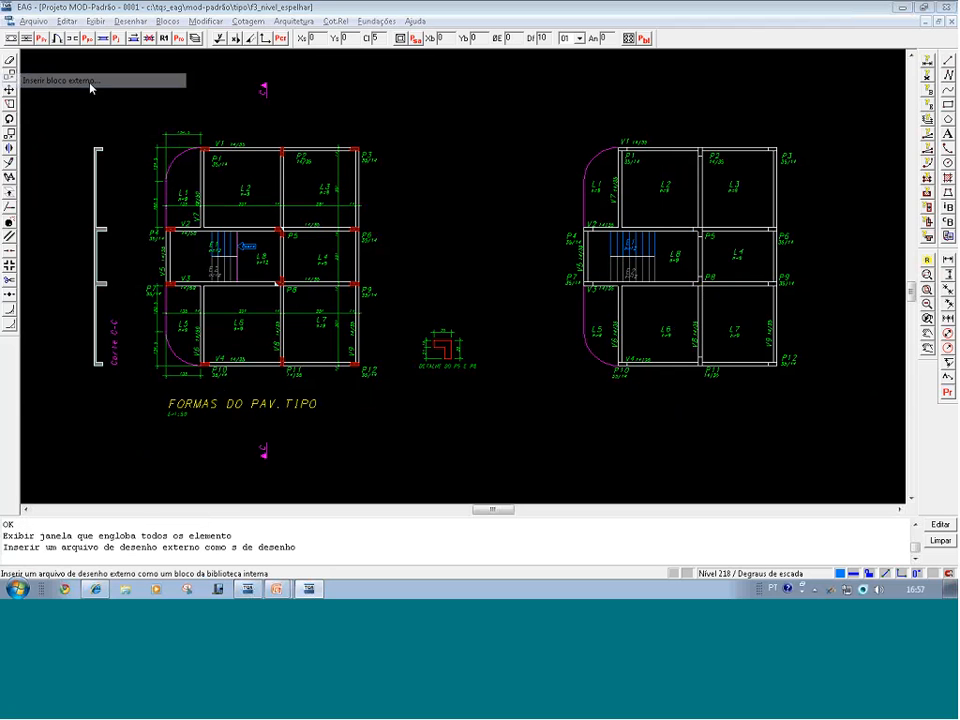
{"action": "left_click", "coordinate": [364, 244]}
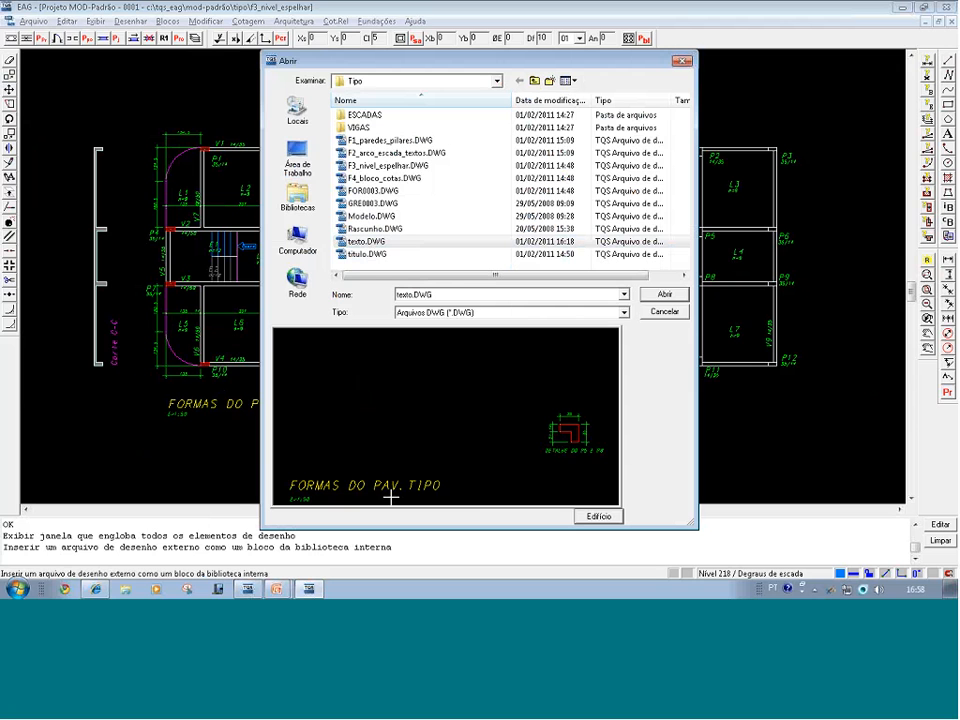
{"action": "left_click", "coordinate": [665, 296]}
{"action": "left_click", "coordinate": [602, 375]}
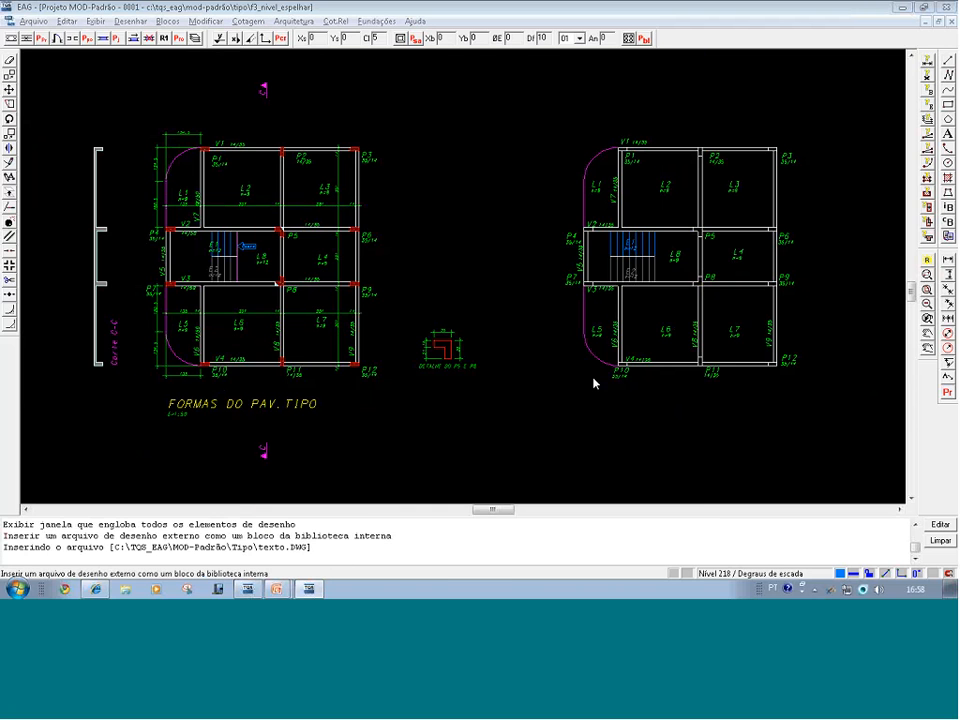
{"action": "left_click", "coordinate": [591, 409]}
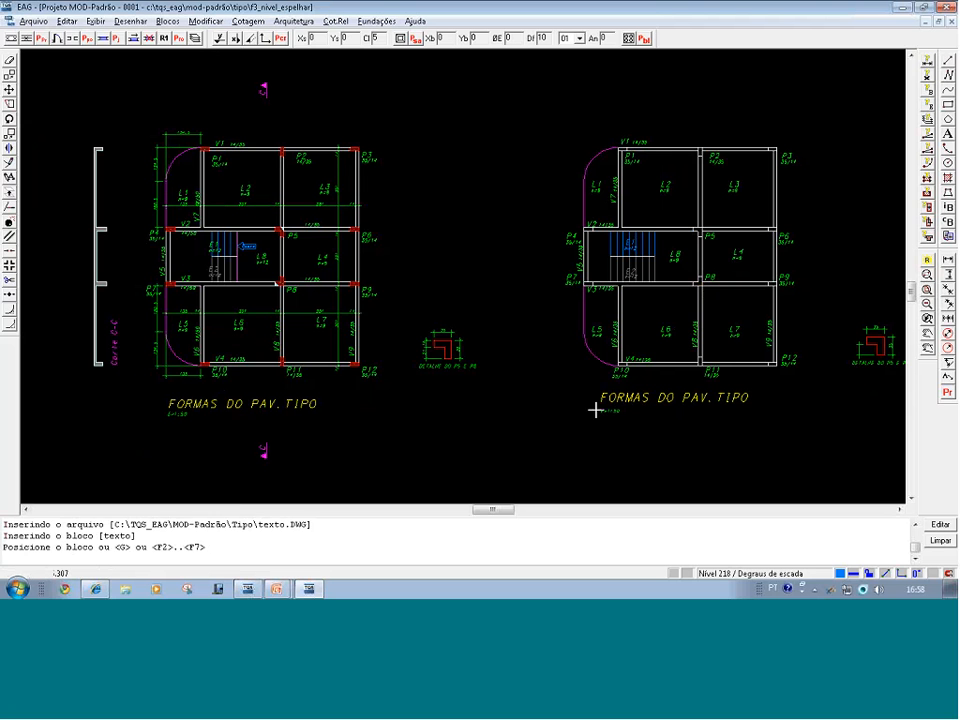
Add a horizontal dimension for column P1's width, placing its dimension line above beam V1 in the redrawn plan
{"action": "scroll", "coordinate": [848, 140], "scroll_direction": "up", "scroll_amount": 3}
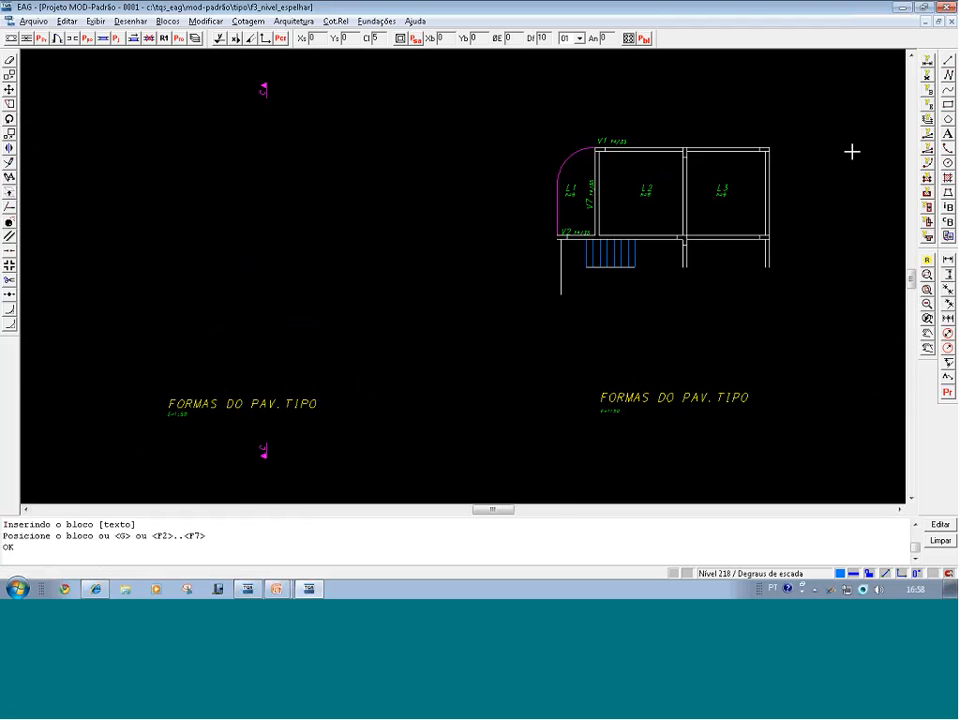
{"action": "scroll", "coordinate": [848, 140], "scroll_direction": "down", "scroll_amount": 2}
{"action": "scroll", "coordinate": [845, 144], "scroll_direction": "up", "scroll_amount": 3}
{"action": "scroll", "coordinate": [845, 144], "scroll_direction": "up", "scroll_amount": 1}
{"action": "scroll", "coordinate": [444, 114], "scroll_direction": "up", "scroll_amount": 3}
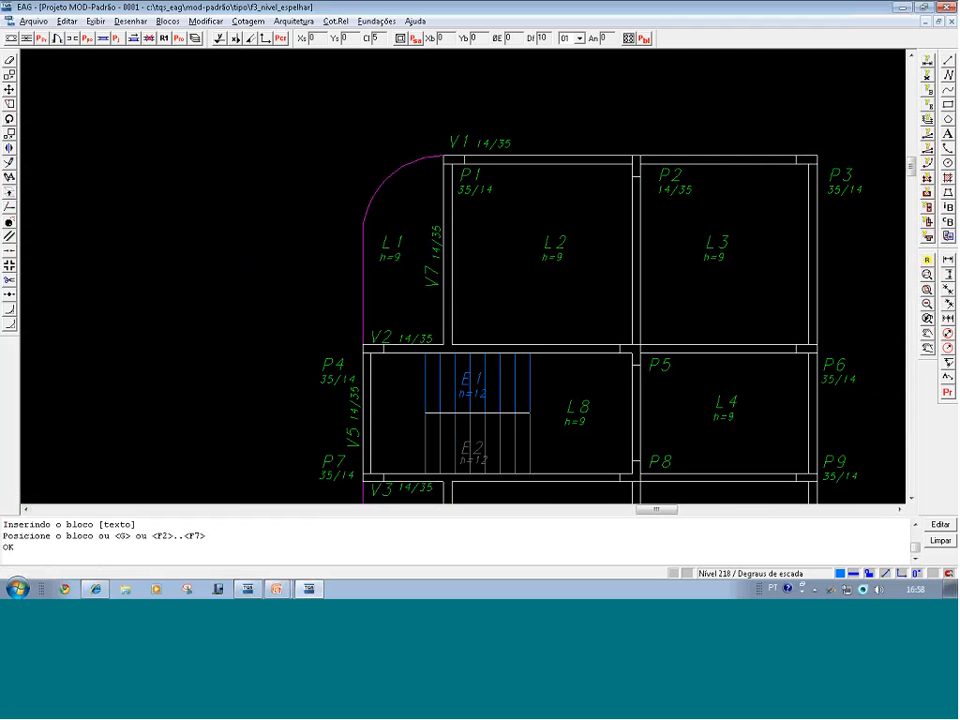
{"action": "left_click", "coordinate": [949, 263]}
{"action": "left_click", "coordinate": [435, 154]}
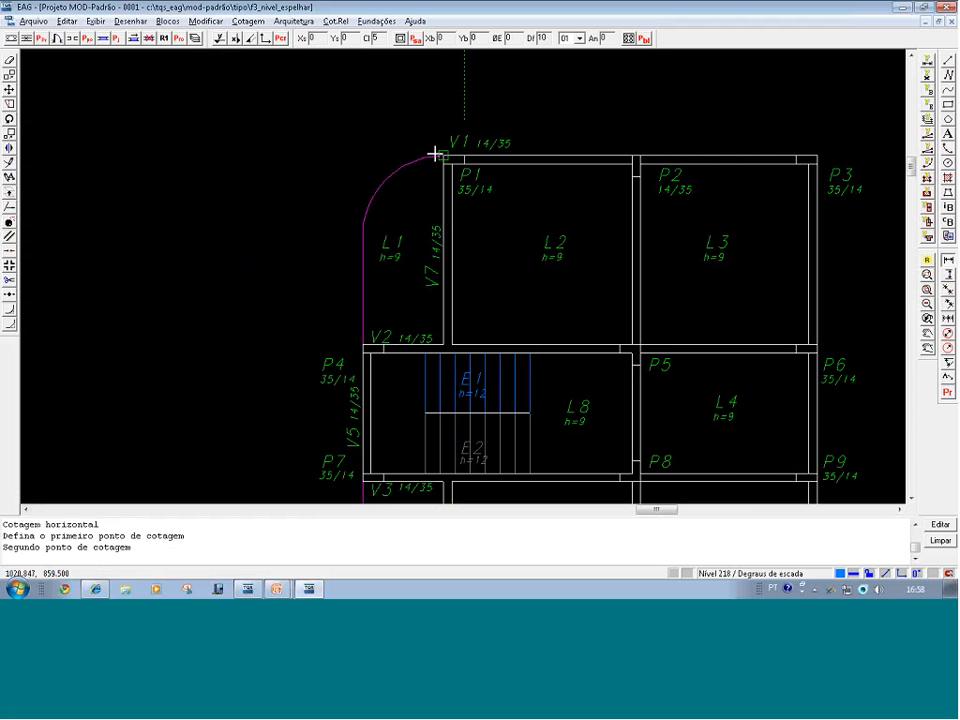
{"action": "left_click", "coordinate": [462, 154]}
{"action": "left_click", "coordinate": [463, 107]}
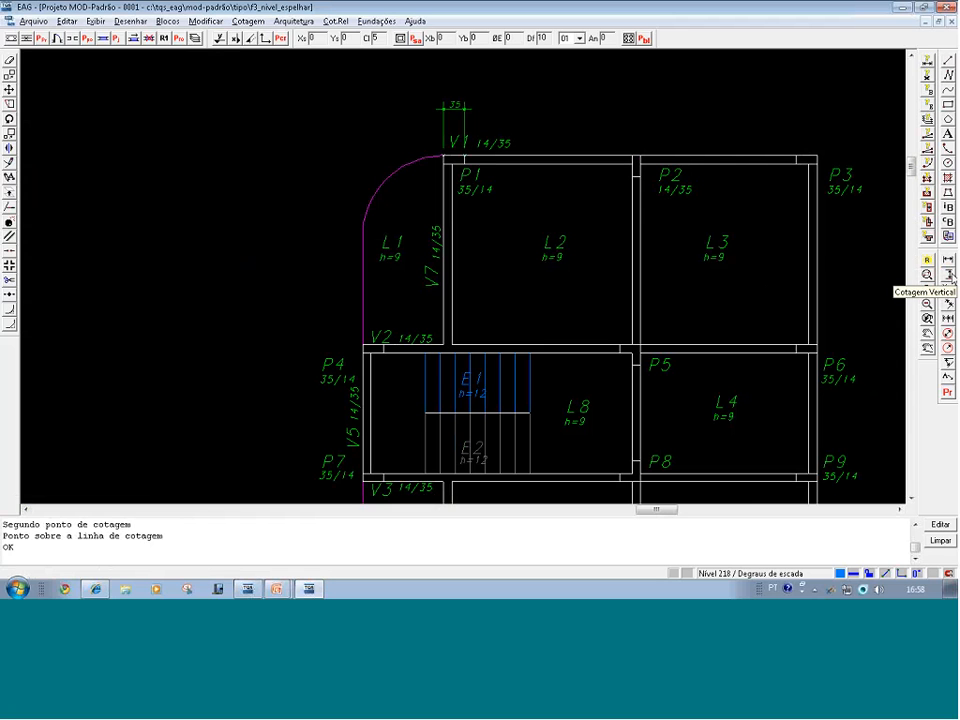
Continue the horizontal dimension chain above beam V1 through both faces of column P2 to both ends of column P3
{"action": "left_click", "coordinate": [948, 319]}
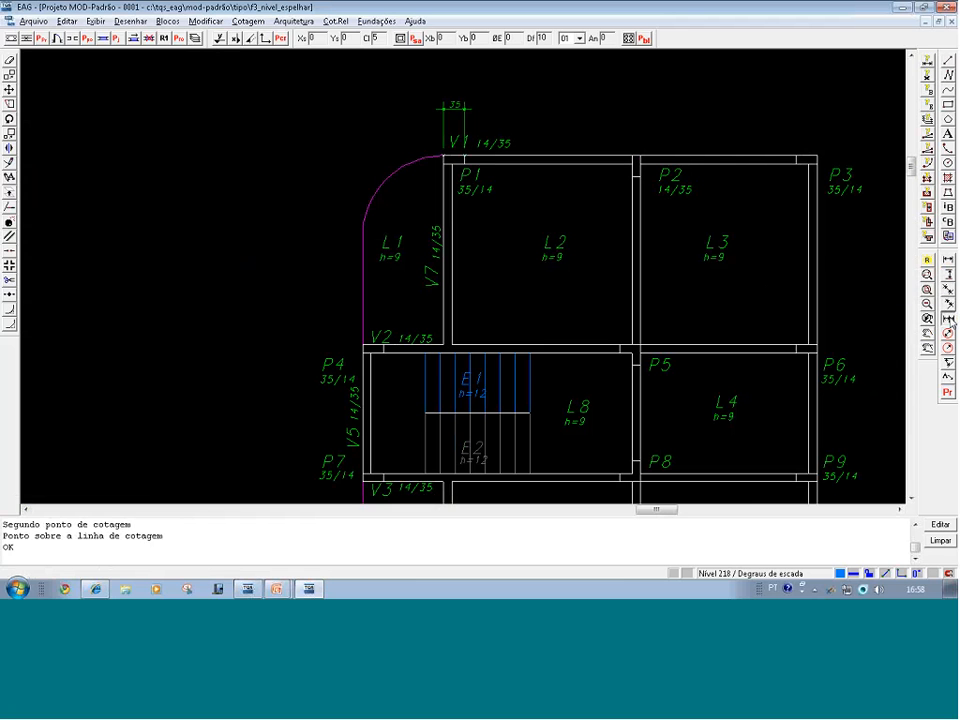
{"action": "left_click", "coordinate": [638, 148]}
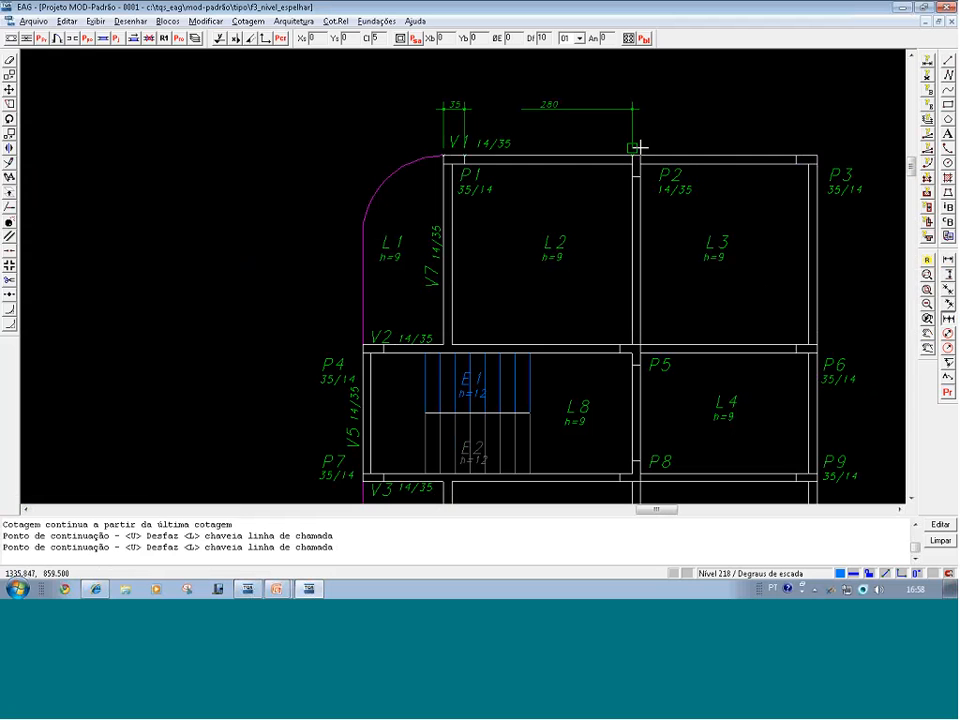
{"action": "left_click", "coordinate": [641, 148]}
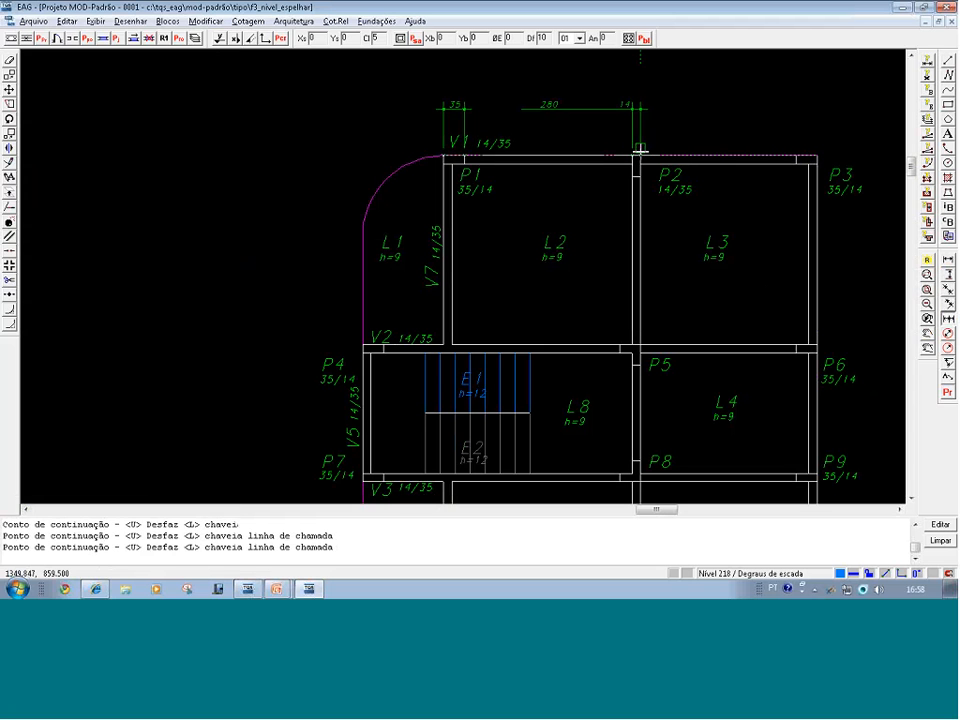
{"action": "left_click", "coordinate": [796, 148]}
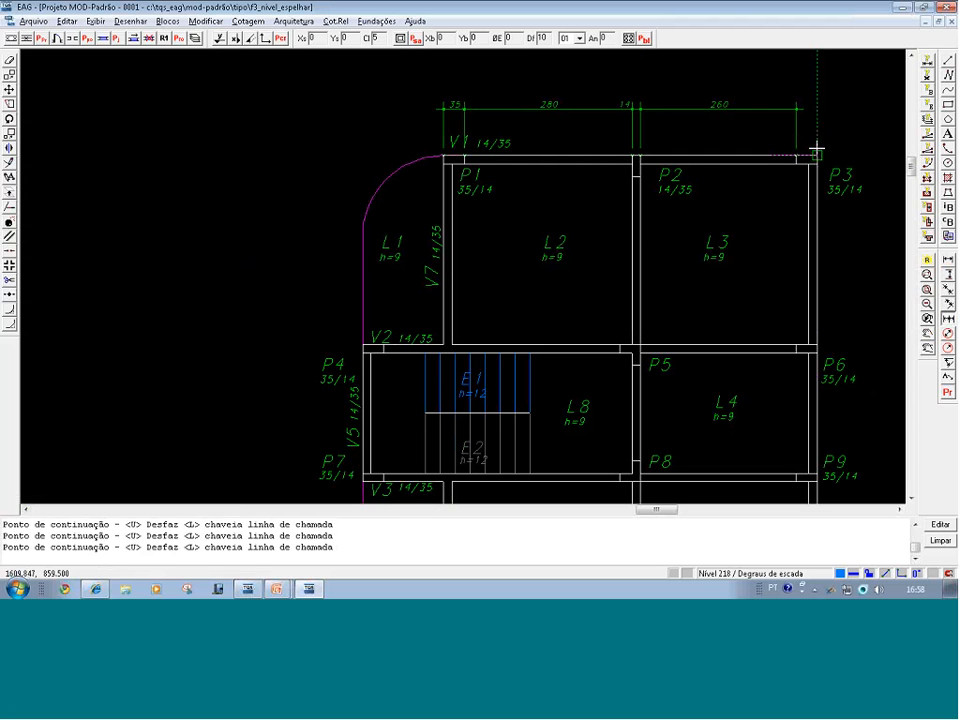
{"action": "left_click", "coordinate": [817, 148]}
{"action": "key", "text": "Escape"}
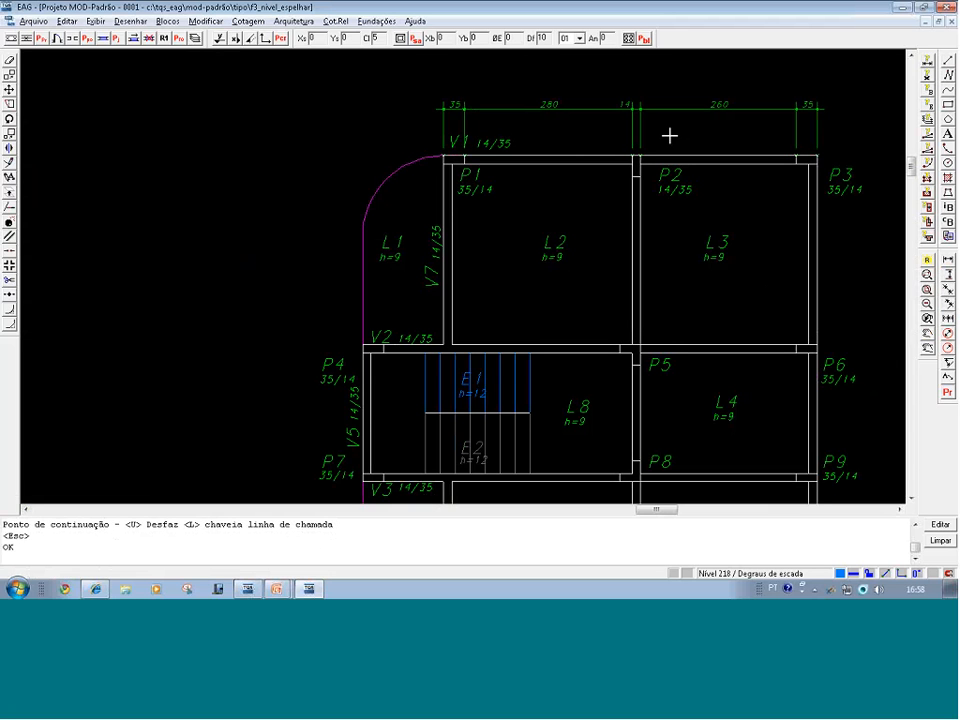
Draw an orthogonal horizontal line across slab L1 from the lower end of the corner arc to the near face of beam V7
{"action": "scroll", "coordinate": [441, 195], "scroll_direction": "up", "scroll_amount": 1}
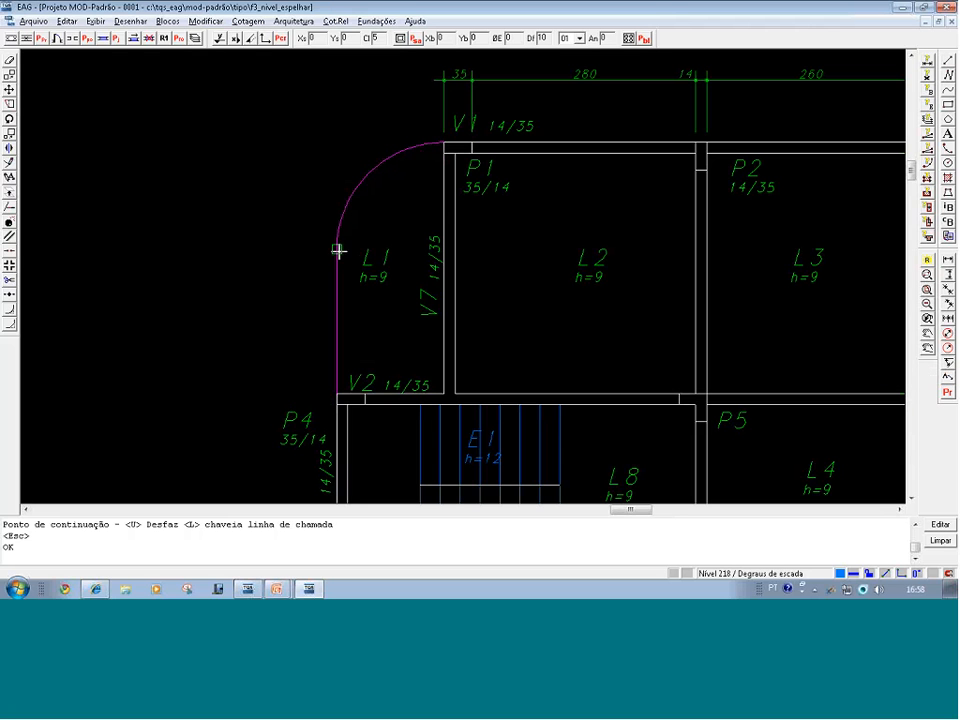
{"action": "key", "text": "l"}
{"action": "key", "text": "e"}
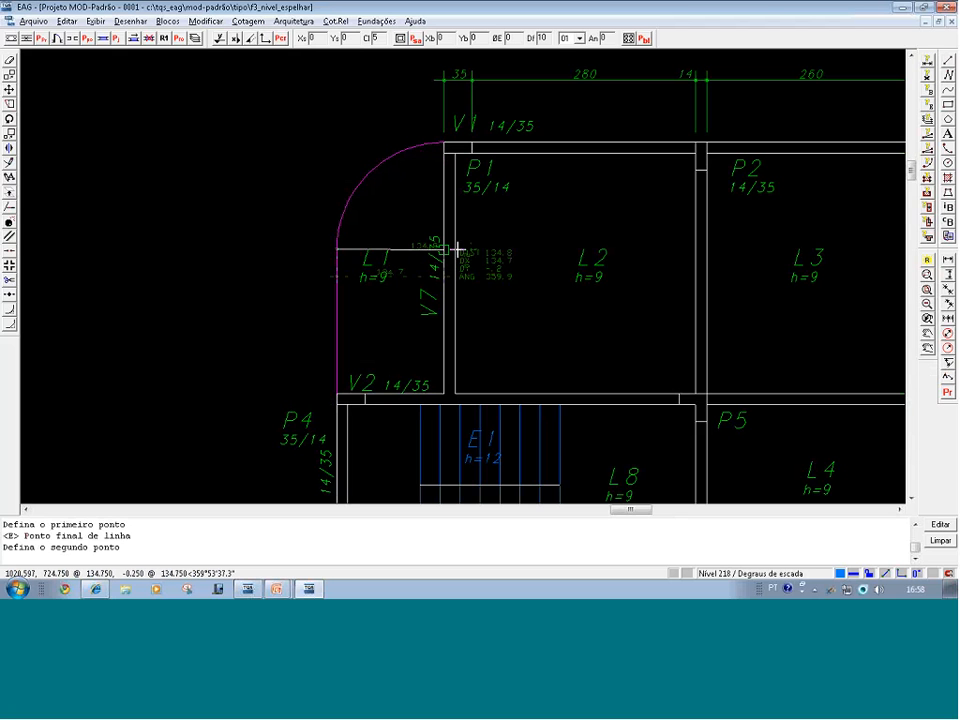
{"action": "key", "text": "F8"}
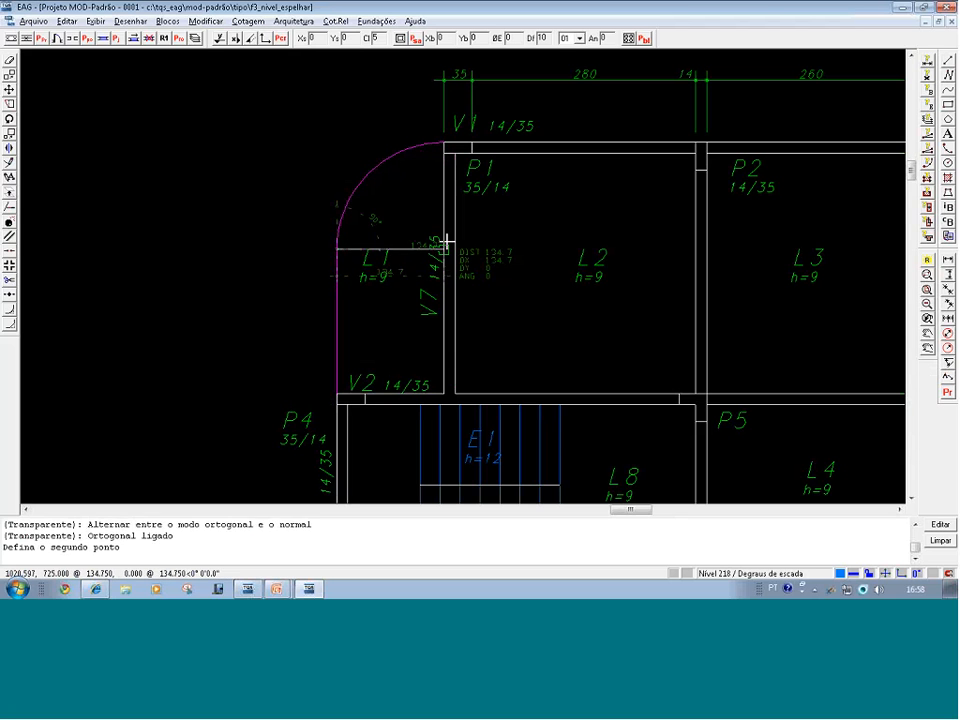
{"action": "scroll", "coordinate": [445, 250], "scroll_direction": "up", "scroll_amount": 2}
{"action": "left_click", "coordinate": [444, 260]}
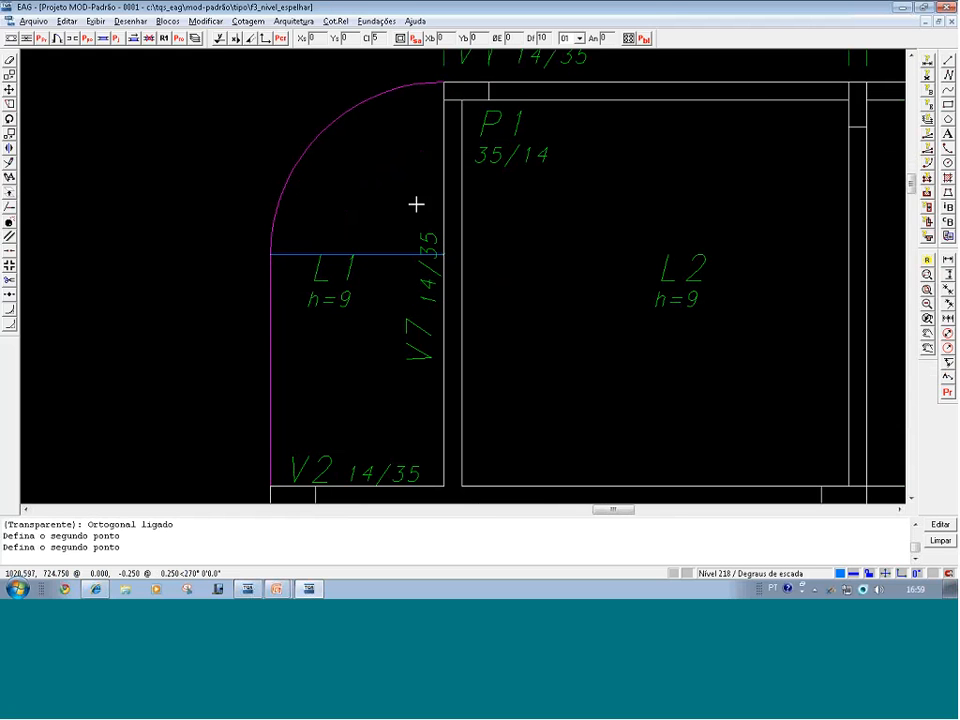
{"action": "key", "text": "Escape"}
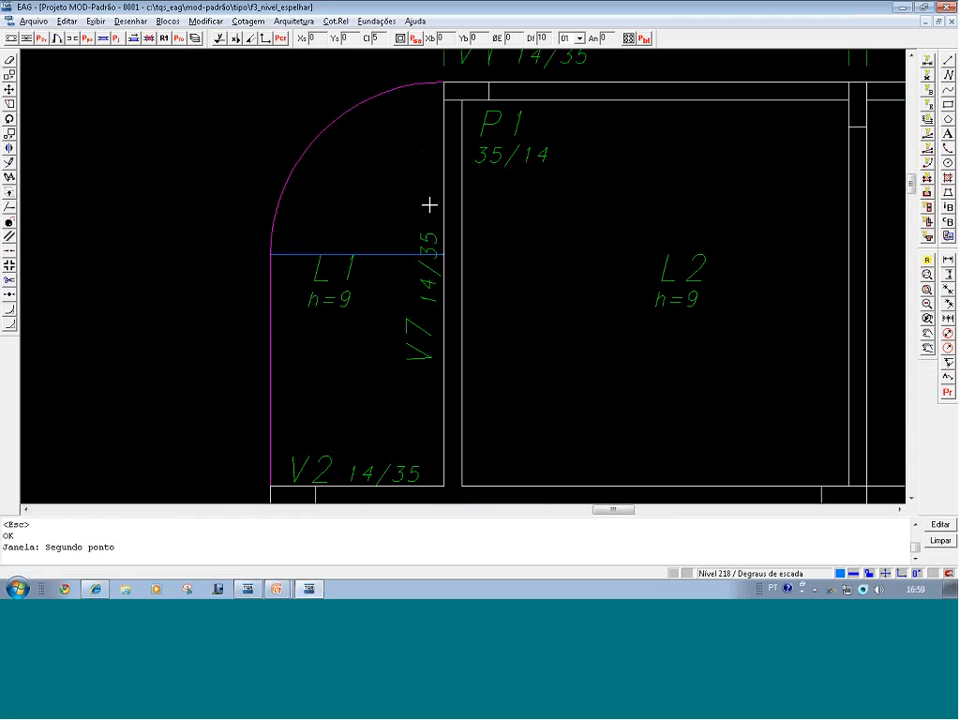
Add an angular dimension for the corner arc of slab L1, placing its dimension line outside the arc
{"action": "middle_click_drag", "start_coordinate": [427, 205], "coordinate": [420, 204]}
{"action": "left_click", "coordinate": [948, 362]}
{"action": "middle_click_drag", "start_coordinate": [440, 270], "coordinate": [512, 400]}
{"action": "left_click", "coordinate": [338, 387]}
{"action": "left_click", "coordinate": [506, 391]}
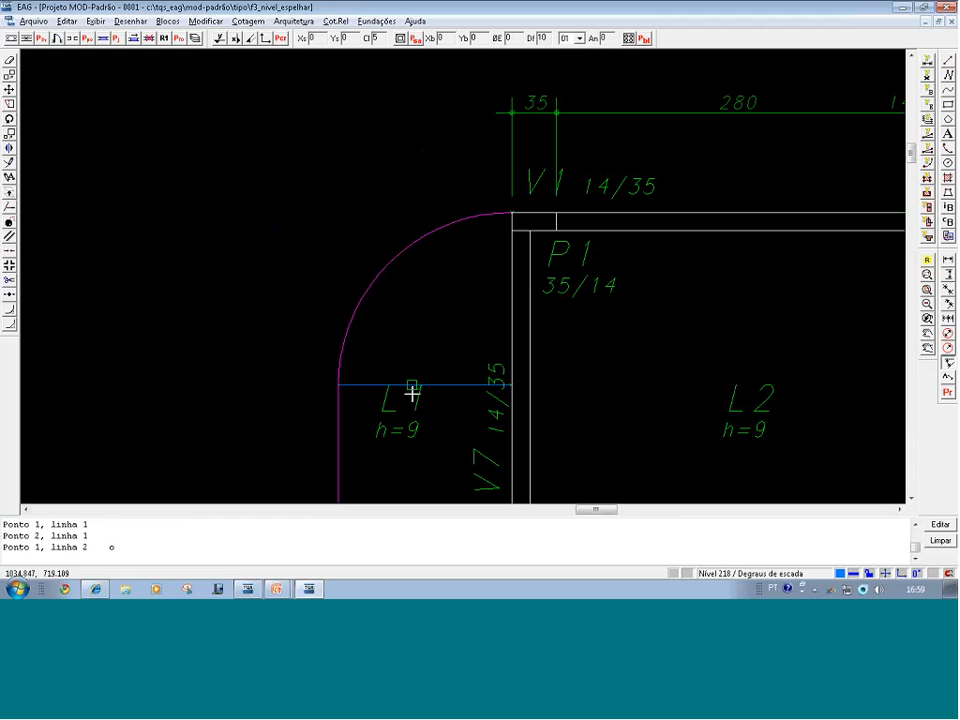
{"action": "left_click", "coordinate": [510, 386]}
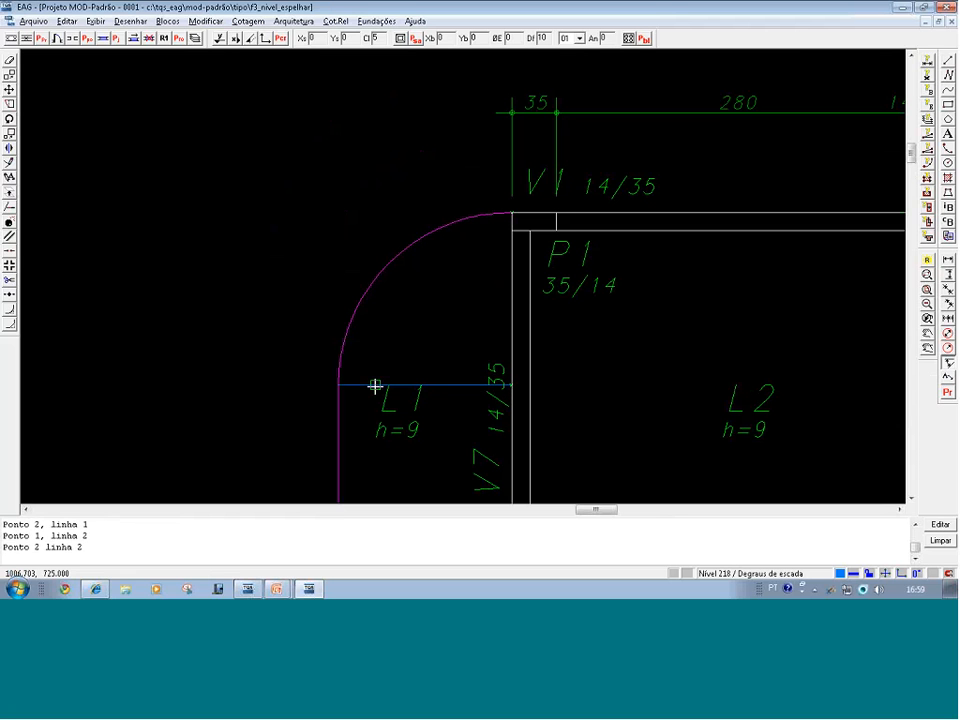
{"action": "left_click", "coordinate": [340, 386]}
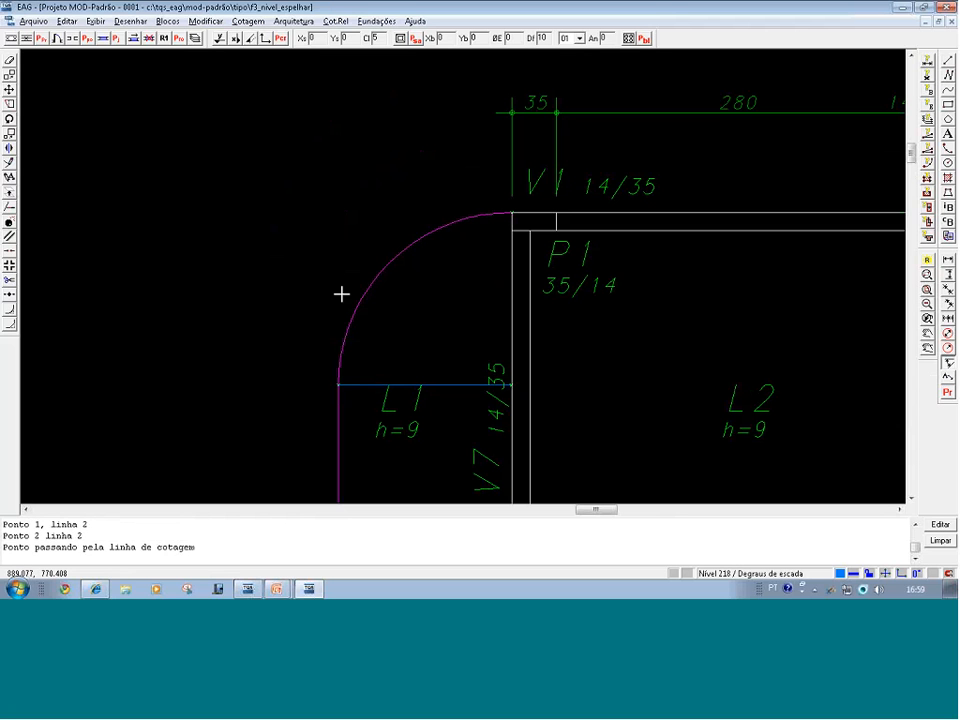
{"action": "left_click", "coordinate": [325, 240]}
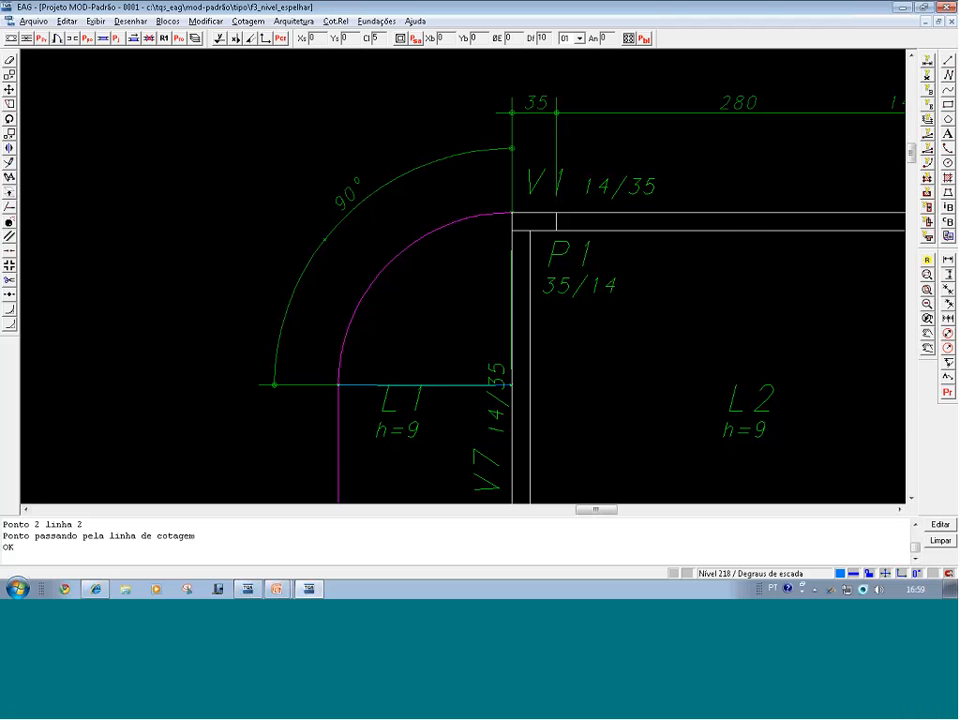
Close the current drawing without saving it, open F4_bloco_cotas.DWG and frame both plans in the view
{"action": "left_click", "coordinate": [951, 27]}
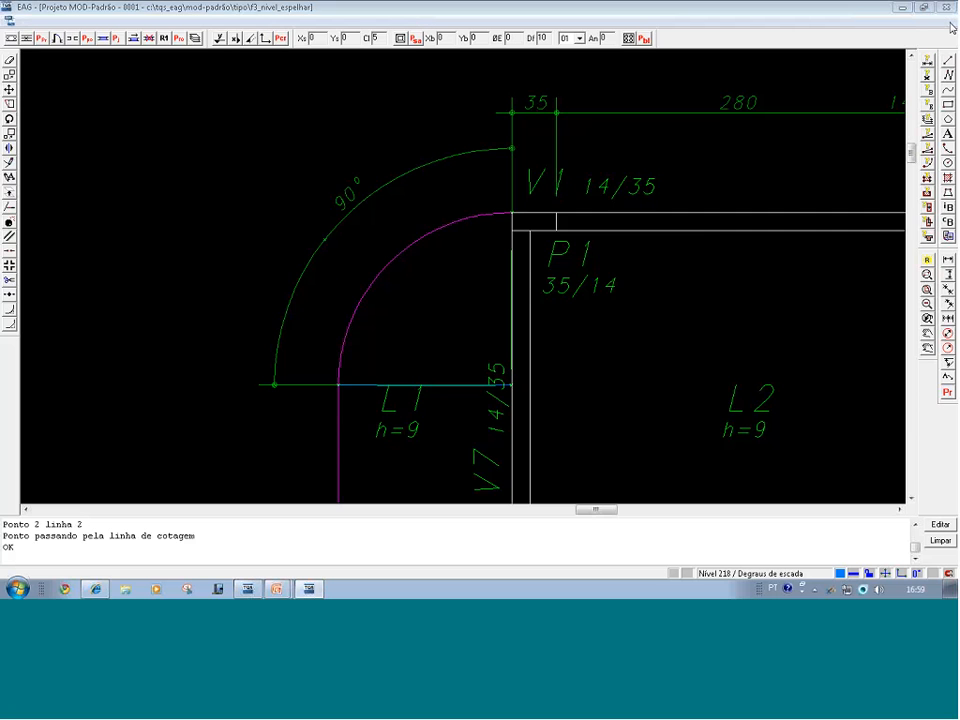
{"action": "left_click", "coordinate": [455, 385]}
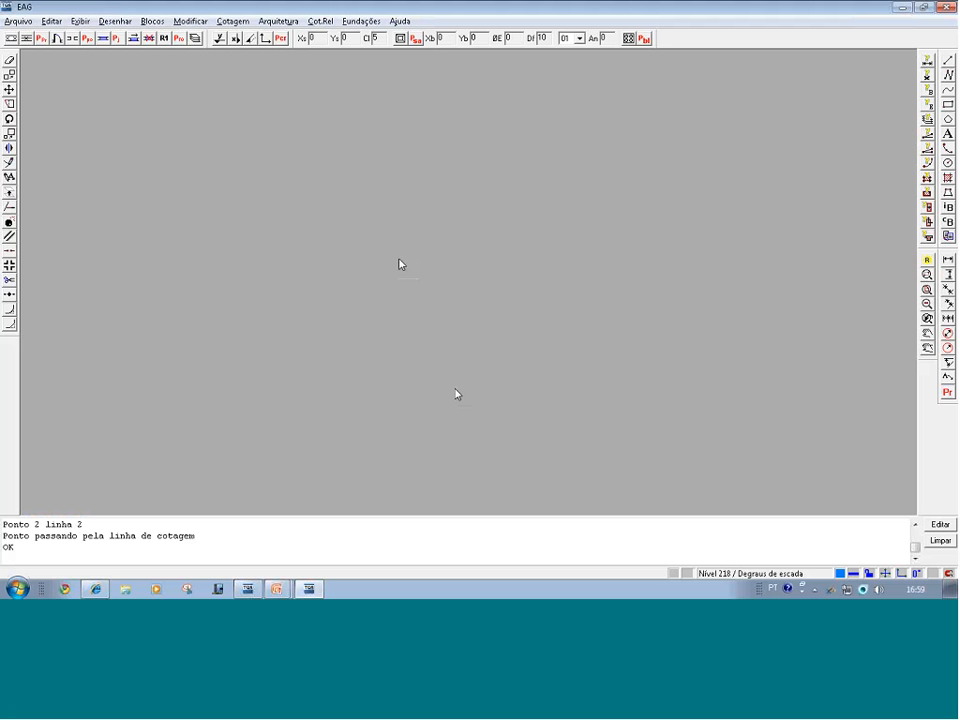
{"action": "left_click", "coordinate": [18, 21]}
{"action": "left_click", "coordinate": [28, 51]}
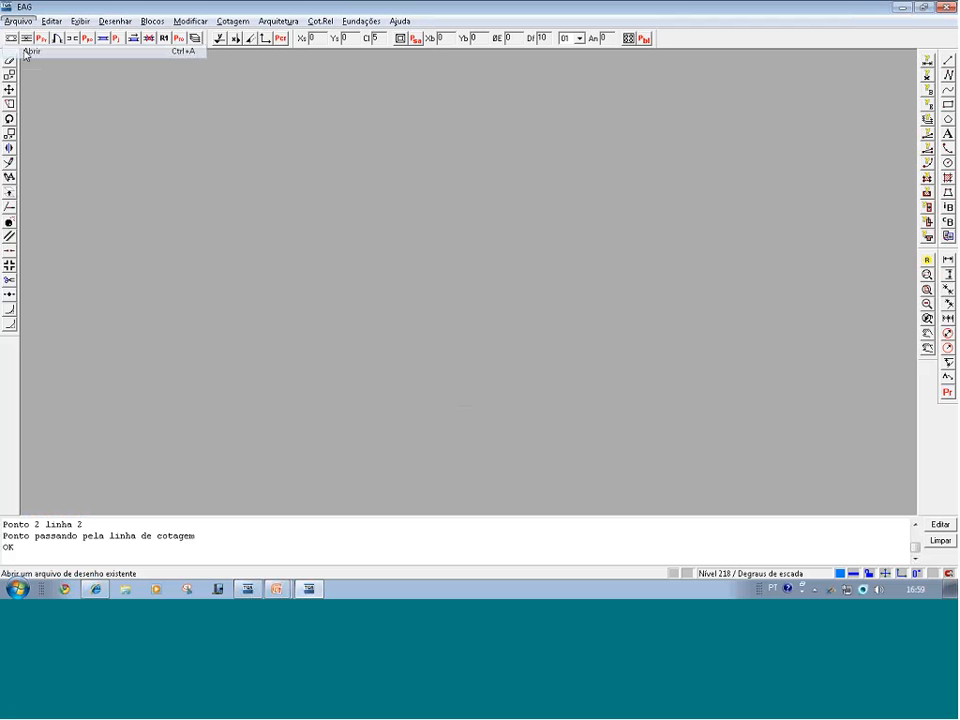
{"action": "left_click", "coordinate": [385, 178]}
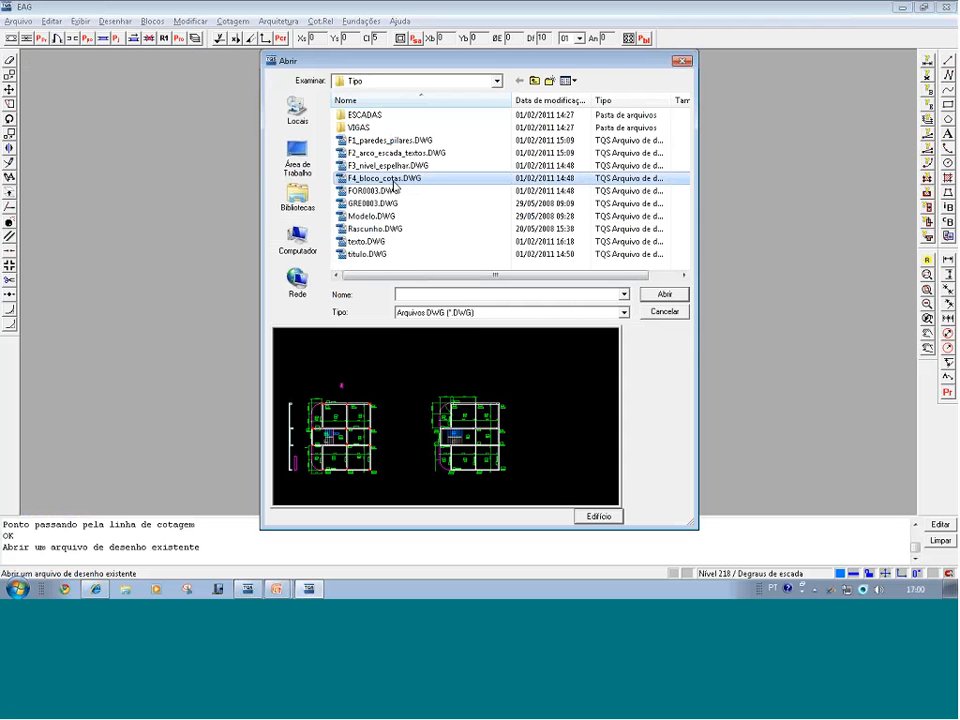
{"action": "left_click", "coordinate": [664, 294]}
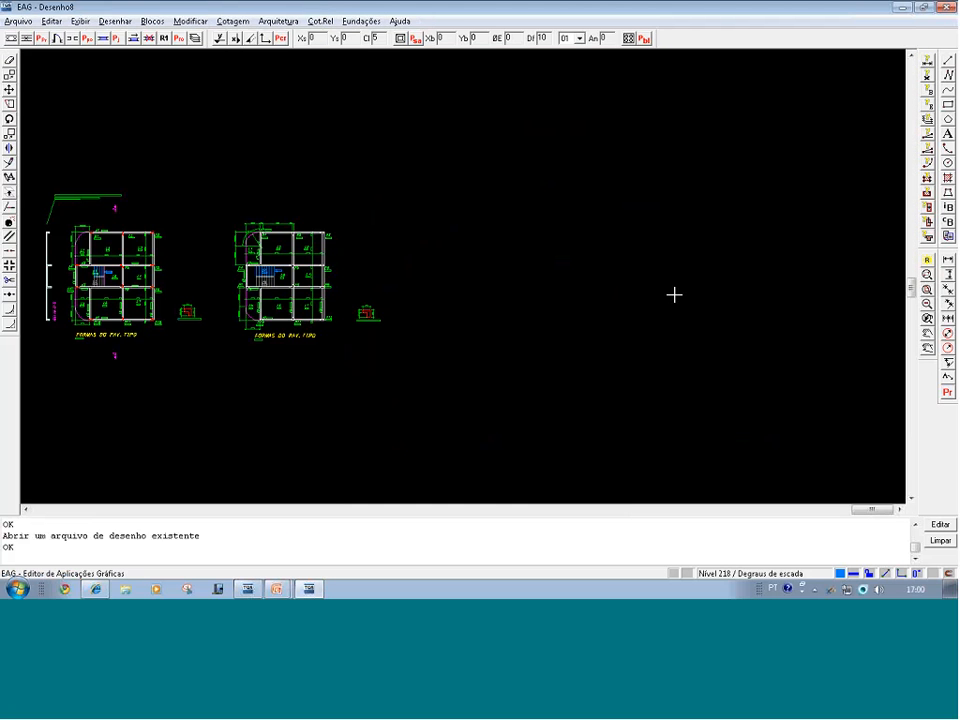
{"action": "left_click", "coordinate": [674, 295]}
{"action": "left_click", "coordinate": [674, 295]}
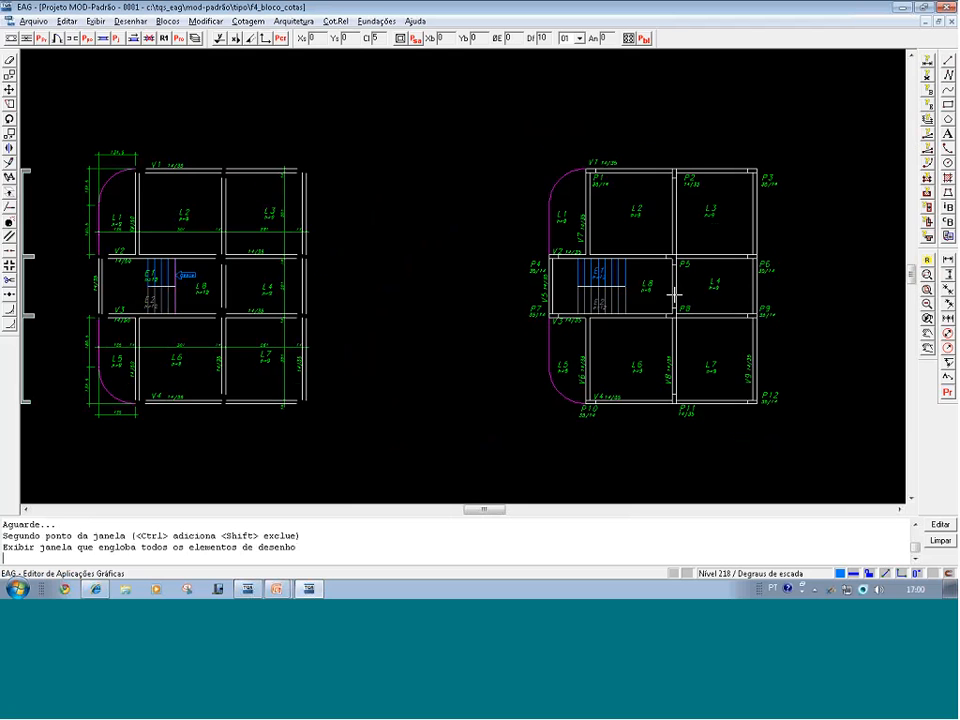